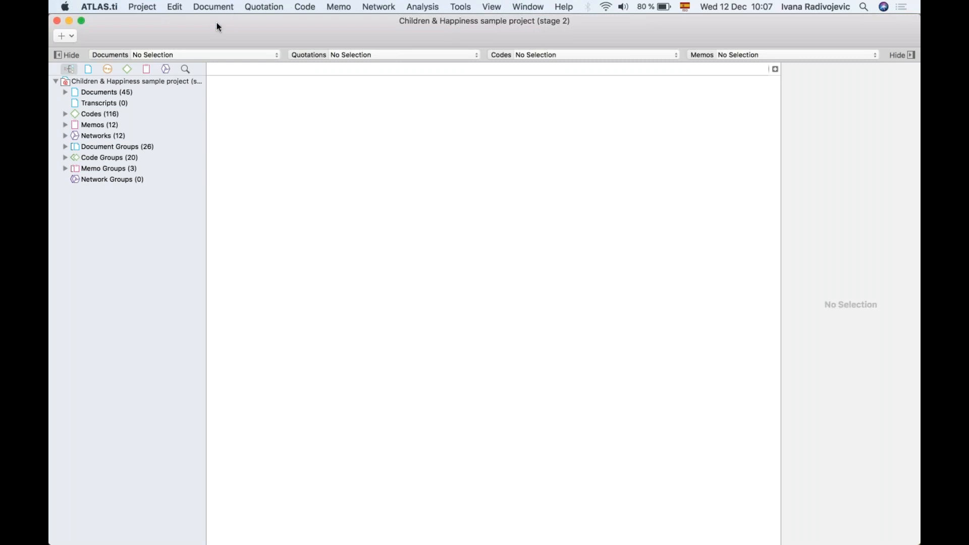
pyautogui.click(174, 6)
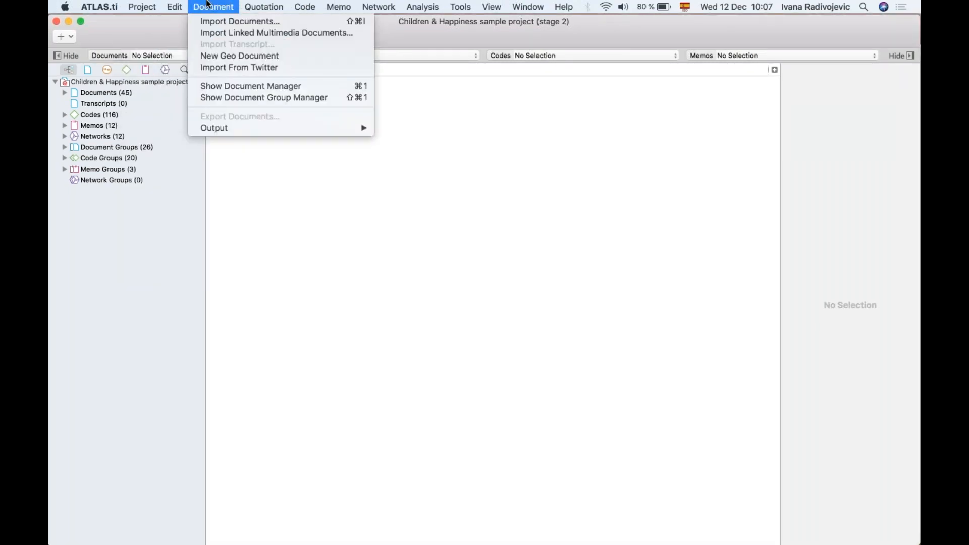
pyautogui.click(277, 272)
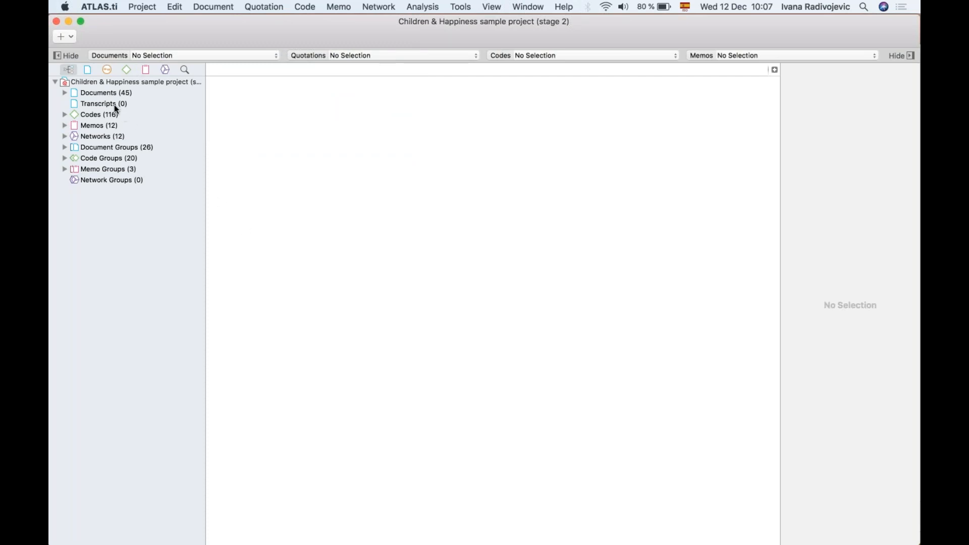
# Step: Expand the project's document list and open document 1, the "Think children will make you happy?" article, and document 6, "case 1"
pyautogui.click(103, 94)
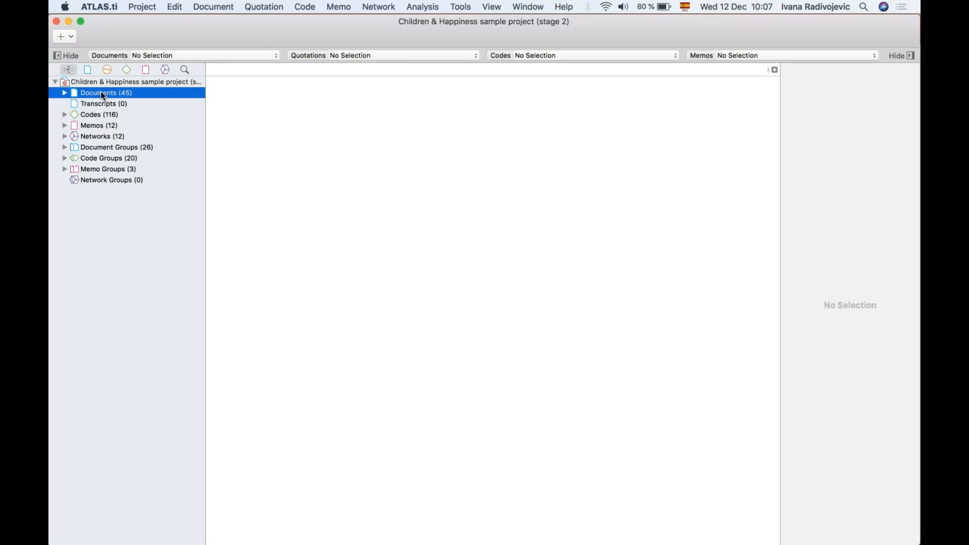
pyautogui.click(64, 93)
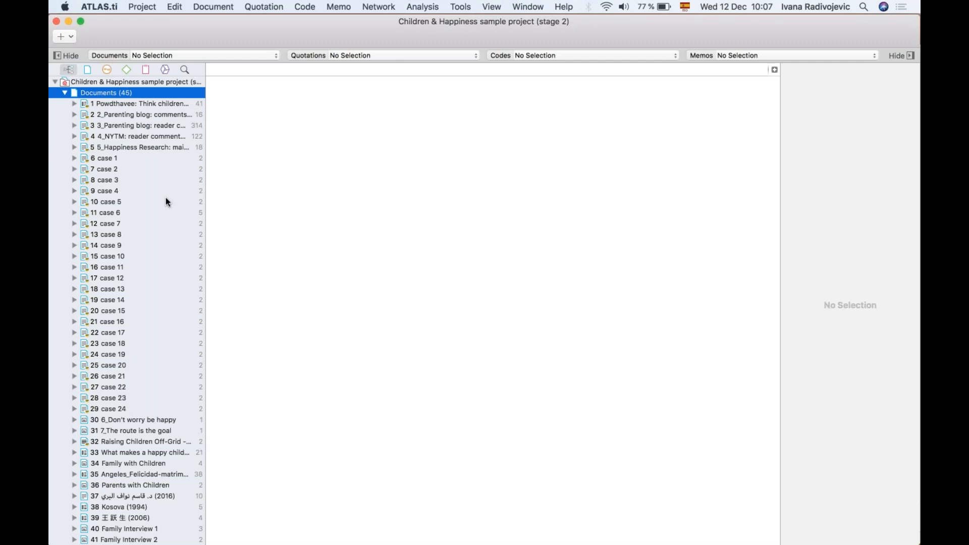
pyautogui.doubleClick(139, 99)
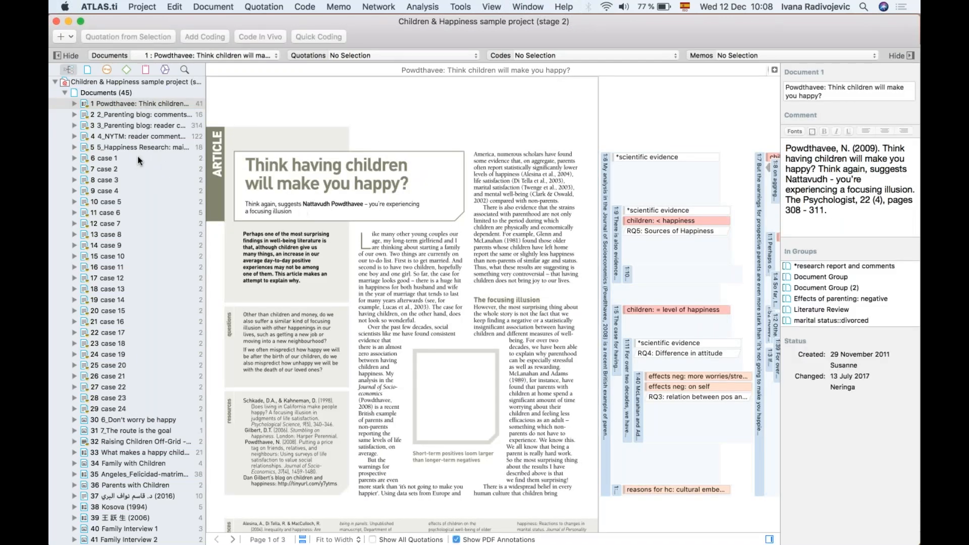
pyautogui.doubleClick(118, 157)
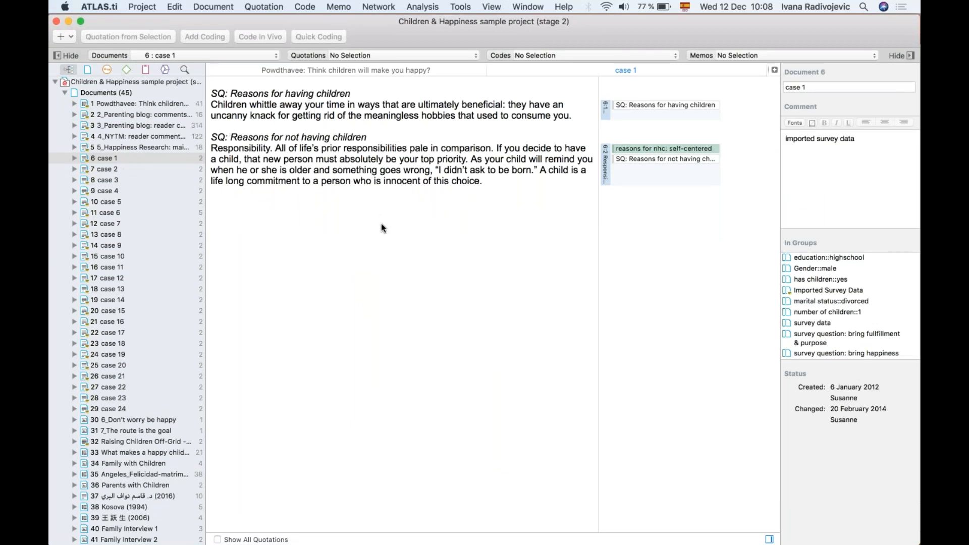
# Step: Open the video "Raising Children Off-Grid - This Morning" (document 32) and its snapshot at 00:23.80 (document 48)
pyautogui.scroll(-3, 135, 353)
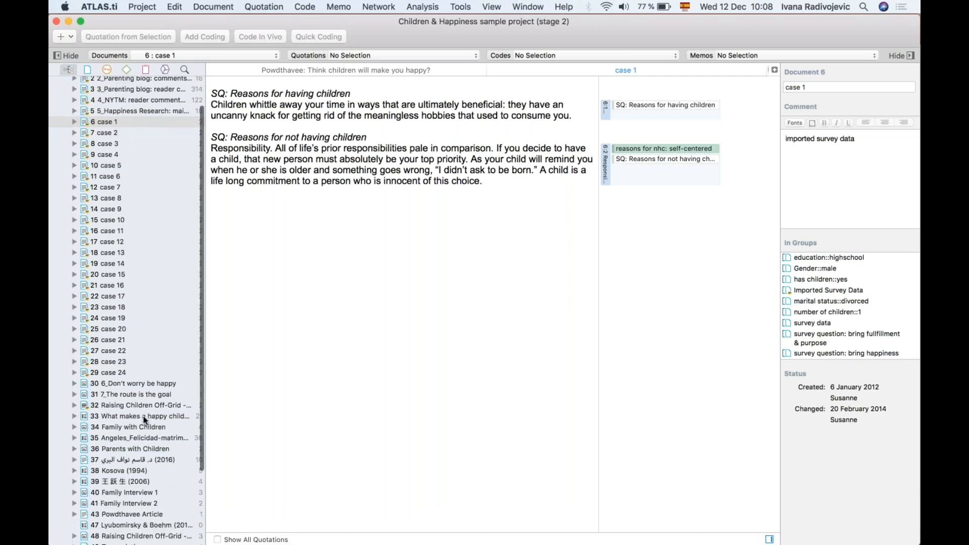
pyautogui.click(137, 407)
pyautogui.doubleClick(135, 407)
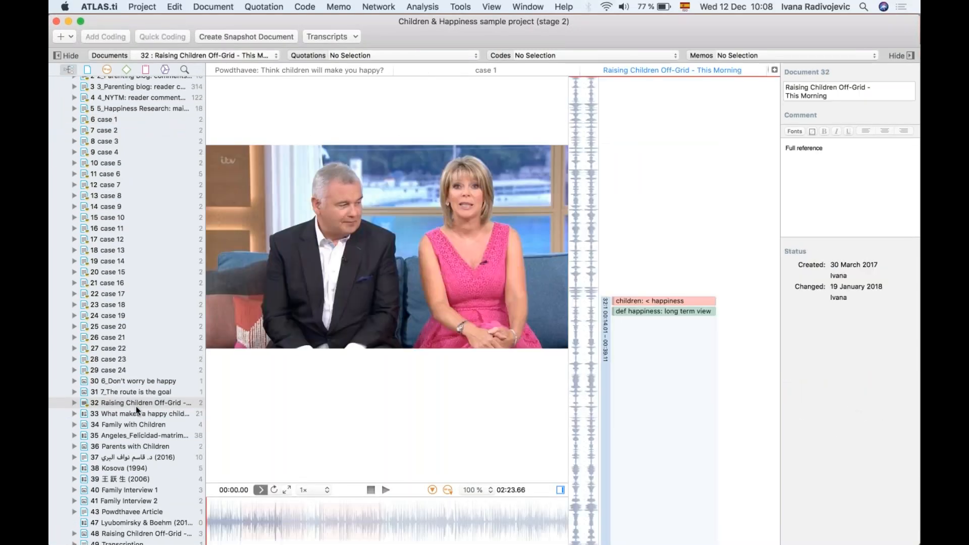
pyautogui.scroll(-2, 135, 406)
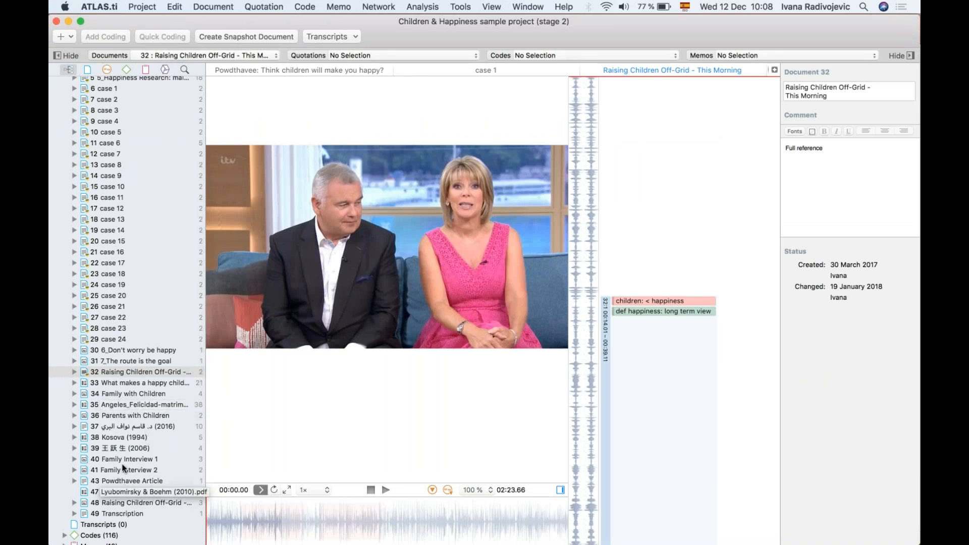
pyautogui.doubleClick(133, 503)
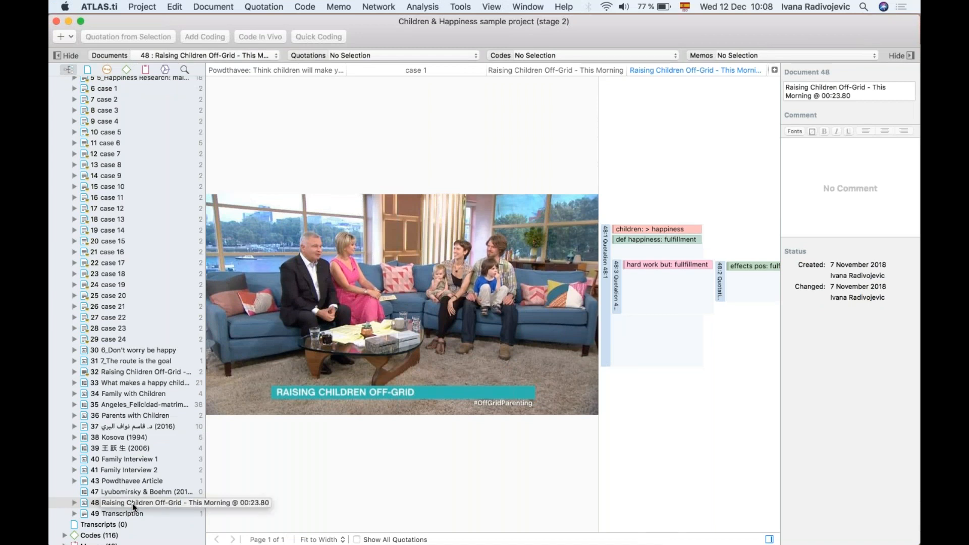
pyautogui.click(70, 36)
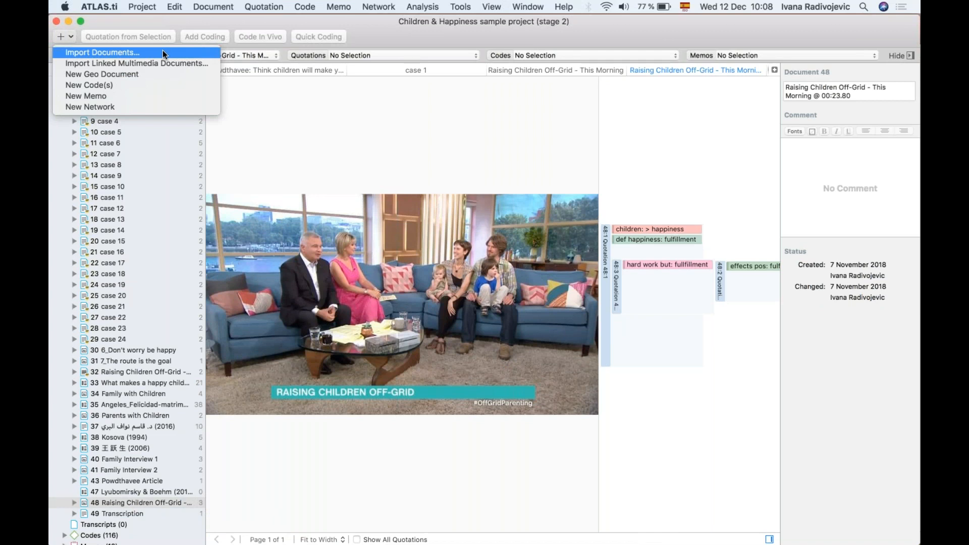
pyautogui.click(275, 122)
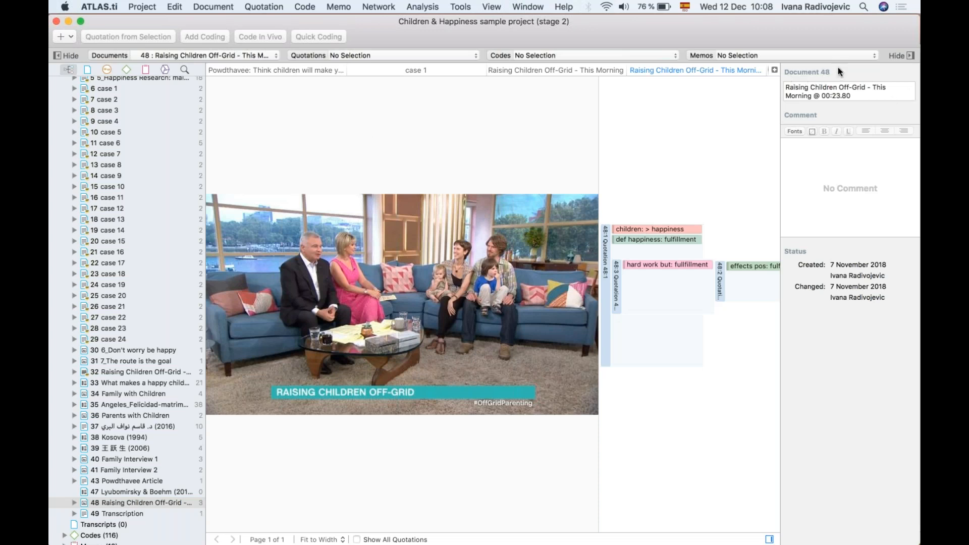
# Step: Rename document 48 as "Family being interviewed"
pyautogui.click(787, 87)
pyautogui.click(858, 95)
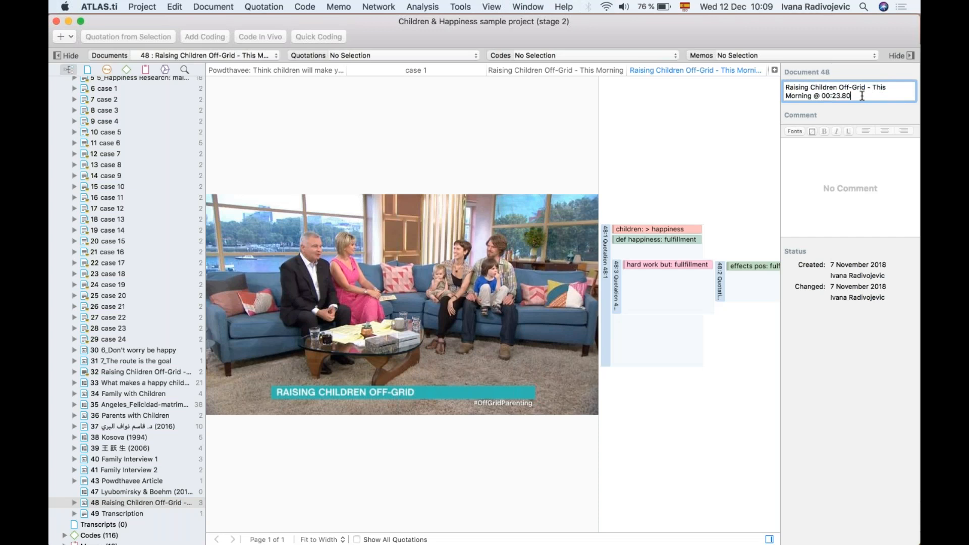
pyautogui.press('cmd+a')
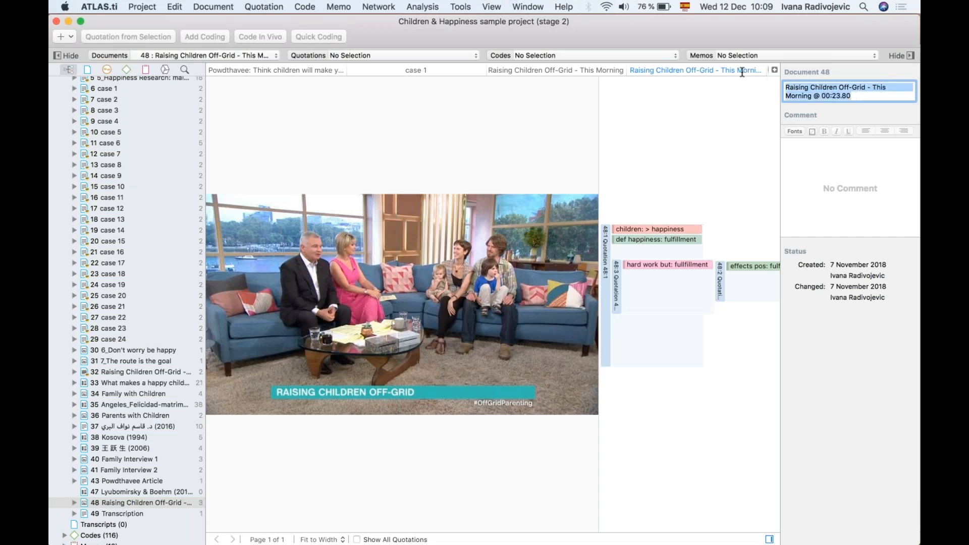
pyautogui.press('BackSpace')
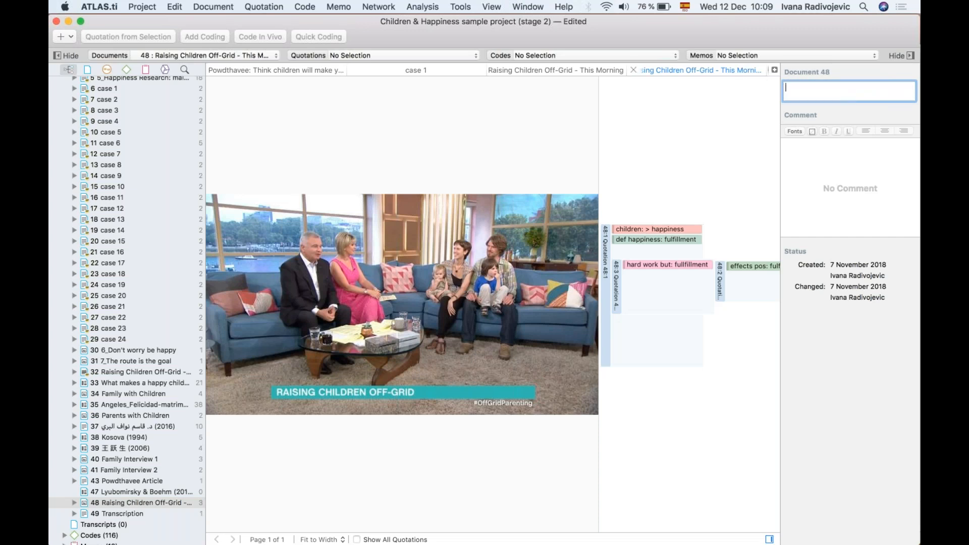
pyautogui.write('Family bieing inte')
pyautogui.press('BackSpace')
pyautogui.press('BackSpace')
pyautogui.press('BackSpace')
pyautogui.press('BackSpace')
pyautogui.press('BackSpace')
pyautogui.press('BackSpace')
pyautogui.press('BackSpace')
pyautogui.press('BackSpace')
pyautogui.press('BackSpace')
pyautogui.press('BackSpace')
pyautogui.write('eing interviewed')
pyautogui.press('Return')
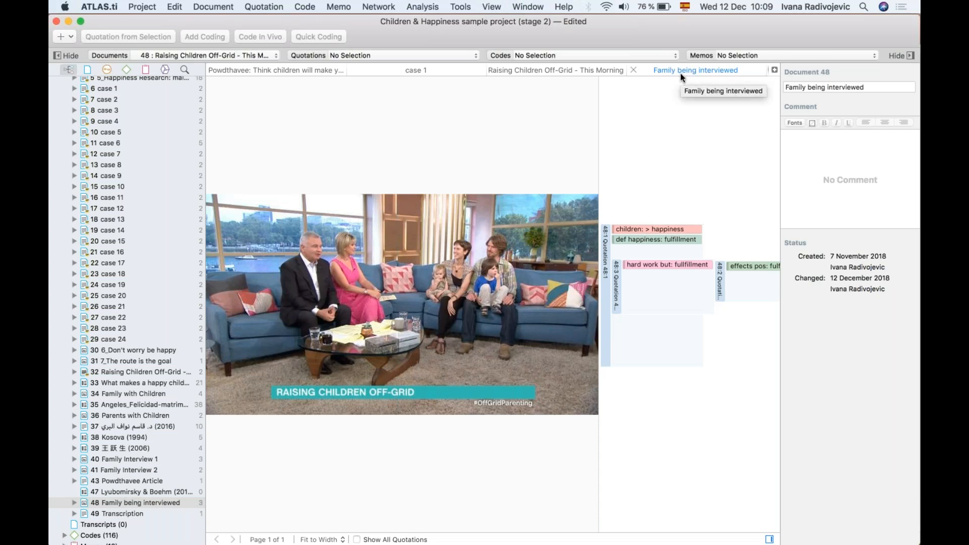
# Step: Write a comment for document 48 reading "Where this document comes from" and, after a blank line, "Snapshot from video"
pyautogui.click(813, 163)
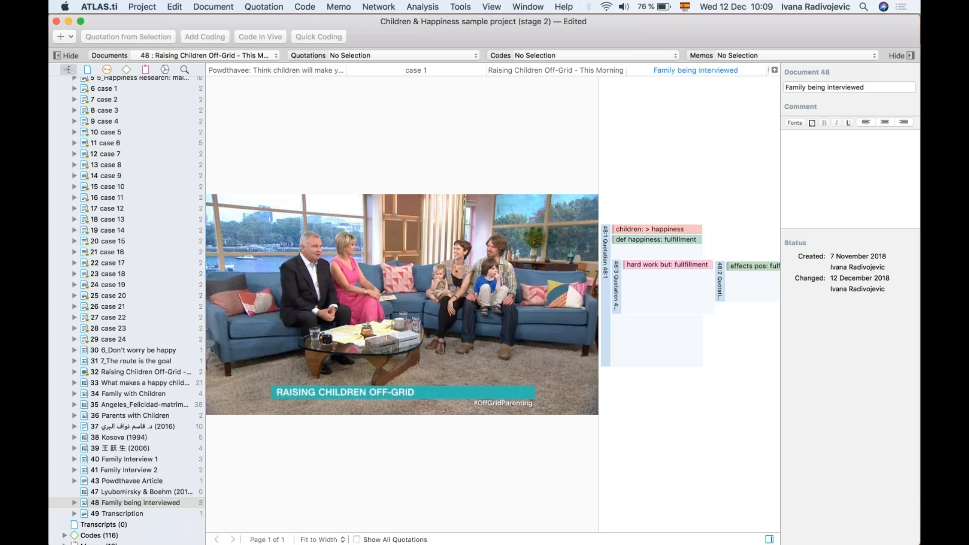
pyautogui.write('Where this documen')
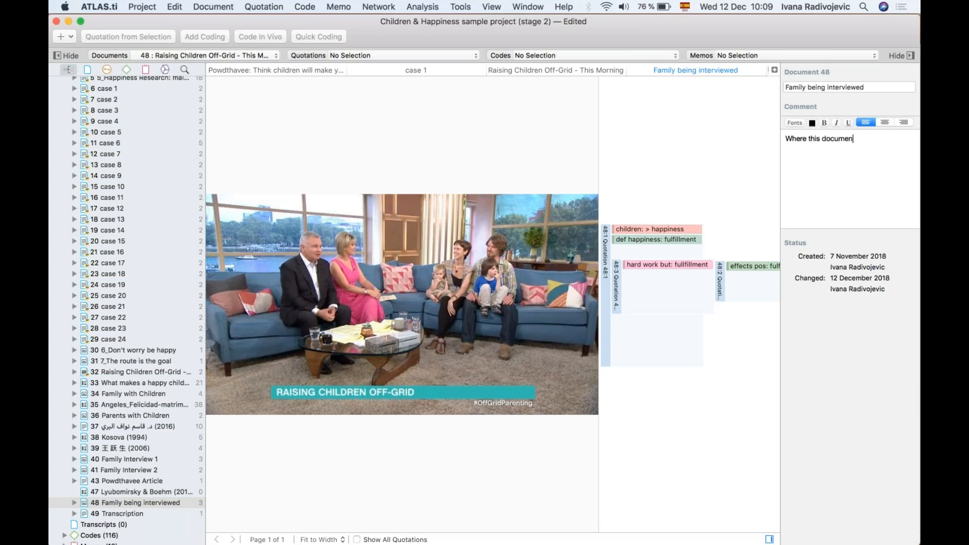
pyautogui.write('t comes from')
pyautogui.press('Return')
pyautogui.press('Return')
pyautogui.write('Snapshot from video')
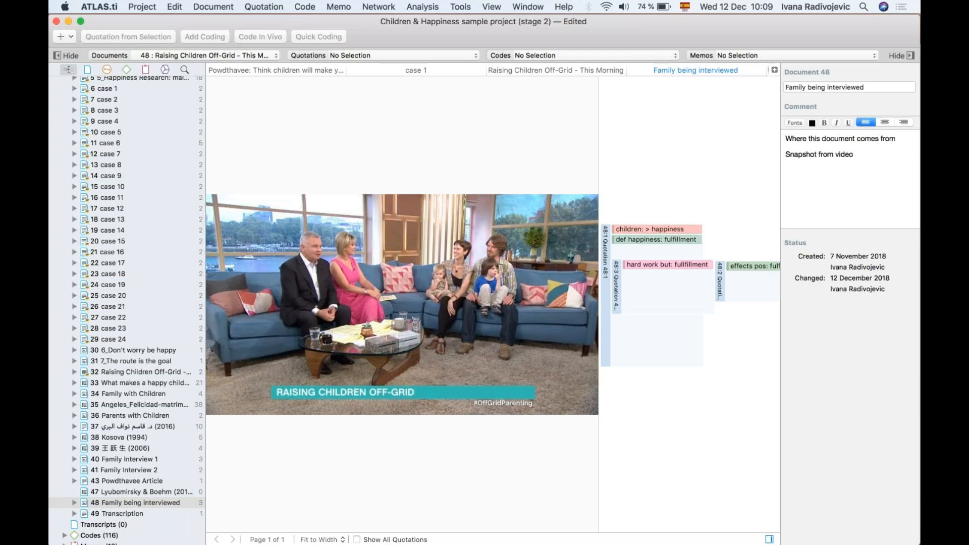
# Step: Return to the "Think children will make you happy?" article and select the full bibliographic reference in its comment
pyautogui.click(278, 71)
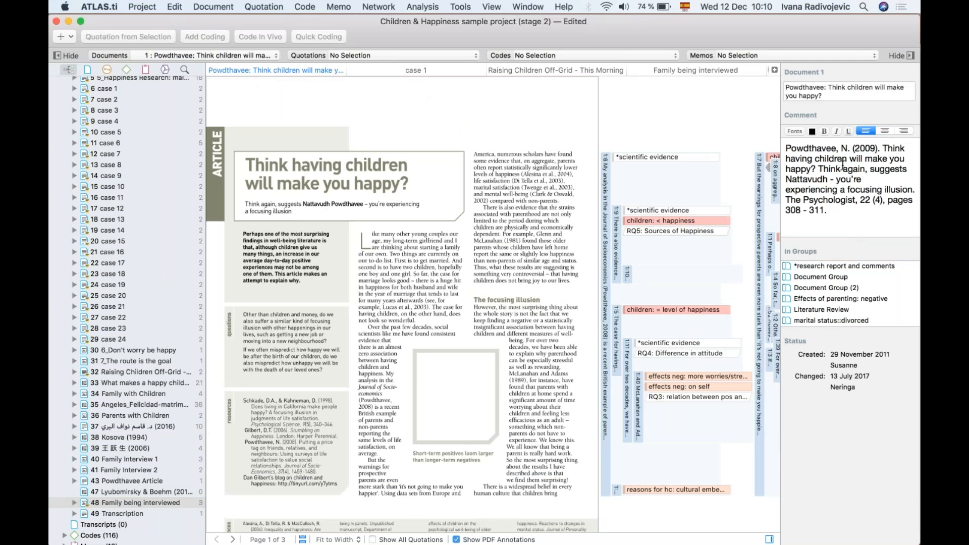
pyautogui.click(785, 149)
pyautogui.moveTo(785, 149); pyautogui.dragTo(831, 211)
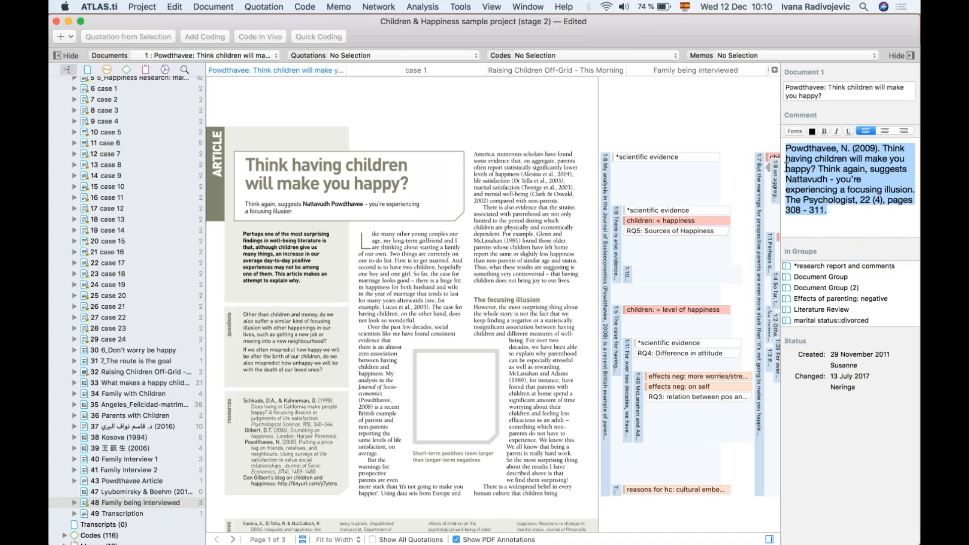
# Step: Add the line "Interviewer, location, when" to the comment of case 1
pyautogui.click(429, 69)
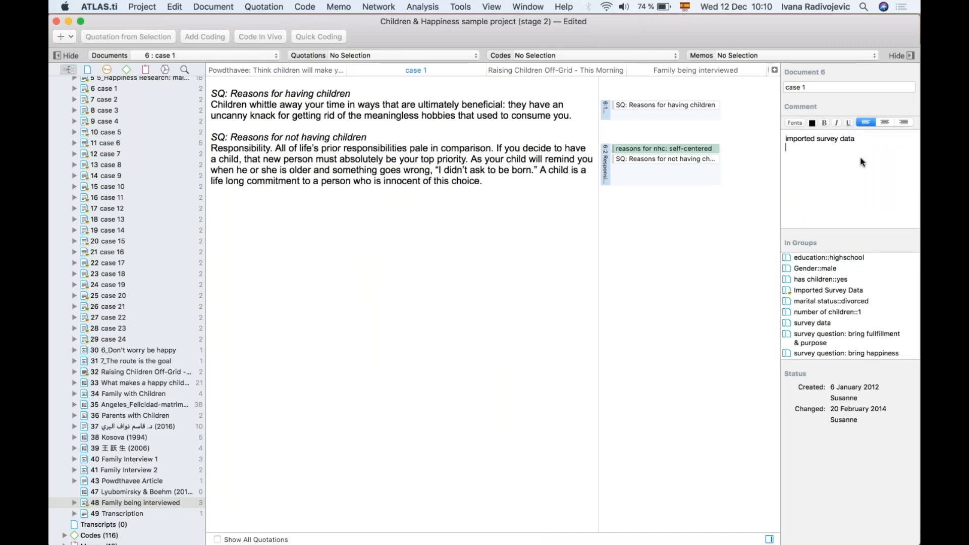
pyautogui.press('Return')
pyautogui.write('Interviewer, location, when')
# Step: Compare the creation and change details of "Family being interviewed" with those of the "Think children will make you happy?" article
pyautogui.click(693, 71)
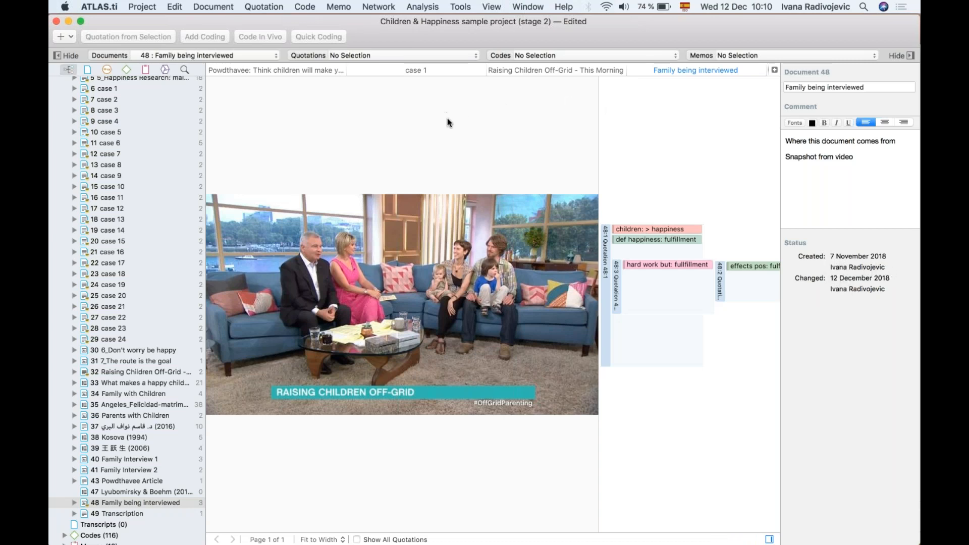
pyautogui.click(311, 69)
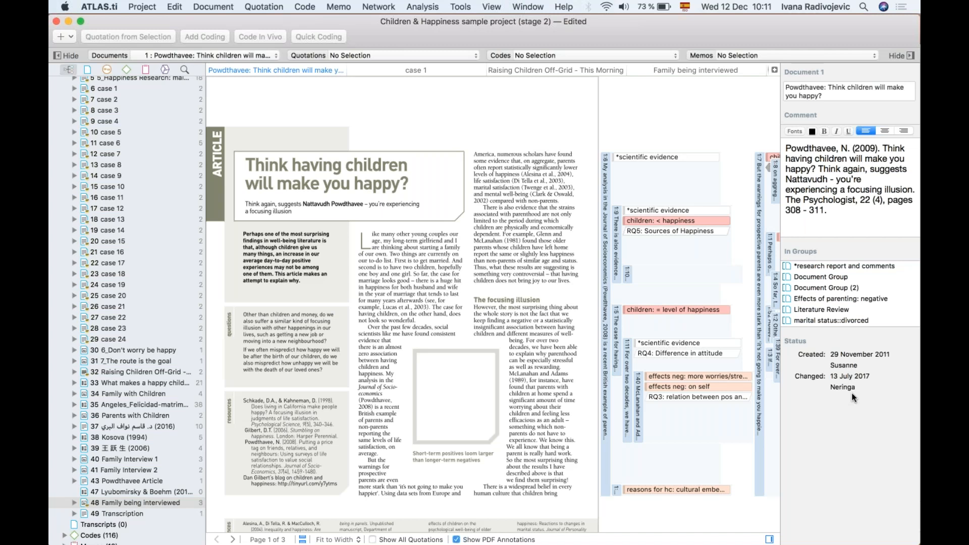
pyautogui.click(684, 71)
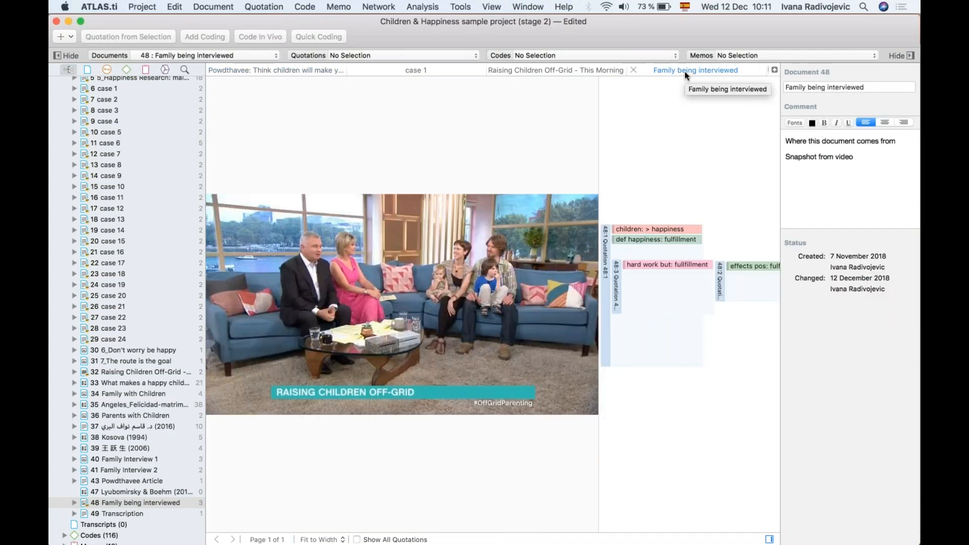
# Step: Close all the open document tabs
pyautogui.rightClick(671, 75)
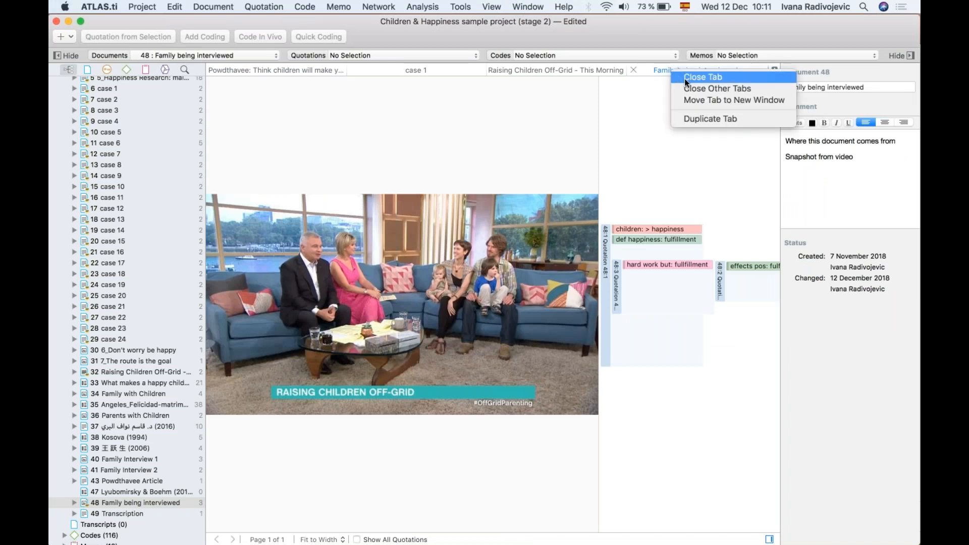
pyautogui.click(688, 87)
pyautogui.click(214, 72)
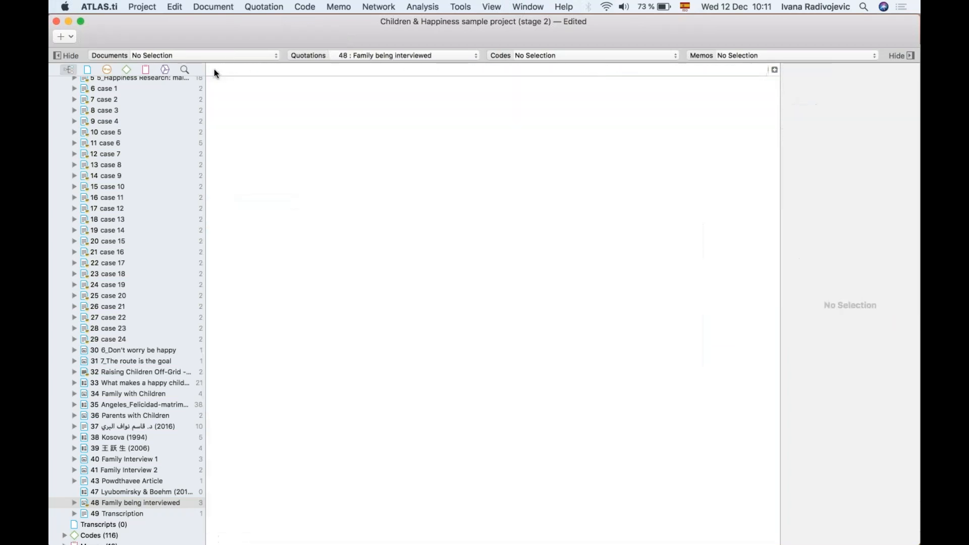
# Step: Open document 47, the 2010 PDF article, and widen its page area against the quotation margin
pyautogui.scroll(-3, 174, 262)
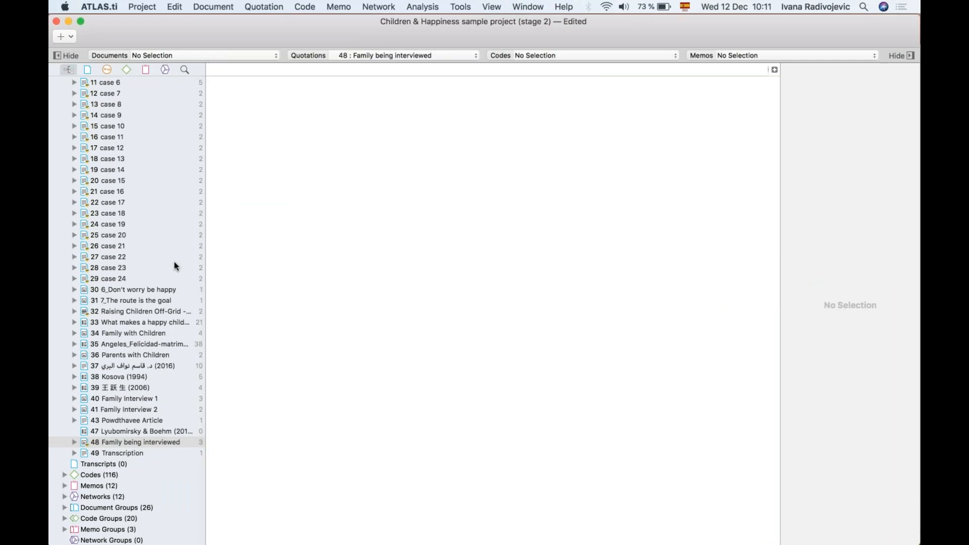
pyautogui.click(157, 430)
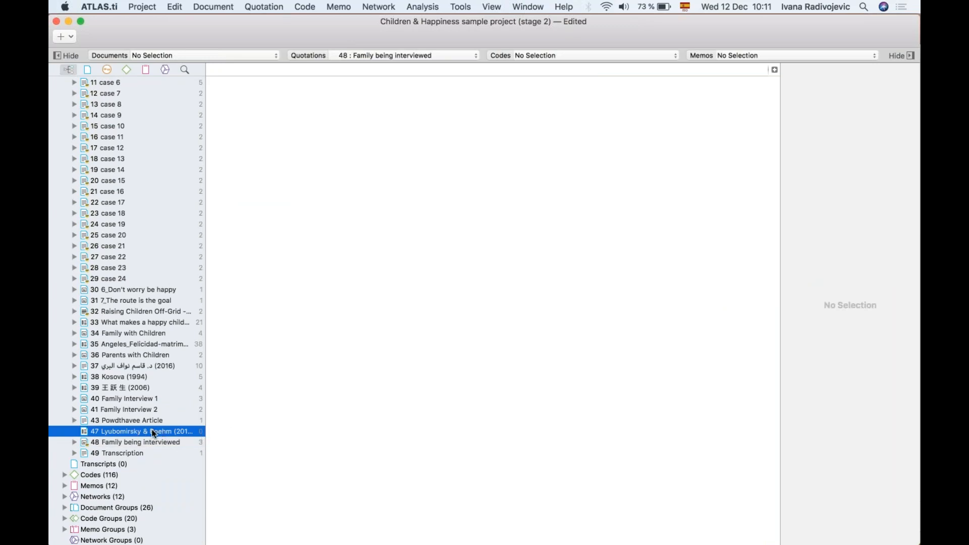
pyautogui.doubleClick(151, 428)
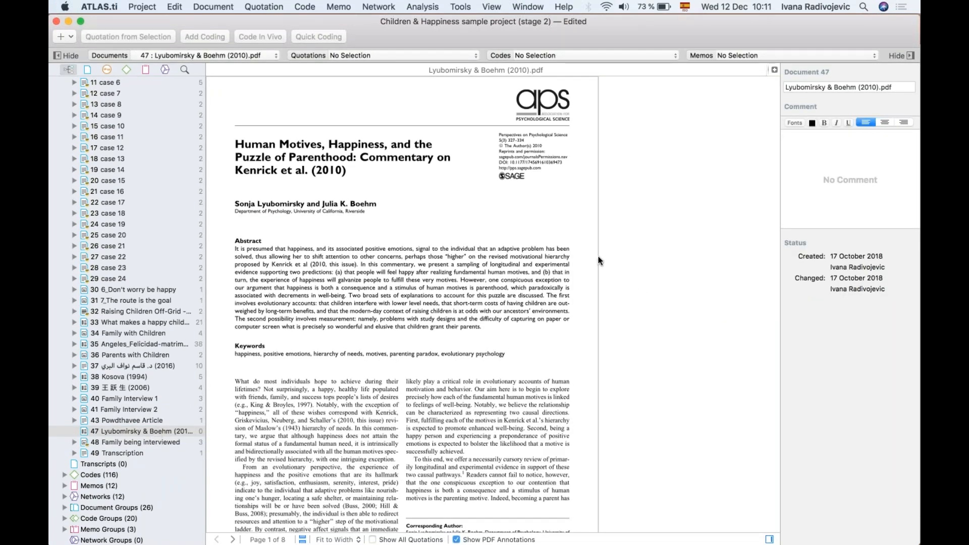
pyautogui.moveTo(600, 258); pyautogui.dragTo(718, 266)
pyautogui.scroll(10, 640, 247)
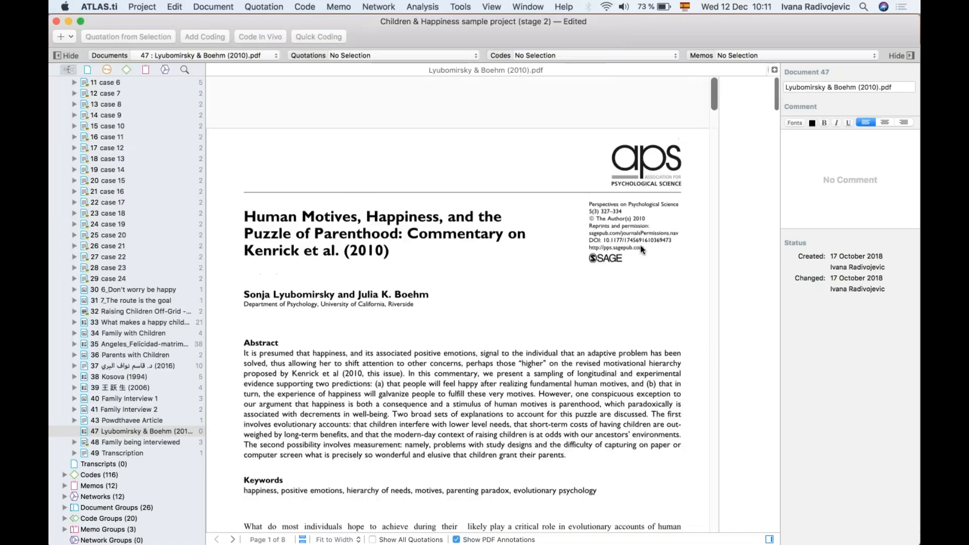
# Step: Create a quotation from the first two sentences of the article's introduction, starting with "What do most individuals hope to achieve"
pyautogui.scroll(-5, 559, 337)
pyautogui.scroll(-1, 559, 337)
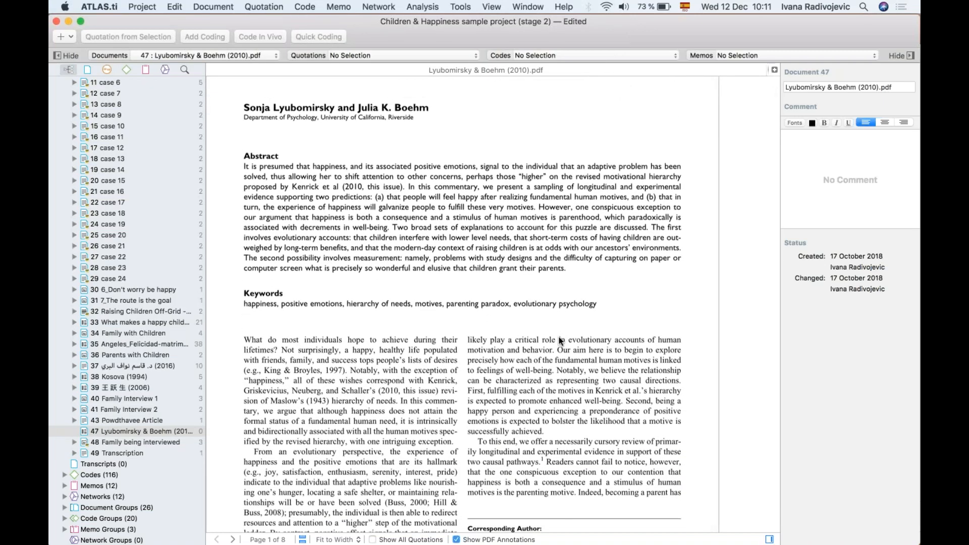
pyautogui.scroll(-5, 558, 337)
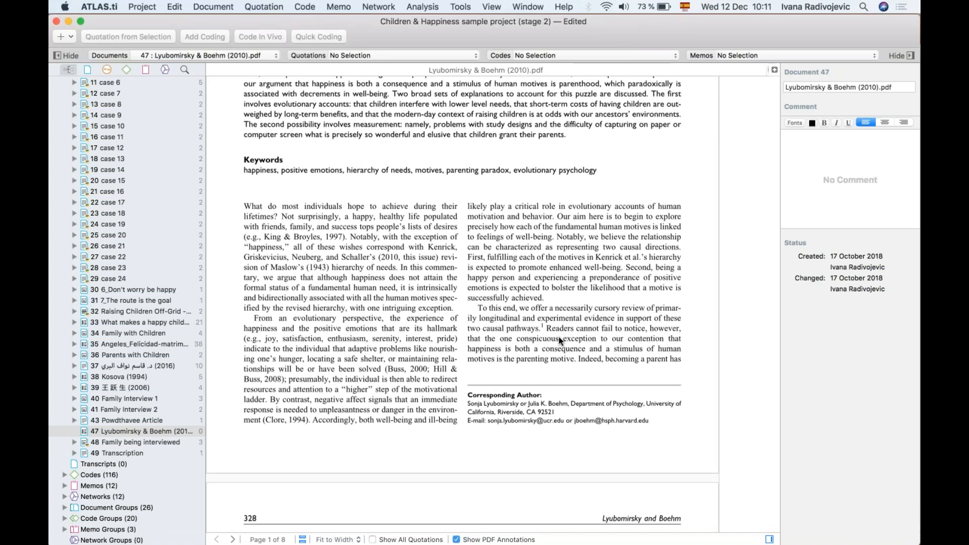
pyautogui.moveTo(244, 206); pyautogui.dragTo(346, 237)
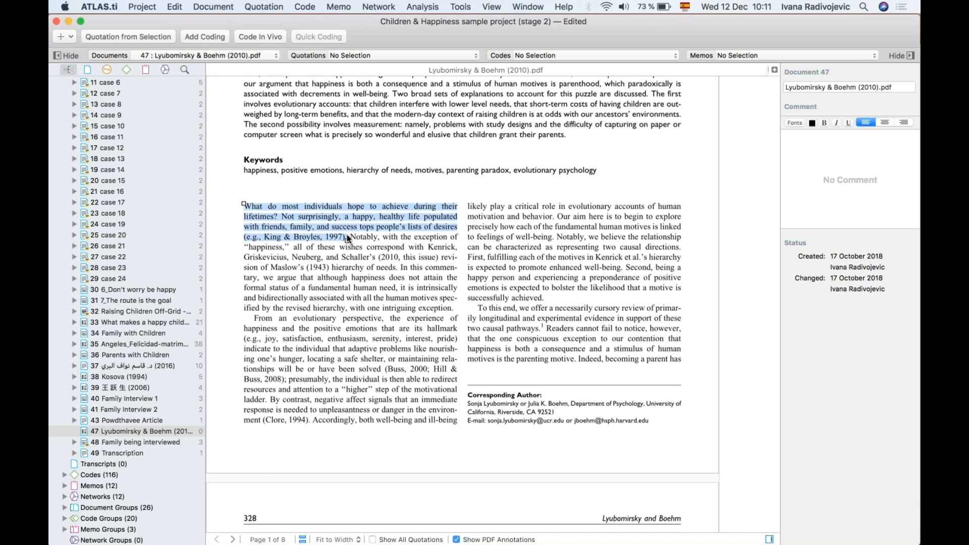
pyautogui.moveTo(252, 207); pyautogui.dragTo(345, 238)
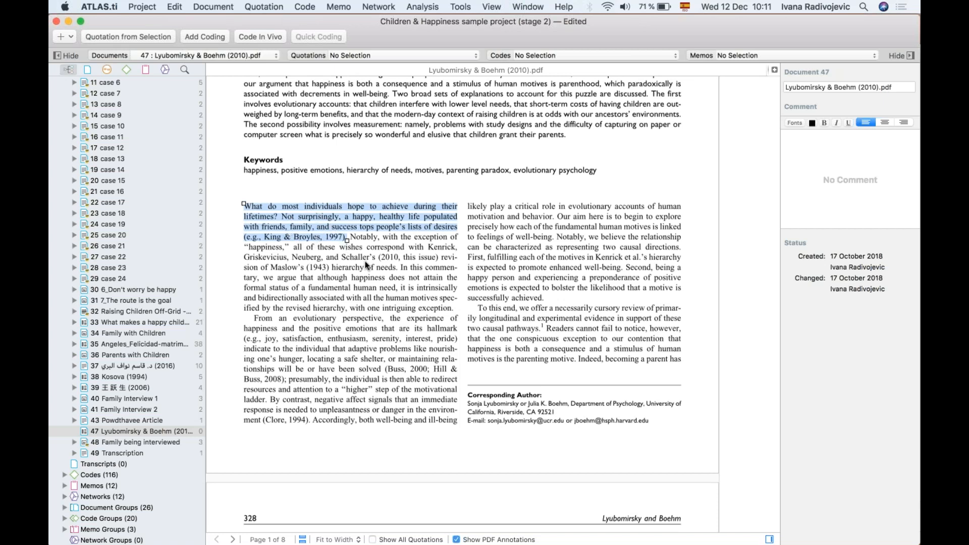
pyautogui.rightClick(350, 217)
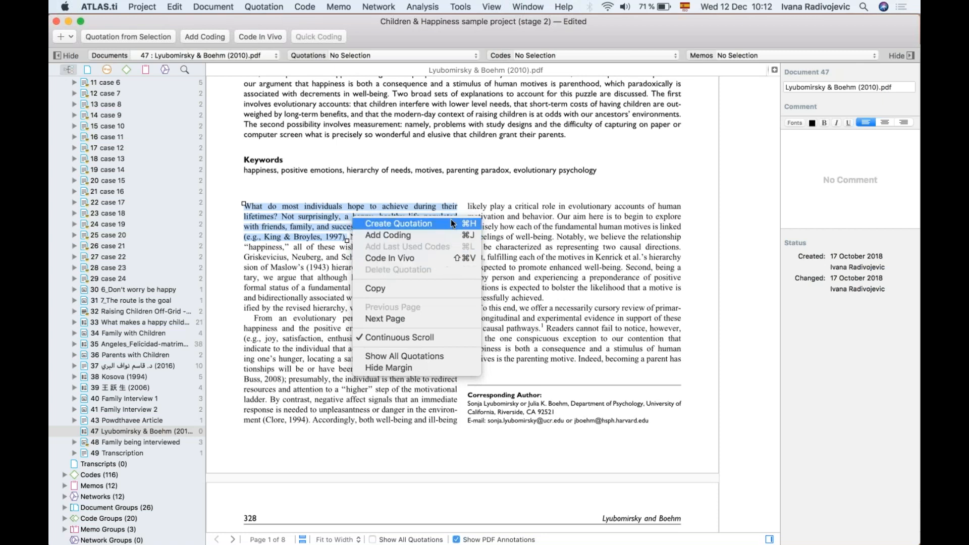
pyautogui.click(388, 223)
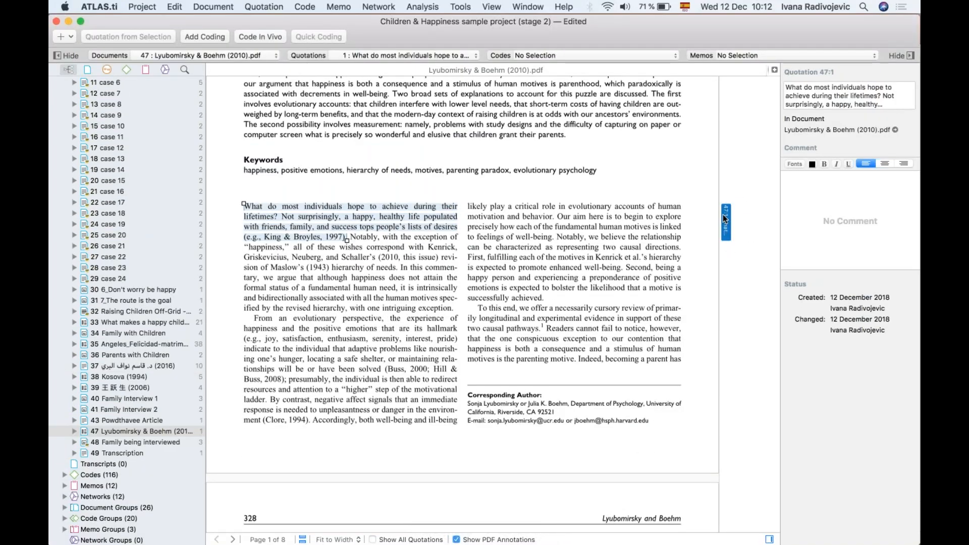
# Step: Narrow the PDF page area to widen the quotation margin, and reselect the first quotation from its margin bar
pyautogui.moveTo(719, 174); pyautogui.dragTo(675, 173)
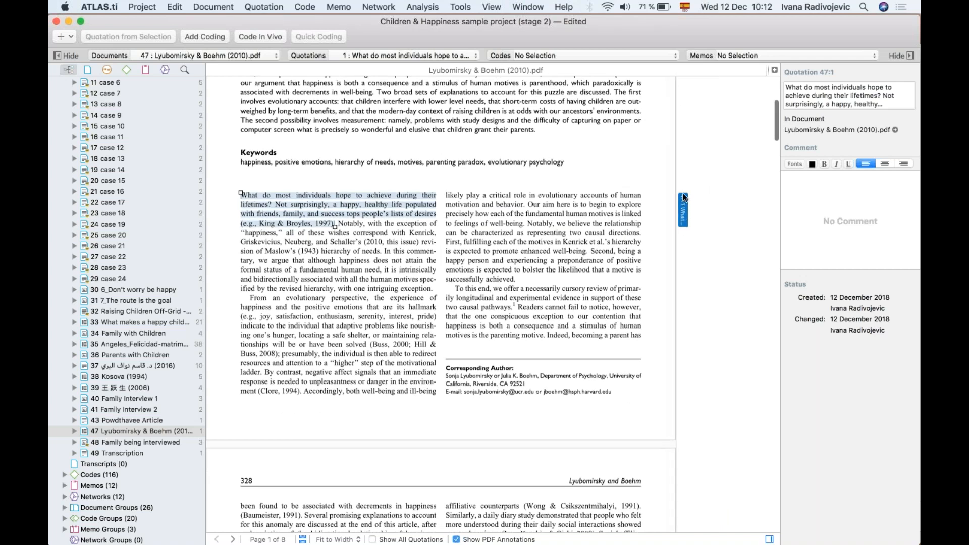
pyautogui.click(409, 243)
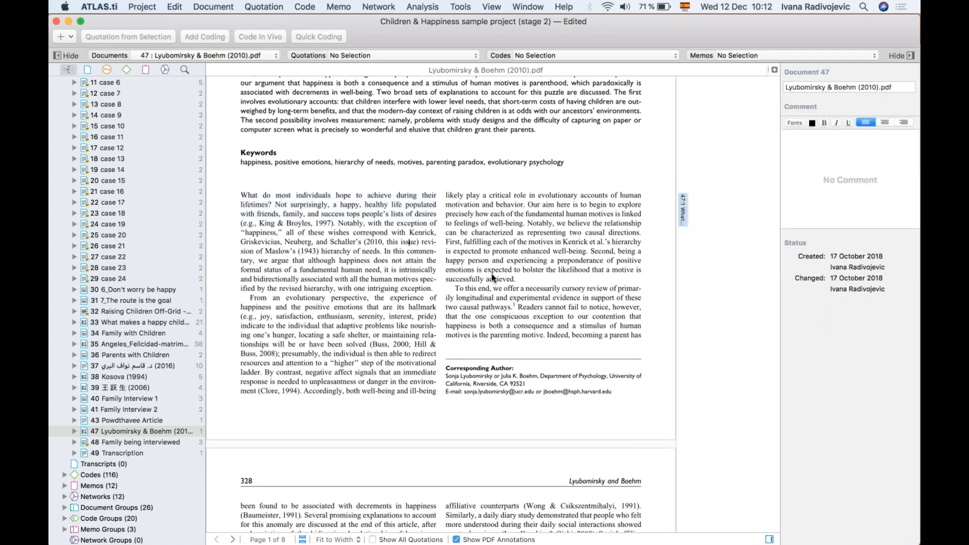
pyautogui.click(682, 209)
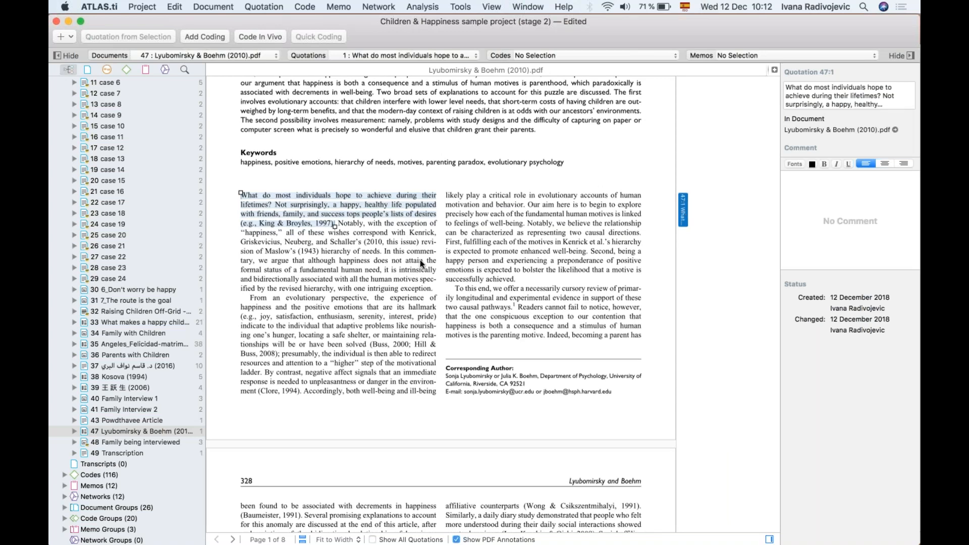
# Step: Create a second quotation from the sentence starting with "Notably, with the exception of" and ending with "hierarchy of needs"
pyautogui.click(367, 243)
pyautogui.moveTo(341, 222); pyautogui.dragTo(384, 252)
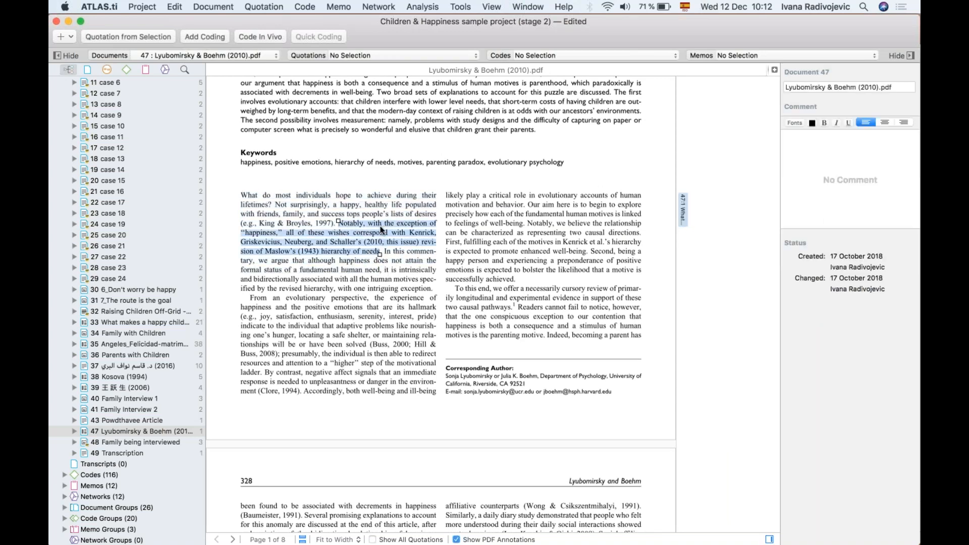
pyautogui.rightClick(380, 228)
pyautogui.click(428, 236)
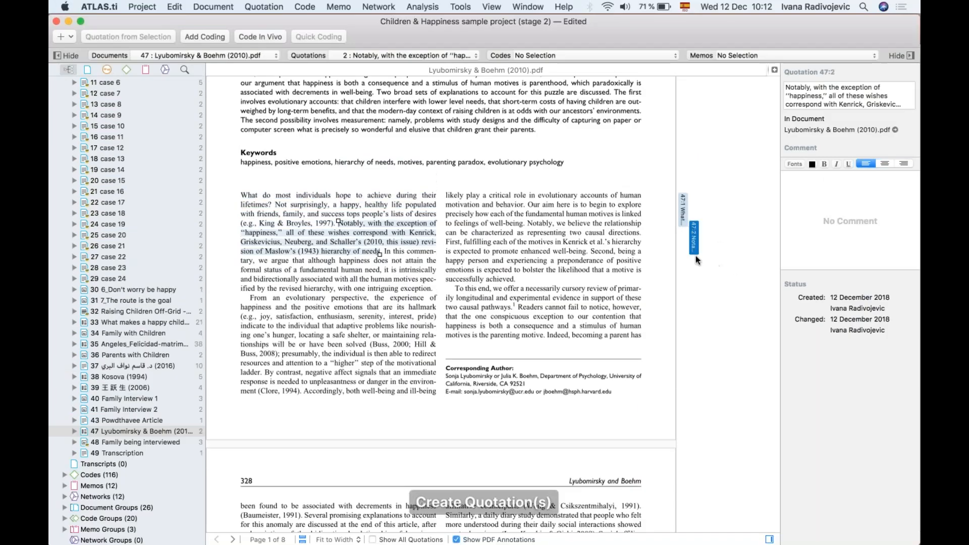
# Step: Begin coding the passage from "From an evolutionary perspective" up to before "presumably", choosing the existing code "evolutionary perspective,"
pyautogui.scroll(-1, 391, 336)
pyautogui.scroll(-2, 390, 339)
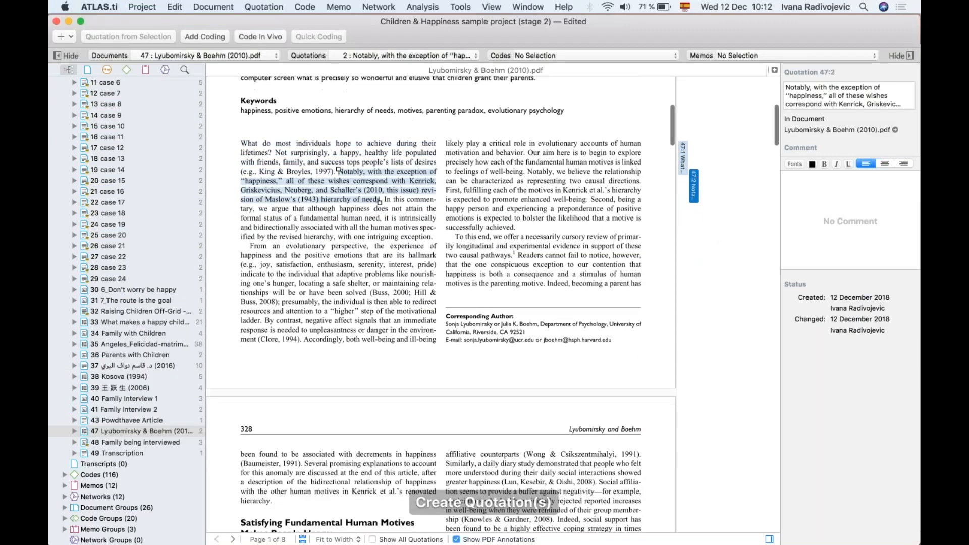
pyautogui.click(489, 300)
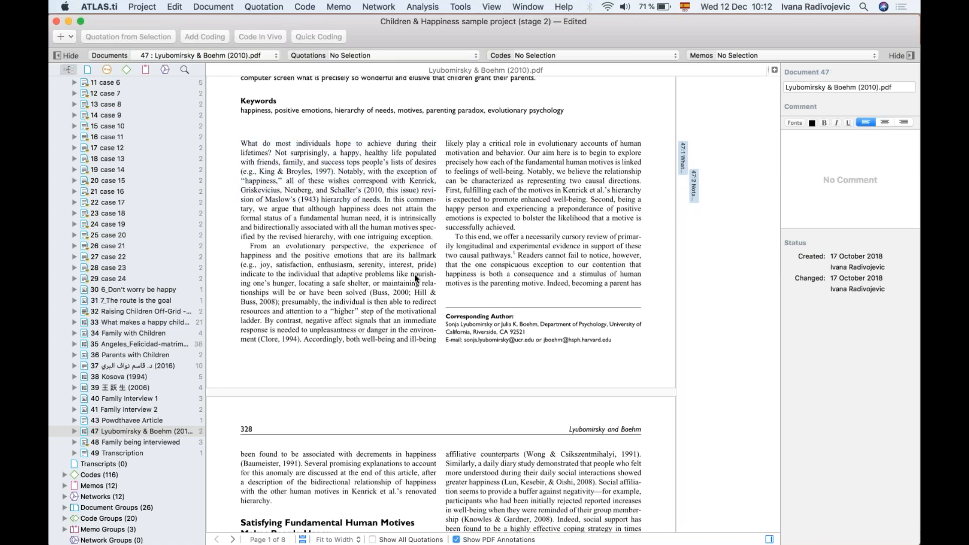
pyautogui.scroll(-2, 414, 274)
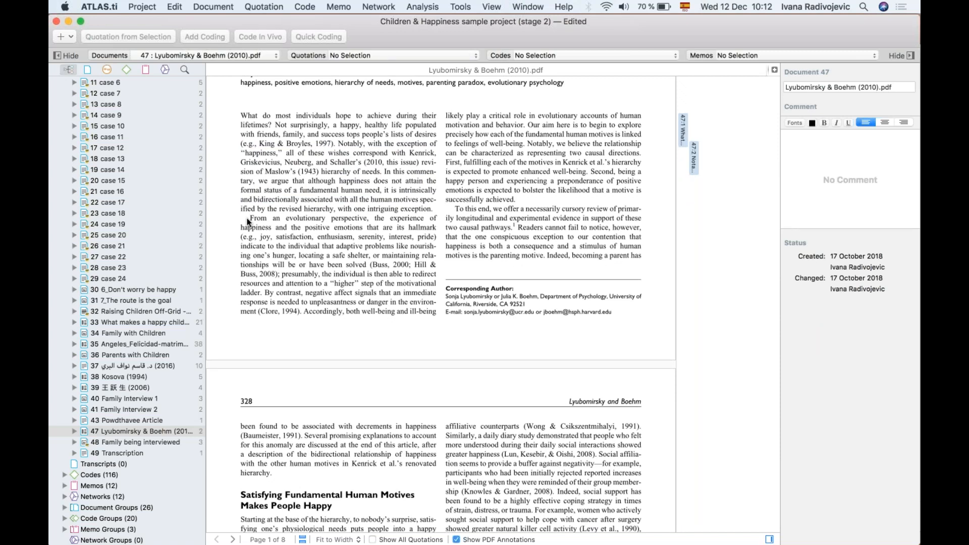
pyautogui.moveTo(250, 219); pyautogui.dragTo(281, 278)
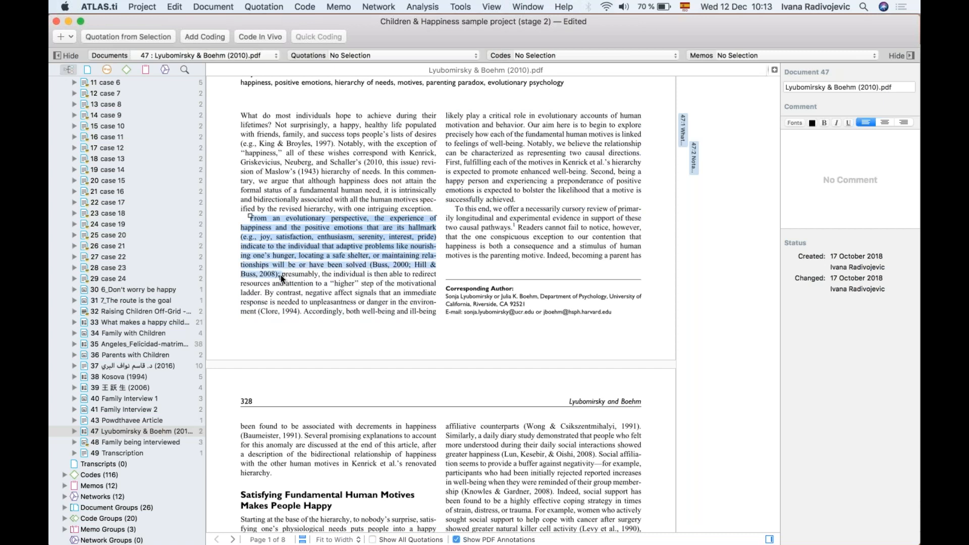
pyautogui.click(323, 237)
pyautogui.moveTo(252, 219); pyautogui.dragTo(279, 275)
pyautogui.rightClick(308, 238)
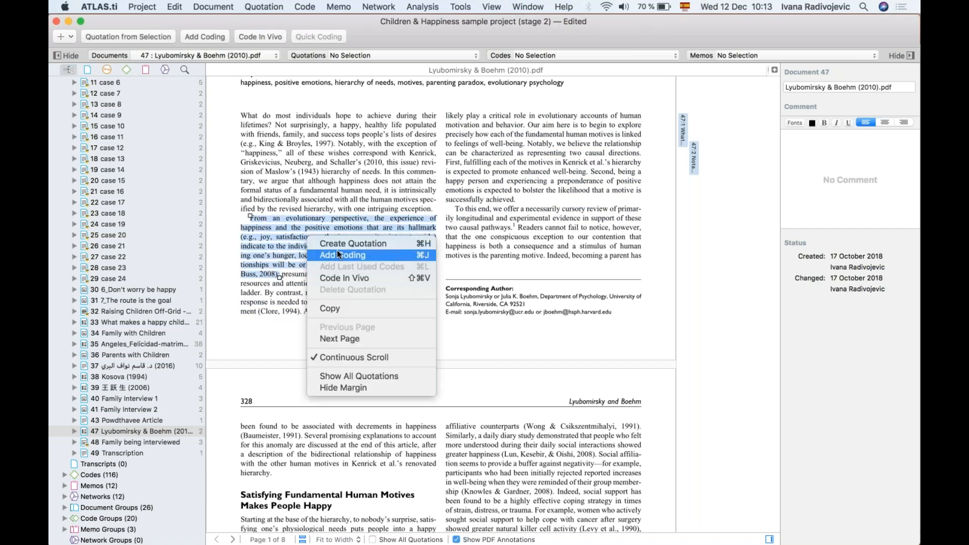
pyautogui.click(368, 256)
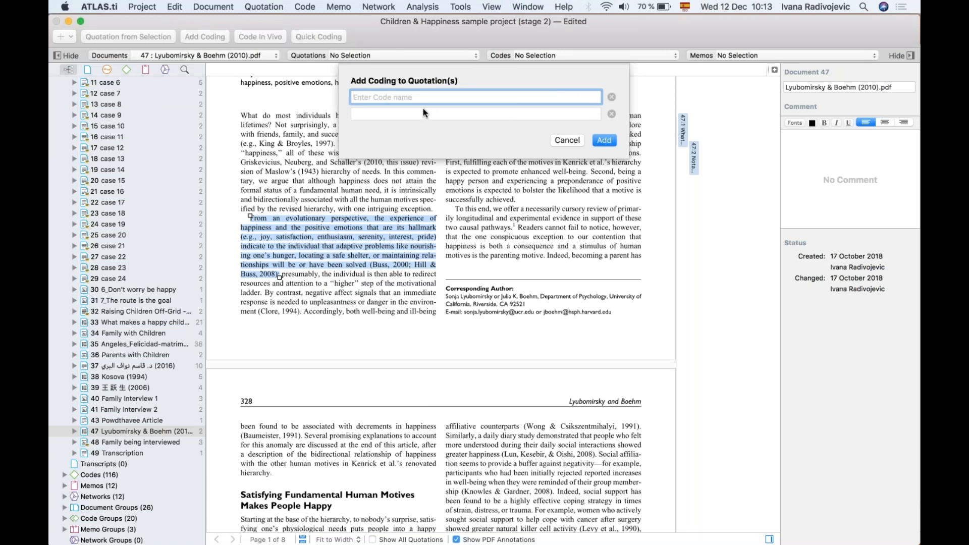
pyautogui.write('Evolutionary perspecti')
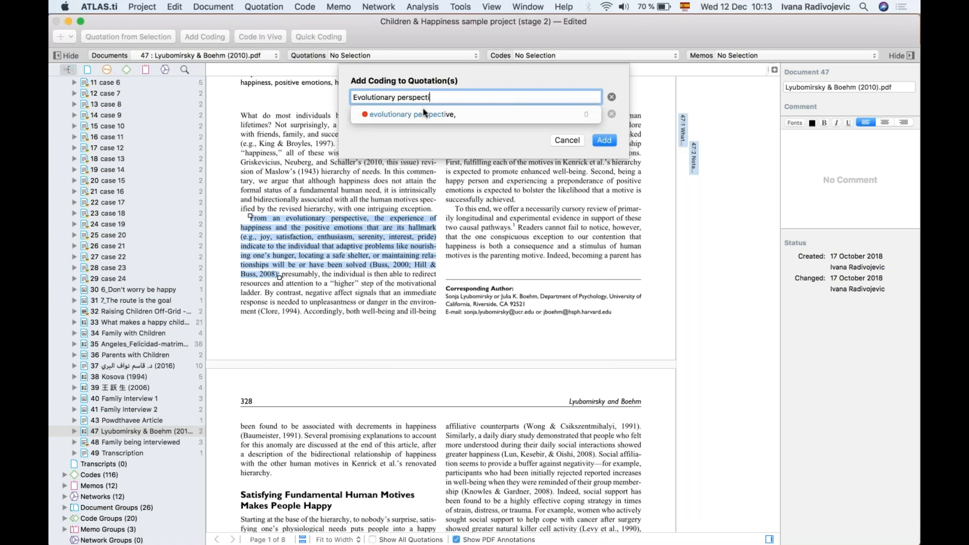
pyautogui.click(401, 115)
pyautogui.click(439, 113)
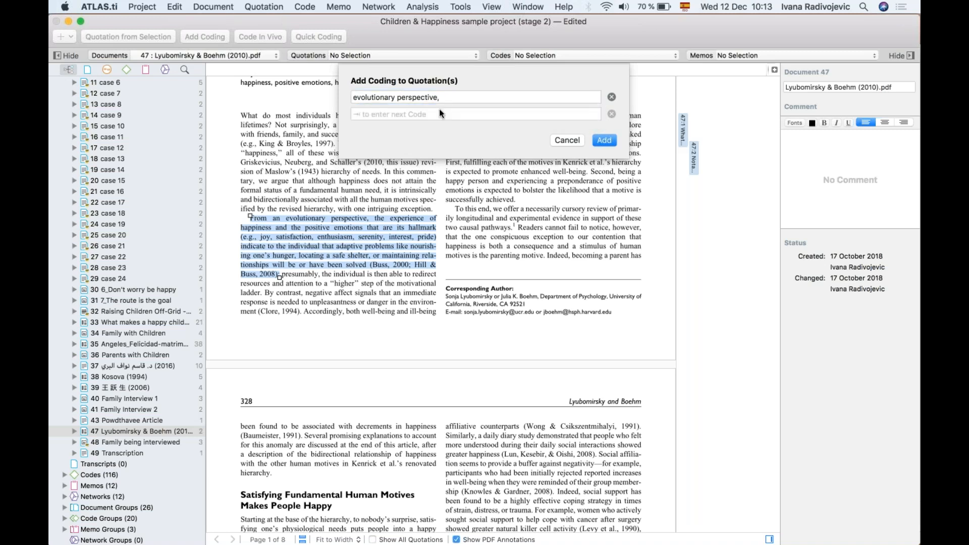
# Step: Include the codes "joy, satisfaction, enthusiasm, serenity", "Safe shelter" and "Maintaining relationships", and apply all the codes to the passage
pyautogui.click(389, 114)
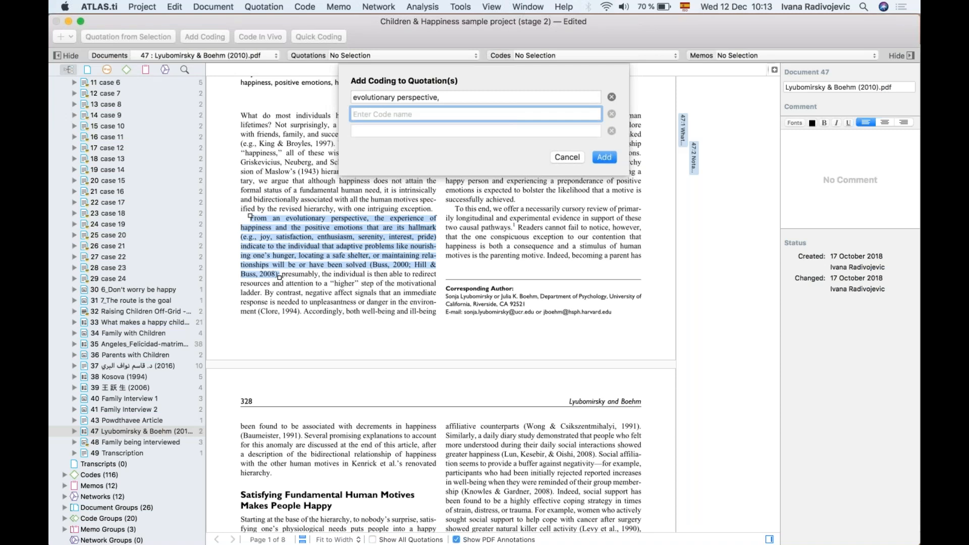
pyautogui.write('joy')
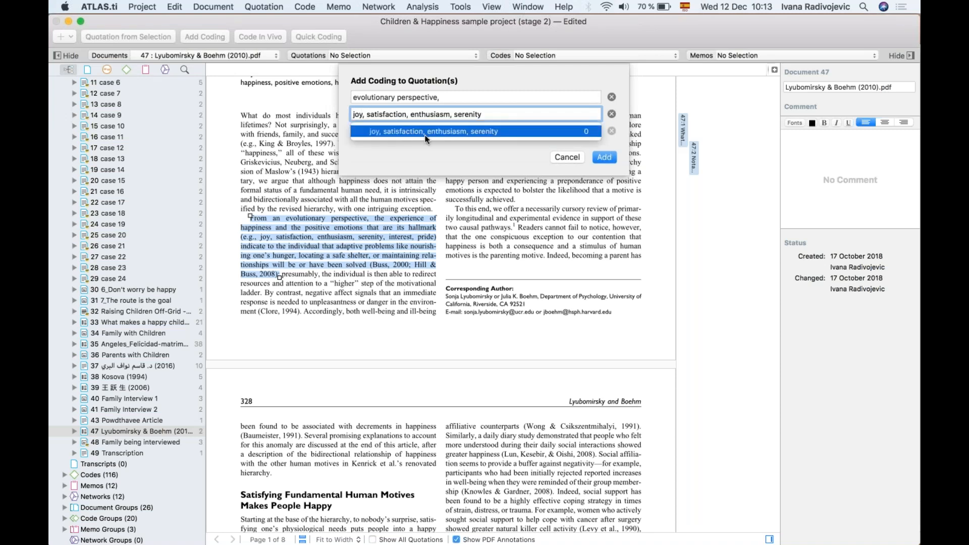
pyautogui.click(407, 131)
pyautogui.click(386, 130)
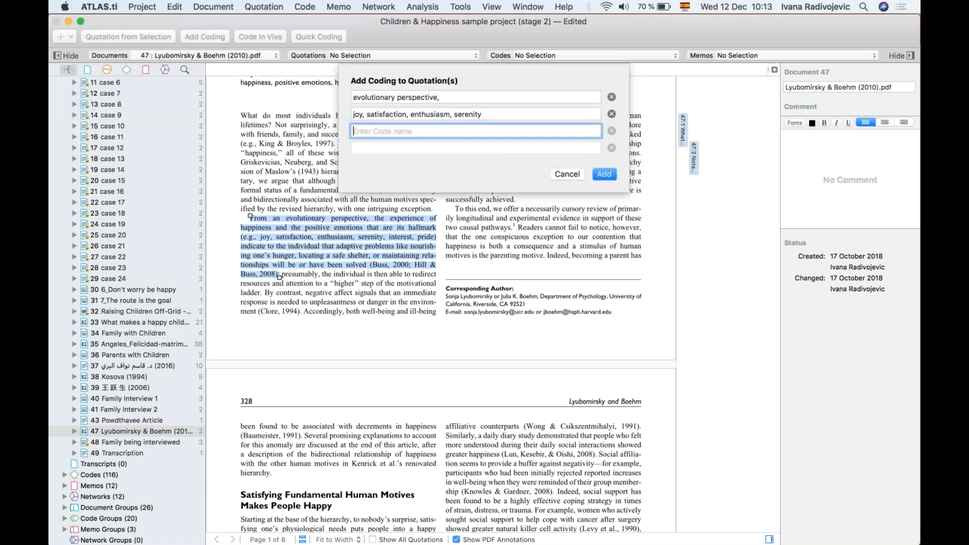
pyautogui.write('Safe shelter')
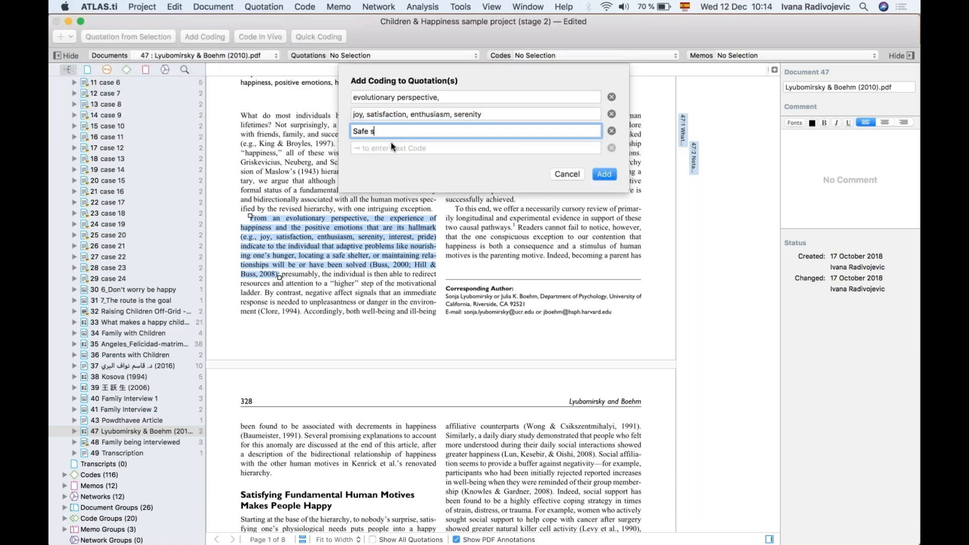
pyautogui.press('Return')
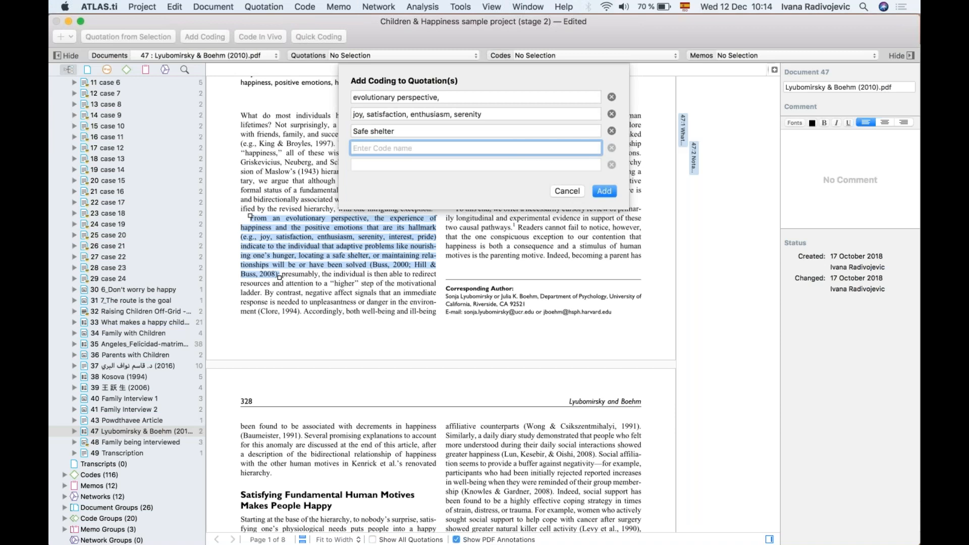
pyautogui.write('Maintaining relation')
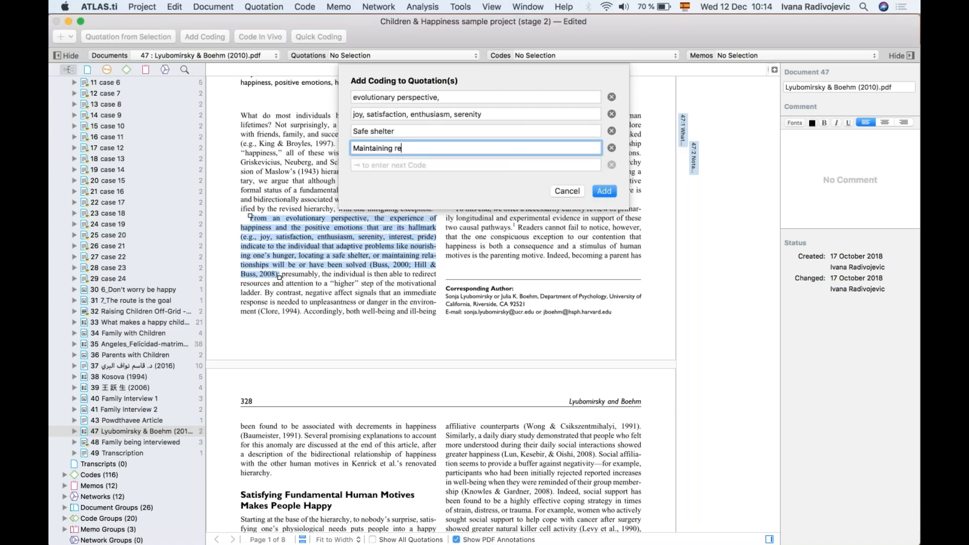
pyautogui.write('ships')
pyautogui.click(604, 190)
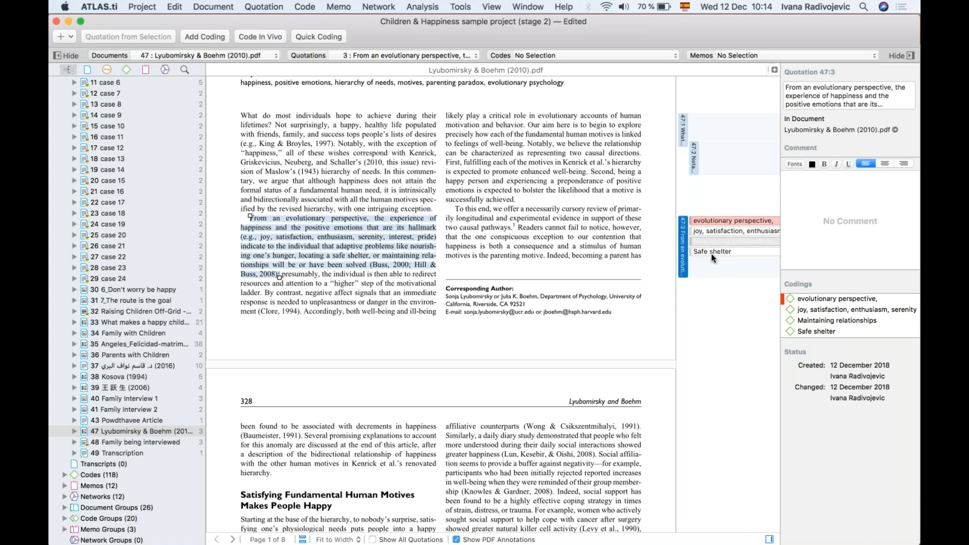
# Step: Select the second quotation in the margin and examine its name and comment areas
pyautogui.scroll(-1, 593, 274)
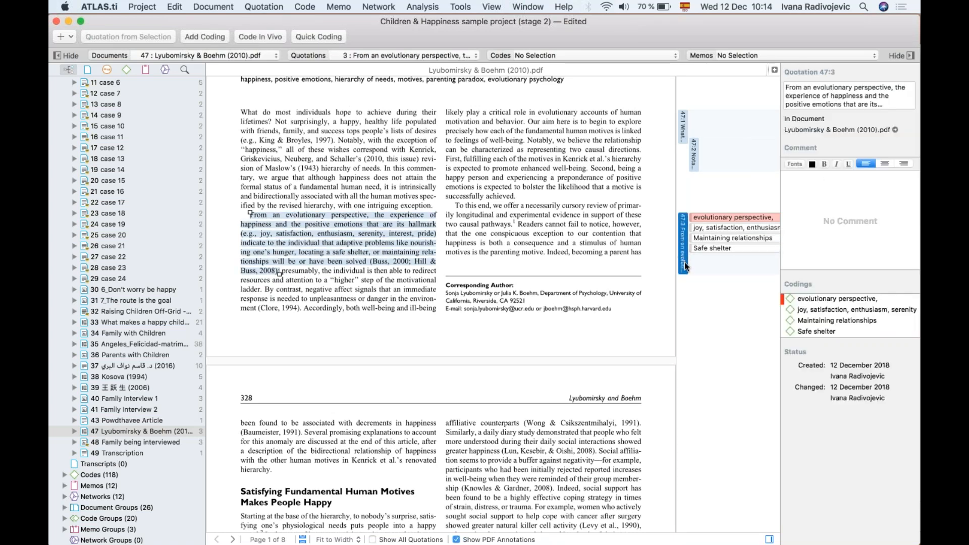
pyautogui.click(695, 169)
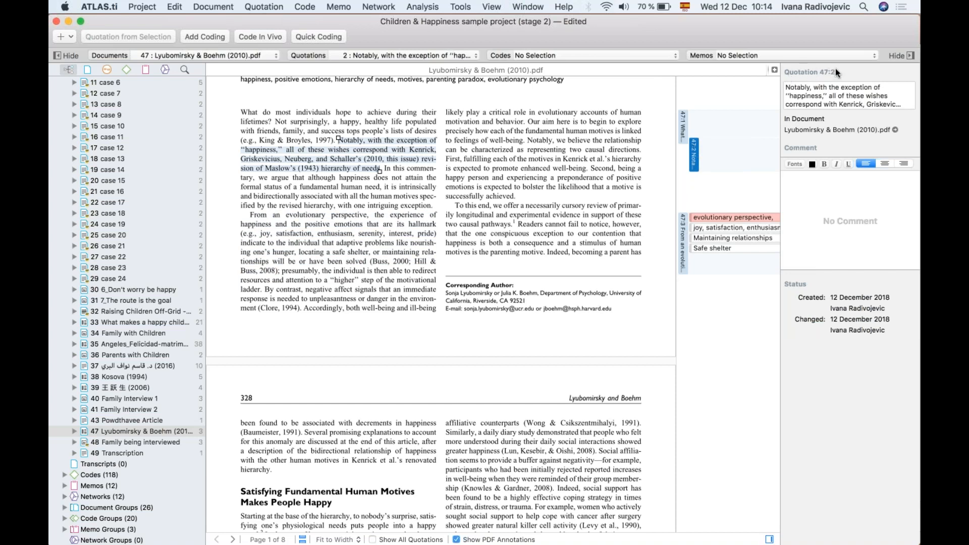
pyautogui.click(836, 92)
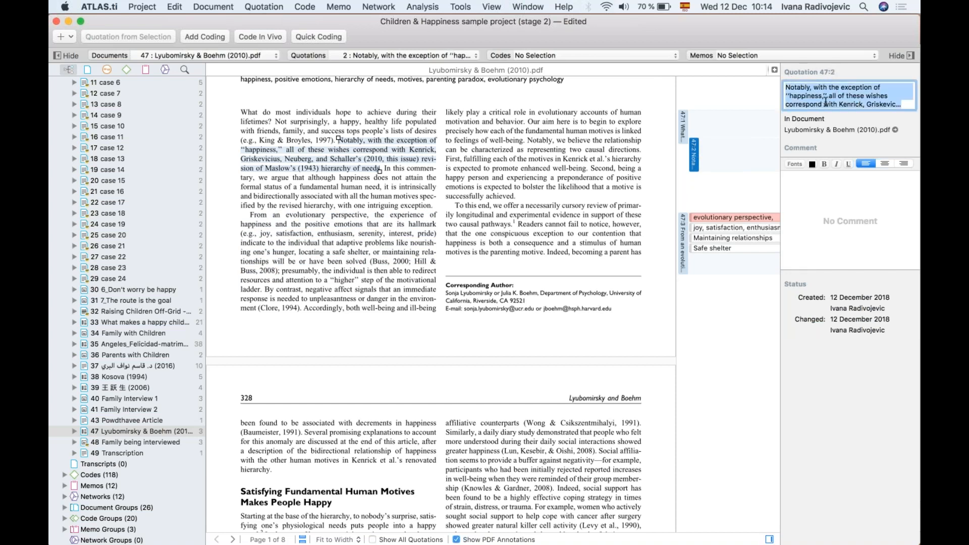
pyautogui.click(809, 182)
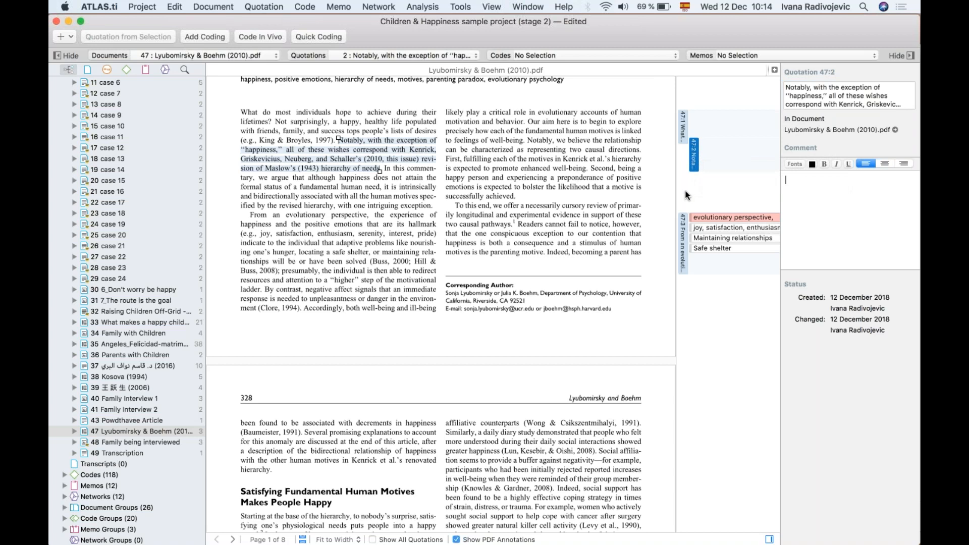
# Step: Rename the red code on the third quotation as "Evolutionary perspective", capitalized and without the trailing comma
pyautogui.click(712, 217)
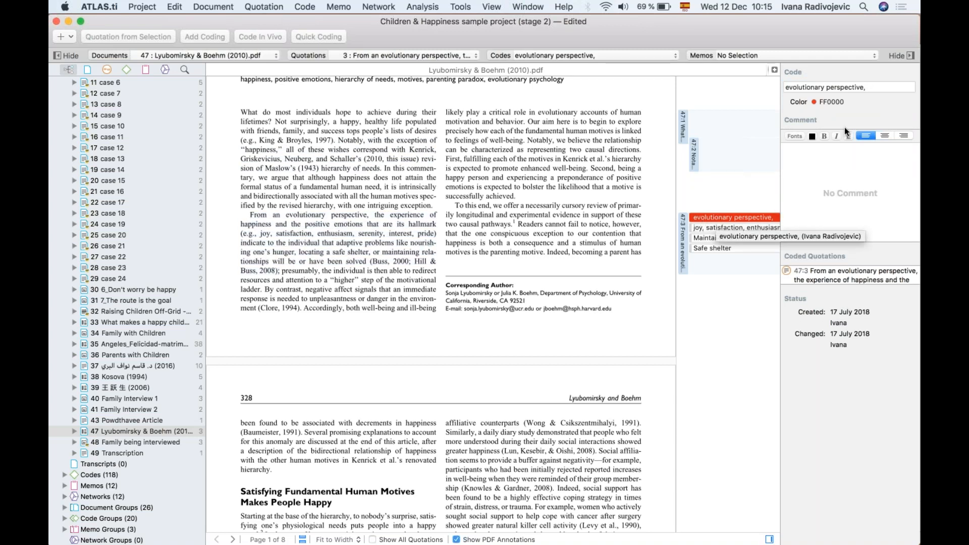
pyautogui.click(873, 87)
pyautogui.press('BackSpace')
pyautogui.click(787, 87)
pyautogui.press('BackSpace')
pyautogui.write('E')
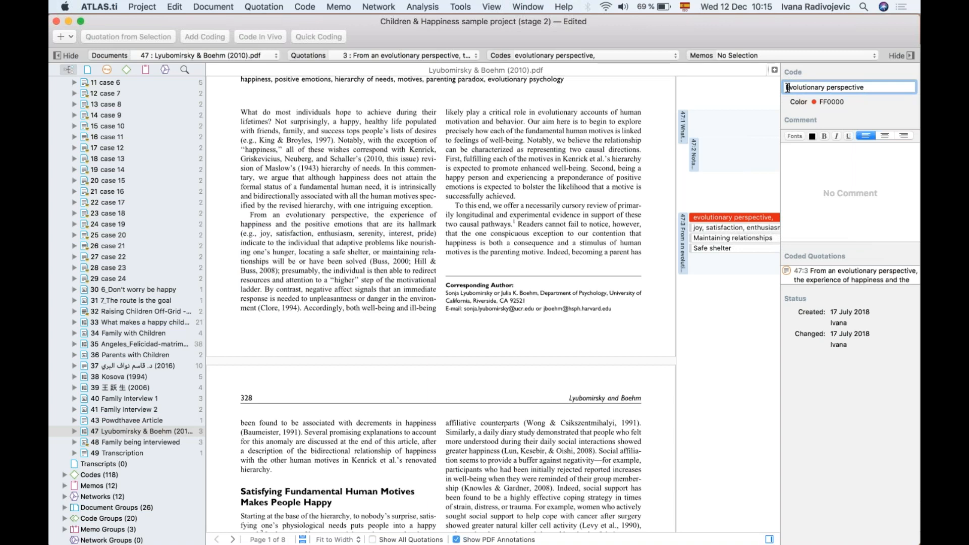
pyautogui.press('Return')
pyautogui.click(740, 186)
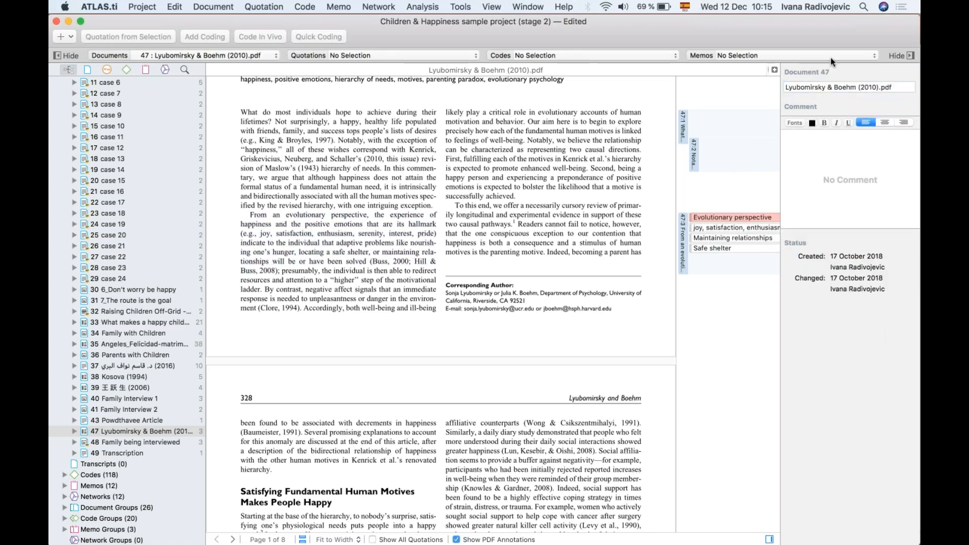
# Step: Capitalize the second code on the third quotation so its name reads "Joy, satisfaction, enthusiasm, serenity"
pyautogui.click(728, 226)
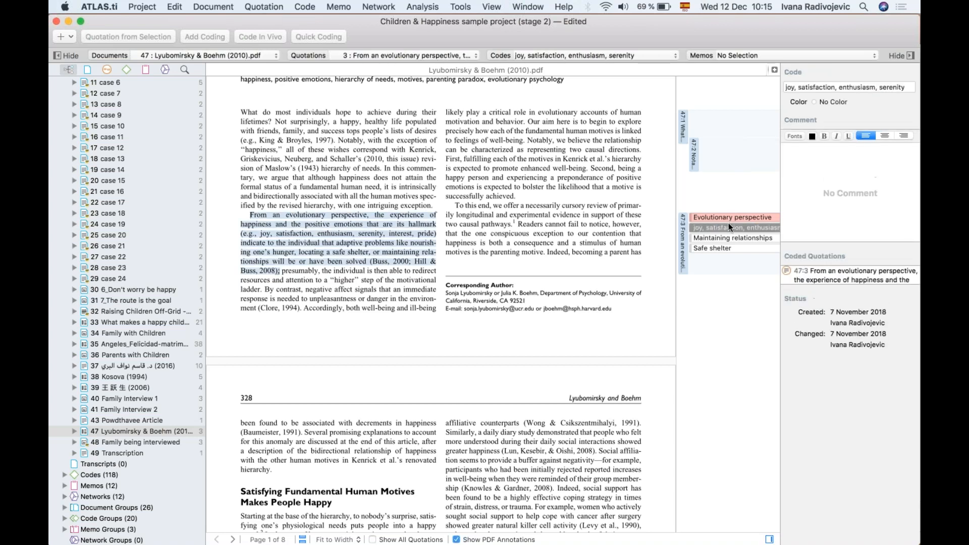
pyautogui.click(788, 87)
pyautogui.press('BackSpace')
pyautogui.write('J')
pyautogui.click(740, 186)
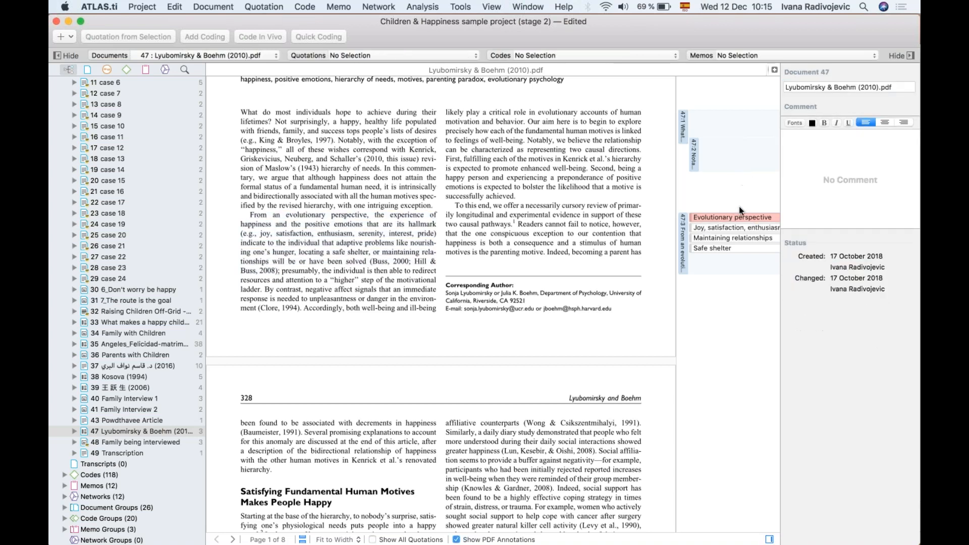
# Step: Add a comment to the "Joy, satisfaction, enthusiasm, serenity" code reading "Describe this code" and, on a new line, "Operational definition"
pyautogui.click(713, 225)
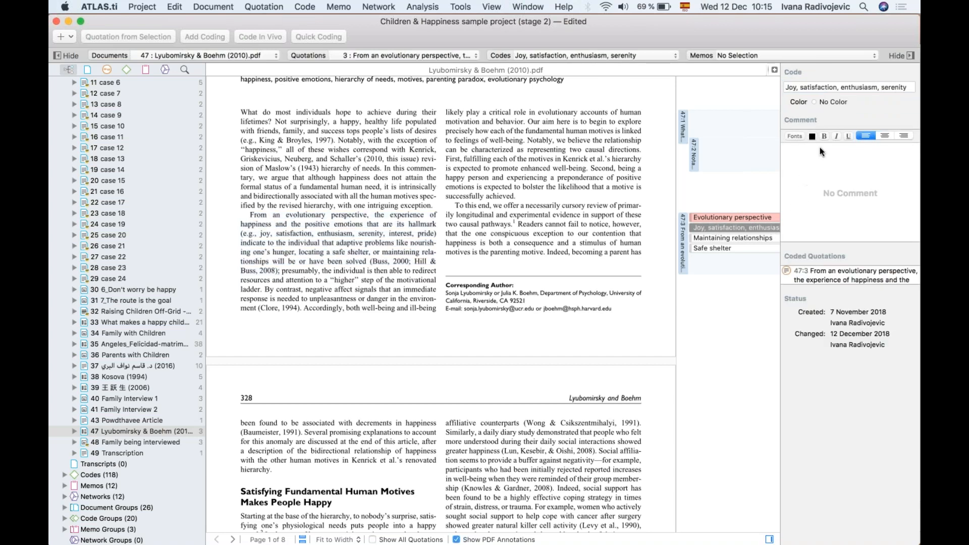
pyautogui.click(809, 202)
pyautogui.write('Describe this code')
pyautogui.press('Return')
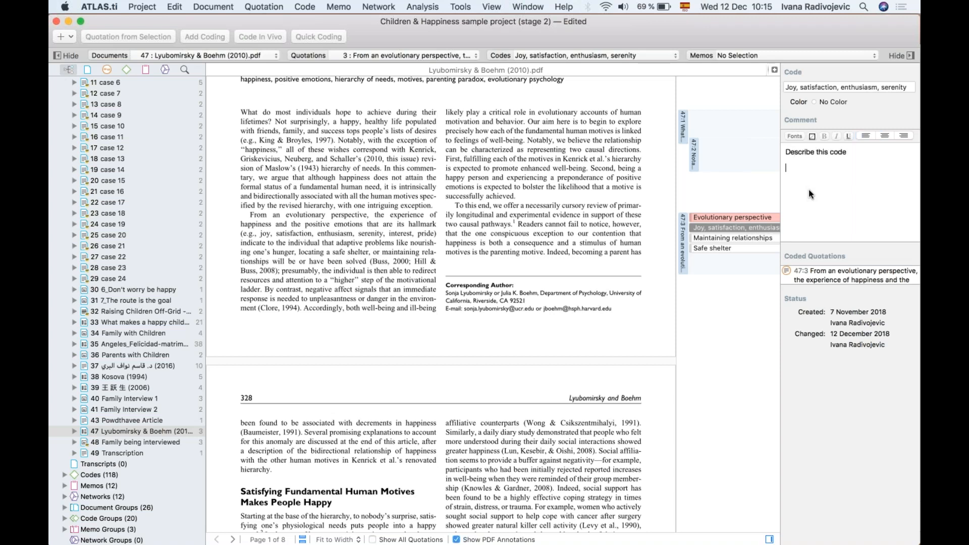
pyautogui.write('OP')
pyautogui.press('BackSpace')
pyautogui.press('BackSpace')
pyautogui.press('BackSpace')
pyautogui.press('BackSpace')
pyautogui.press('BackSpace')
pyautogui.write('perational definition')
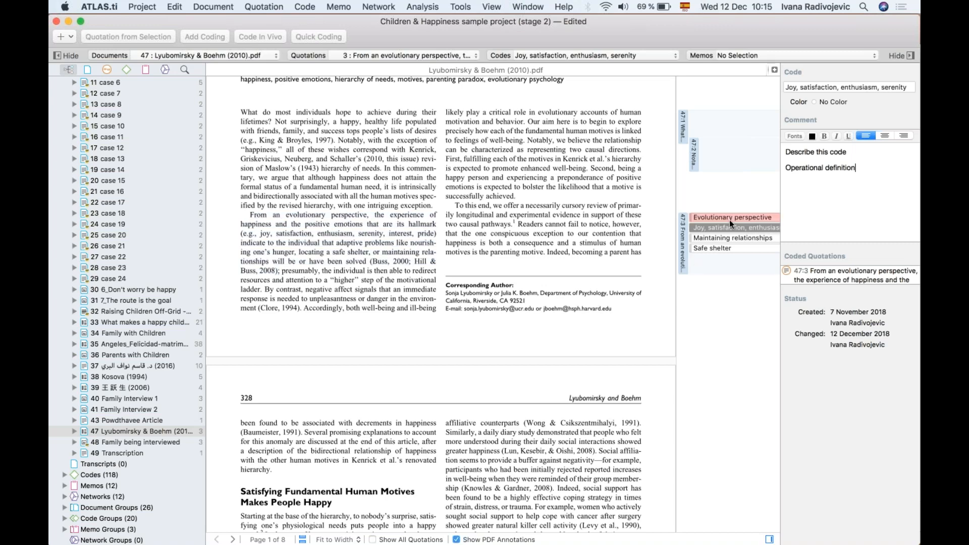
# Step: Code the phrase "strain, distress, or trauma" on page 328 in vivo
pyautogui.scroll(-5, 539, 308)
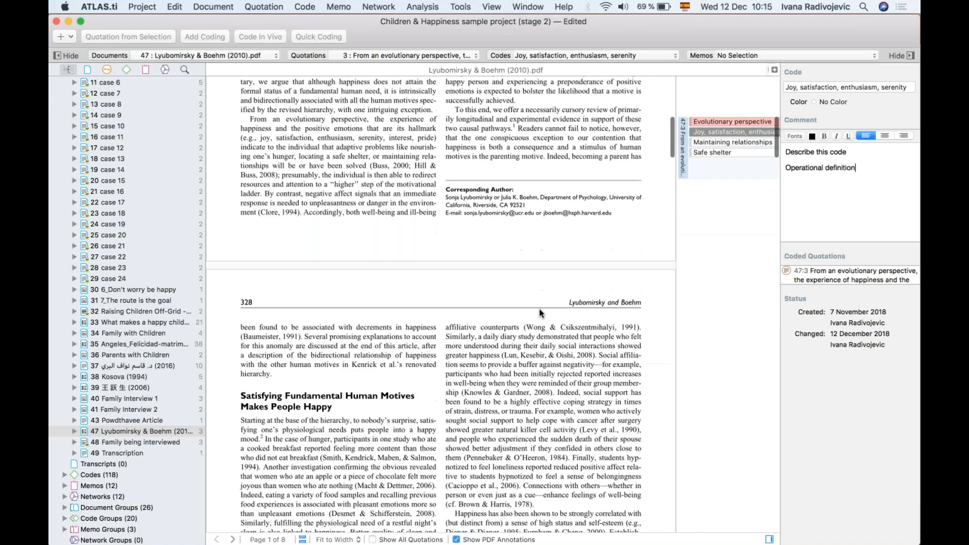
pyautogui.scroll(-2, 539, 312)
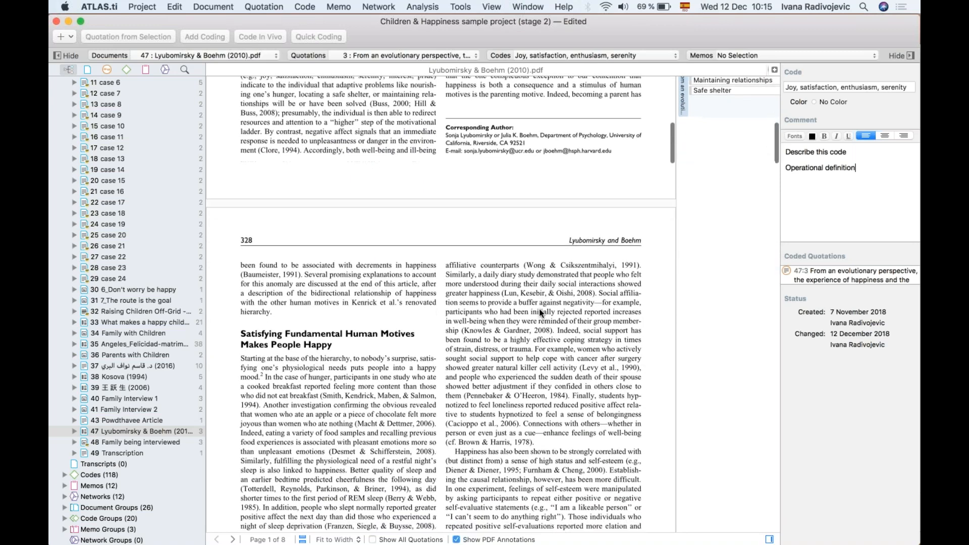
pyautogui.scroll(-3, 538, 311)
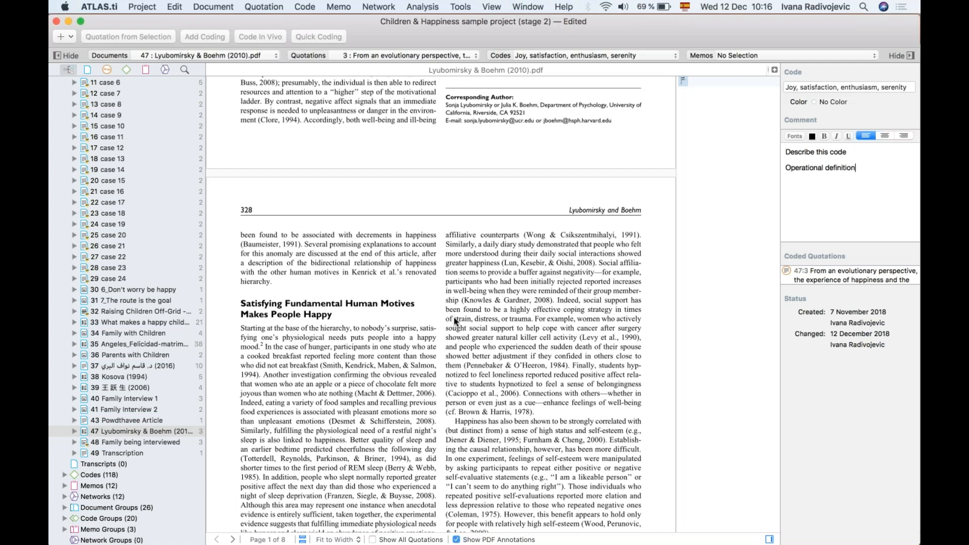
pyautogui.moveTo(454, 319); pyautogui.dragTo(528, 321)
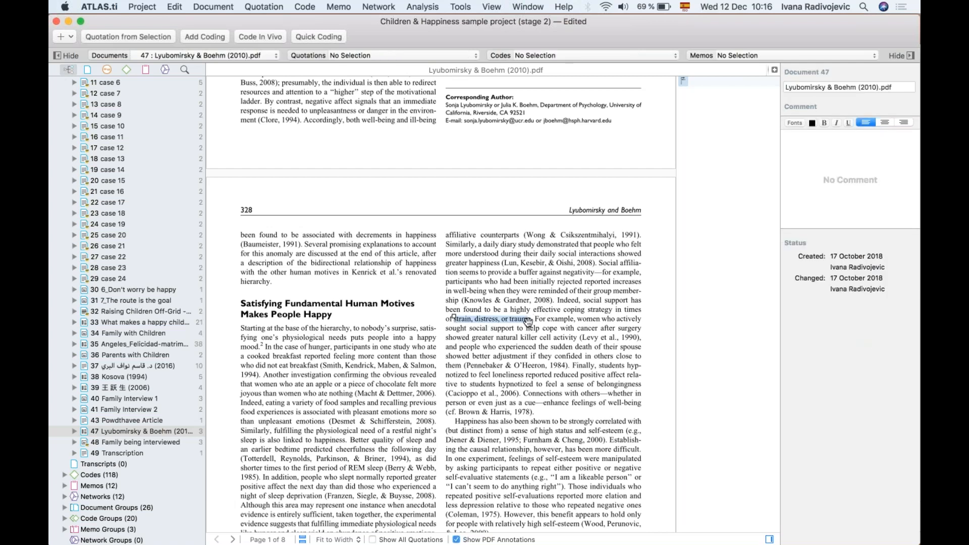
pyautogui.rightClick(512, 317)
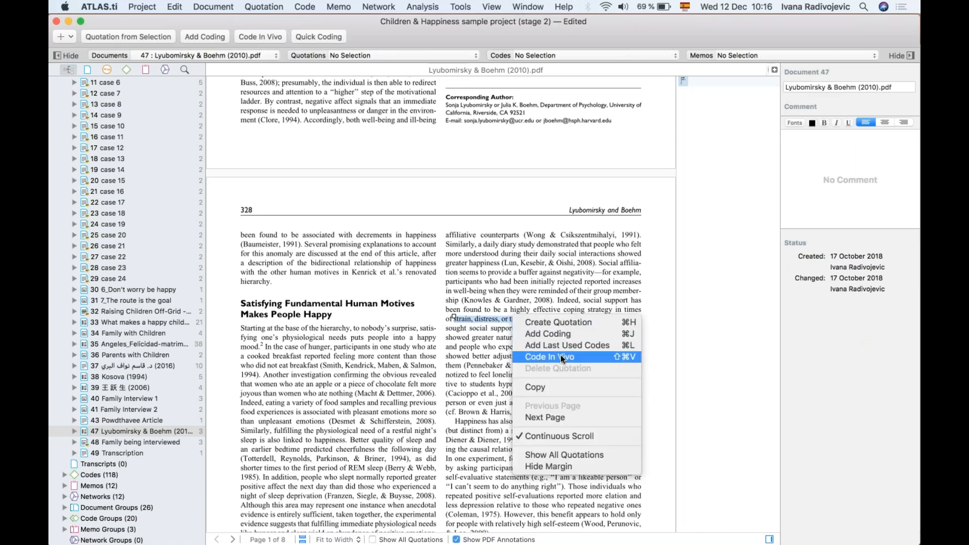
pyautogui.click(556, 355)
# Step: Select the sentence starting "Happiness has also been shown to be strongly correlated" and show the codes instead of the documents in the project tree
pyautogui.scroll(-2, 556, 355)
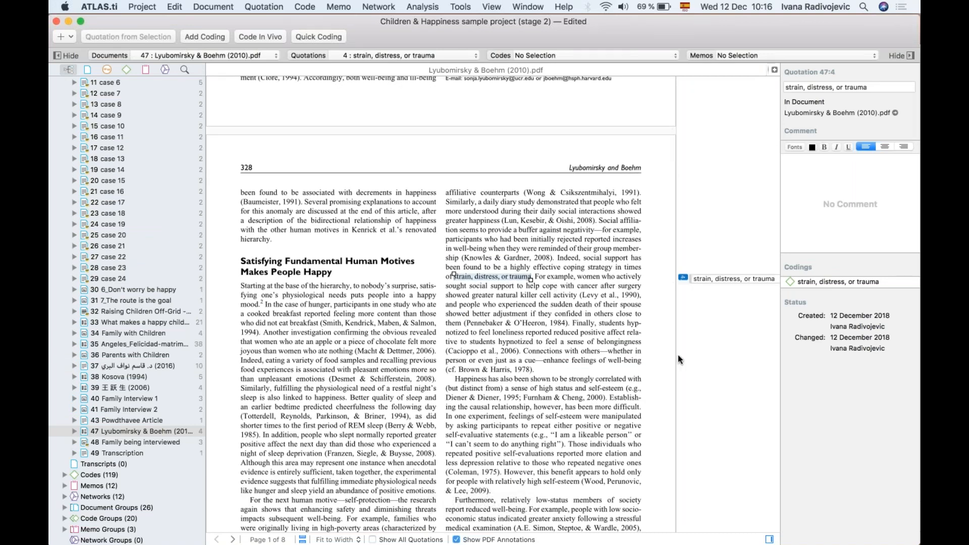
pyautogui.scroll(-3, 593, 377)
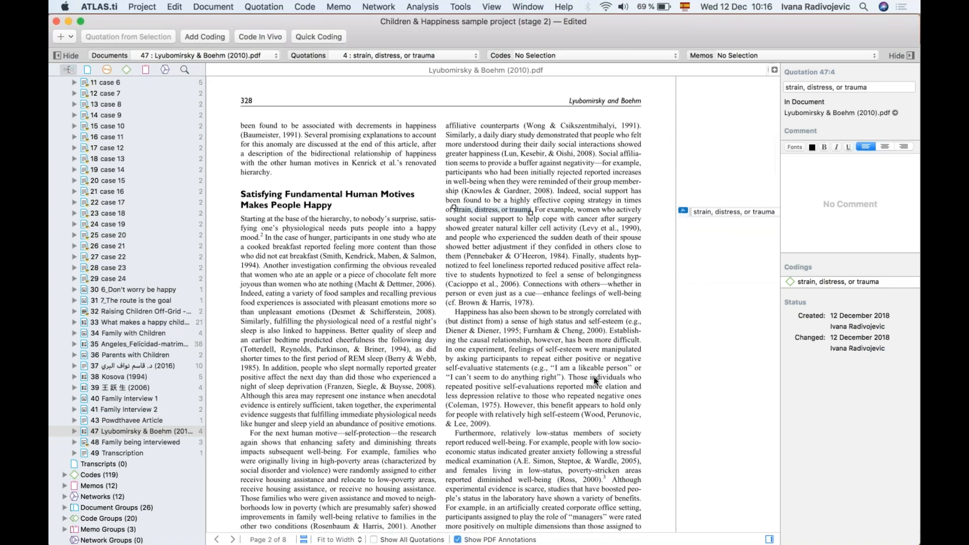
pyautogui.scroll(-2, 594, 376)
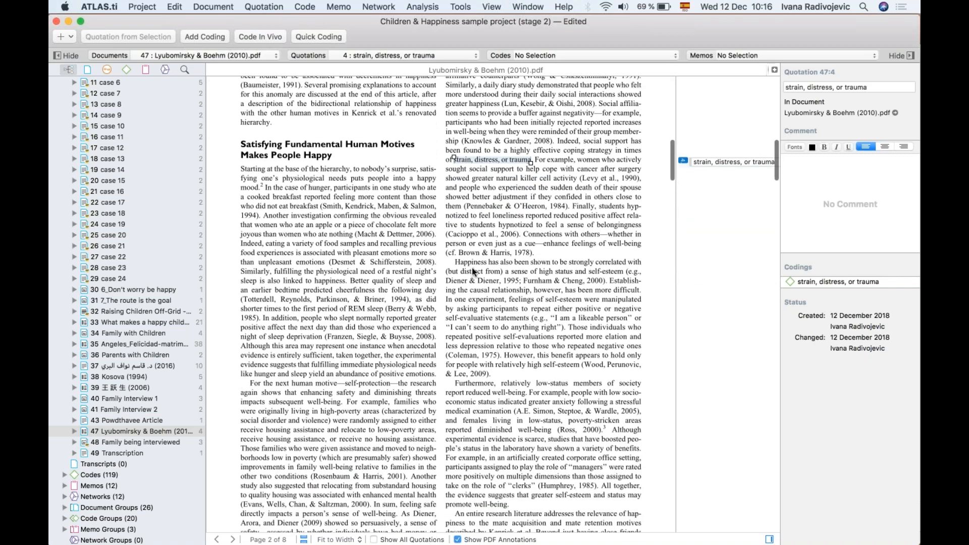
pyautogui.moveTo(455, 262); pyautogui.dragTo(608, 282)
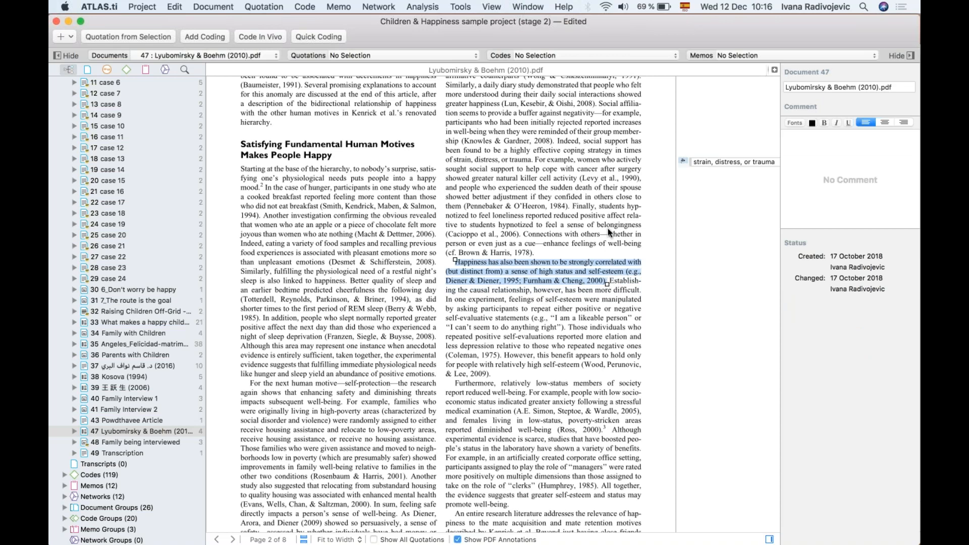
pyautogui.scroll(10, 608, 230)
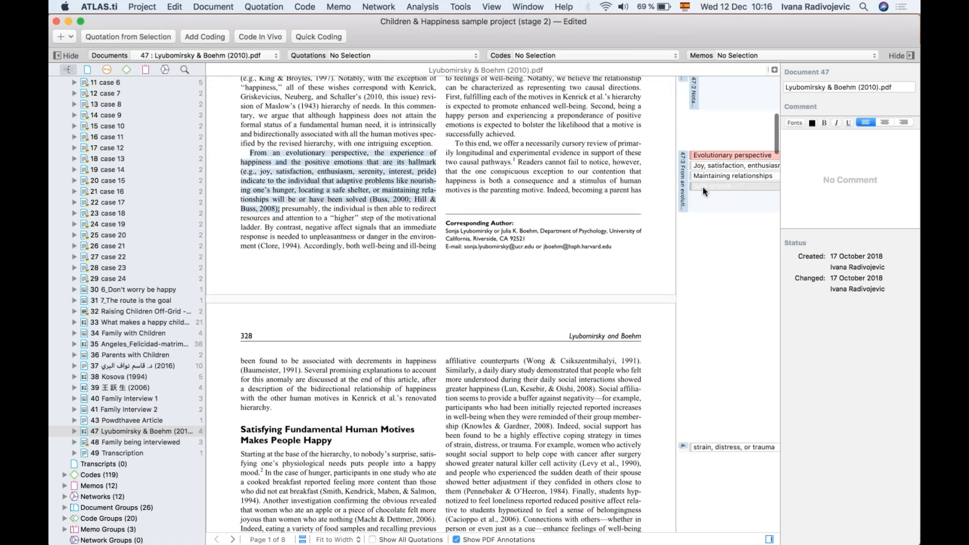
pyautogui.scroll(-8, 598, 374)
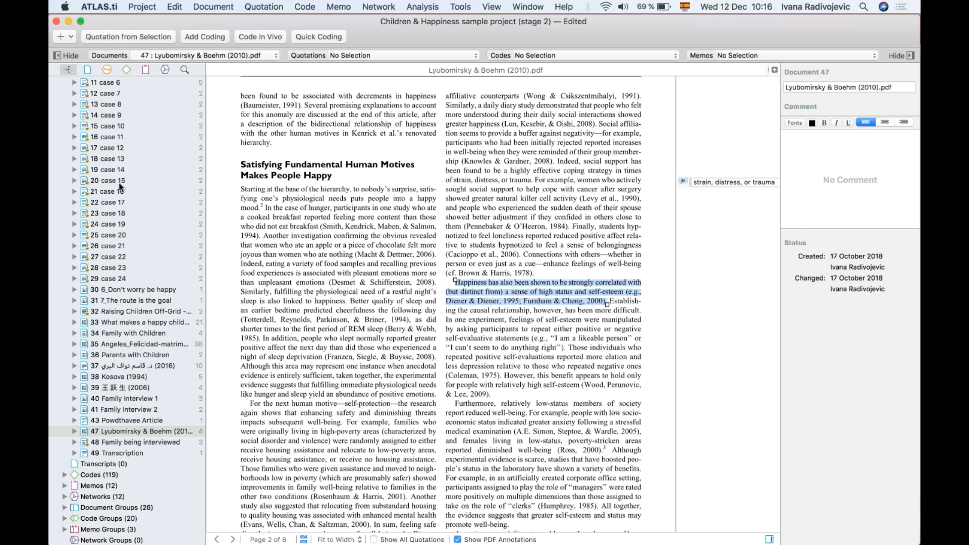
pyautogui.scroll(5, 70, 104)
pyautogui.click(64, 93)
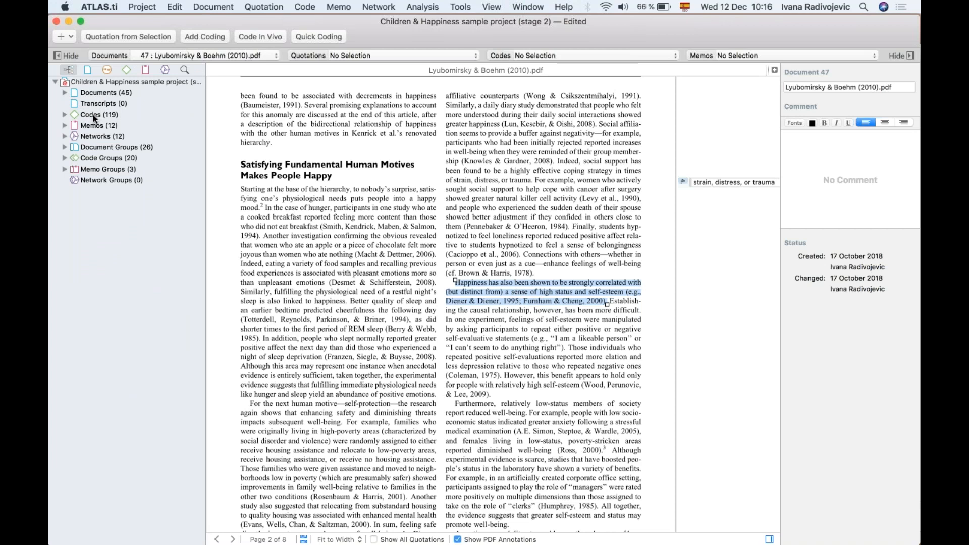
pyautogui.click(64, 115)
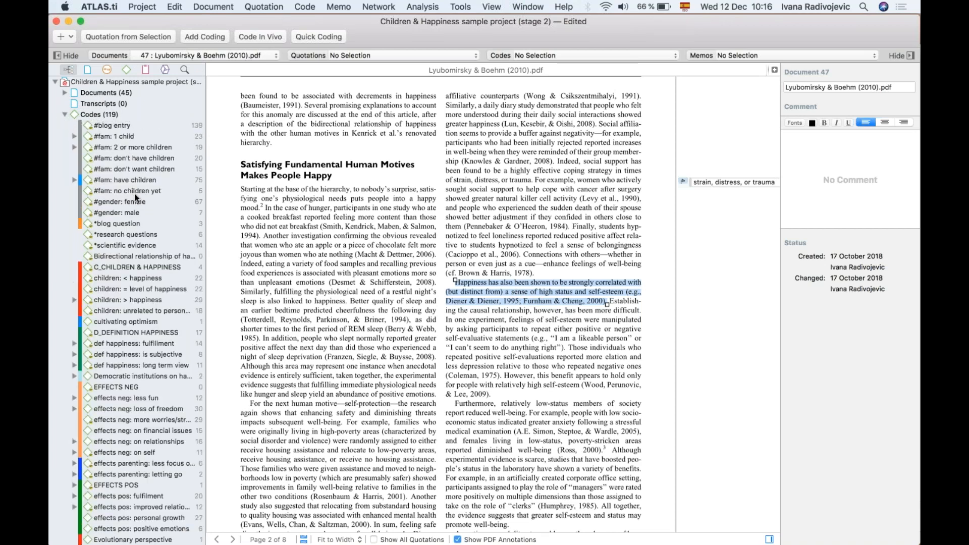
# Step: Apply the existing codes "Safe shelter" and "Single parents" from the project tree to the selected sentence
pyautogui.scroll(-5, 135, 197)
pyautogui.scroll(-10, 135, 198)
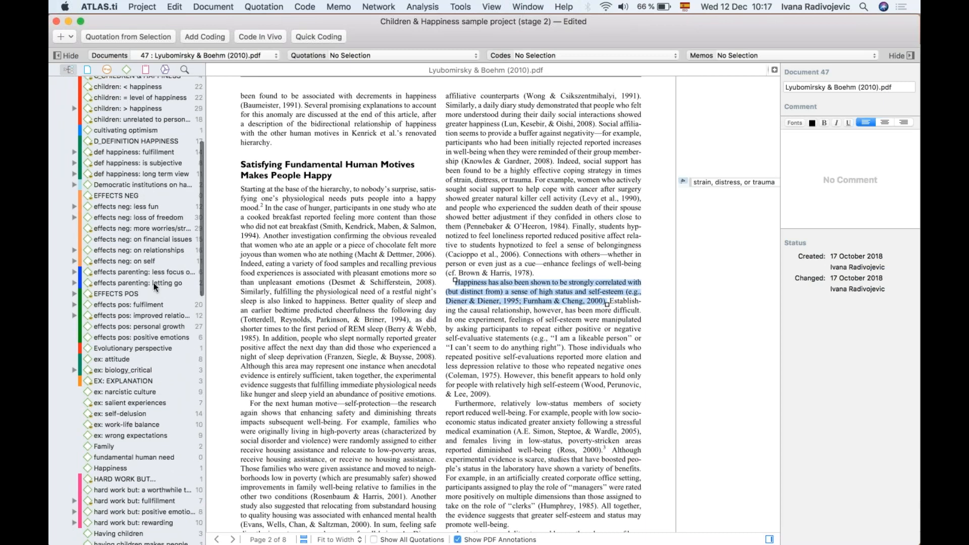
pyautogui.scroll(-20, 129, 347)
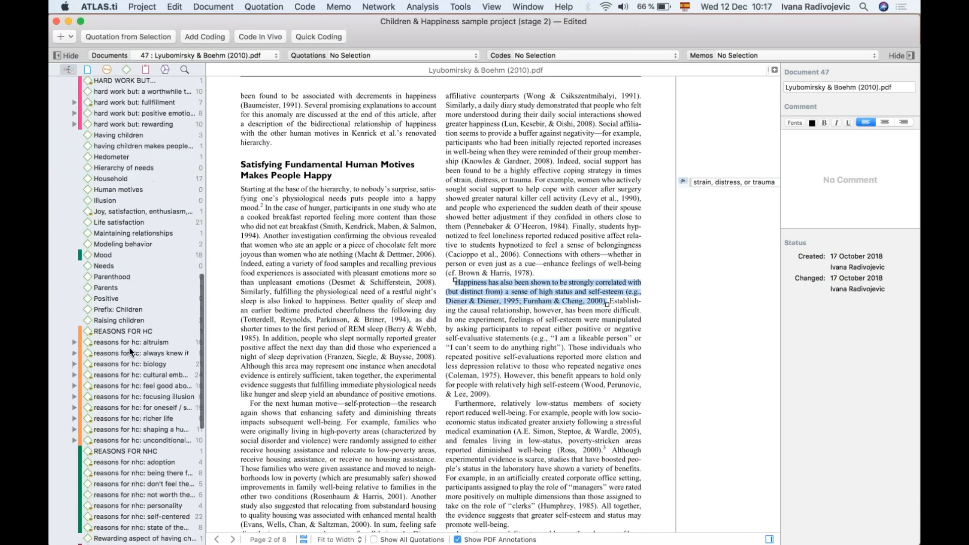
pyautogui.click(109, 266)
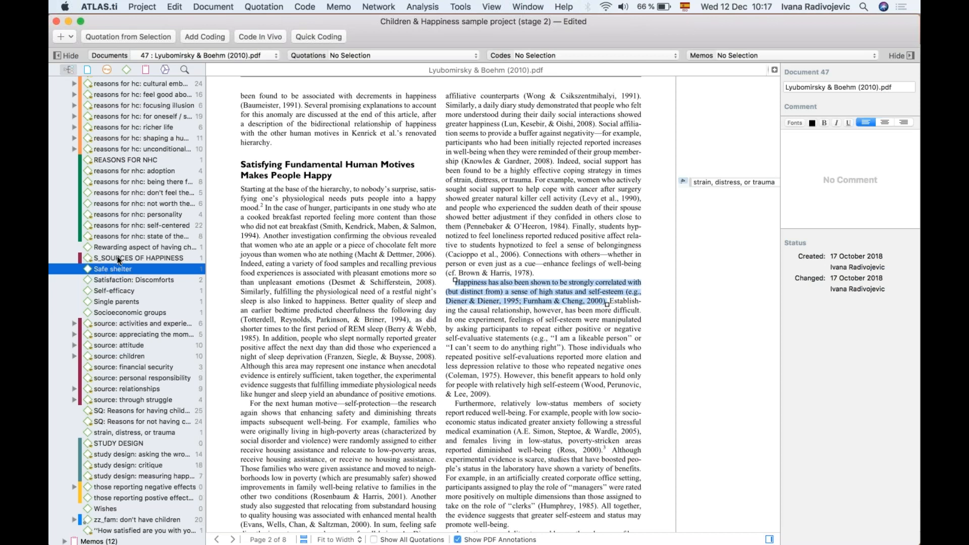
pyautogui.click(542, 293)
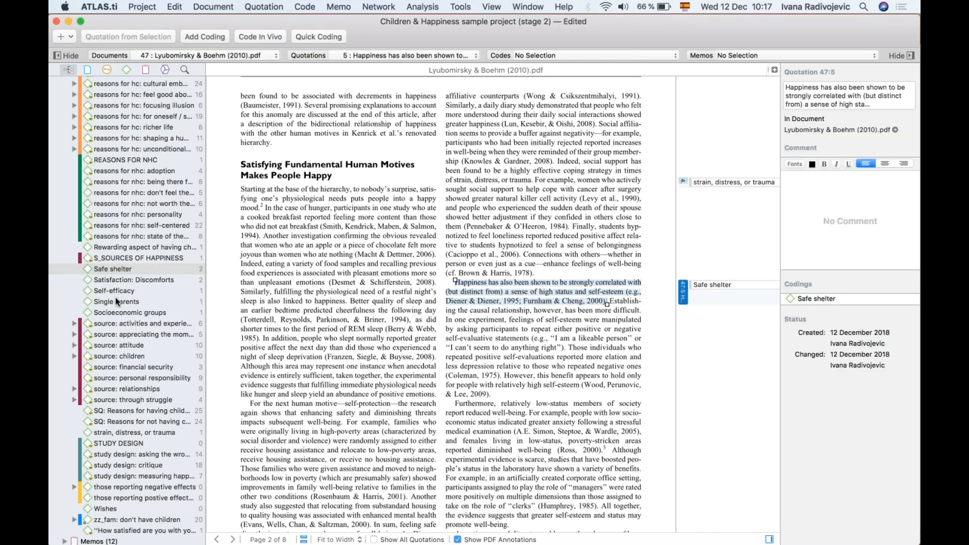
pyautogui.moveTo(117, 304); pyautogui.dragTo(547, 298)
pyautogui.scroll(6, 148, 123)
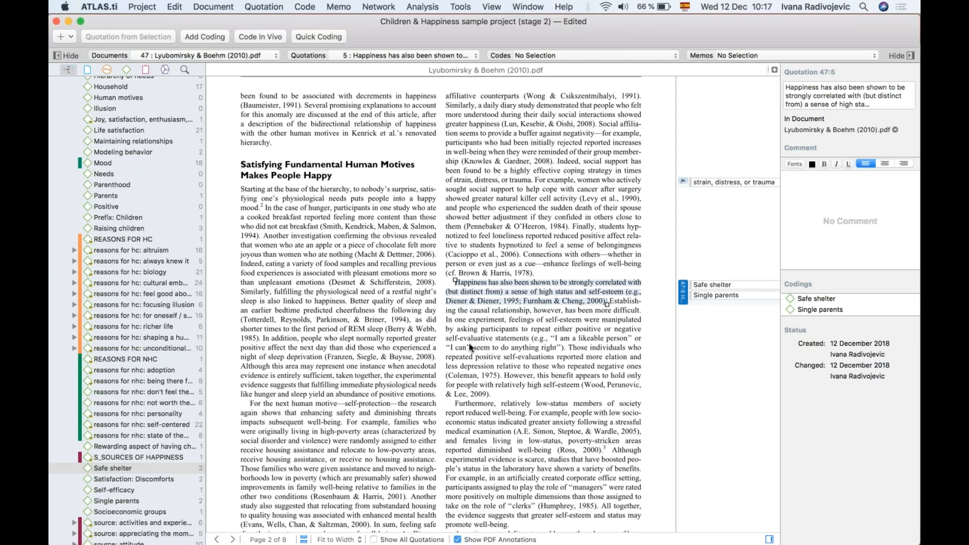
# Step: Select the passage from "I can't seem to do anything right" to the paragraph's end and review its quotation and coding options
pyautogui.moveTo(446, 346); pyautogui.dragTo(490, 396)
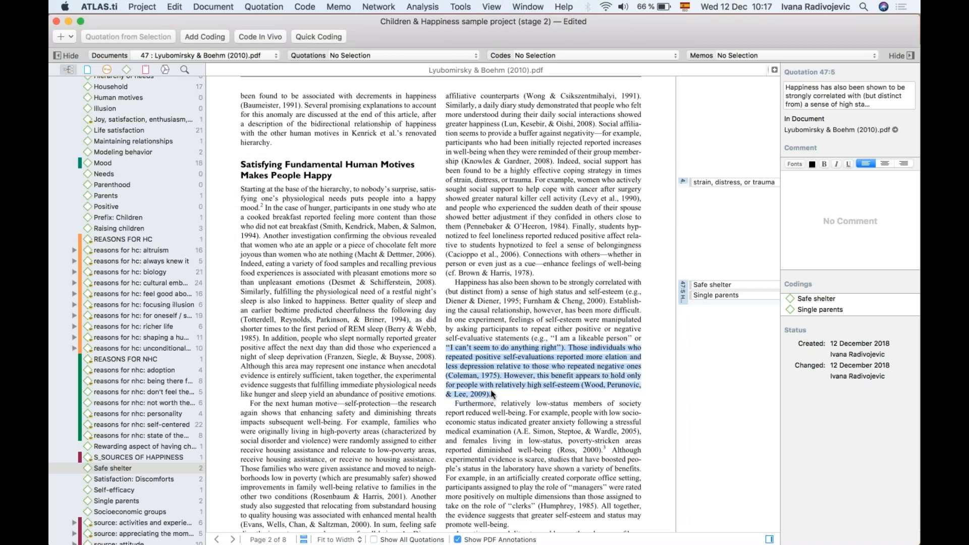
pyautogui.rightClick(477, 364)
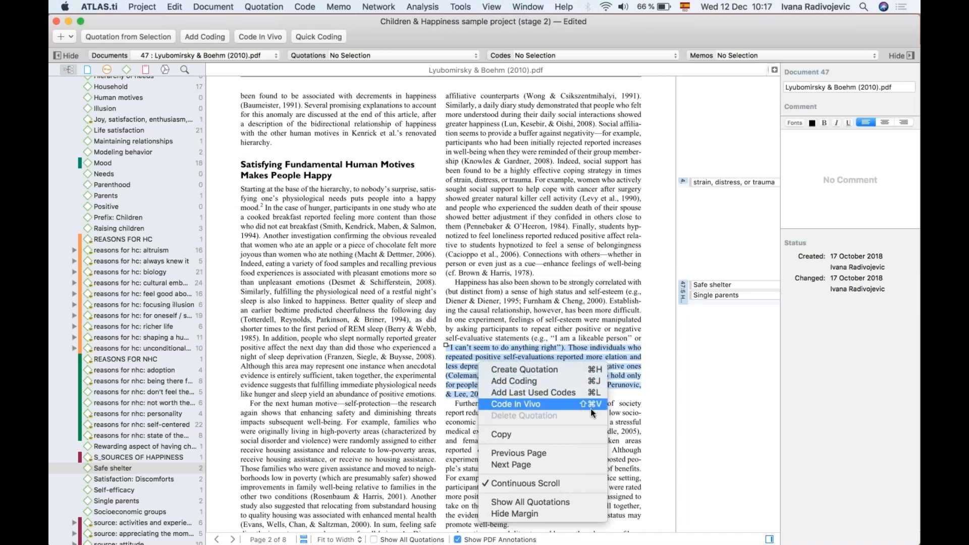
pyautogui.click(622, 354)
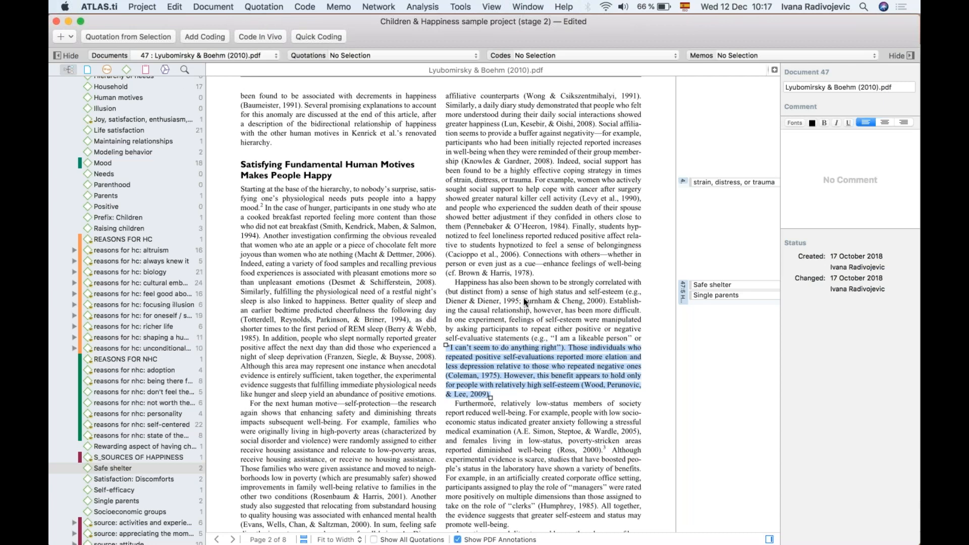
pyautogui.scroll(-3, 523, 298)
pyautogui.scroll(-2, 523, 297)
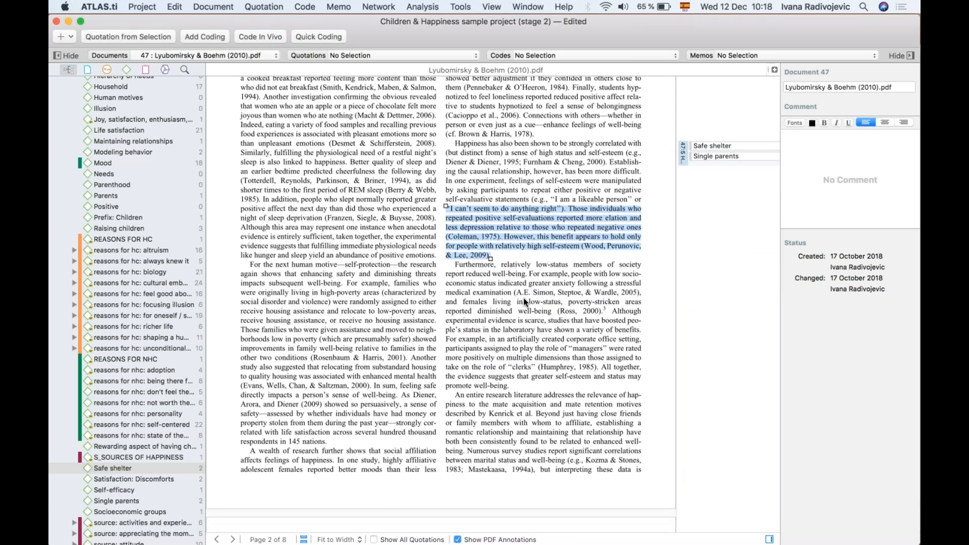
pyautogui.scroll(-1, 523, 297)
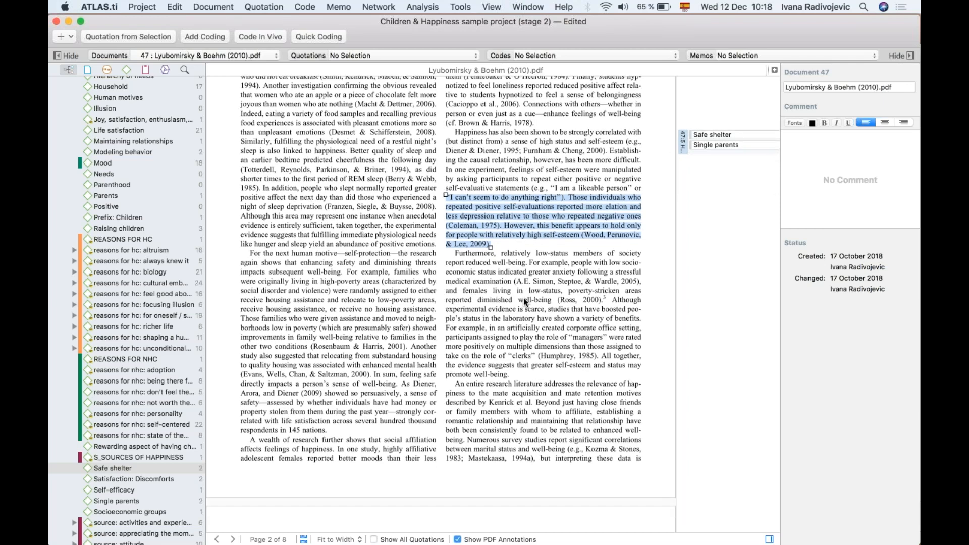
pyautogui.scroll(10, 490, 229)
pyautogui.scroll(-10, 489, 233)
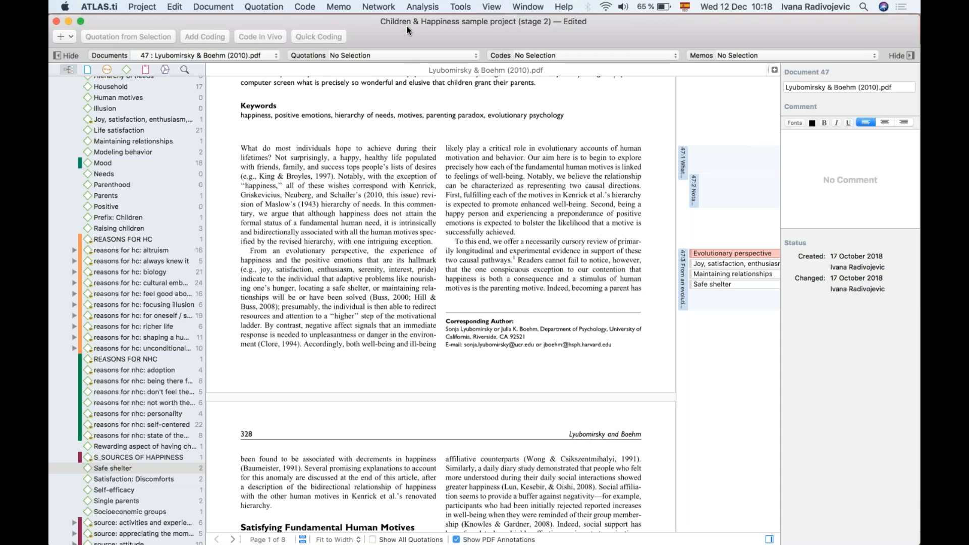
# Step: Open the Word Cruncher and count the words of document 47 only
pyautogui.click(419, 7)
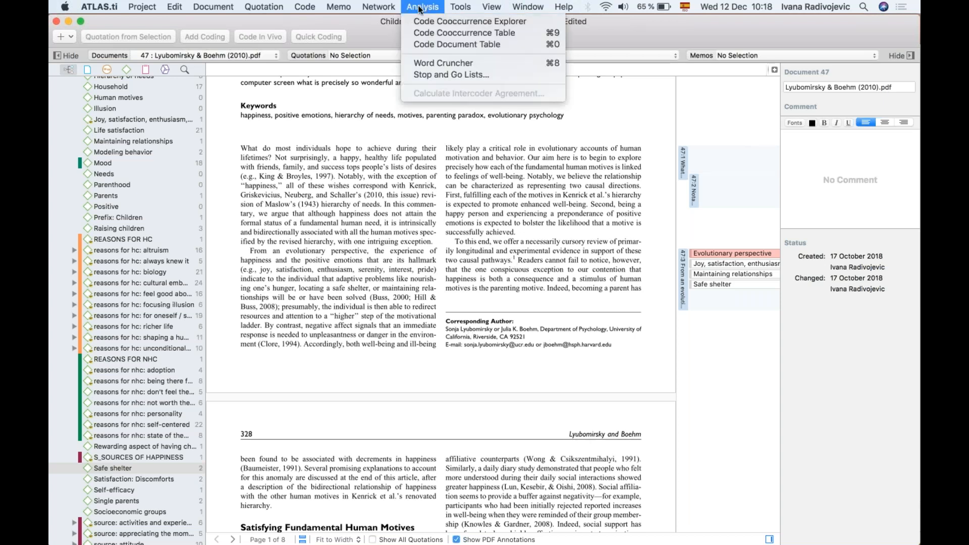
pyautogui.click(473, 63)
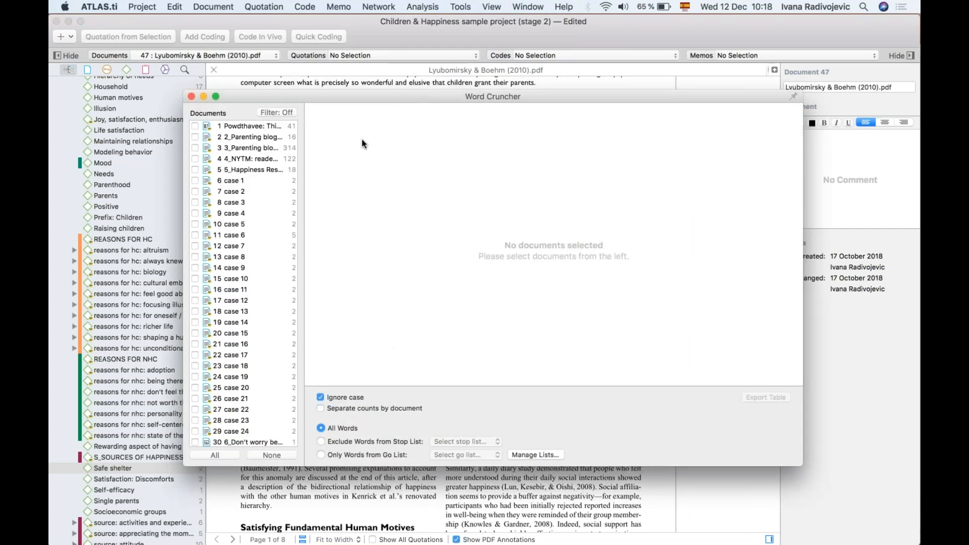
pyautogui.scroll(-8, 256, 372)
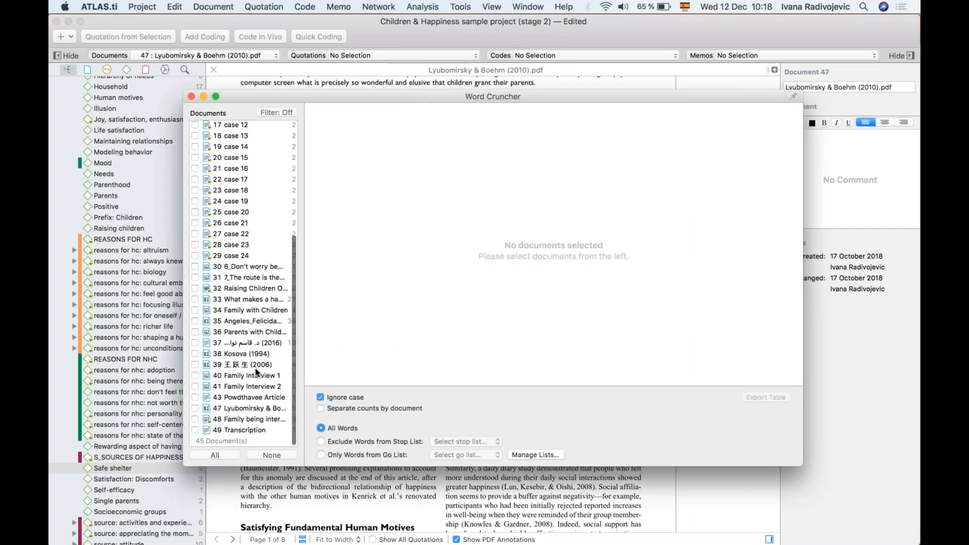
pyautogui.click(195, 408)
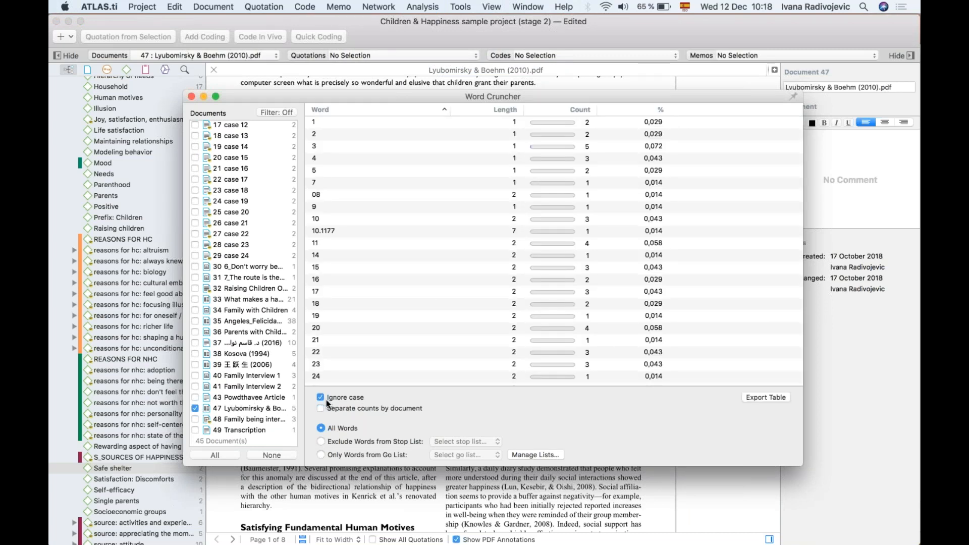
# Step: Sort the word list by count in descending order and examine the most frequent words
pyautogui.scroll(-15, 340, 257)
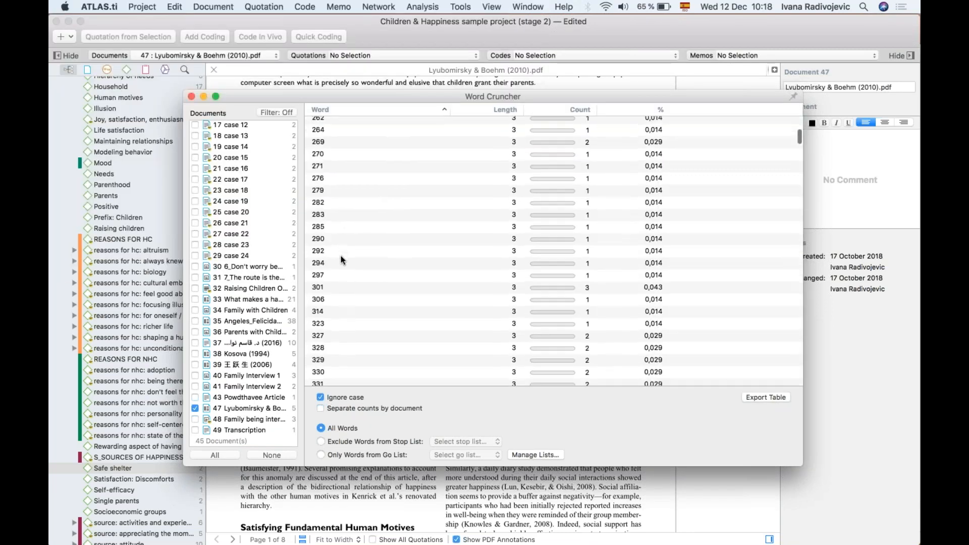
pyautogui.scroll(-20, 340, 255)
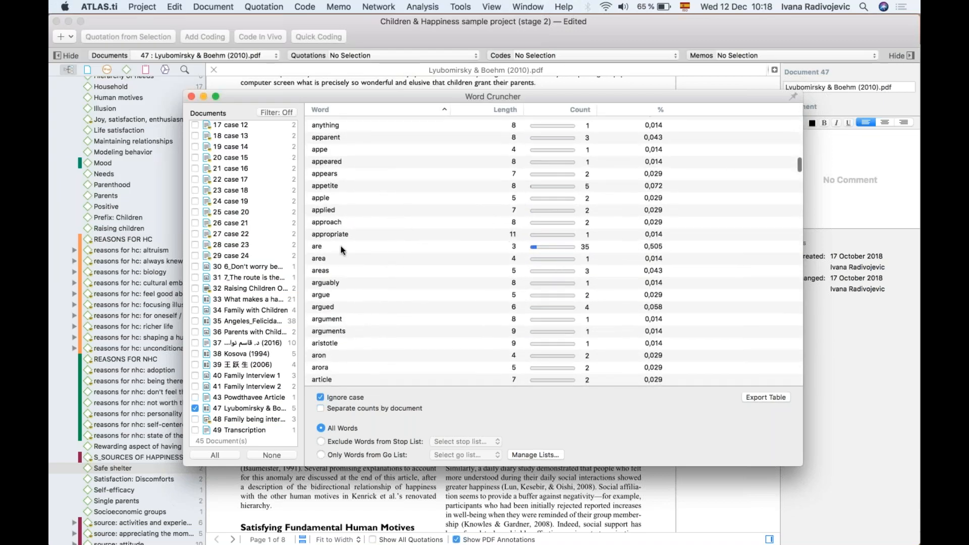
pyautogui.scroll(10, 535, 244)
pyautogui.scroll(5, 535, 239)
pyautogui.click(563, 109)
pyautogui.click(562, 109)
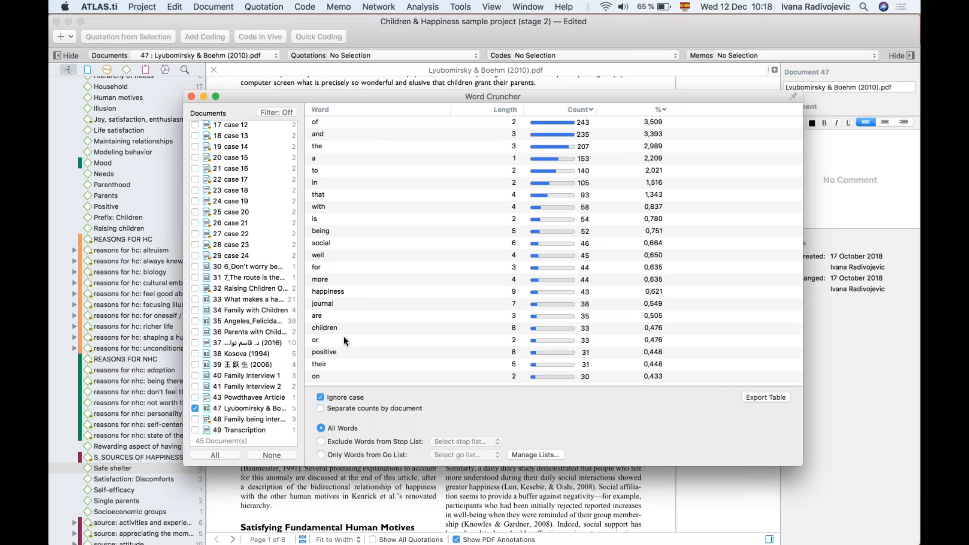
pyautogui.scroll(-4, 343, 337)
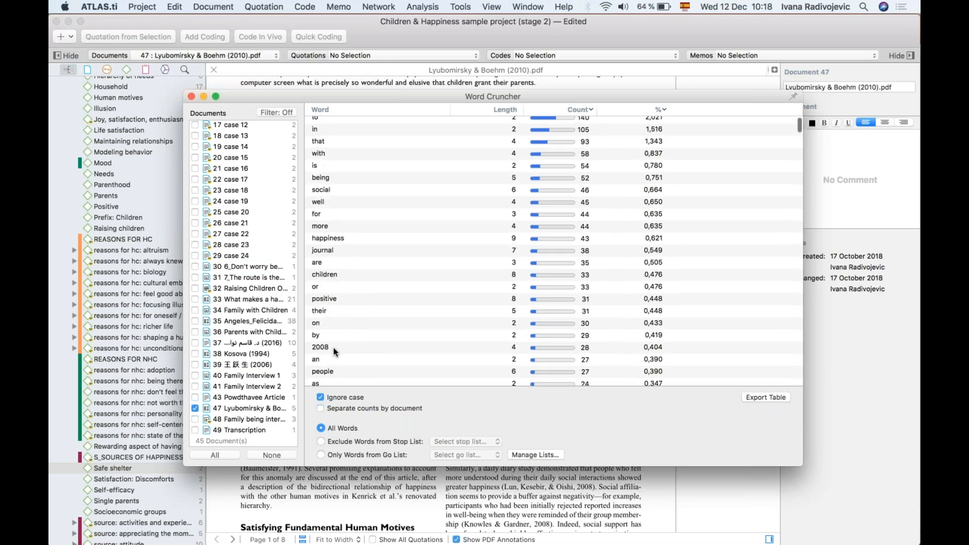
# Step: Exclude the words of the English stop list from the word count and recheck the most frequent words
pyautogui.scroll(4, 359, 245)
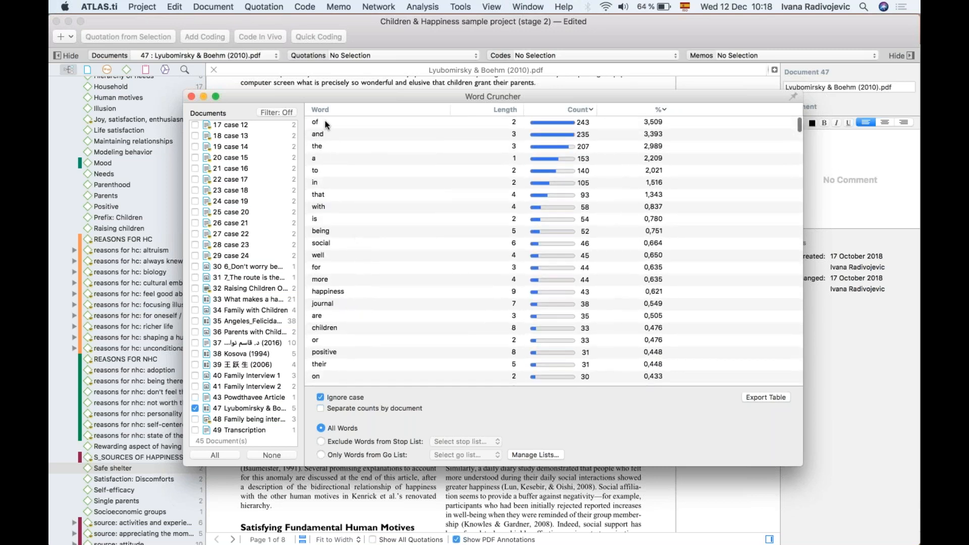
pyautogui.click(324, 122)
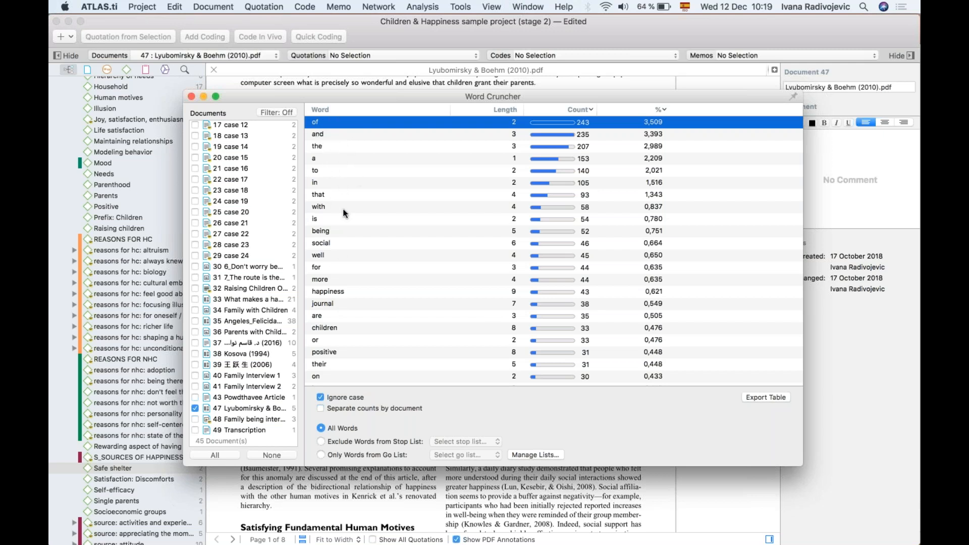
pyautogui.click(322, 441)
pyautogui.click(472, 441)
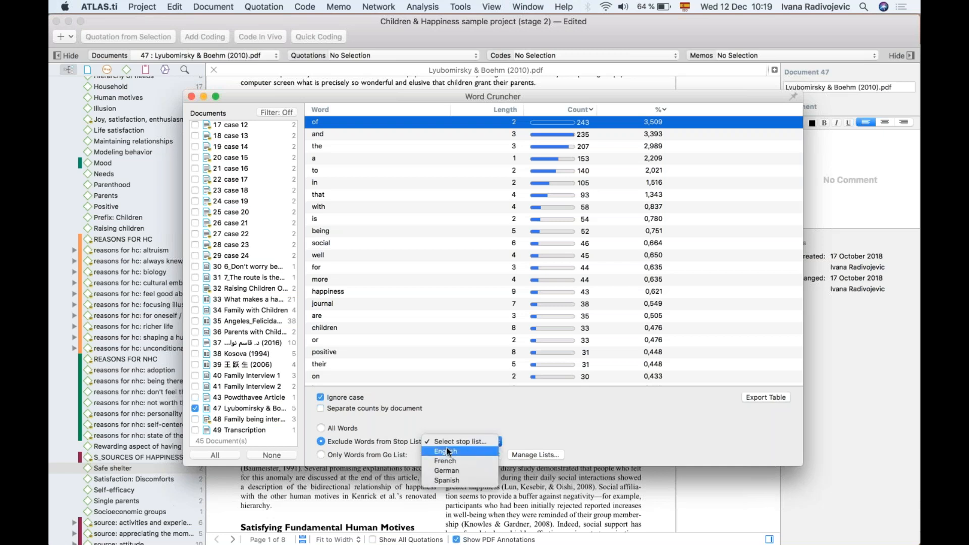
pyautogui.click(453, 451)
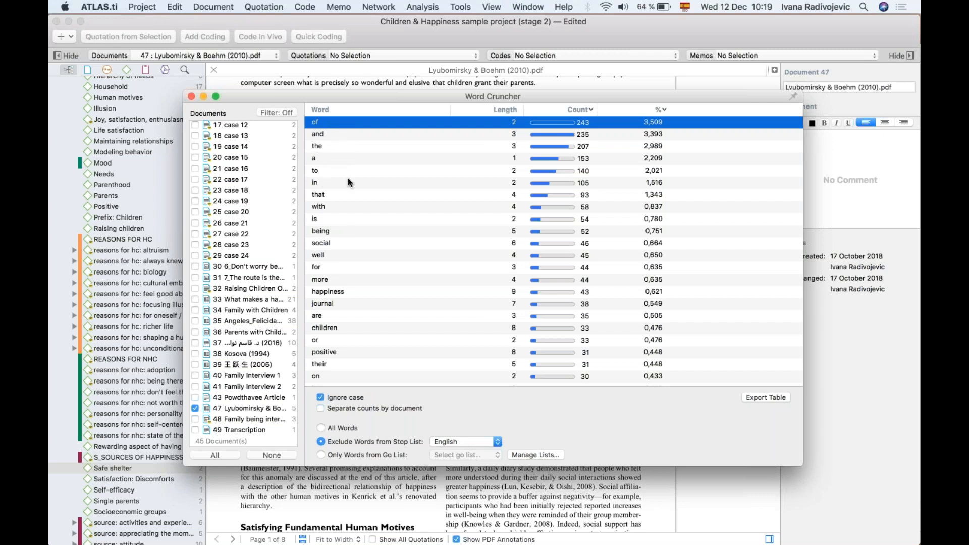
pyautogui.click(371, 256)
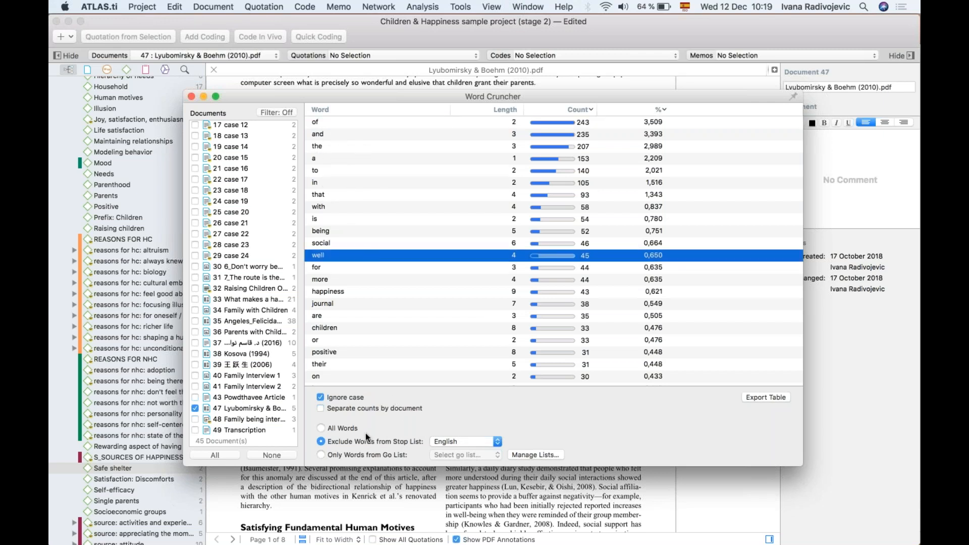
pyautogui.click(447, 441)
pyautogui.click(445, 443)
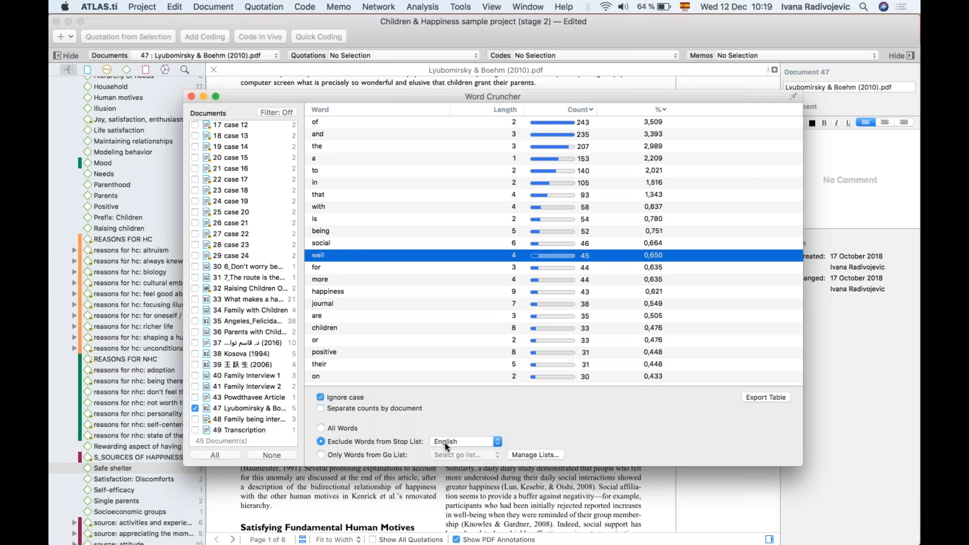
pyautogui.click(356, 184)
pyautogui.scroll(-2, 356, 184)
pyautogui.scroll(3, 356, 184)
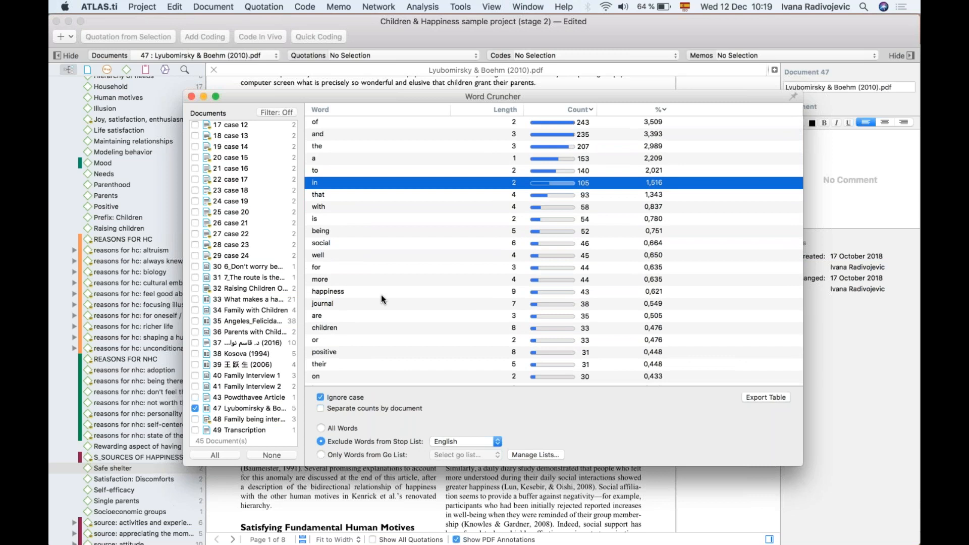
# Step: Try to add the words from "of" through "that" as exceptions to the English stop list
pyautogui.click(325, 122)
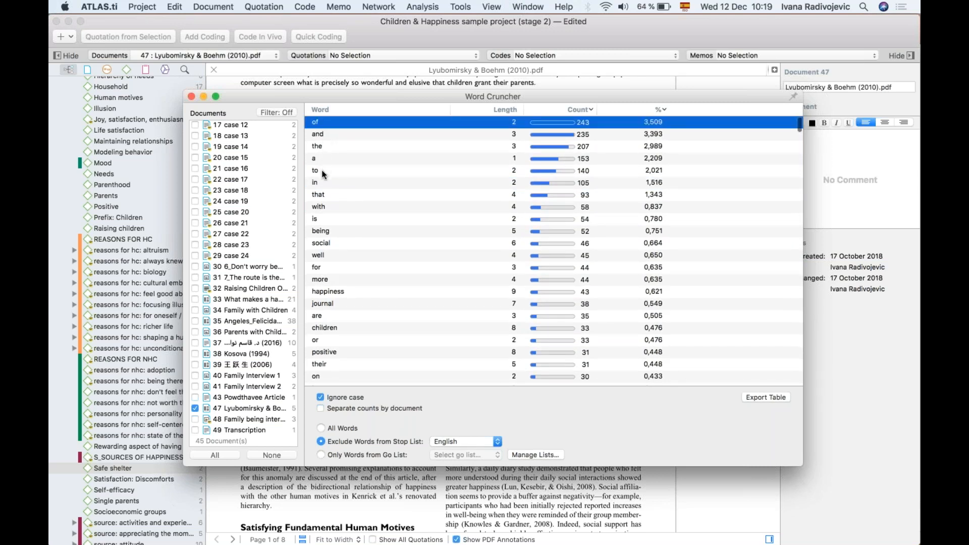
pyautogui.keyDown('shift'); pyautogui.click(324, 193); pyautogui.keyUp('shift')
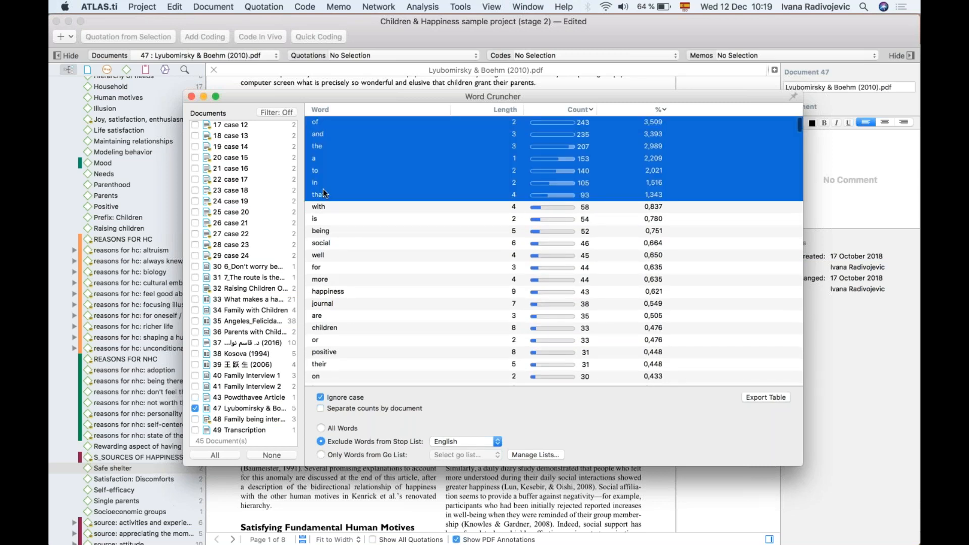
pyautogui.rightClick(330, 123)
pyautogui.click(356, 150)
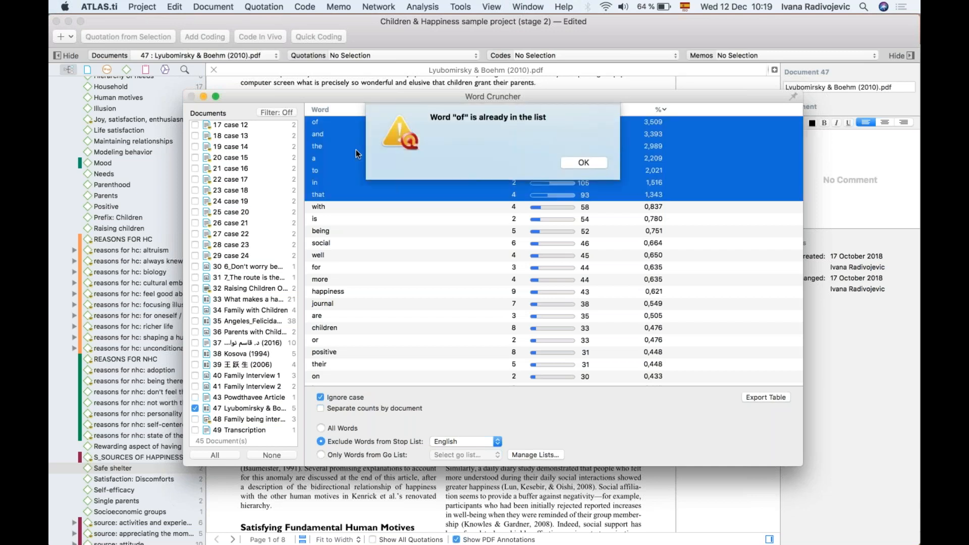
pyautogui.click(575, 164)
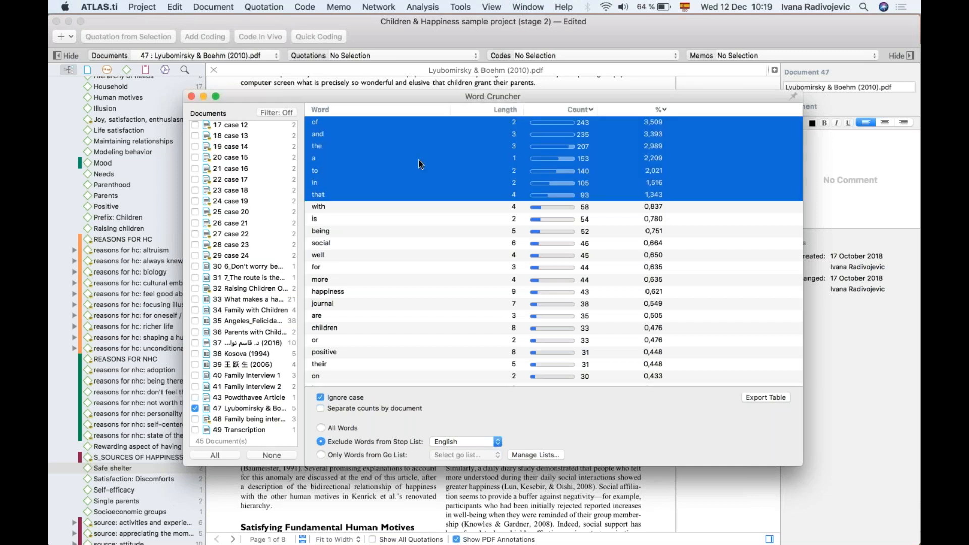
pyautogui.click(353, 137)
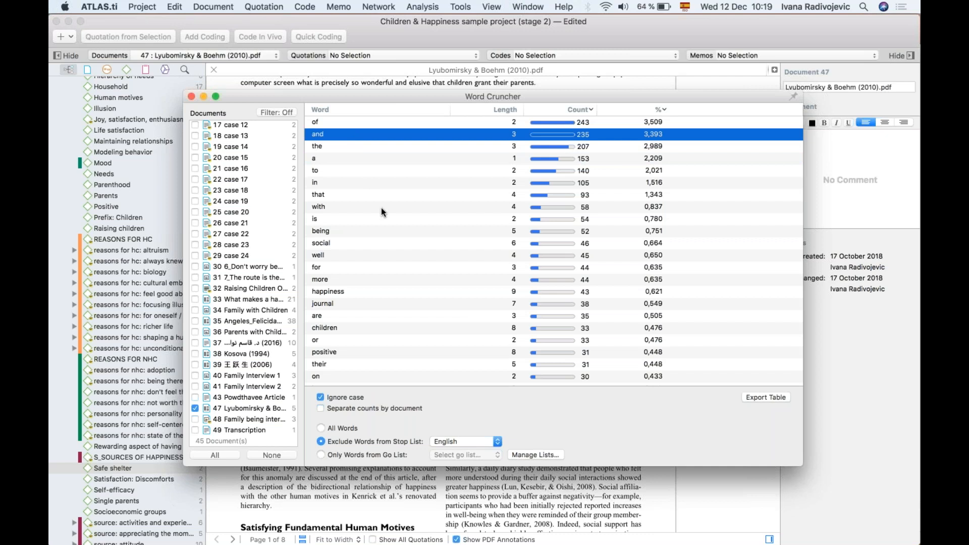
# Step: Include documents 1 to 5 in the word count and separate the counts by document
pyautogui.scroll(-3, 381, 207)
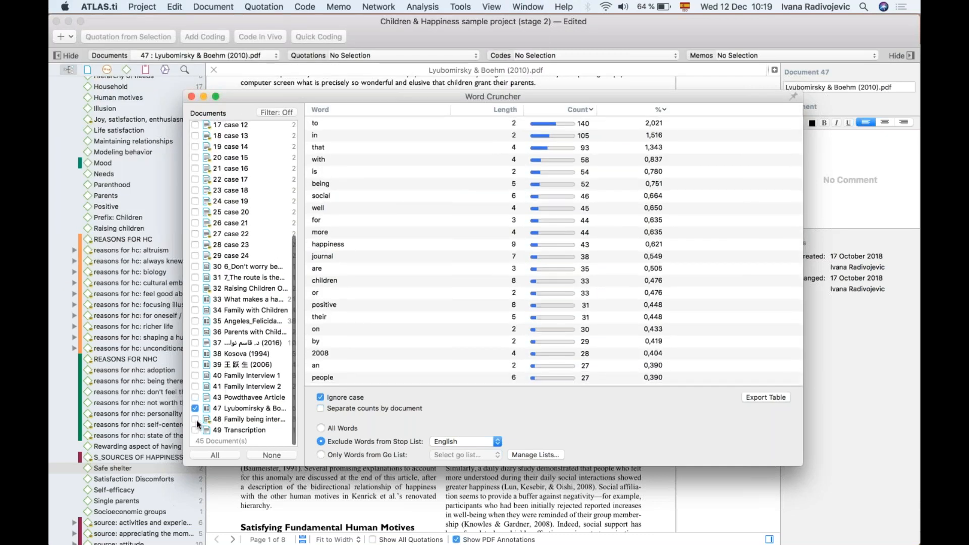
pyautogui.scroll(6, 242, 285)
pyautogui.click(194, 125)
pyautogui.click(194, 137)
pyautogui.click(194, 147)
pyautogui.click(194, 159)
pyautogui.click(194, 169)
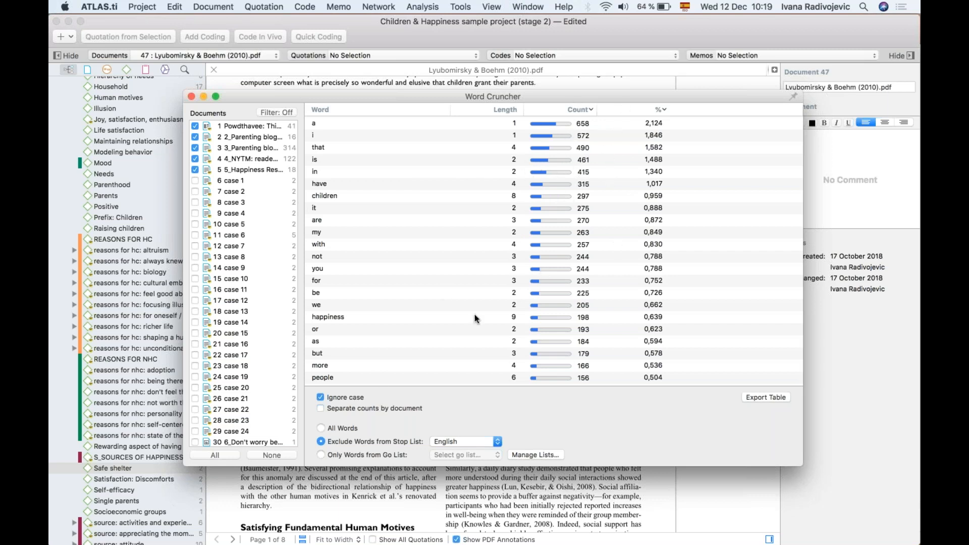
pyautogui.click(320, 409)
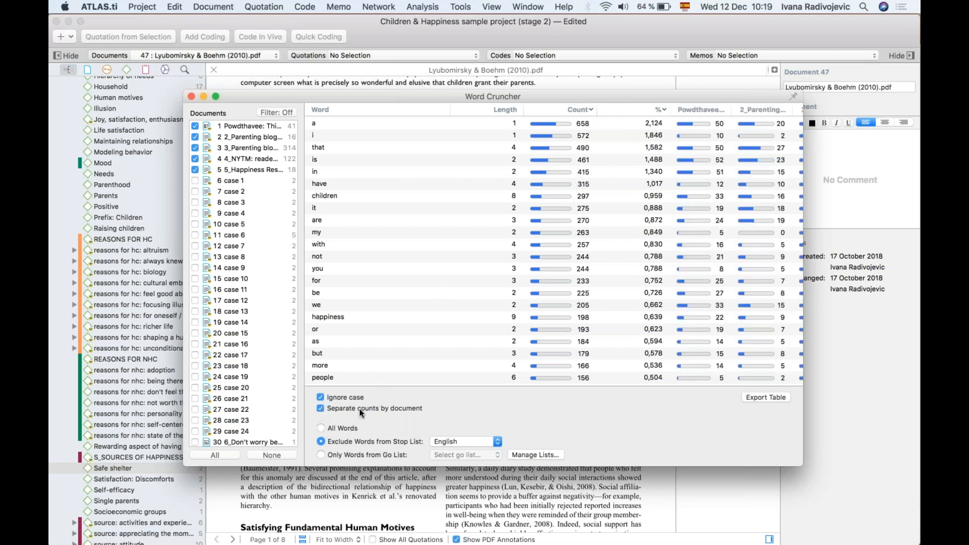
# Step: Compare the per-document counts across the selected documents, focusing on the word "happiness"
pyautogui.hscroll(5, 707, 228)
pyautogui.hscroll(5, 708, 228)
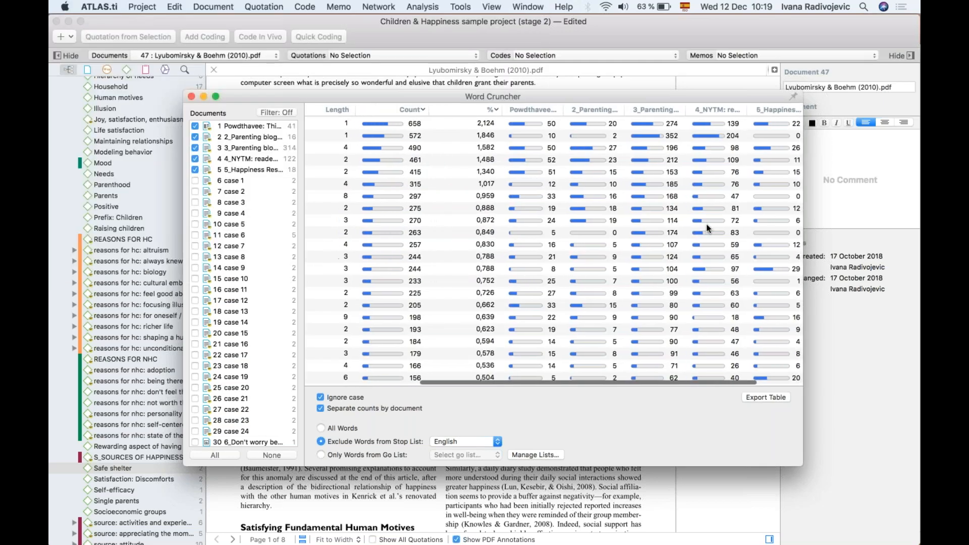
pyautogui.scroll(3, 674, 238)
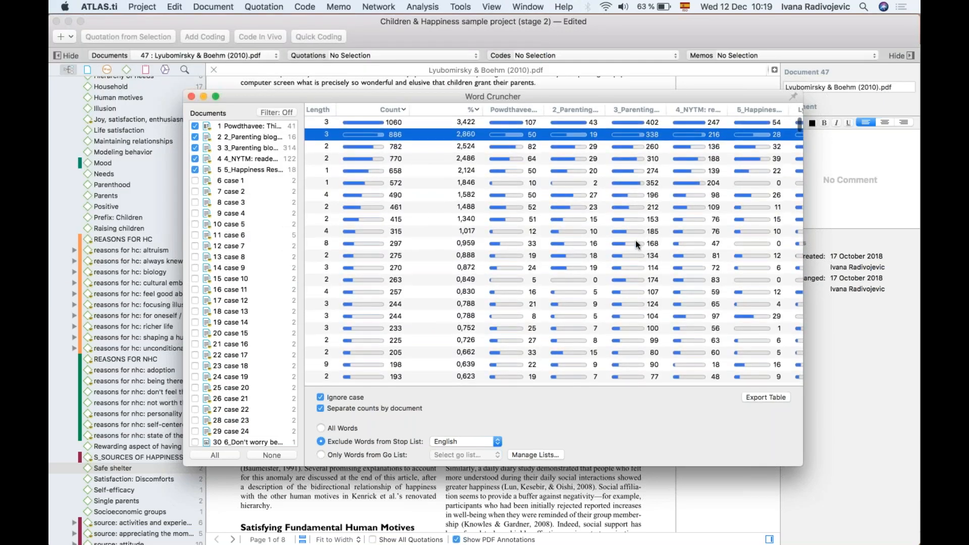
pyautogui.hscroll(-10, 446, 262)
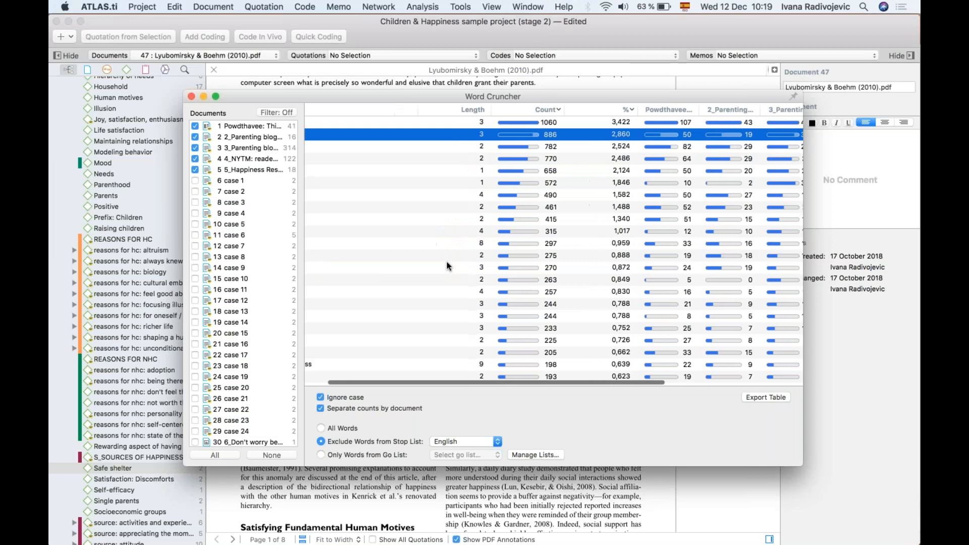
pyautogui.scroll(-3, 446, 261)
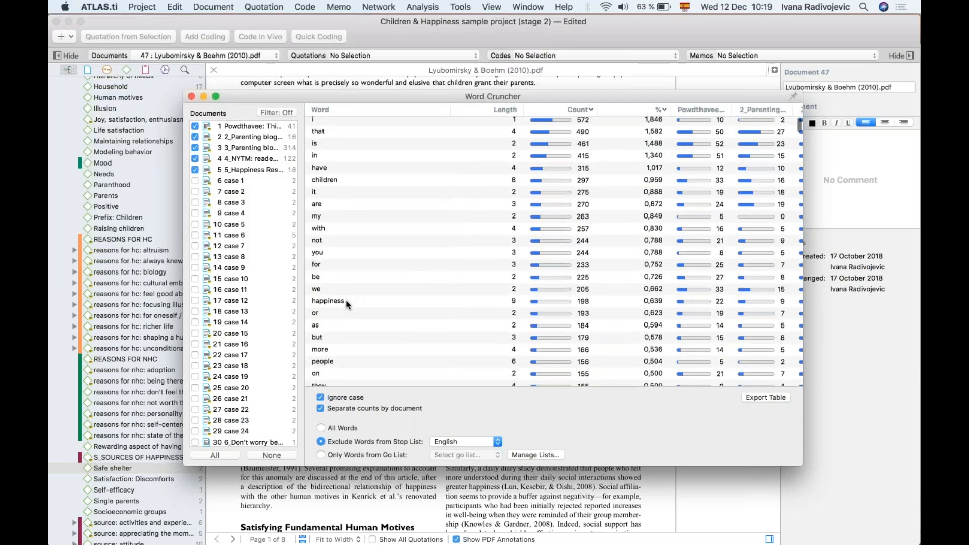
pyautogui.click(517, 302)
pyautogui.hscroll(3, 517, 306)
pyautogui.hscroll(5, 618, 297)
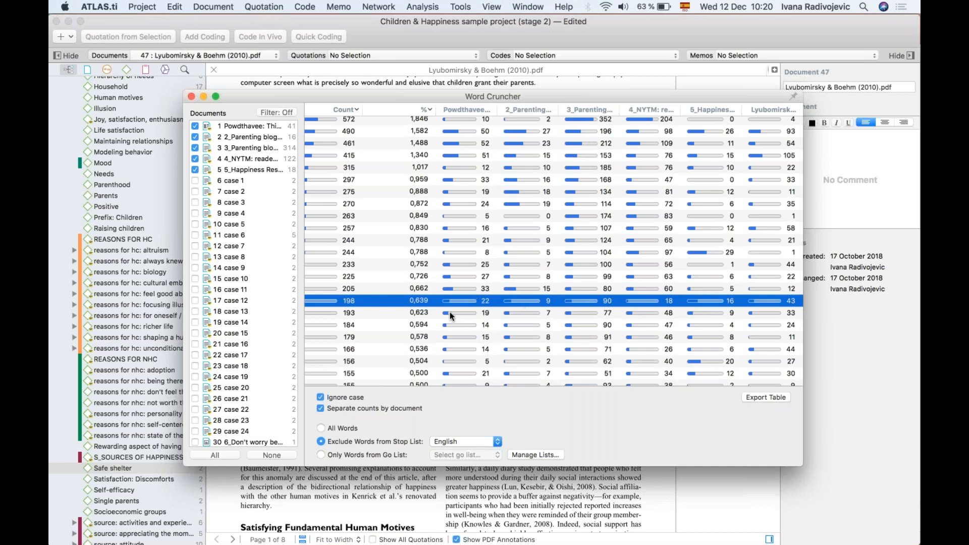
pyautogui.hscroll(-10, 450, 316)
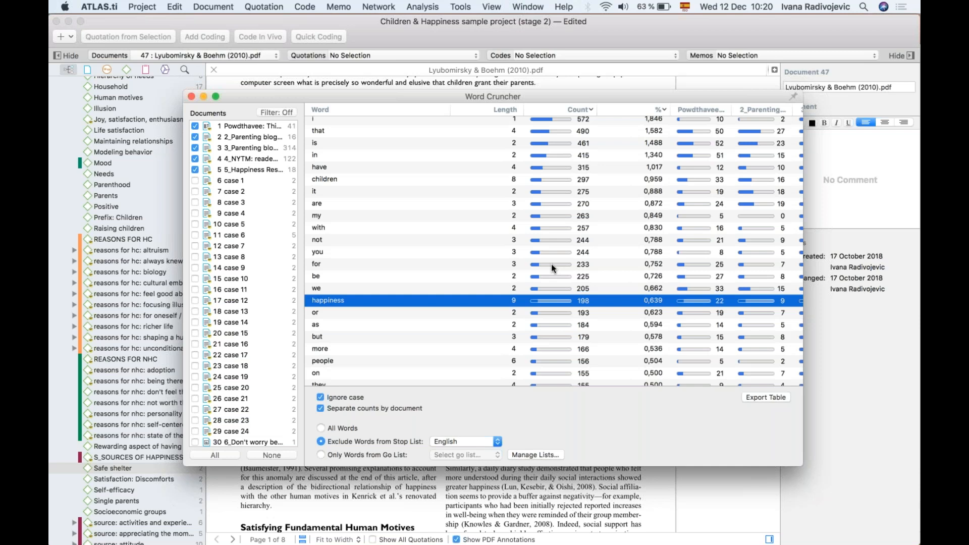
# Step: Remove documents 1 to 5 from the word count, leaving only document 47
pyautogui.click(195, 169)
pyautogui.click(194, 157)
pyautogui.click(194, 148)
pyautogui.click(194, 137)
pyautogui.click(194, 126)
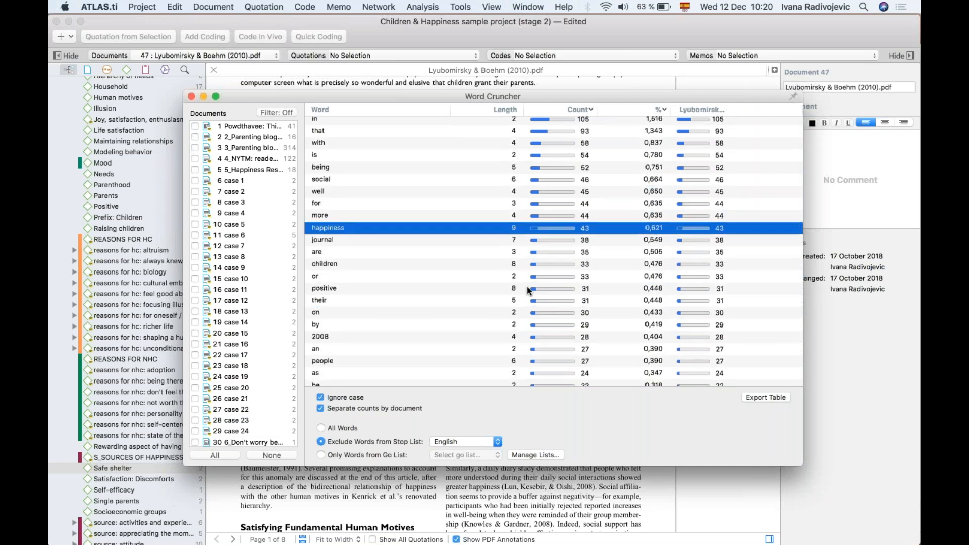
# Step: Look through the less frequent words of document 47 and select the word "personality"
pyautogui.scroll(3, 479, 267)
pyautogui.rightClick(479, 266)
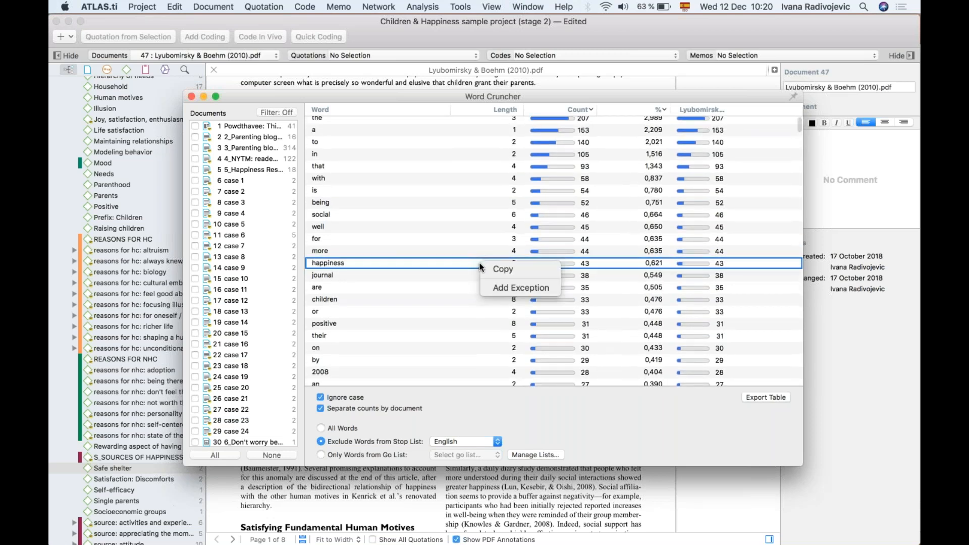
pyautogui.click(435, 286)
pyautogui.scroll(-8, 435, 286)
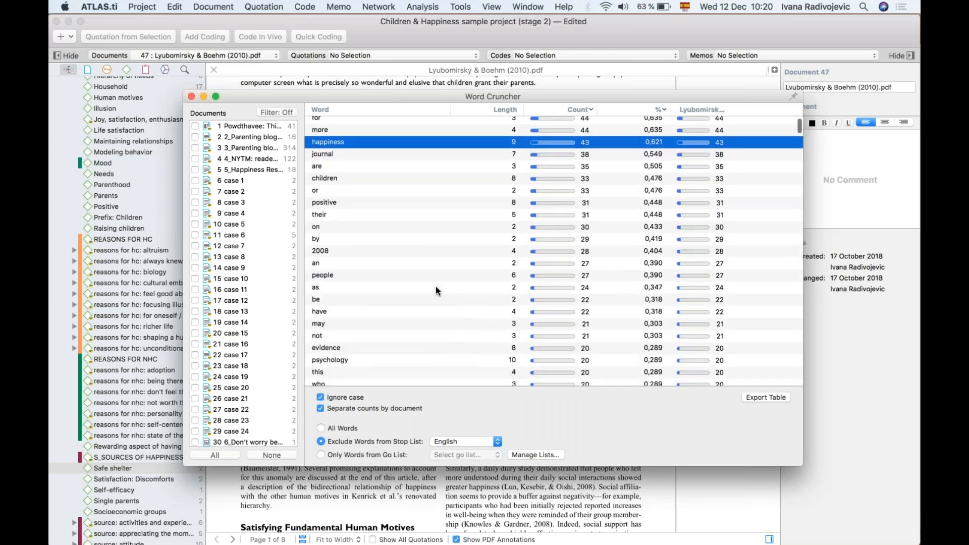
pyautogui.scroll(-4, 435, 286)
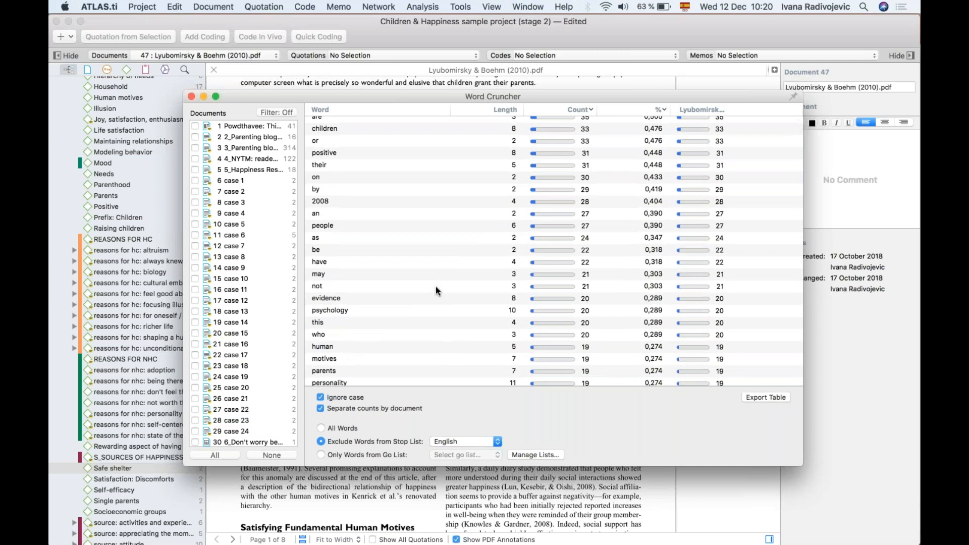
pyautogui.scroll(-4, 435, 286)
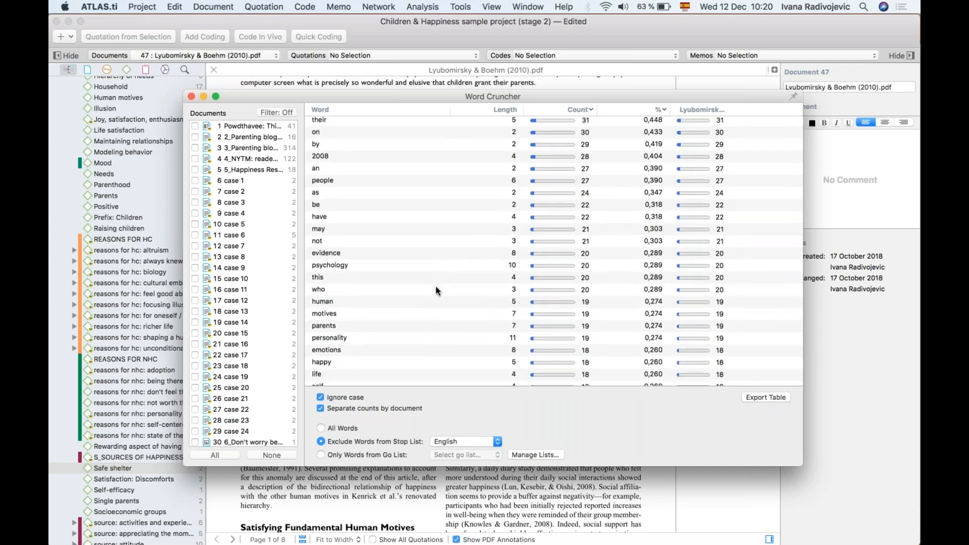
pyautogui.click(348, 337)
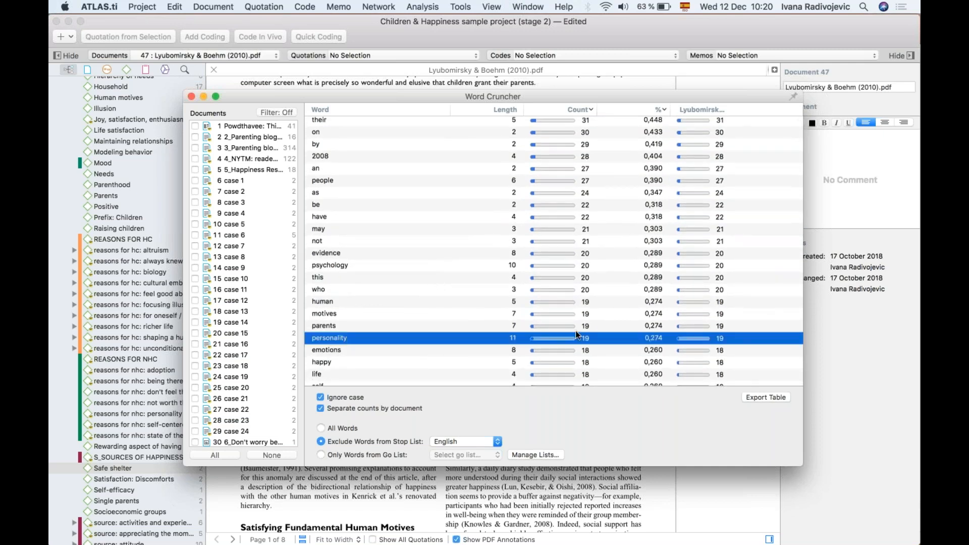
pyautogui.scroll(-3, 413, 332)
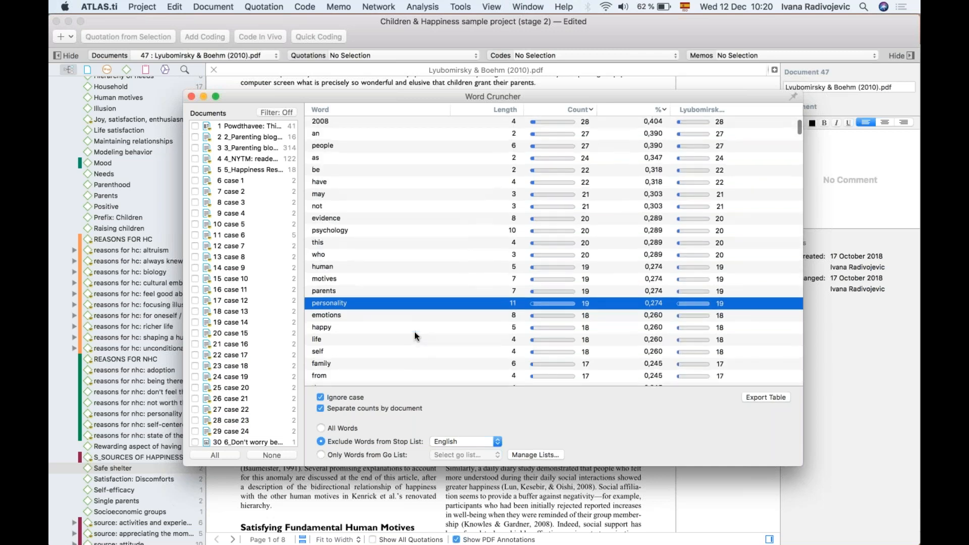
# Step: Move the Word Cruncher aside to view the article's title, and close the Word Cruncher
pyautogui.moveTo(465, 96); pyautogui.dragTo(475, 258)
pyautogui.scroll(5, 438, 155)
pyautogui.scroll(5, 438, 155)
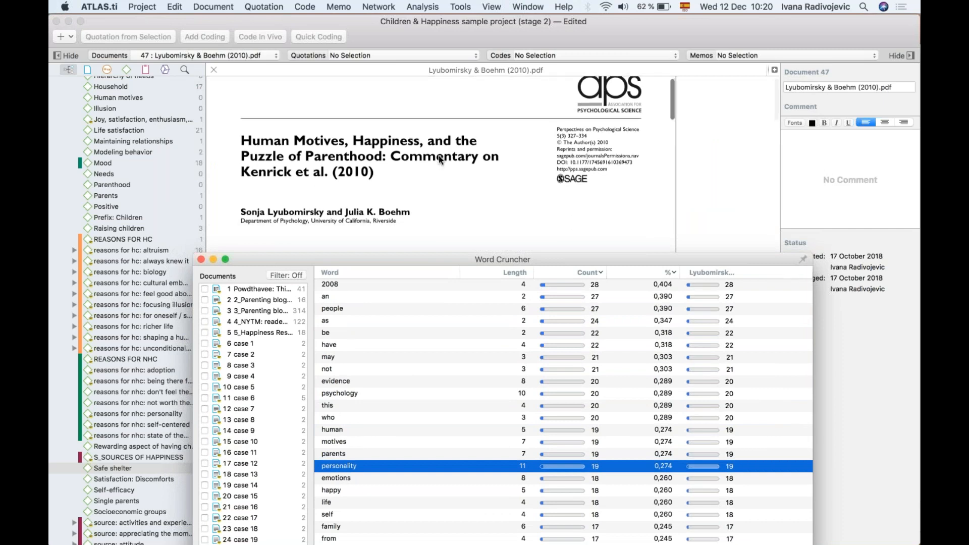
pyautogui.doubleClick(423, 259)
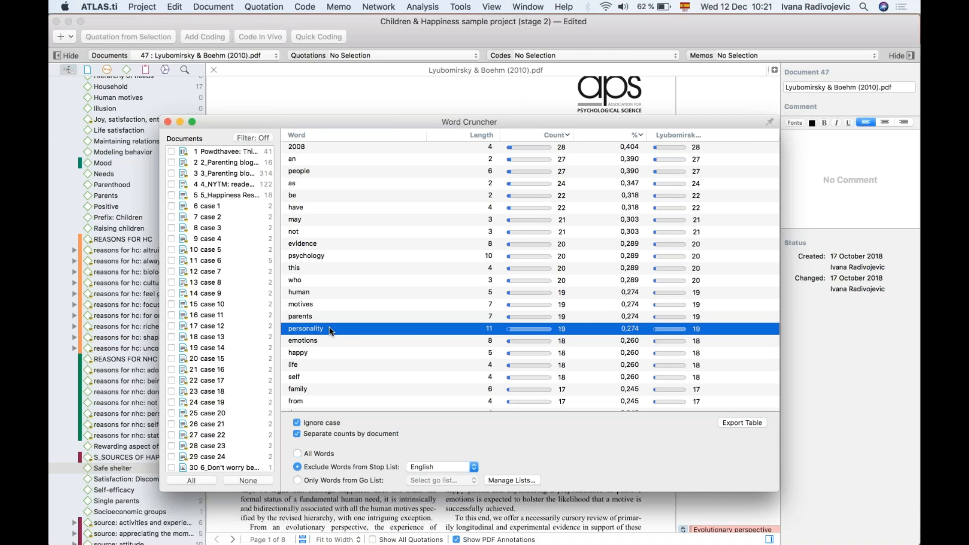
pyautogui.click(168, 121)
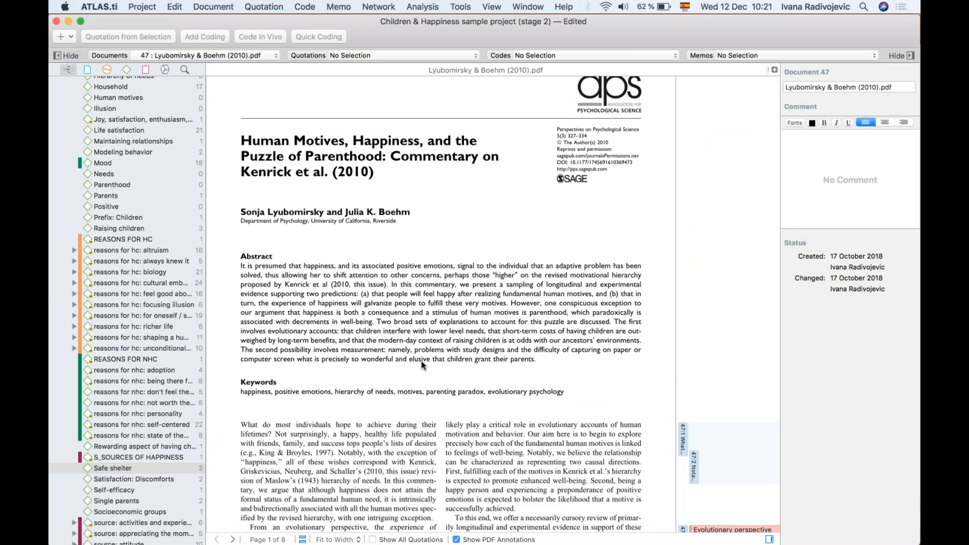
# Step: Open Auto Coding for the current article and enter "personality" as the search term
pyautogui.click(311, 6)
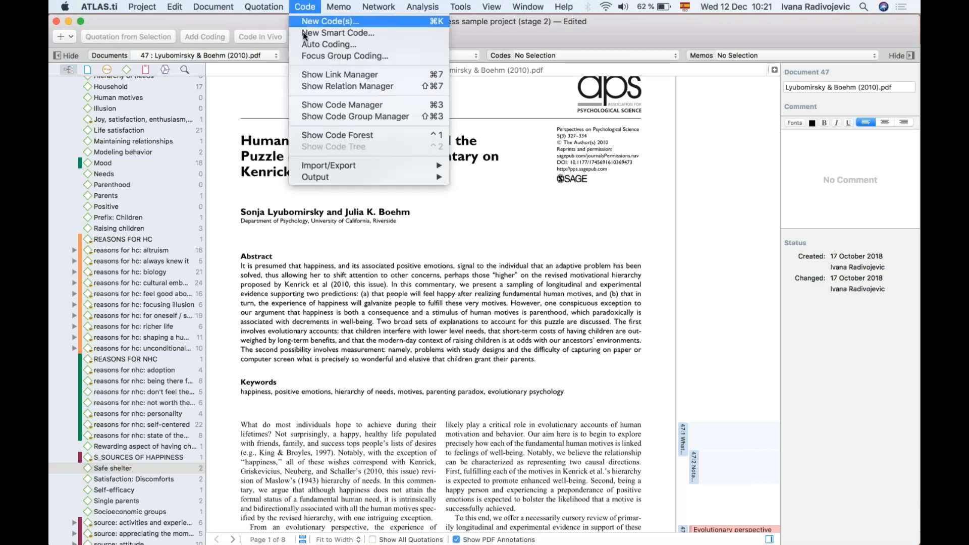
pyautogui.click(368, 48)
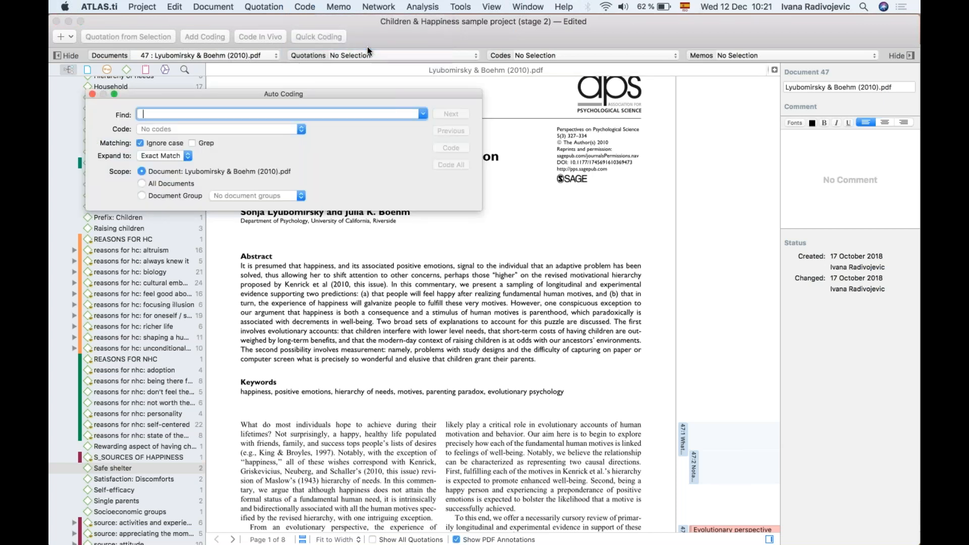
pyautogui.moveTo(291, 91); pyautogui.dragTo(459, 99)
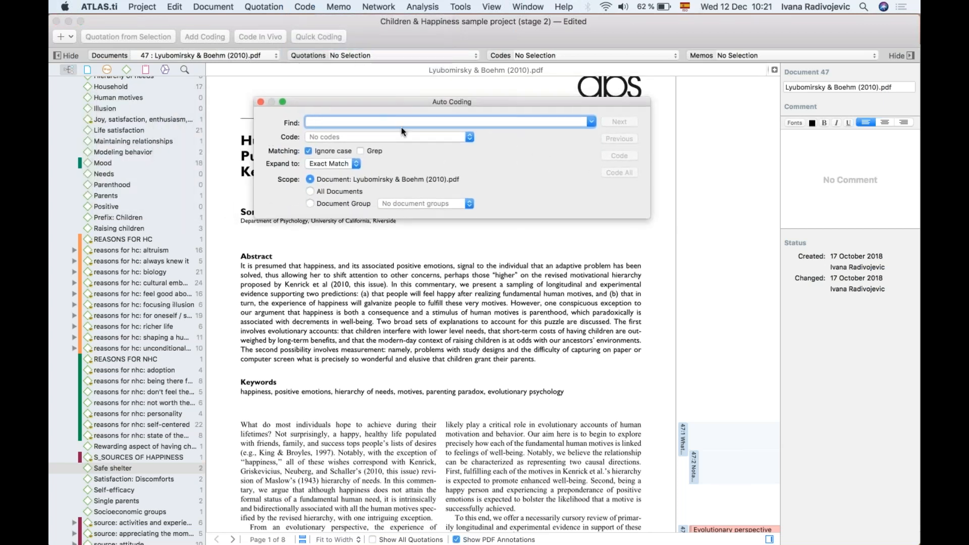
pyautogui.write('personality')
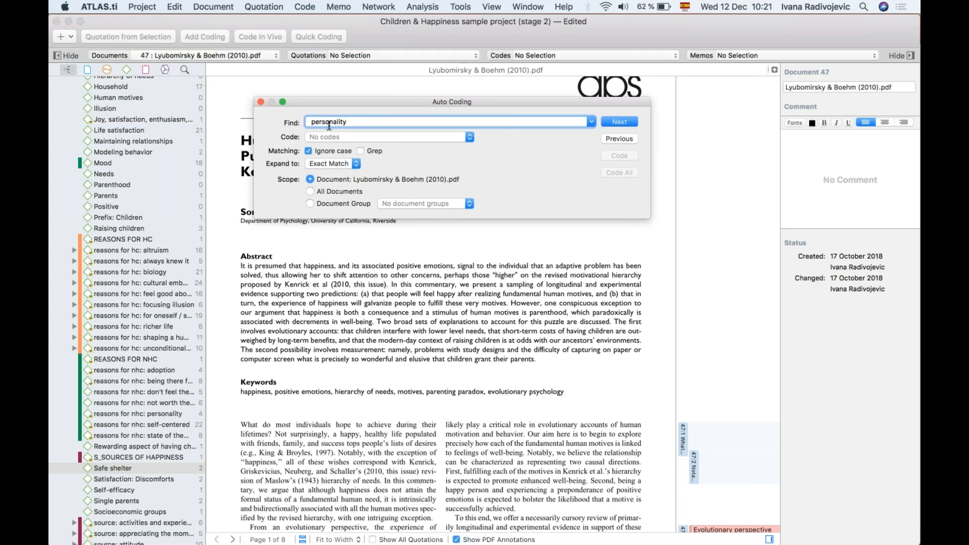
pyautogui.click(348, 135)
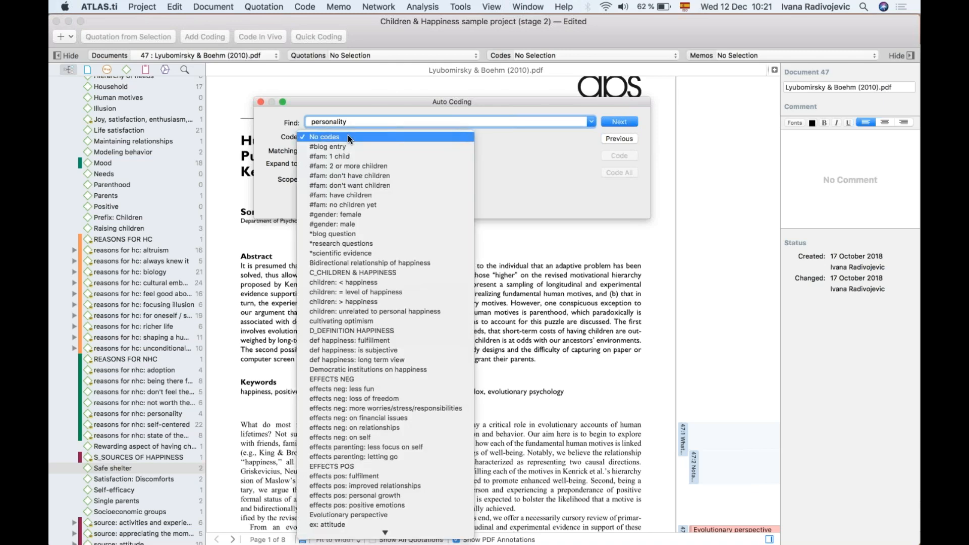
pyautogui.scroll(-9, 374, 369)
pyautogui.scroll(8, 374, 369)
pyautogui.click(522, 131)
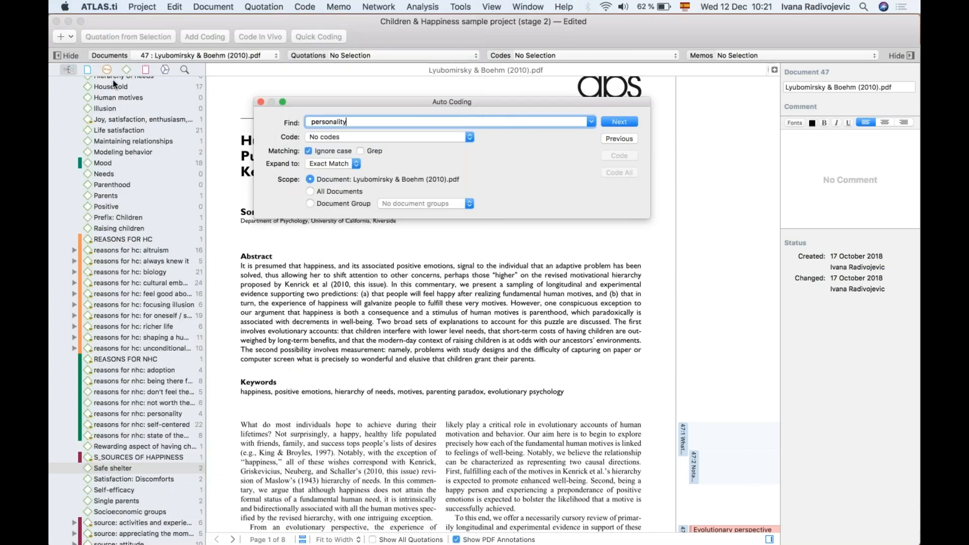
# Step: Create a new code named "Personality", moving the Auto Coding window out of the way to confirm it
pyautogui.click(71, 38)
pyautogui.click(82, 80)
pyautogui.write('Personality')
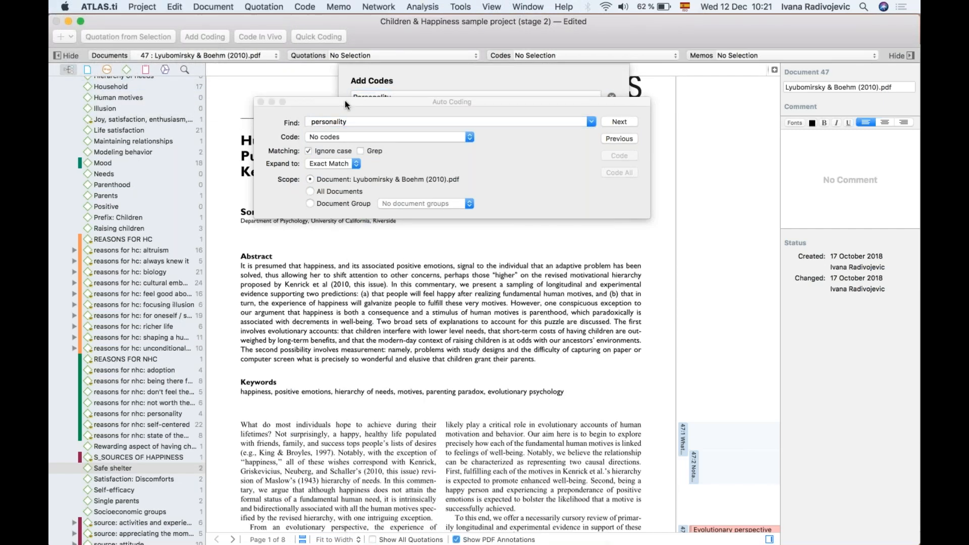
pyautogui.moveTo(345, 104); pyautogui.dragTo(346, 126)
pyautogui.moveTo(456, 134); pyautogui.dragTo(454, 236)
pyautogui.click(602, 156)
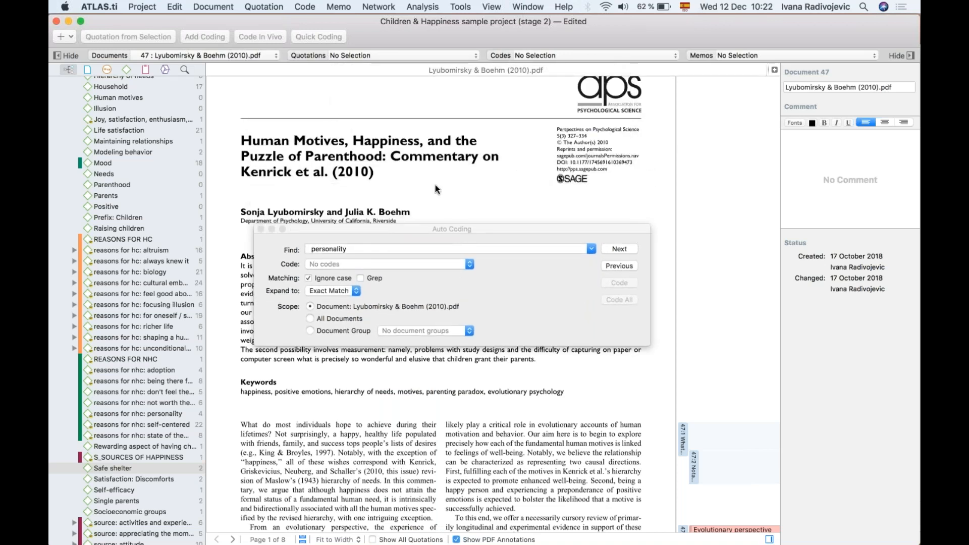
# Step: Set Auto Coding to apply the Personality code and expand each match to the sentence
pyautogui.click(393, 264)
pyautogui.scroll(-5, 379, 484)
pyautogui.scroll(-10, 380, 454)
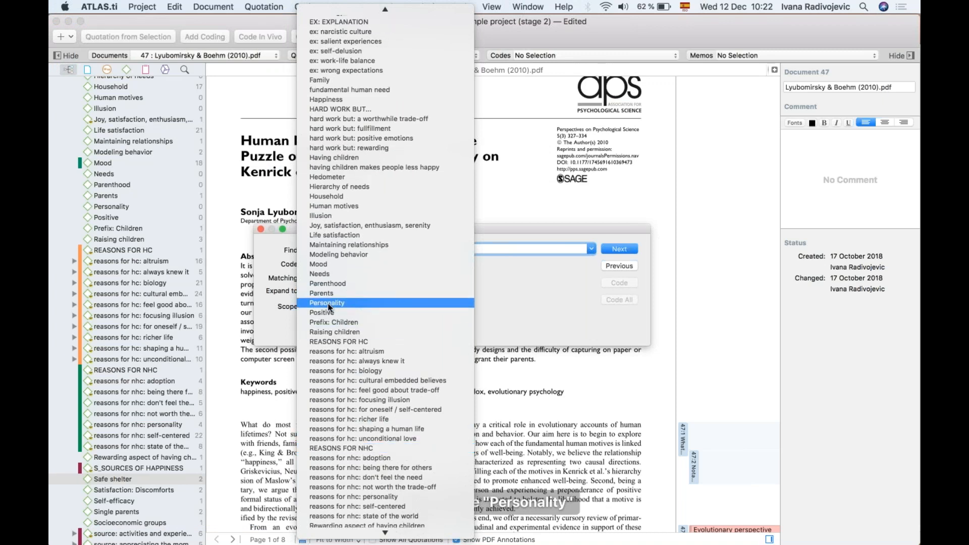
pyautogui.click(328, 303)
pyautogui.click(347, 293)
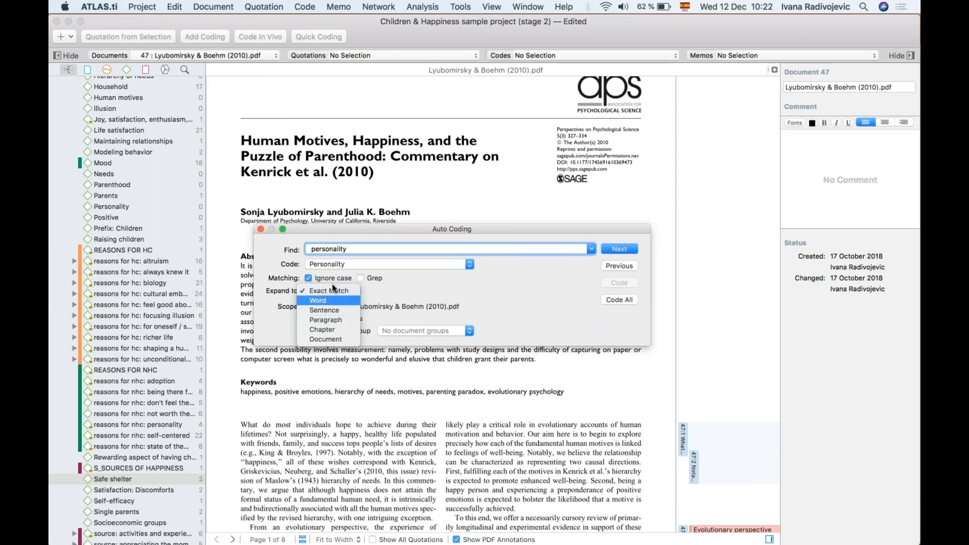
pyautogui.click(332, 310)
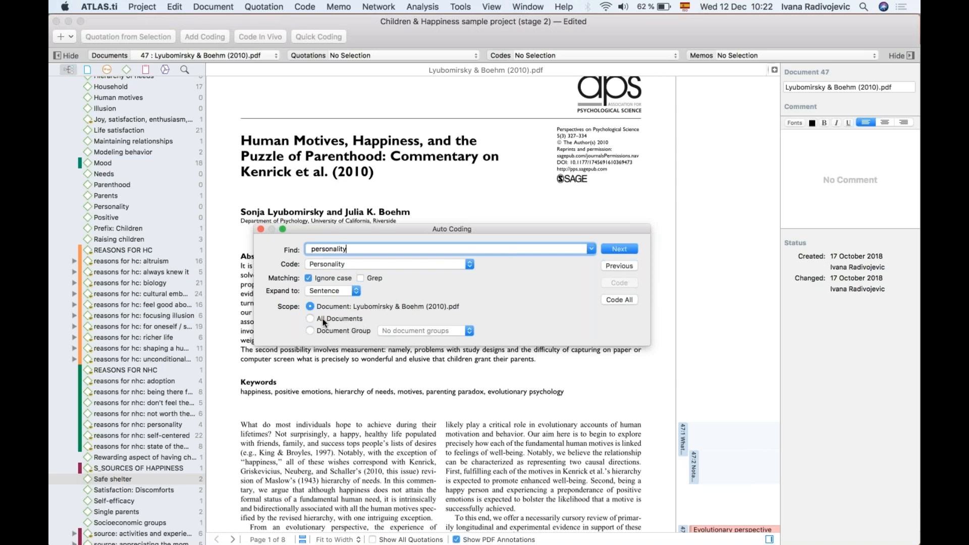
# Step: Step through the "personality" matches in the article's references and code one matching sentence with Personality
pyautogui.click(623, 246)
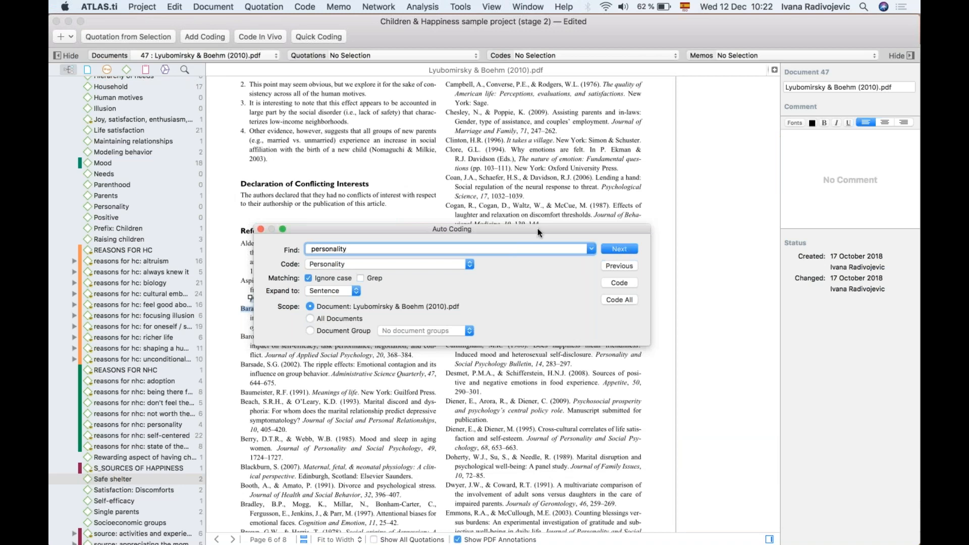
pyautogui.moveTo(537, 228); pyautogui.dragTo(546, 116)
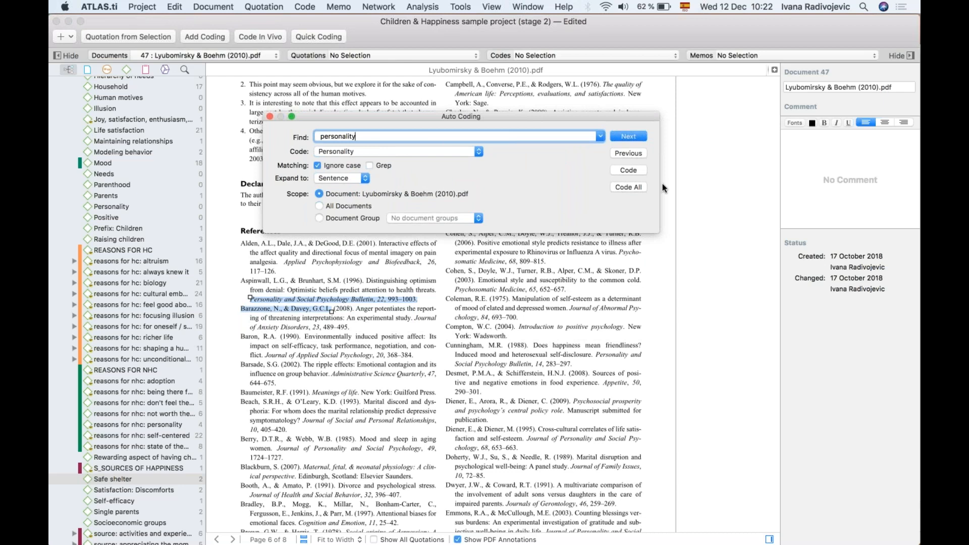
pyautogui.click(629, 136)
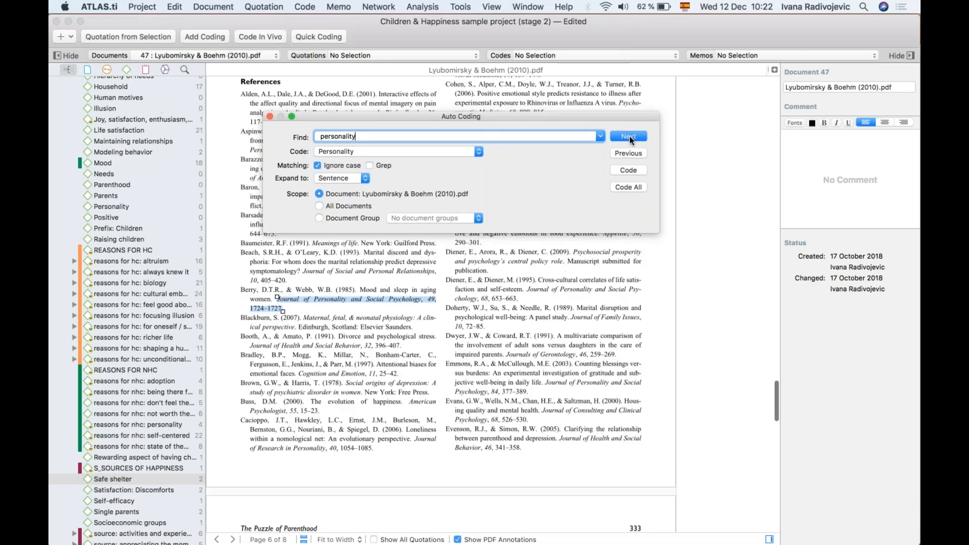
pyautogui.click(629, 135)
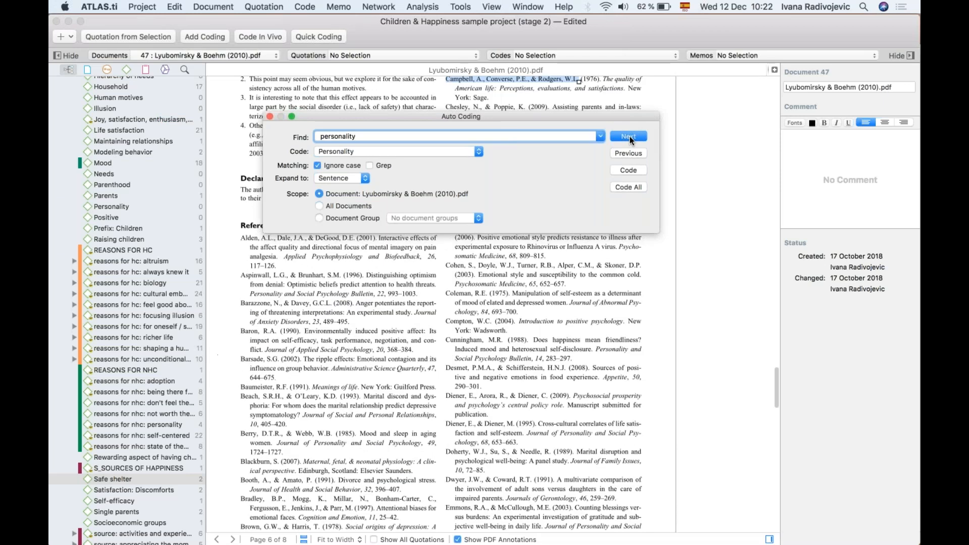
pyautogui.moveTo(584, 117); pyautogui.dragTo(473, 181)
pyautogui.scroll(1, 524, 123)
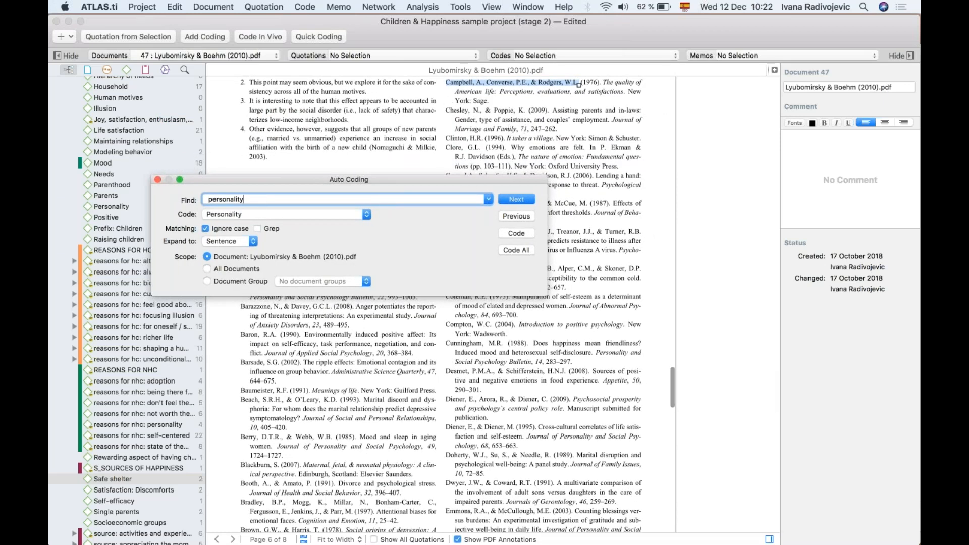
pyautogui.click(518, 199)
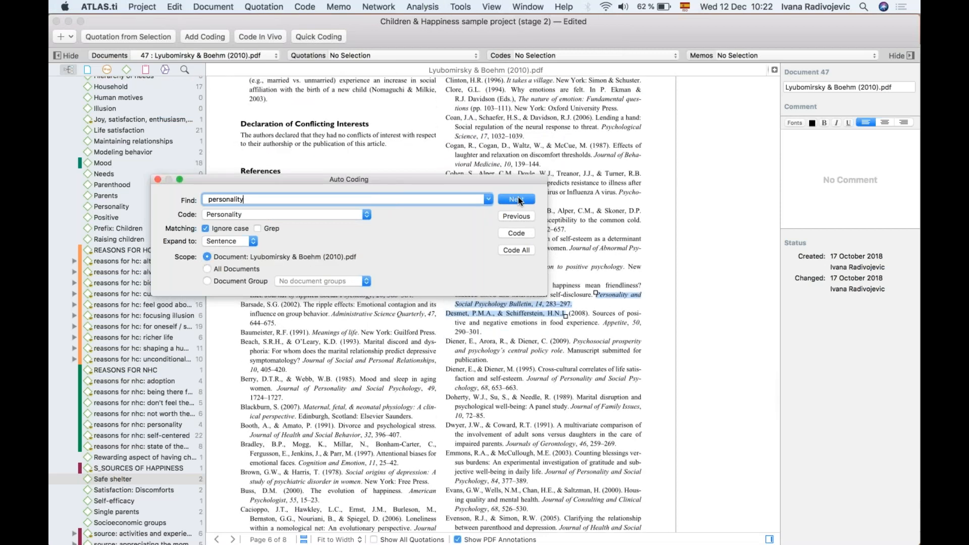
pyautogui.click(515, 232)
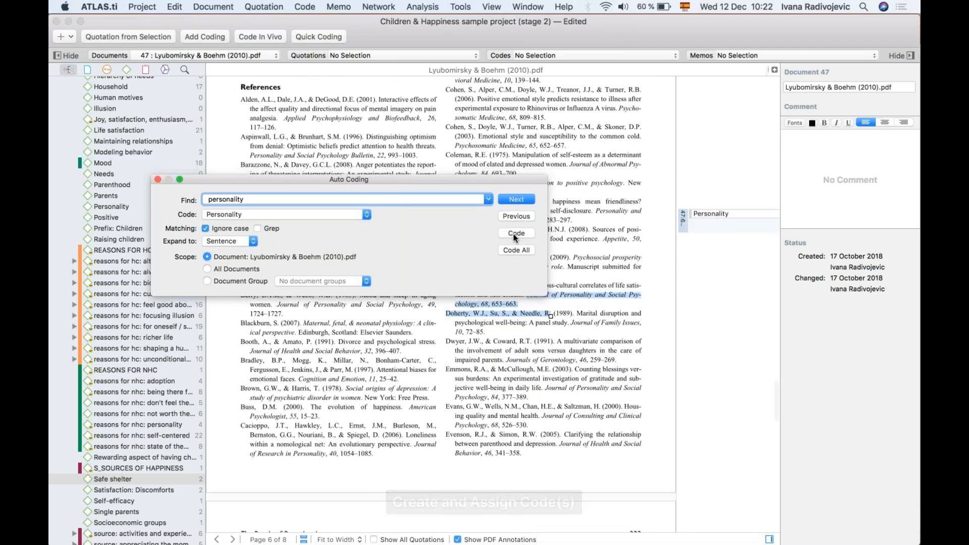
# Step: Code all "personality" matches in the article with Personality and check two of the resulting quotations
pyautogui.click(517, 199)
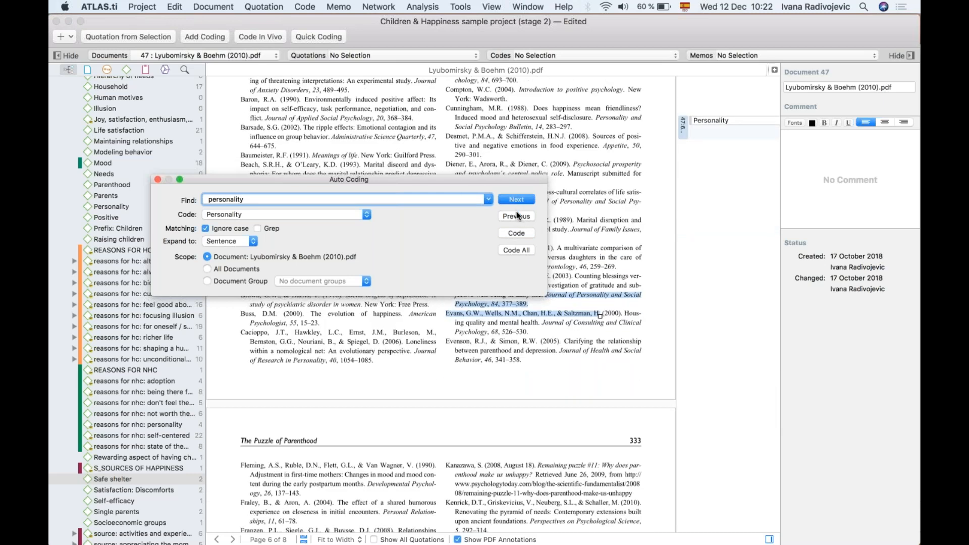
pyautogui.click(516, 216)
pyautogui.click(515, 201)
pyautogui.click(517, 249)
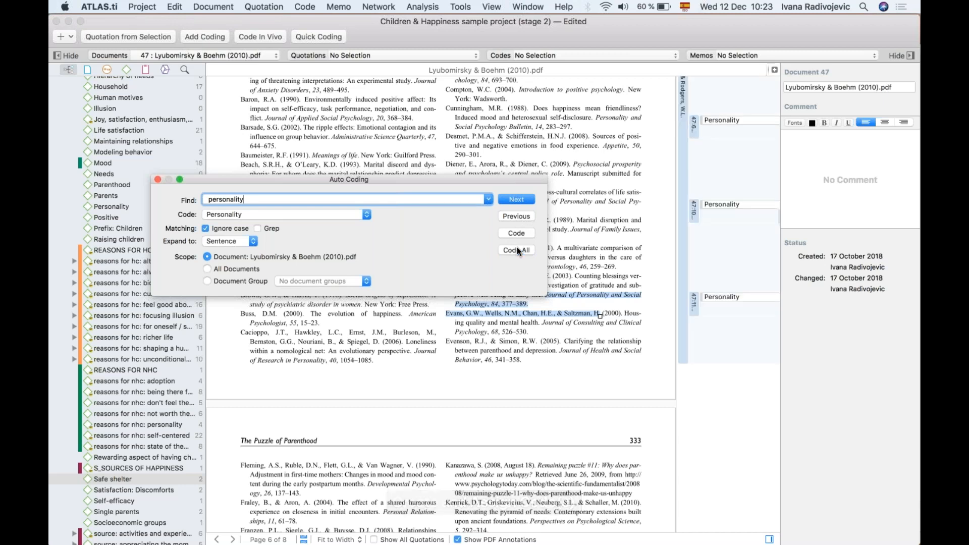
pyautogui.click(693, 130)
pyautogui.click(693, 209)
# Step: Change the Auto Coding search term to "children" and the code to C_CHILDREN & HAPPINESS
pyautogui.click(270, 199)
pyautogui.doubleClick(252, 200)
pyautogui.write('children')
pyautogui.click(243, 216)
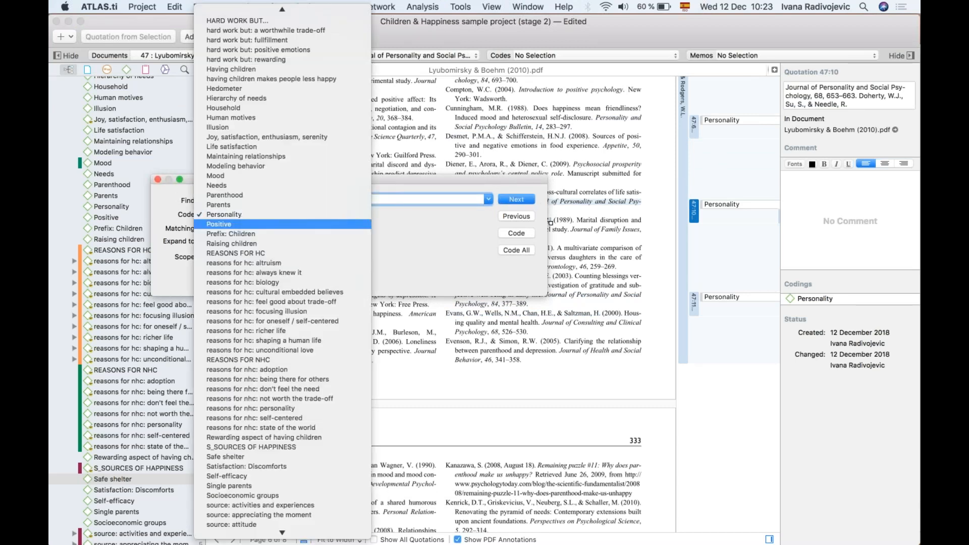
pyautogui.scroll(15, 270, 204)
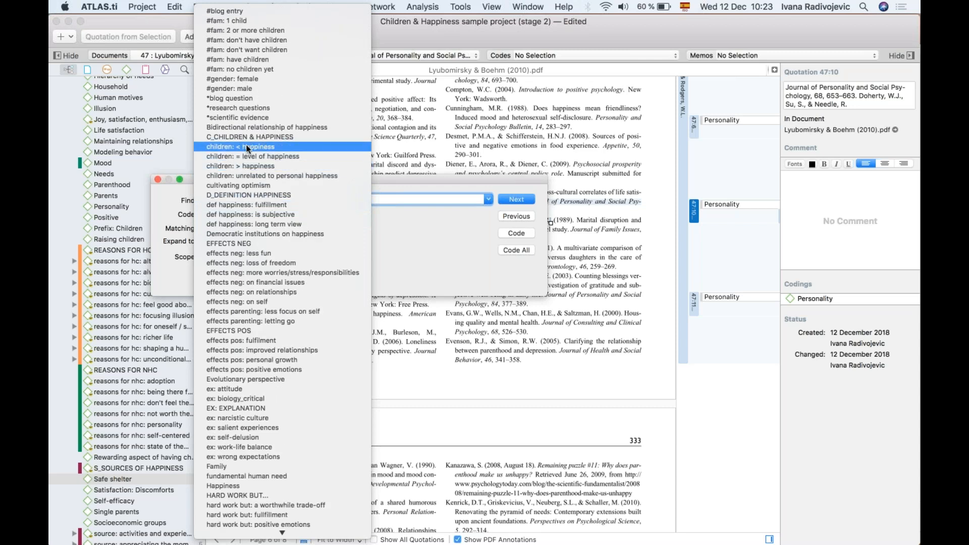
pyautogui.click(254, 141)
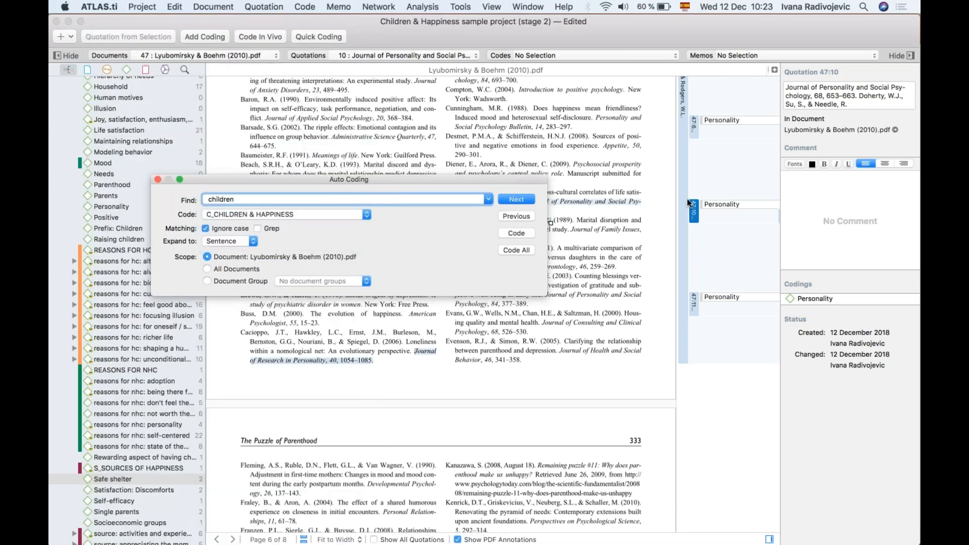
# Step: Step through the "children" matches, code two sentences individually with C_CHILDREN & HAPPINESS, then code all matches and close Auto Coding
pyautogui.click(524, 198)
pyautogui.moveTo(498, 180); pyautogui.dragTo(604, 127)
pyautogui.click(608, 133)
pyautogui.click(608, 133)
pyautogui.click(608, 134)
pyautogui.moveTo(535, 114); pyautogui.dragTo(221, 266)
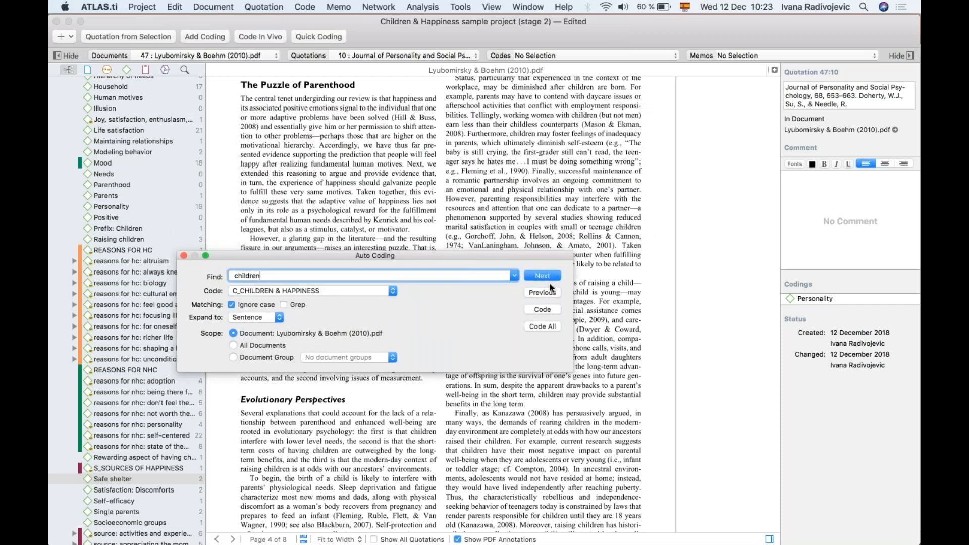
pyautogui.click(539, 307)
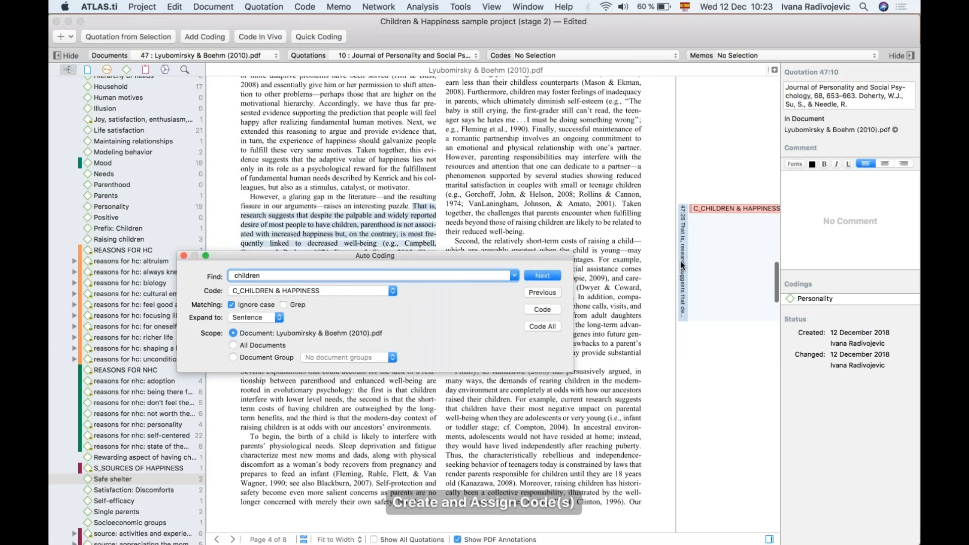
pyautogui.click(528, 312)
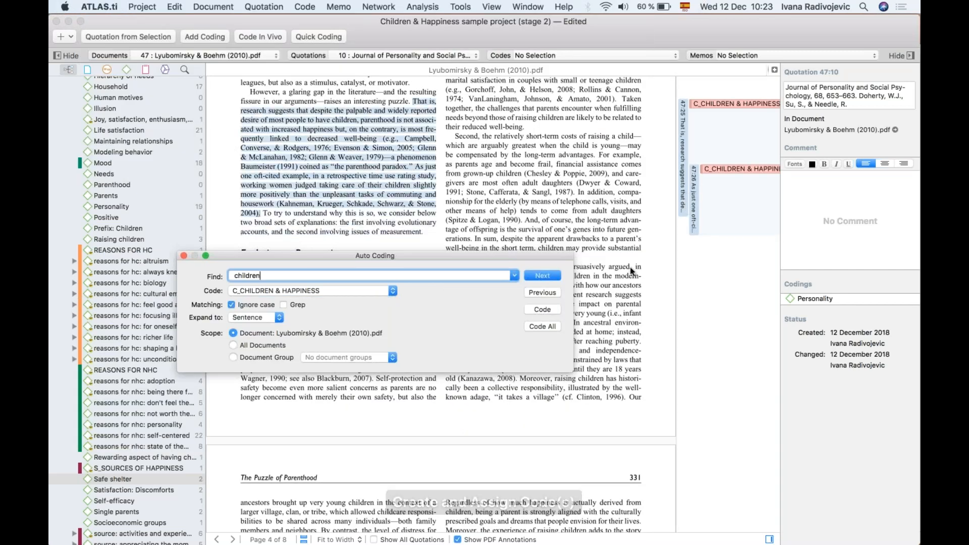
pyautogui.click(538, 326)
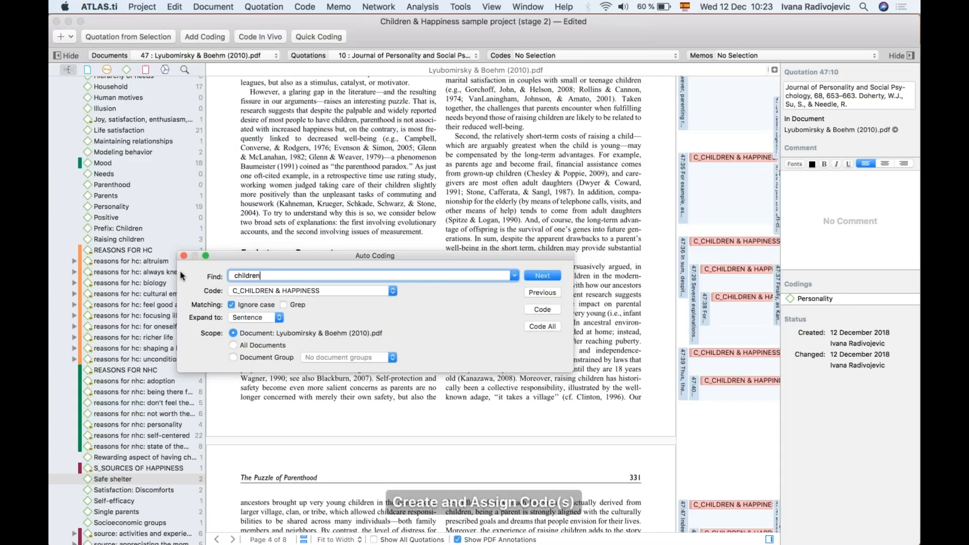
pyautogui.click(184, 255)
# Step: Shorten the "Several explanations" quotation to end at "ancestors' environments" and widen the margin area beside the article
pyautogui.click(698, 296)
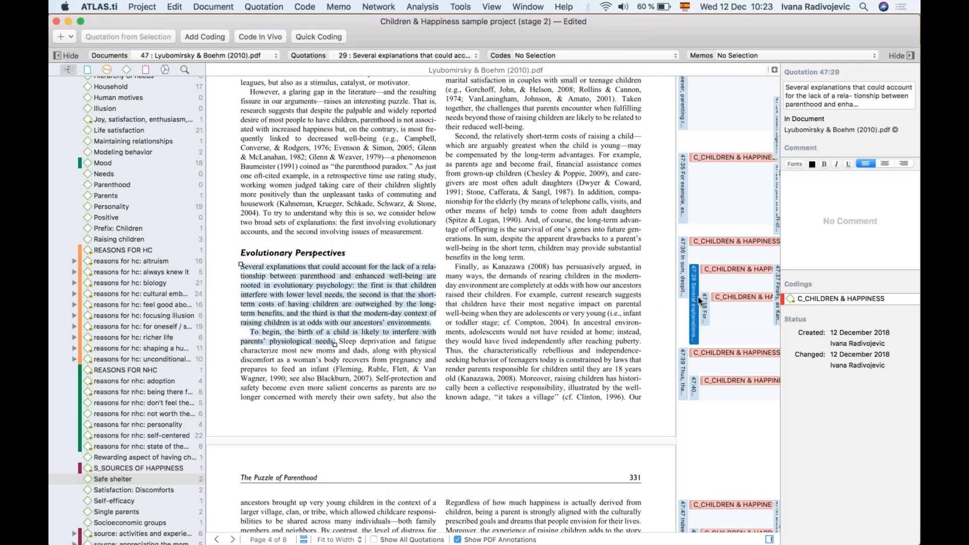
pyautogui.moveTo(334, 345); pyautogui.dragTo(430, 325)
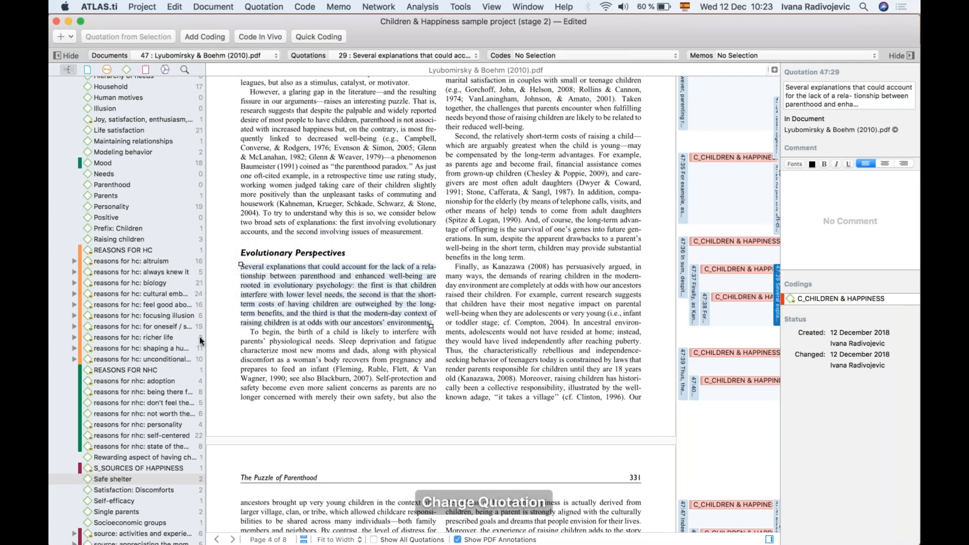
pyautogui.moveTo(699, 284); pyautogui.dragTo(698, 285)
pyautogui.moveTo(675, 317); pyautogui.dragTo(589, 317)
# Step: Review the neighbouring quotations on page 4 and delete the overlapping ones beginning "Moreover, raising children" and "Thus, the characteristically rebellious"
pyautogui.click(607, 268)
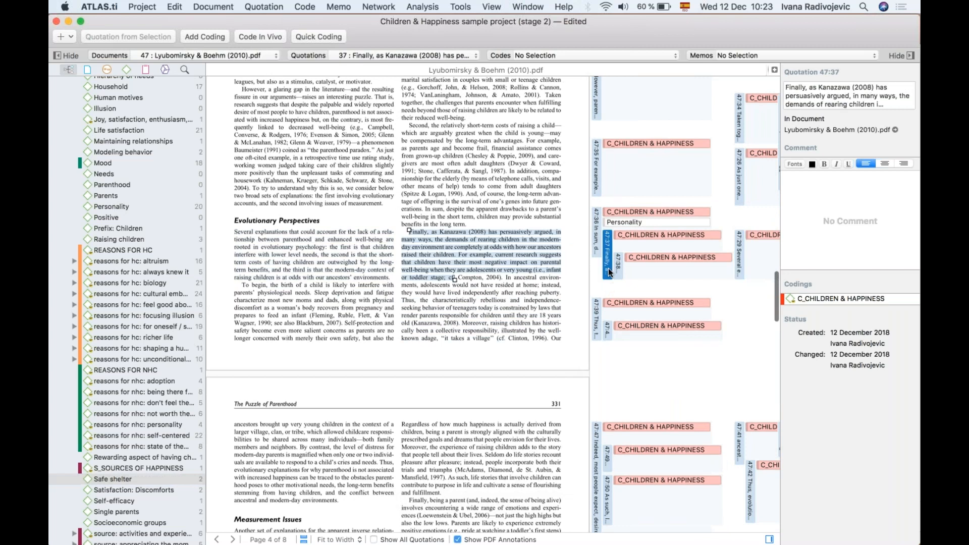
pyautogui.click(618, 264)
pyautogui.click(597, 306)
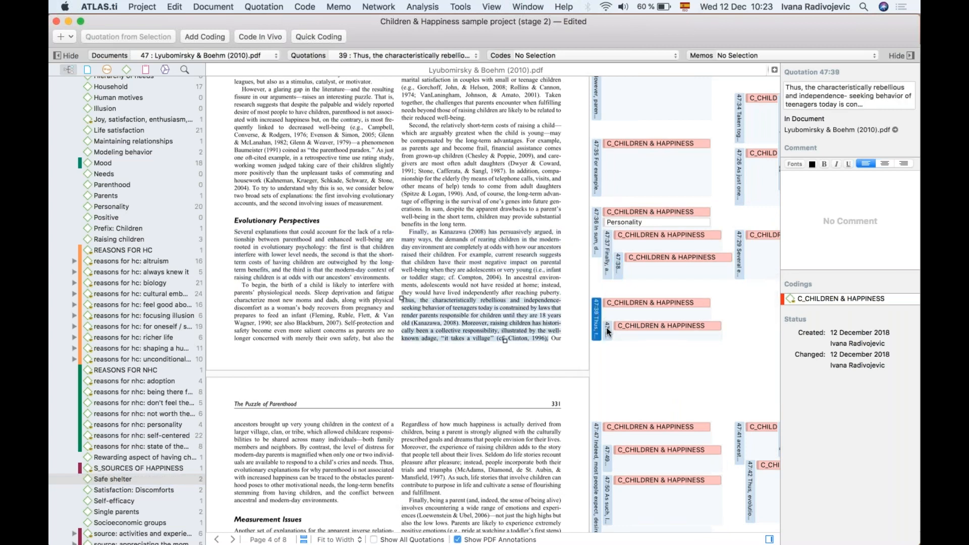
pyautogui.click(608, 329)
pyautogui.click(596, 326)
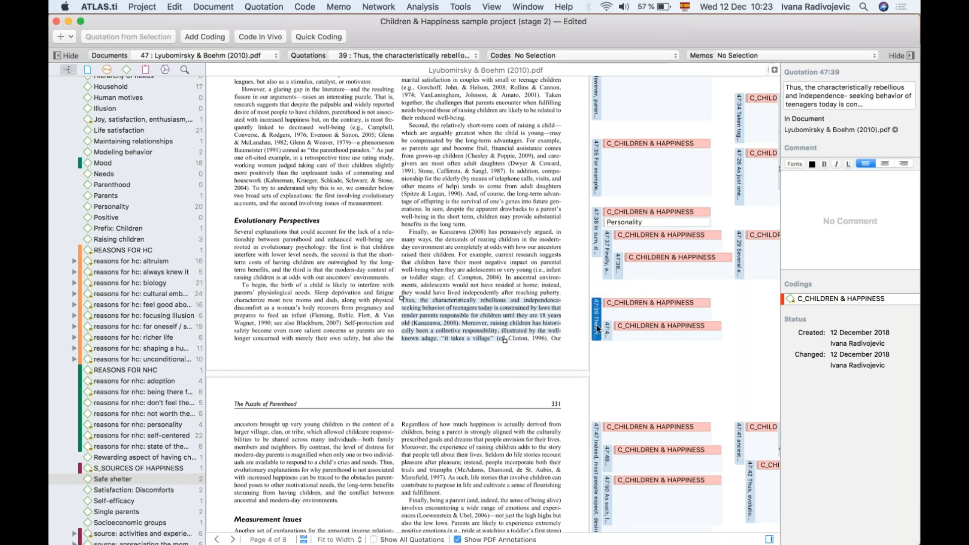
pyautogui.rightClick(608, 327)
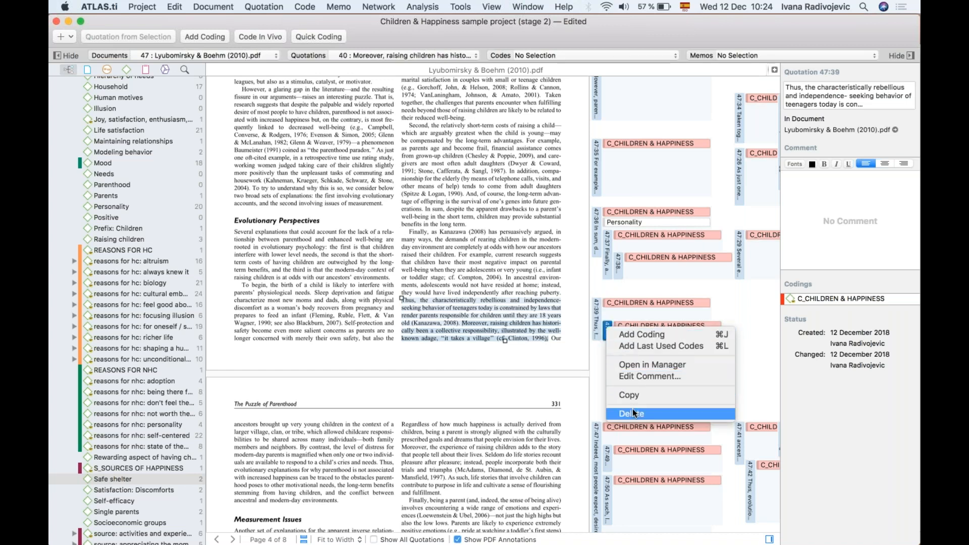
pyautogui.click(628, 414)
pyautogui.rightClick(595, 314)
pyautogui.click(613, 396)
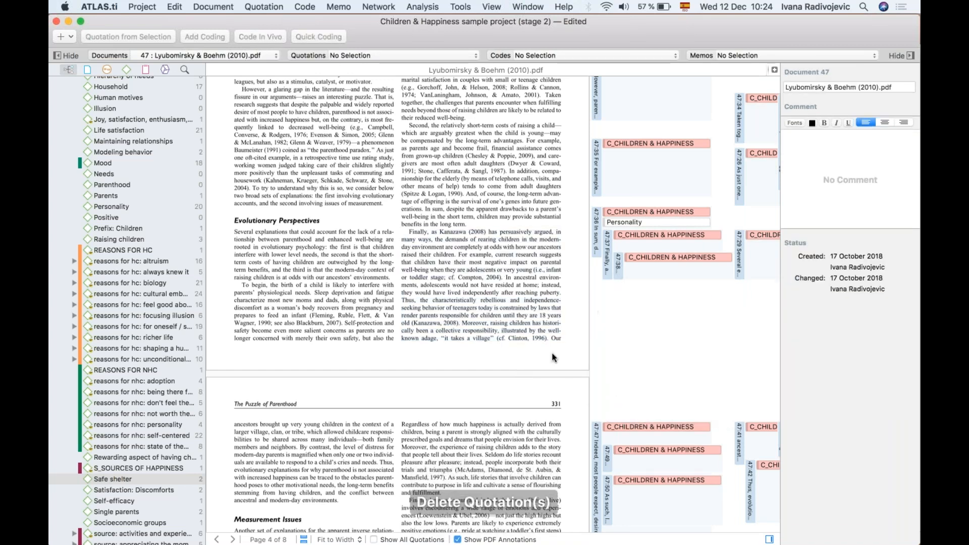
# Step: Return to the article's second page and select the quotation coded with Safe shelter and Single parents
pyautogui.scroll(10, 554, 357)
pyautogui.scroll(15, 553, 357)
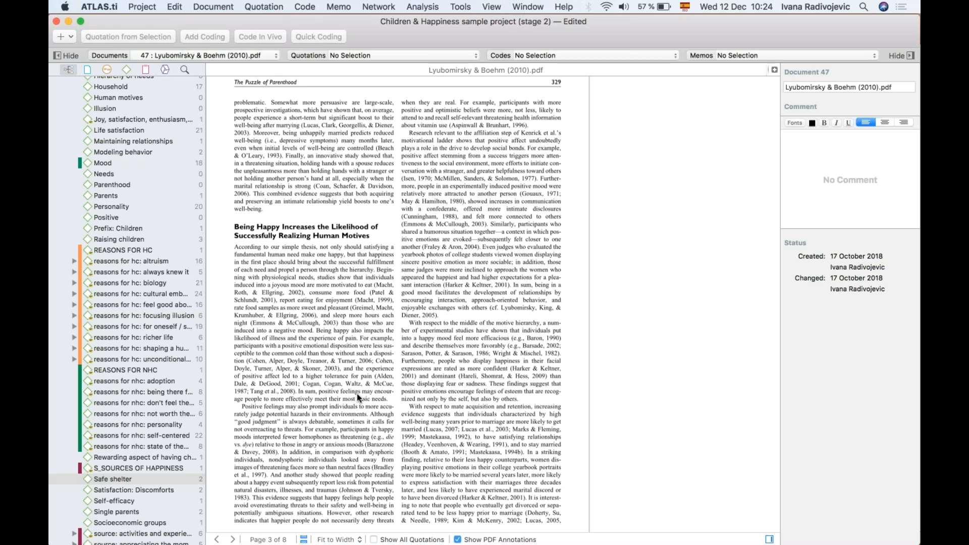
pyautogui.scroll(20, 356, 393)
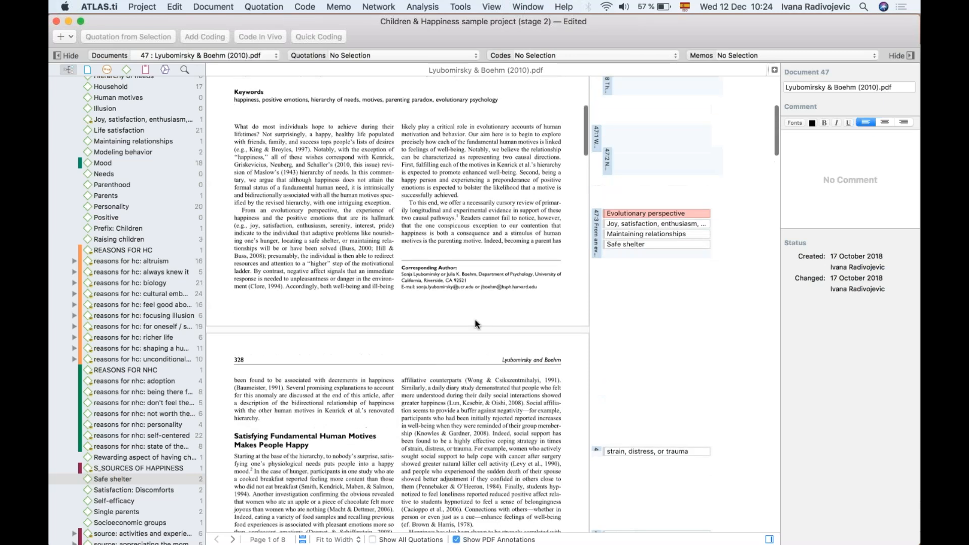
pyautogui.scroll(-5, 538, 365)
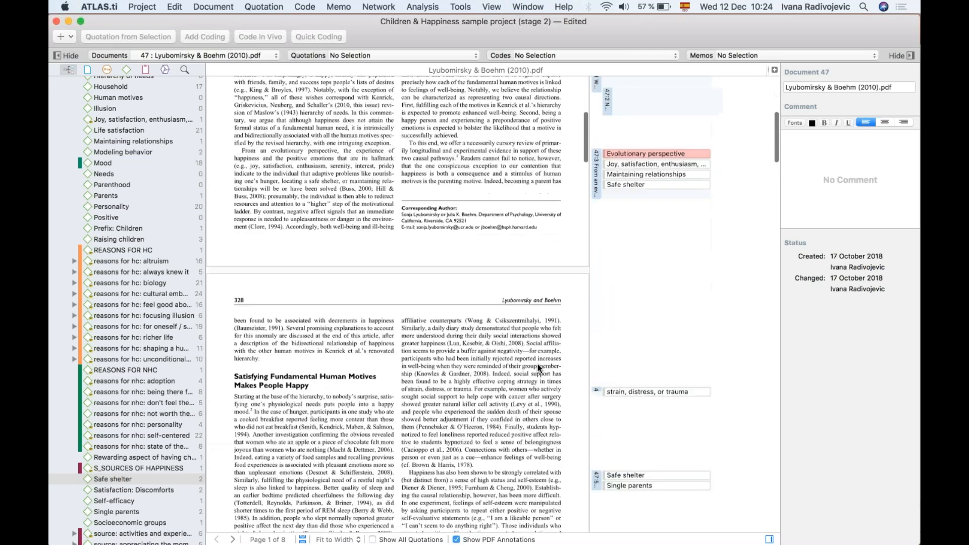
pyautogui.scroll(-2, 538, 365)
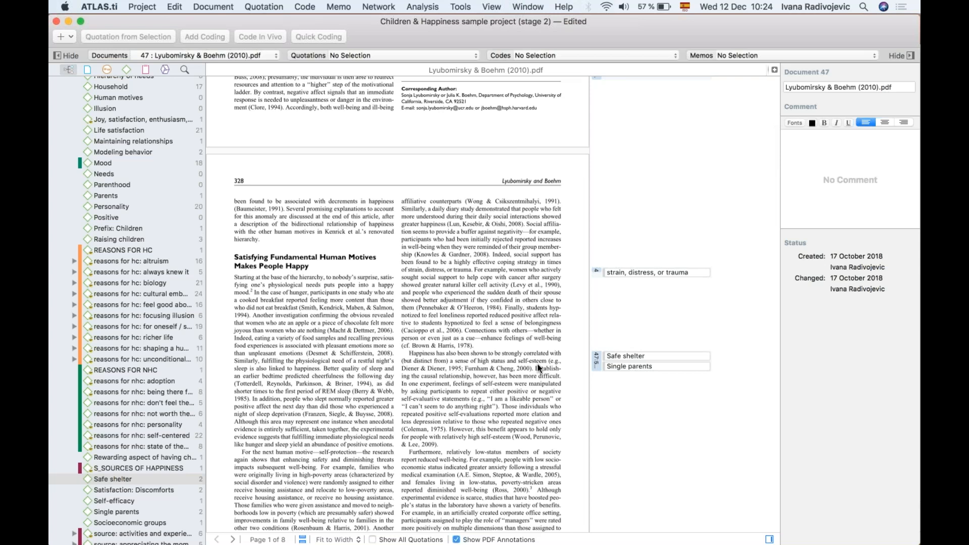
pyautogui.click(595, 363)
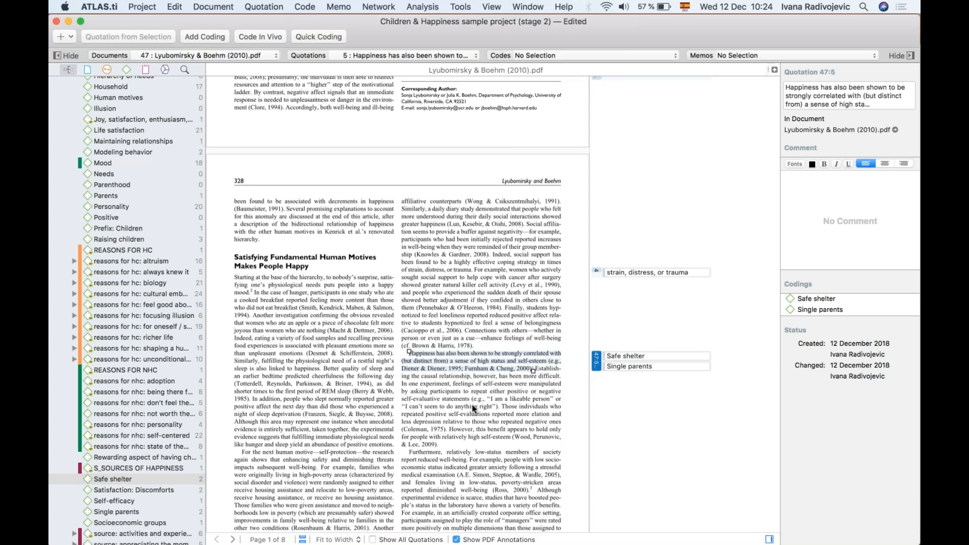
# Step: List the project's memos and create a new memo
pyautogui.scroll(-10, 86, 477)
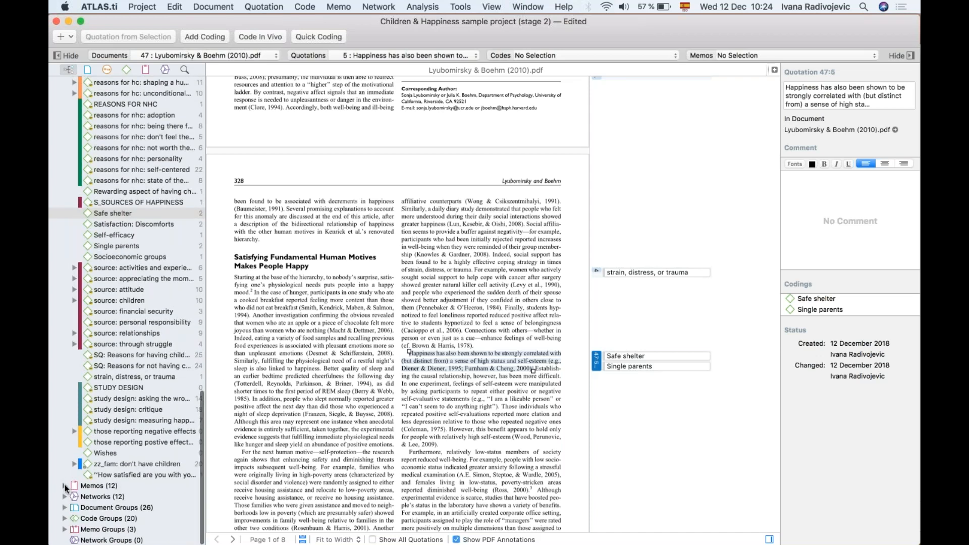
pyautogui.click(65, 485)
pyautogui.scroll(-5, 145, 413)
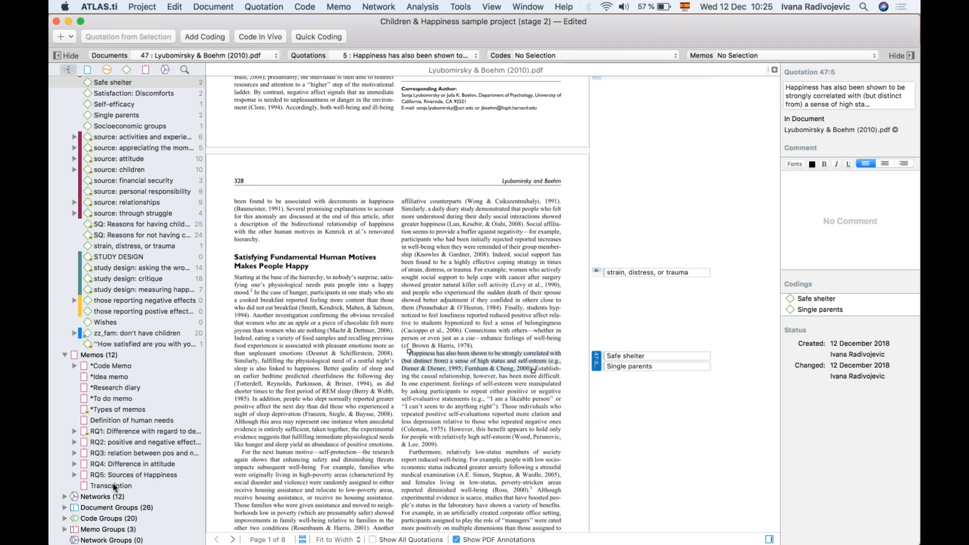
pyautogui.click(71, 38)
pyautogui.click(89, 95)
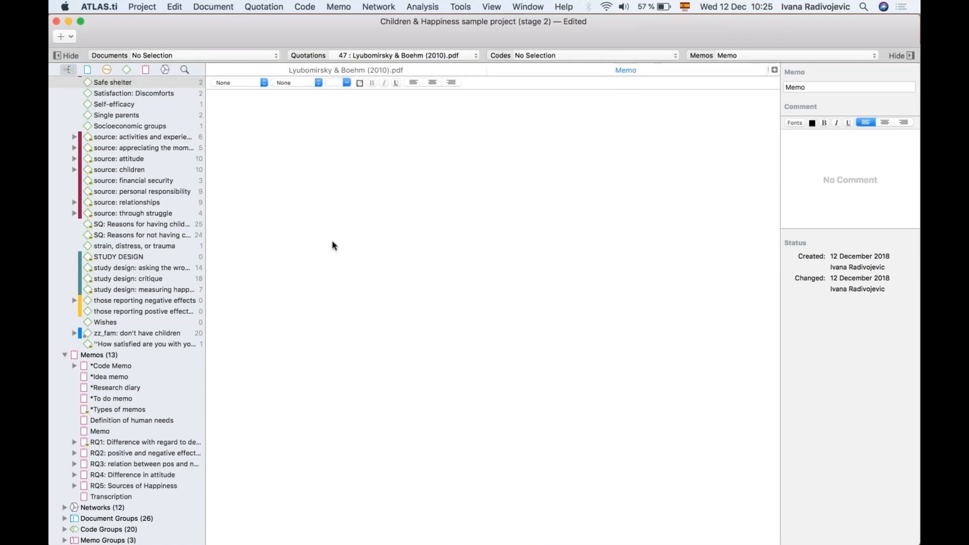
# Step: Write the memo's first line: "Write our reflections, analyses, descriptions, ideas, questions, doubts, tasks, research diary, ..."
pyautogui.click(263, 83)
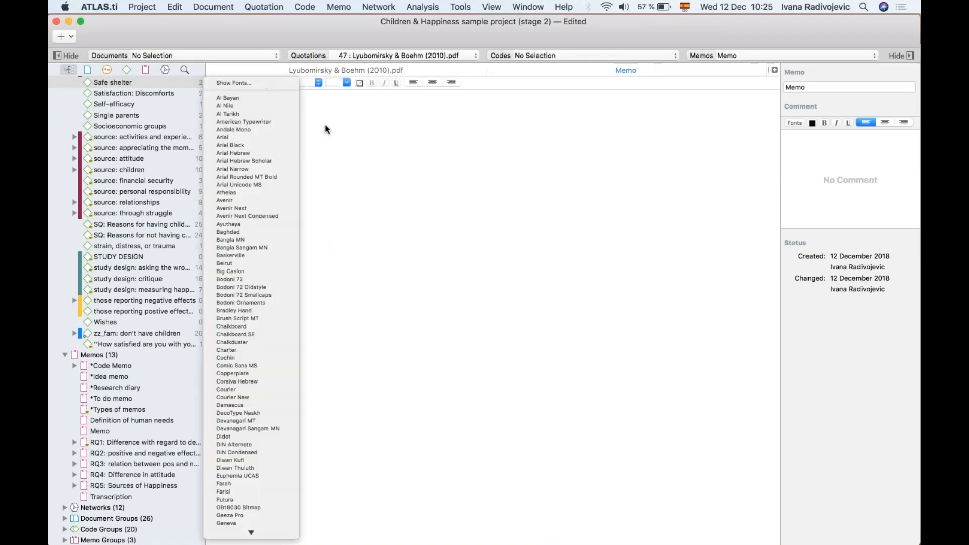
pyautogui.click(318, 83)
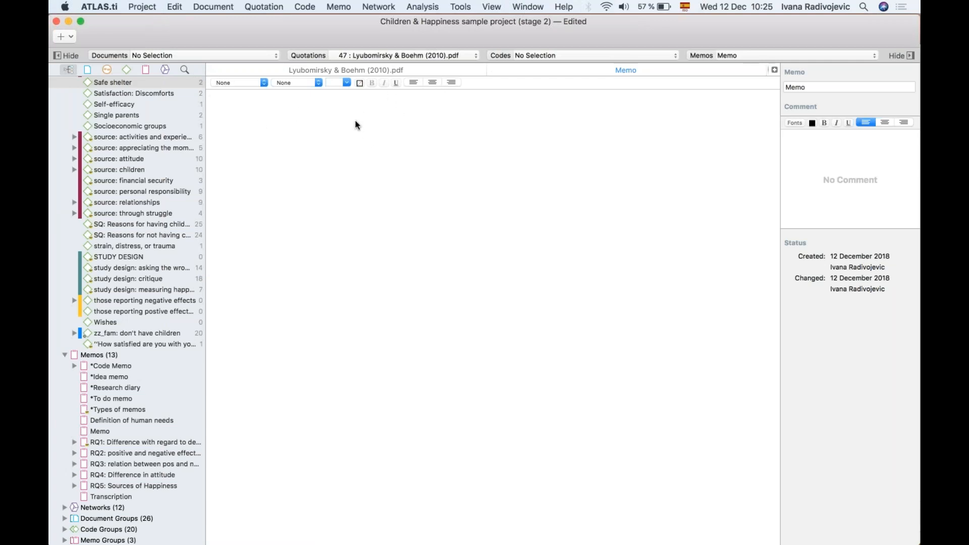
pyautogui.write('Write our re')
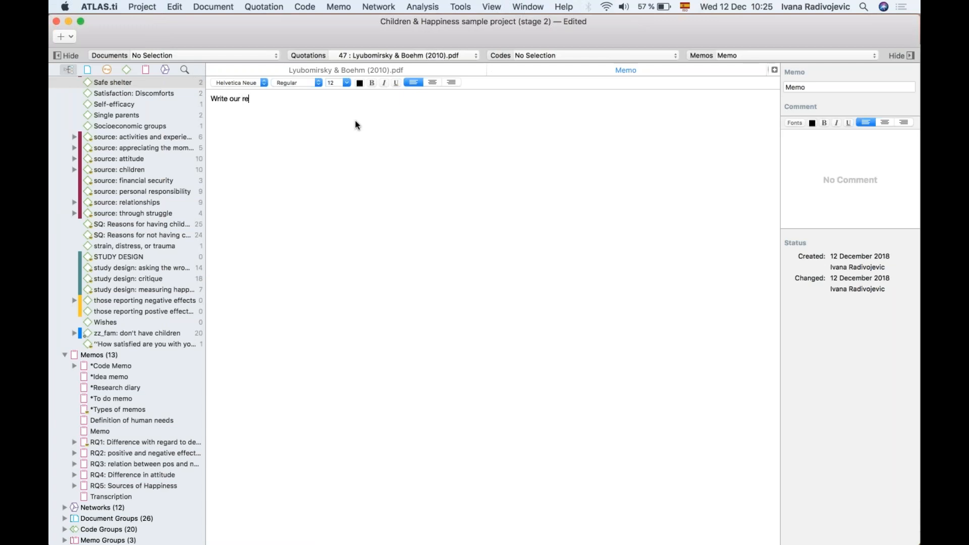
pyautogui.write('flections, analyses, descriptions, ideas, questions')
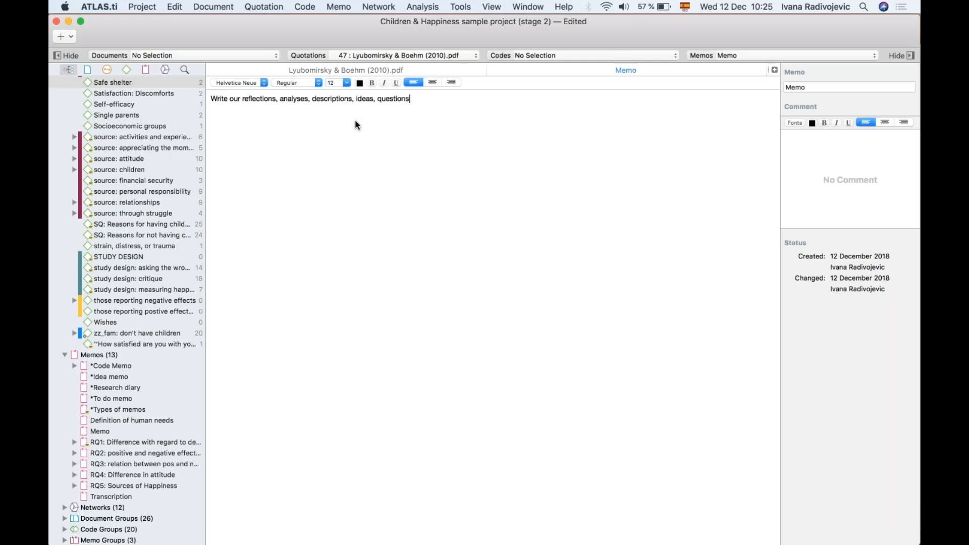
pyautogui.write(', doubts, tasks, research diary, ...')
pyautogui.press('Return')
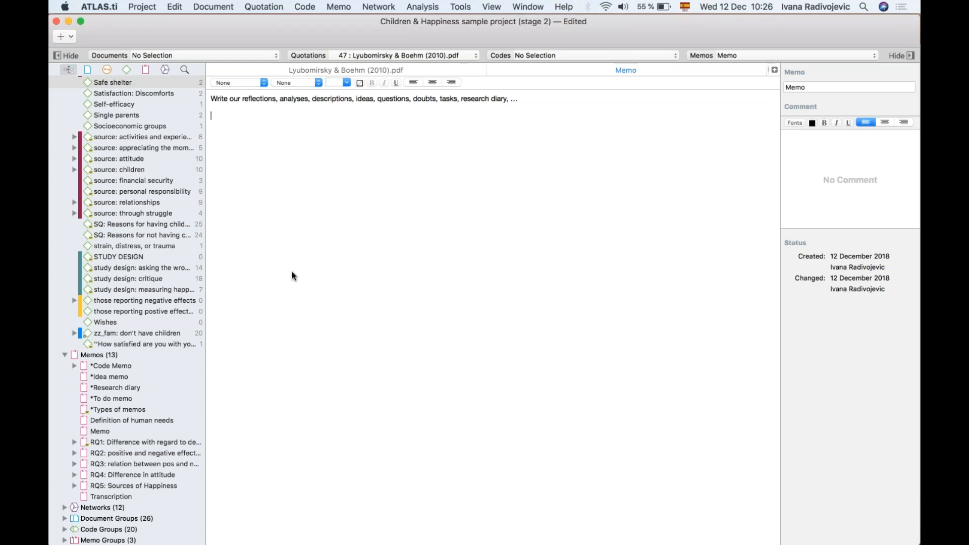
# Step: Add a second memo paragraph saying it is interesting that the article's authors (2010) "talk about safe shelters..."
pyautogui.click(325, 295)
pyautogui.write('I find it interesting that Lyubomirsky & Boehm (201')
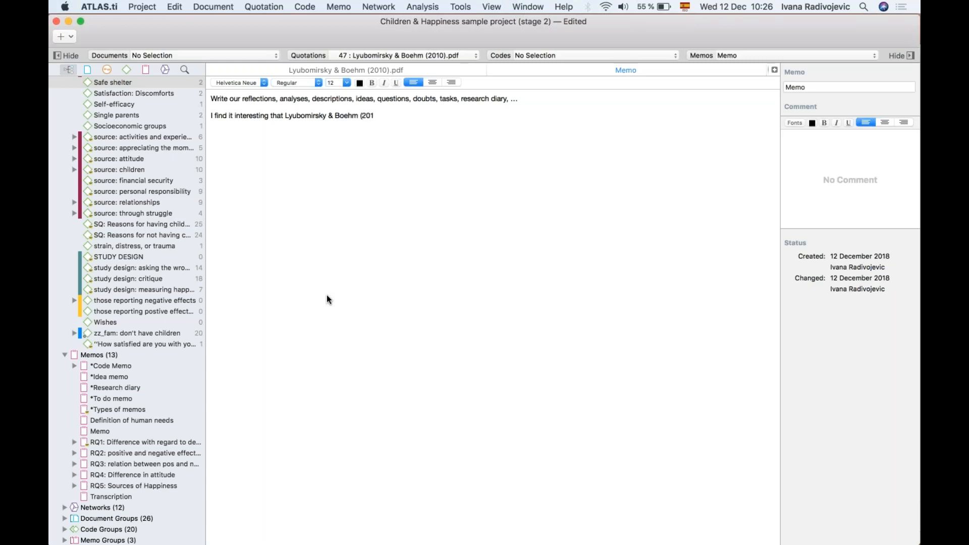
pyautogui.write('0)')
pyautogui.write('talk about safe shelters...')
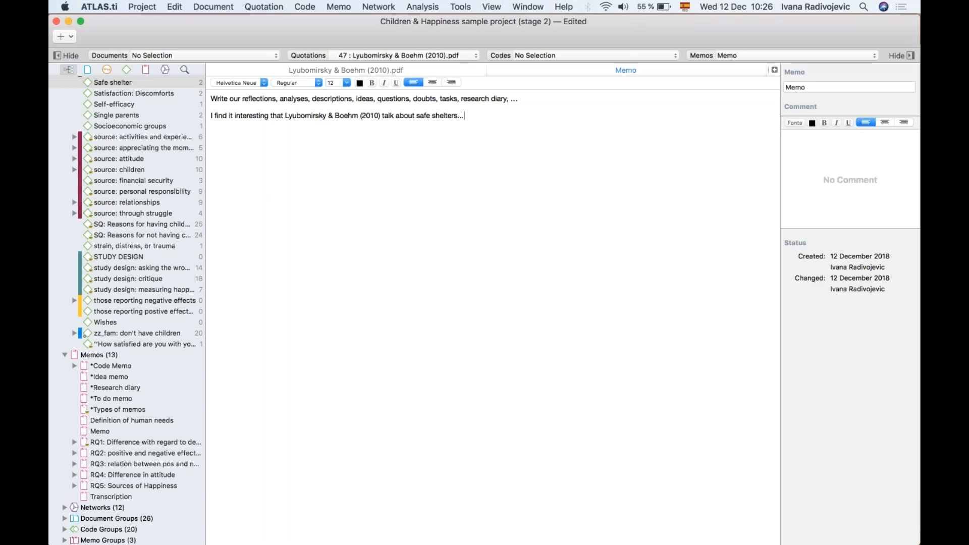
# Step: Link the new memo to the article quotation coded with Safe shelter and Single parents
pyautogui.click(409, 69)
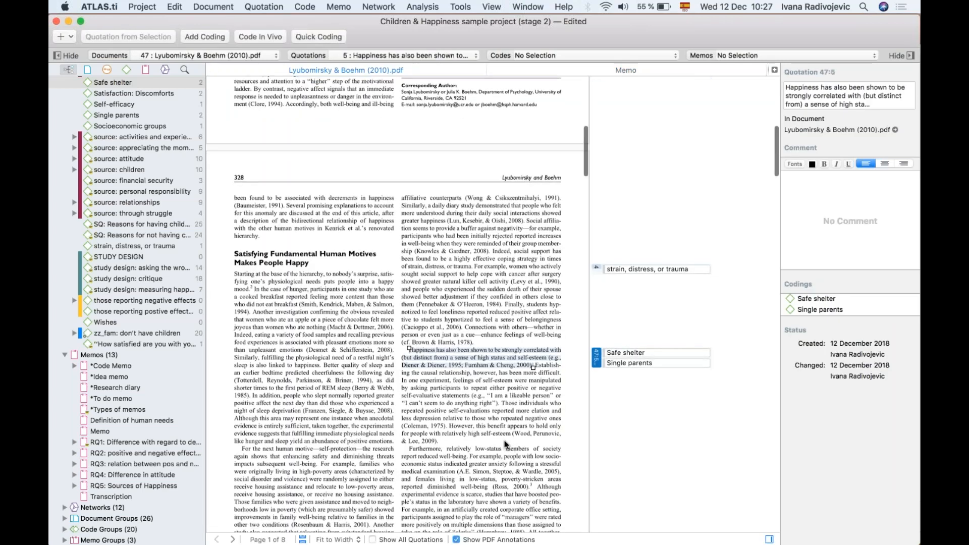
pyautogui.scroll(-5, 504, 439)
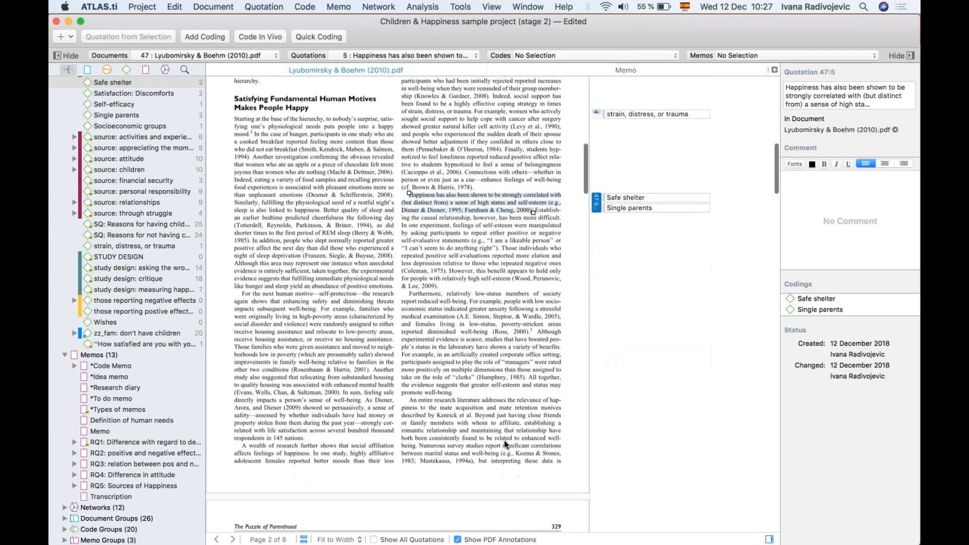
pyautogui.click(422, 230)
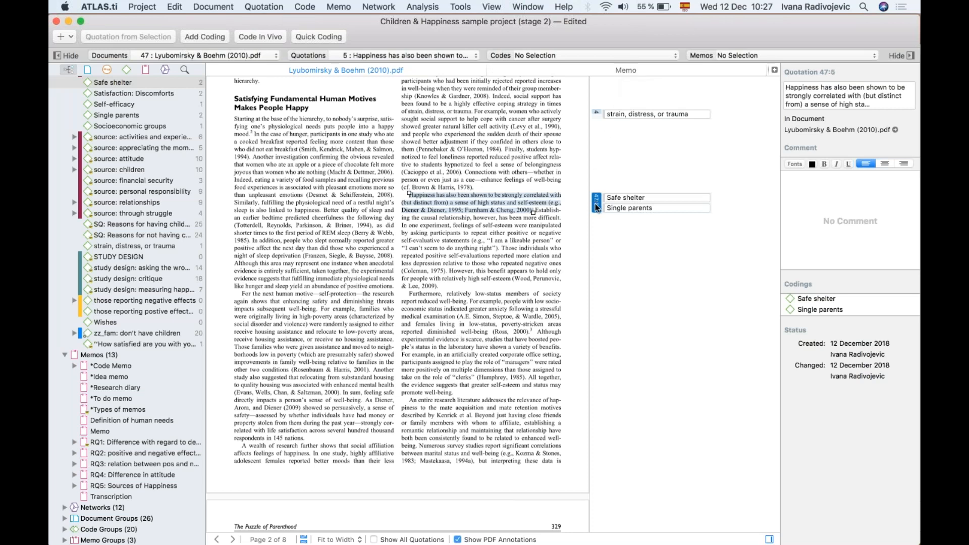
pyautogui.moveTo(409, 247); pyautogui.dragTo(443, 423)
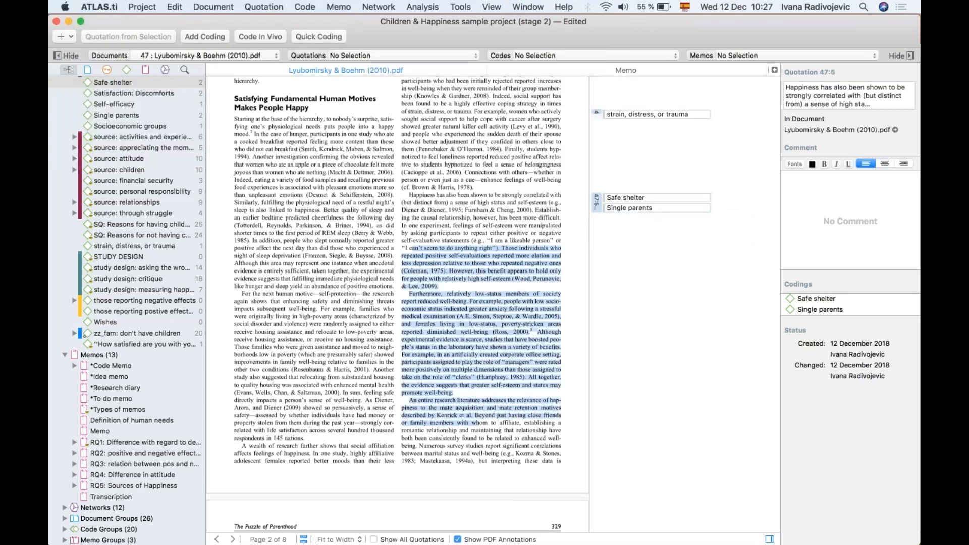
pyautogui.click(509, 271)
pyautogui.click(597, 203)
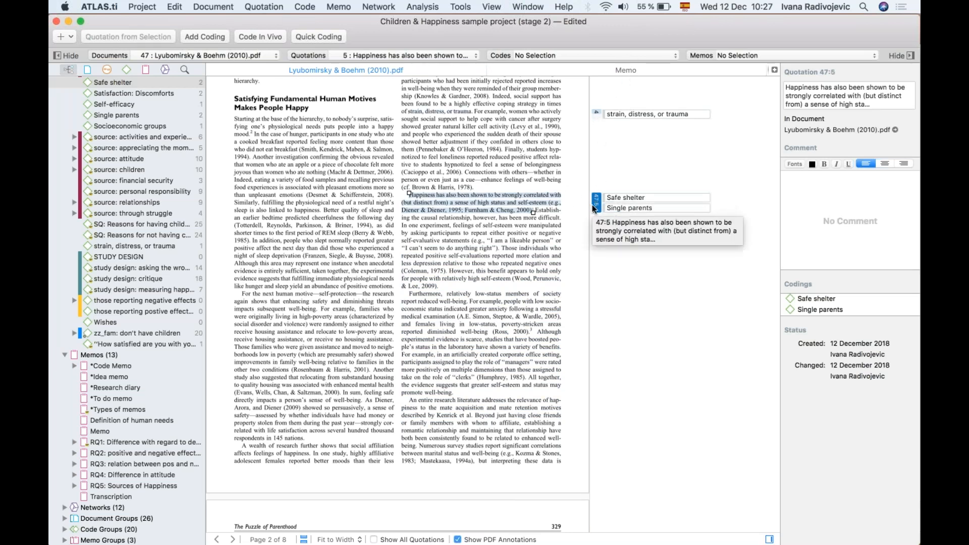
pyautogui.click(100, 433)
pyautogui.scroll(-1, 101, 434)
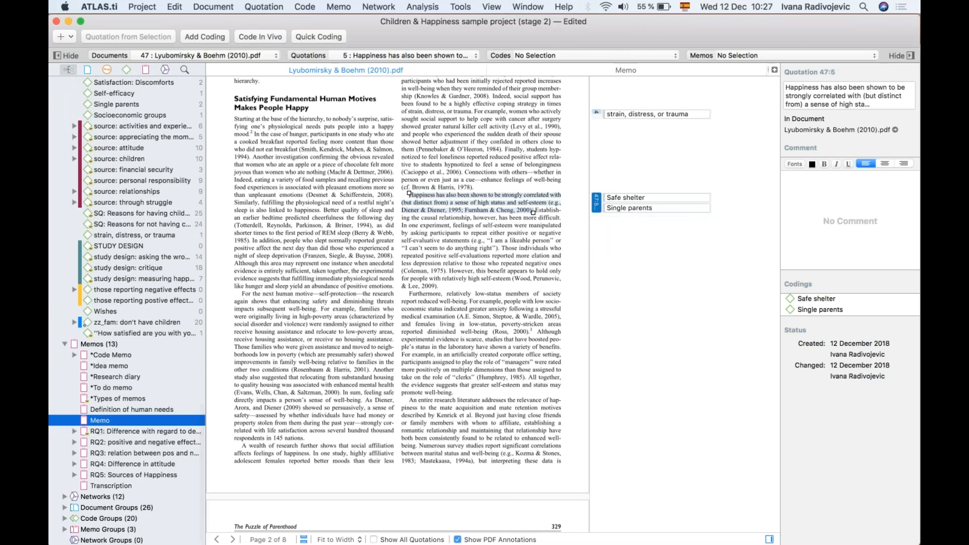
pyautogui.moveTo(98, 423); pyautogui.dragTo(454, 207)
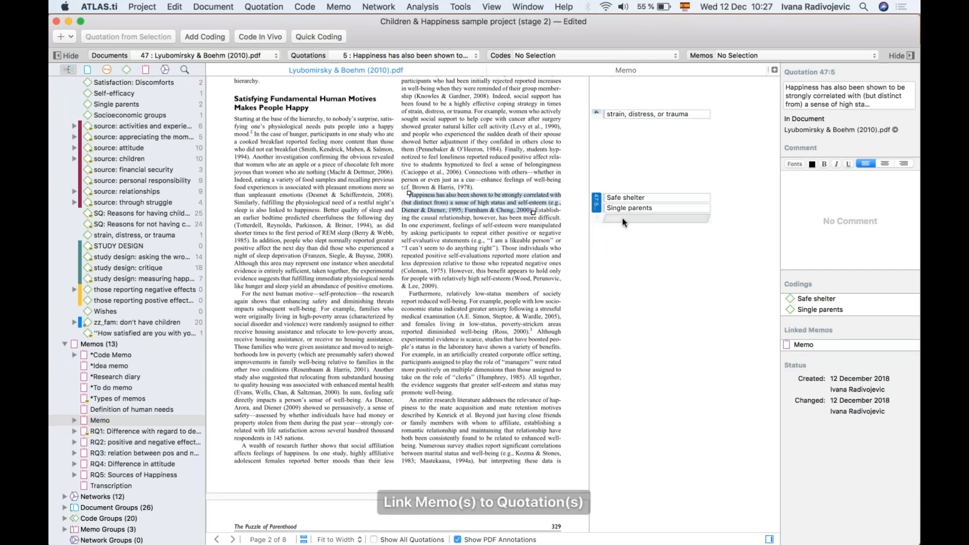
# Step: Open the linked memo from the article's margin and rename it with the author-and-year citation used in its text
pyautogui.click(622, 217)
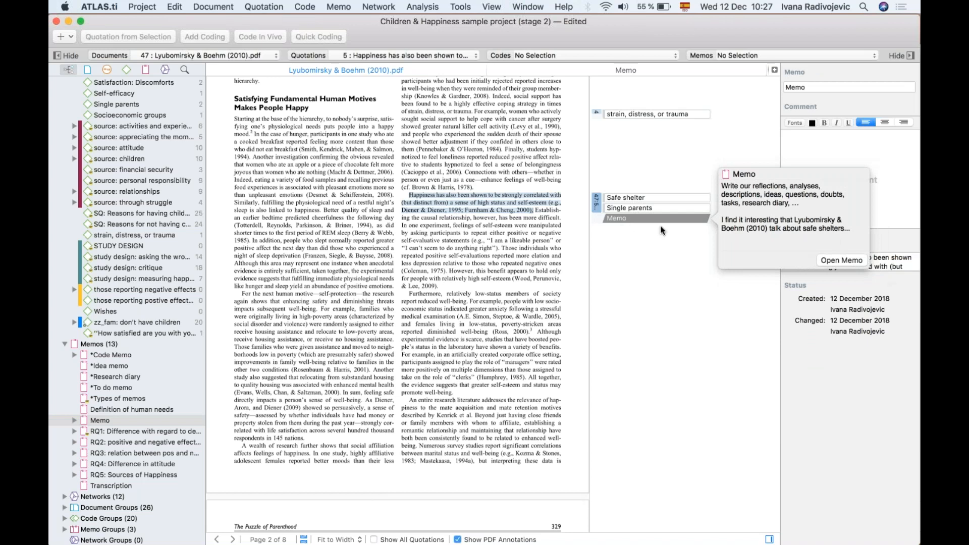
pyautogui.click(827, 261)
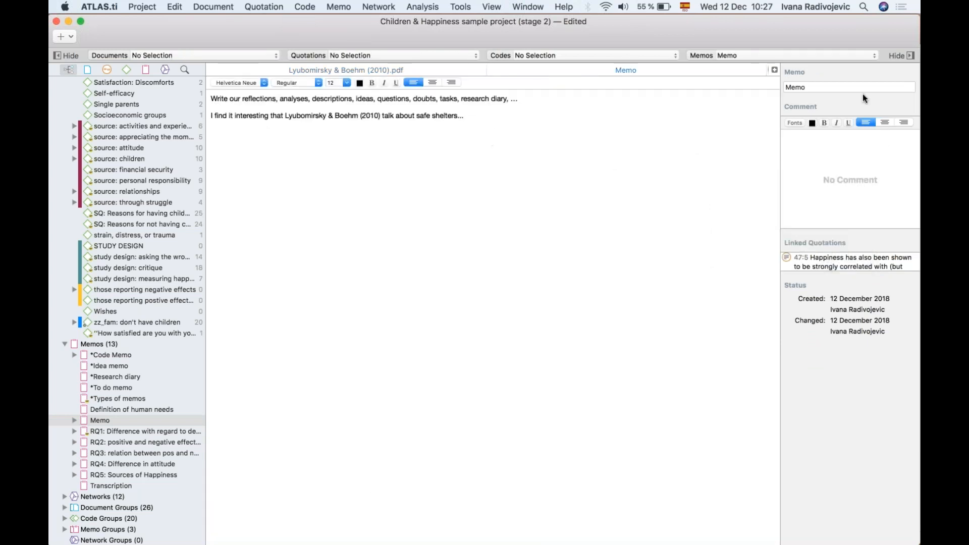
pyautogui.click(820, 90)
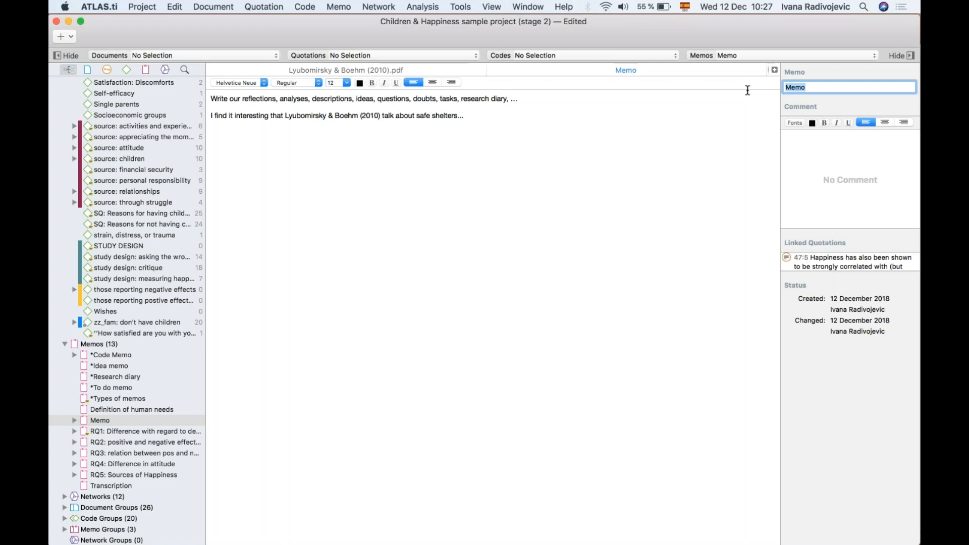
pyautogui.click(327, 133)
pyautogui.moveTo(285, 115); pyautogui.dragTo(381, 115)
pyautogui.click(801, 85)
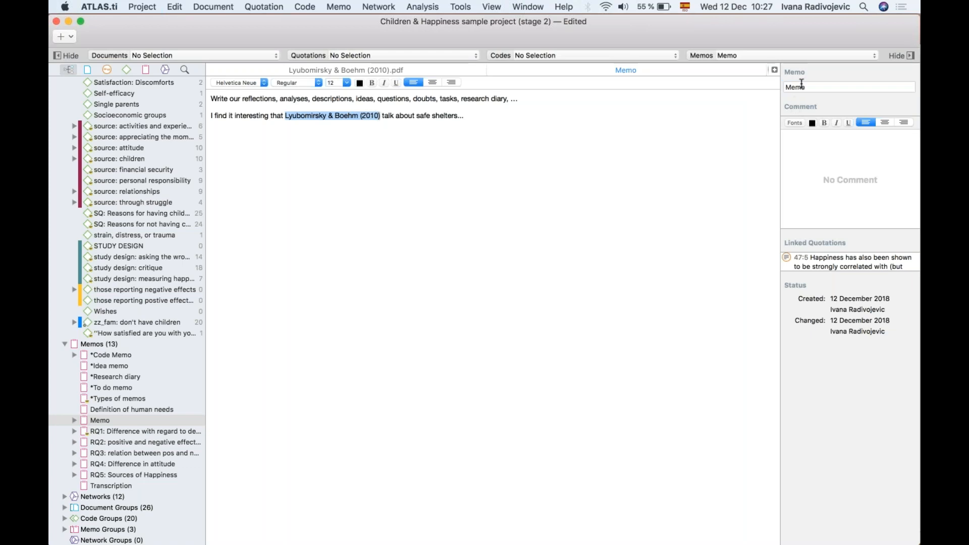
pyautogui.write('Lyubomirsky & Boehm (2010)')
pyautogui.click(701, 175)
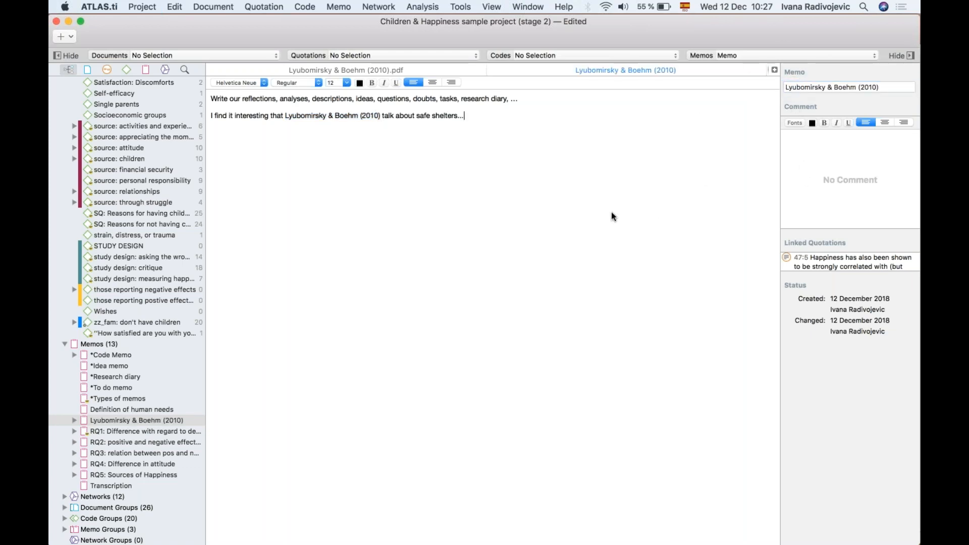
# Step: Link the "Definition of human needs" memo to the article quotation coded "strain, distress, or trauma"
pyautogui.click(444, 69)
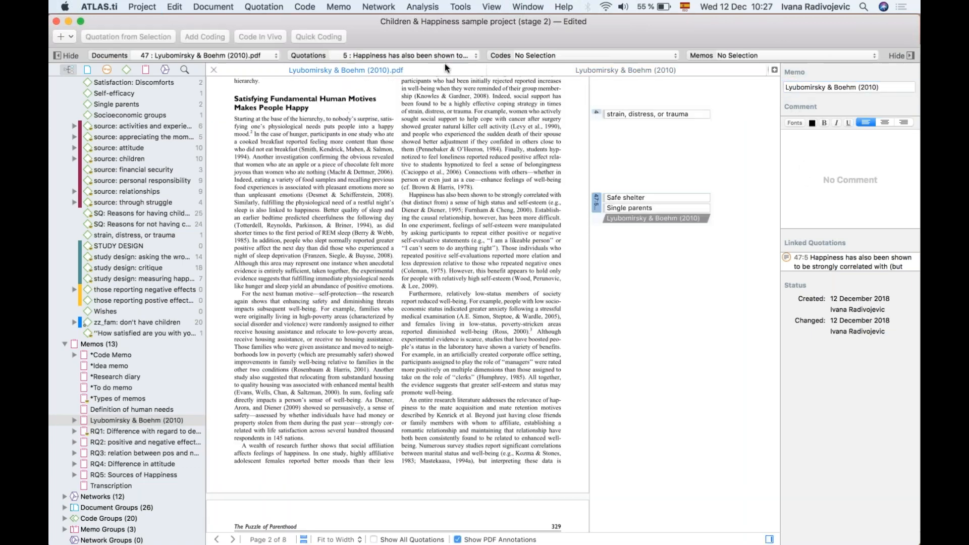
pyautogui.click(541, 241)
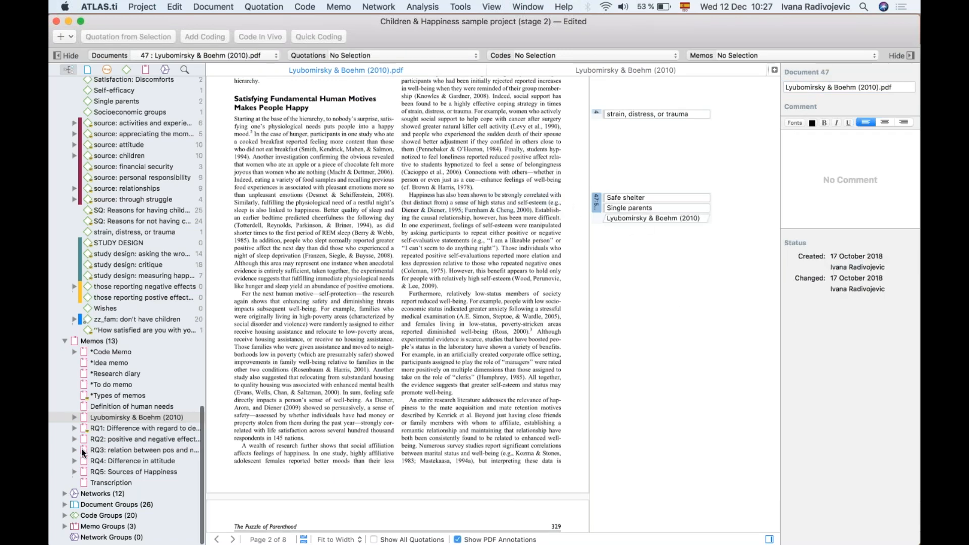
pyautogui.moveTo(117, 409); pyautogui.dragTo(613, 116)
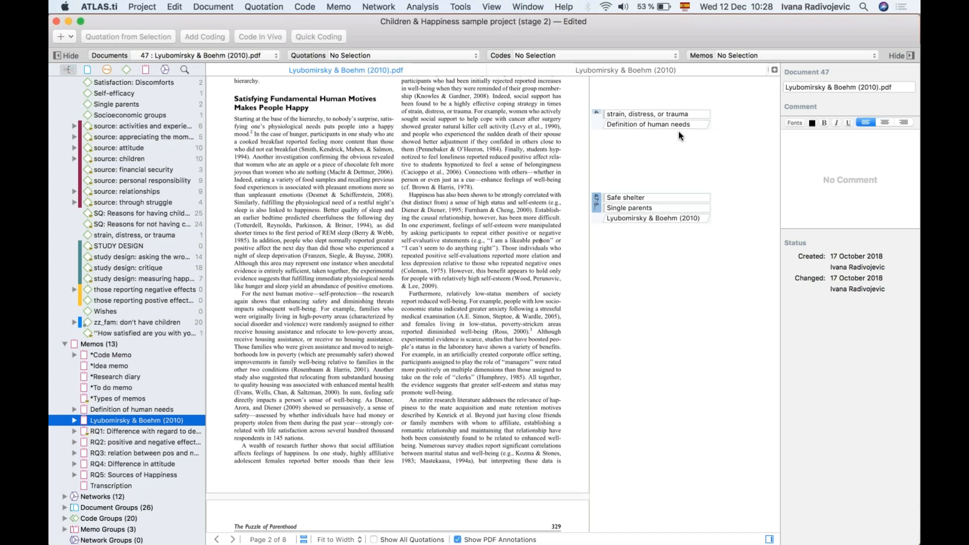
pyautogui.moveTo(678, 130); pyautogui.dragTo(648, 132)
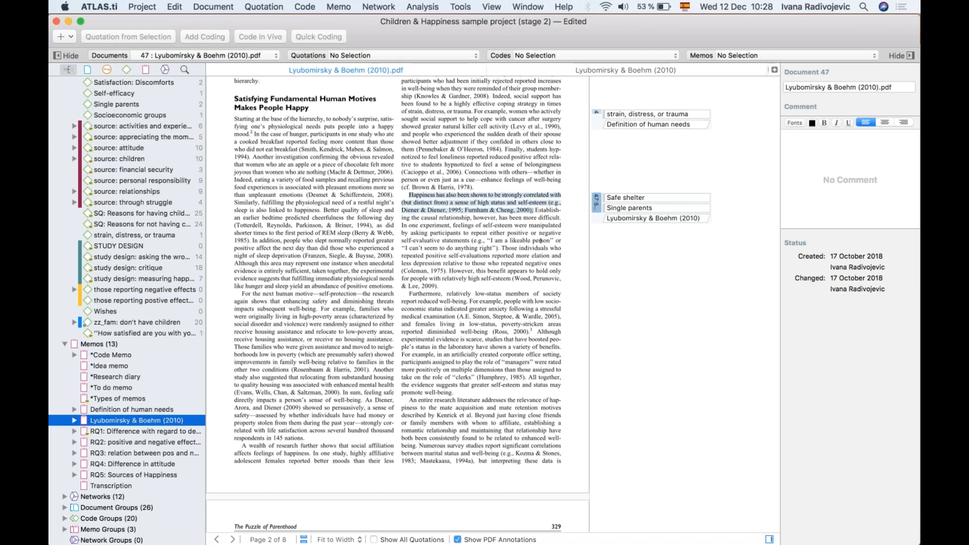
pyautogui.click(595, 203)
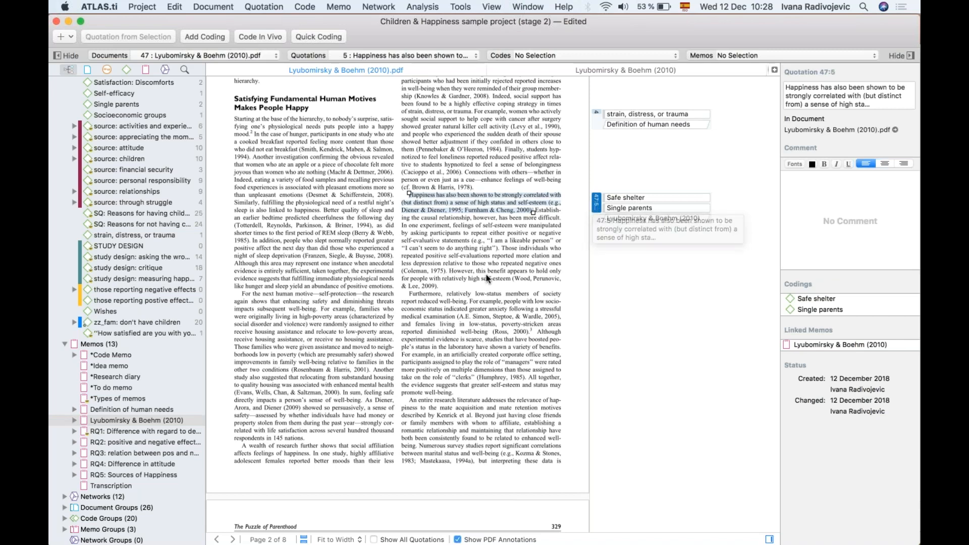
# Step: Collapse the code and memo lists in the project tree and close the article and the memo
pyautogui.scroll(8, 487, 278)
pyautogui.scroll(5, 486, 274)
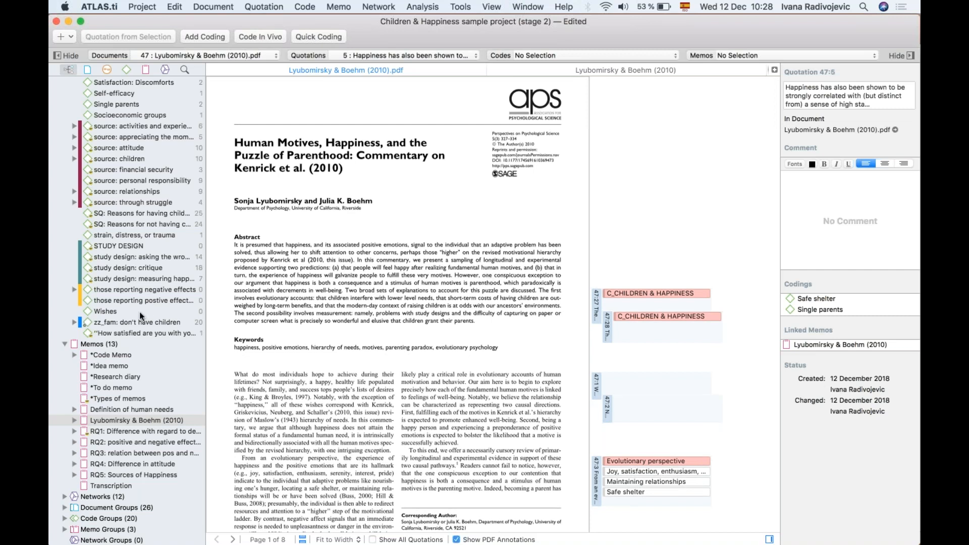
pyautogui.scroll(15, 62, 343)
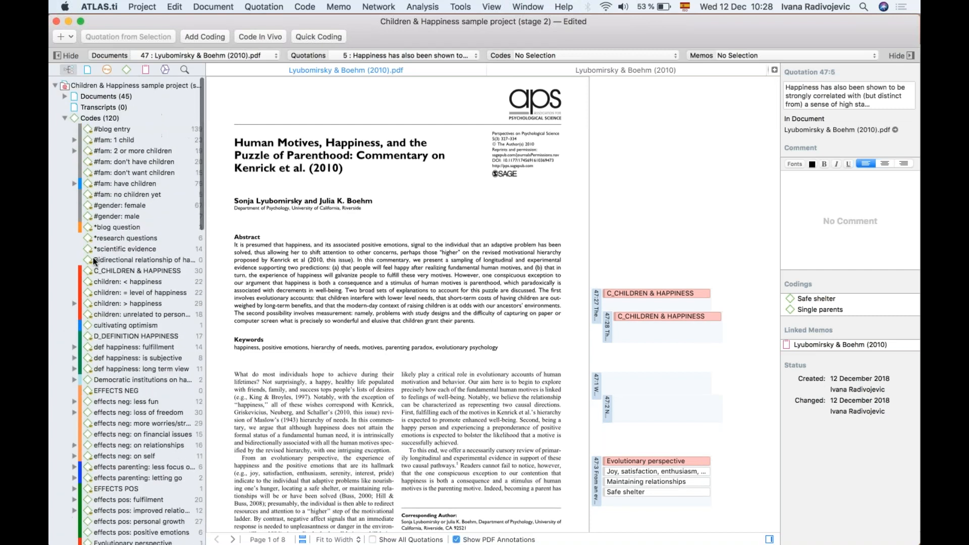
pyautogui.click(65, 115)
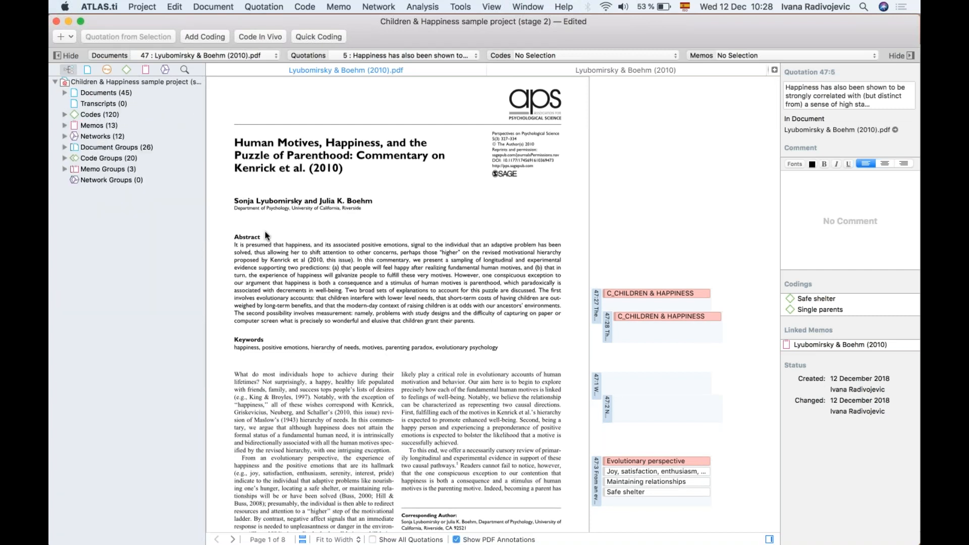
pyautogui.click(211, 71)
pyautogui.click(211, 71)
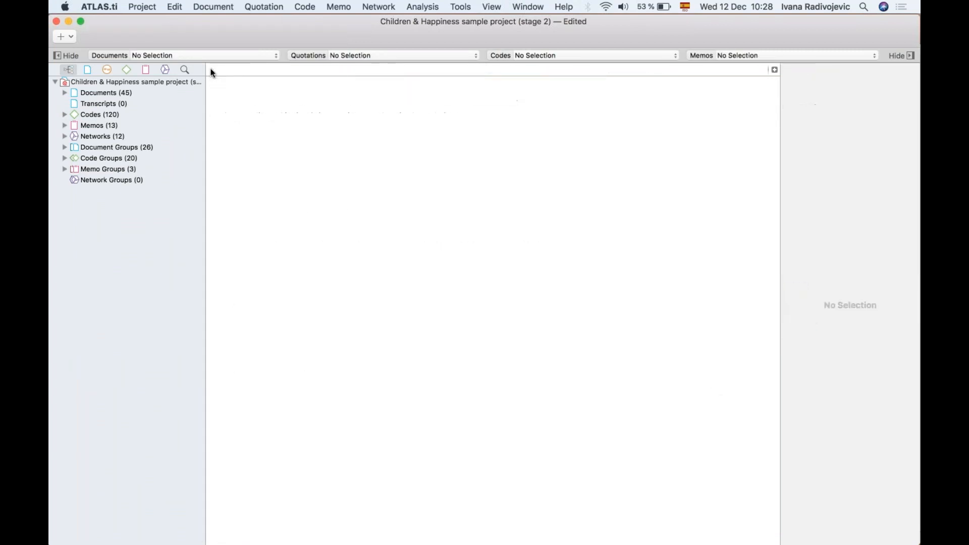
# Step: Open document 32, the "Raising Children Off-Grid - This Morning" video, and widen its video area
pyautogui.click(64, 93)
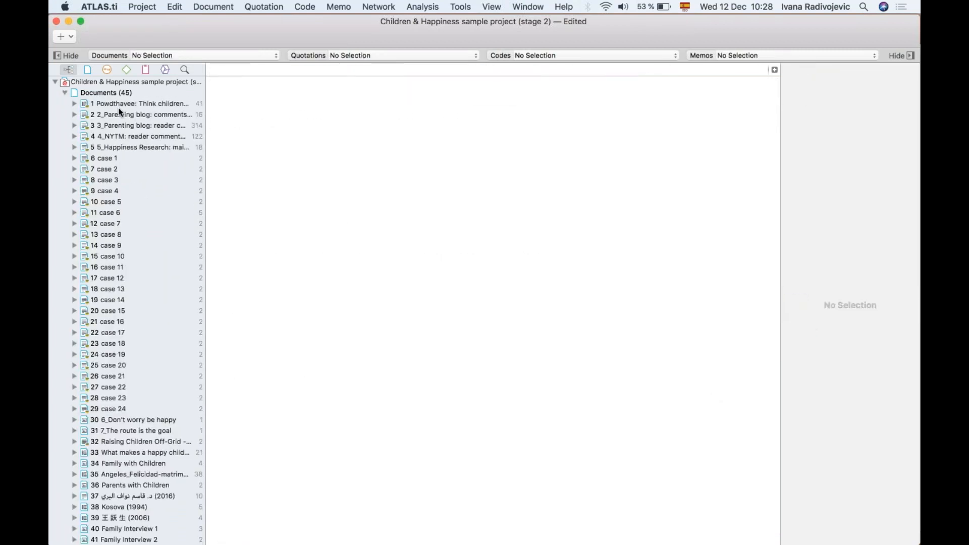
pyautogui.rightClick(121, 205)
pyautogui.click(114, 436)
pyautogui.doubleClick(142, 439)
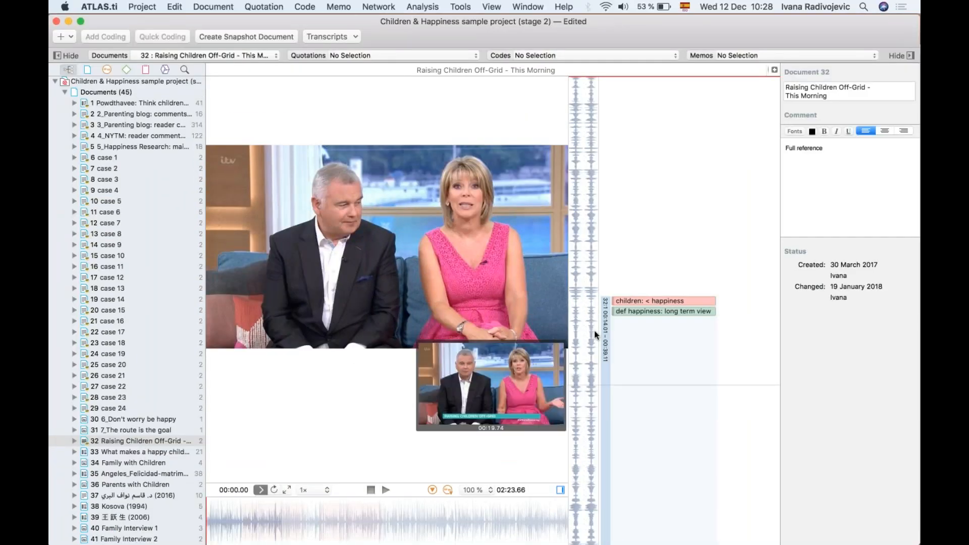
pyautogui.moveTo(598, 246); pyautogui.dragTo(663, 246)
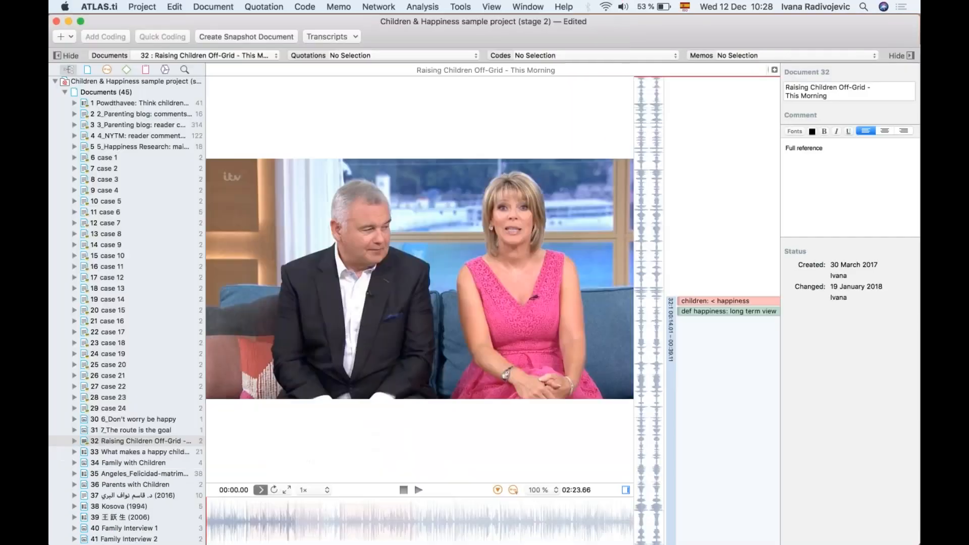
# Step: Delete the video quotation coded "children: < happiness" and "def happiness: long term view", and collapse the document list in the project tree
pyautogui.click(670, 334)
pyautogui.rightClick(670, 334)
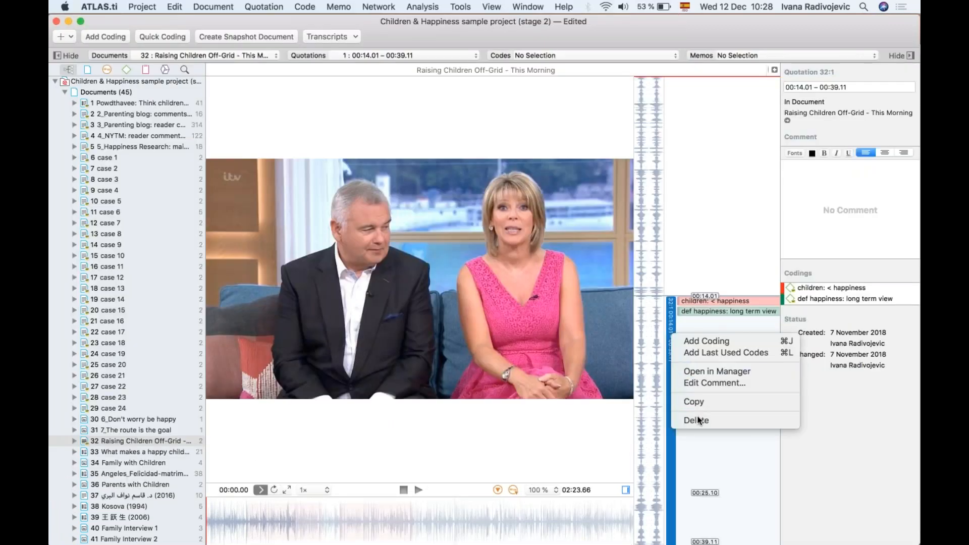
pyautogui.click(700, 418)
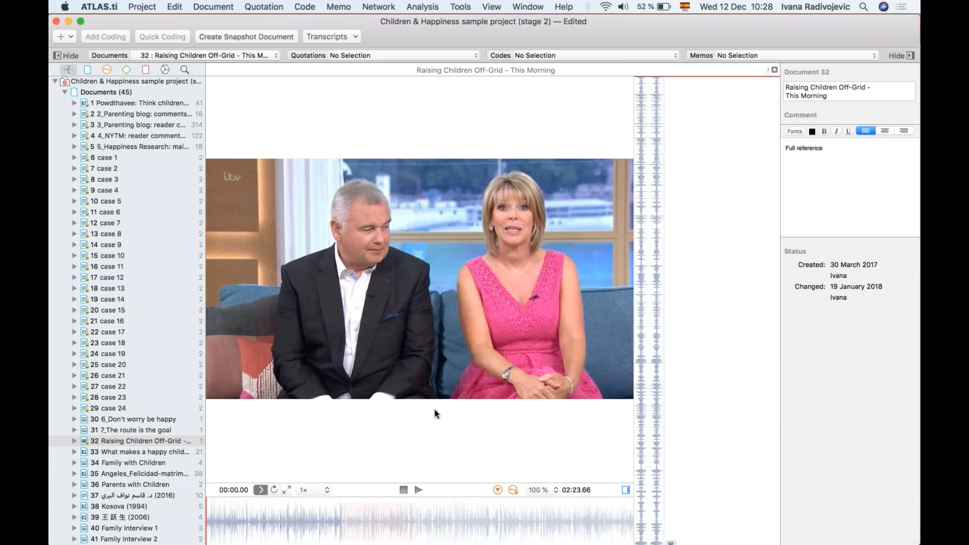
pyautogui.click(65, 92)
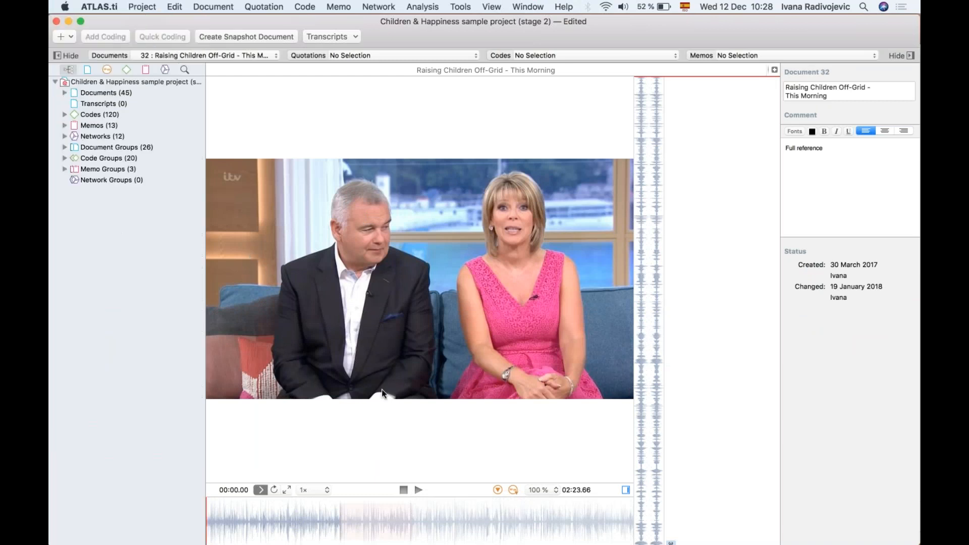
# Step: Play the beginning of the video, create a quotation from 00:03.64 to 00:11.92, and preview that segment
pyautogui.click(418, 490)
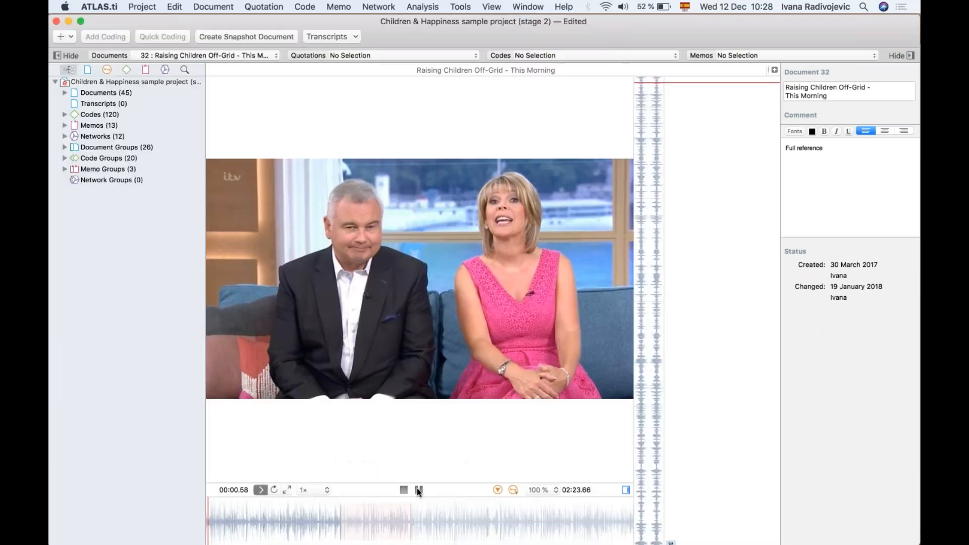
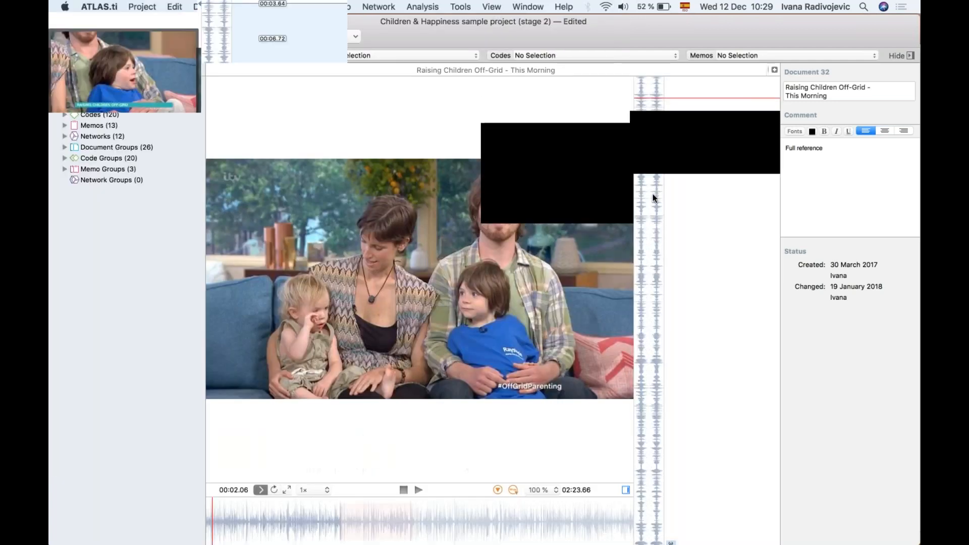
pyautogui.moveTo(653, 113); pyautogui.dragTo(653, 195)
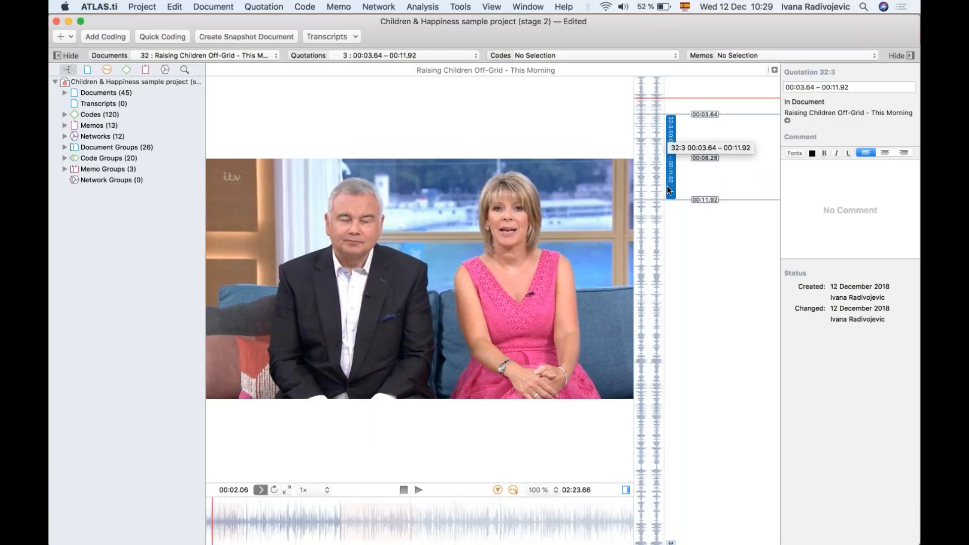
pyautogui.doubleClick(668, 168)
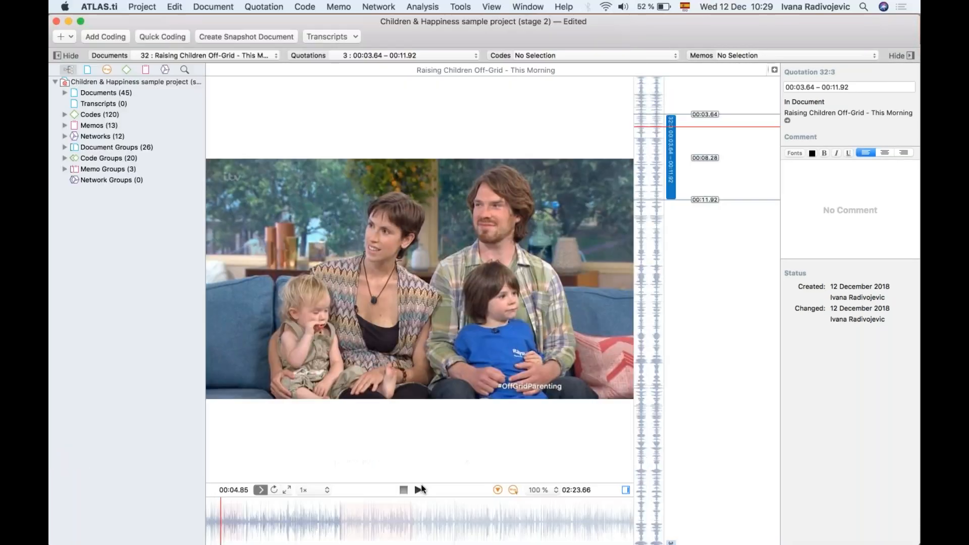
pyautogui.click(420, 488)
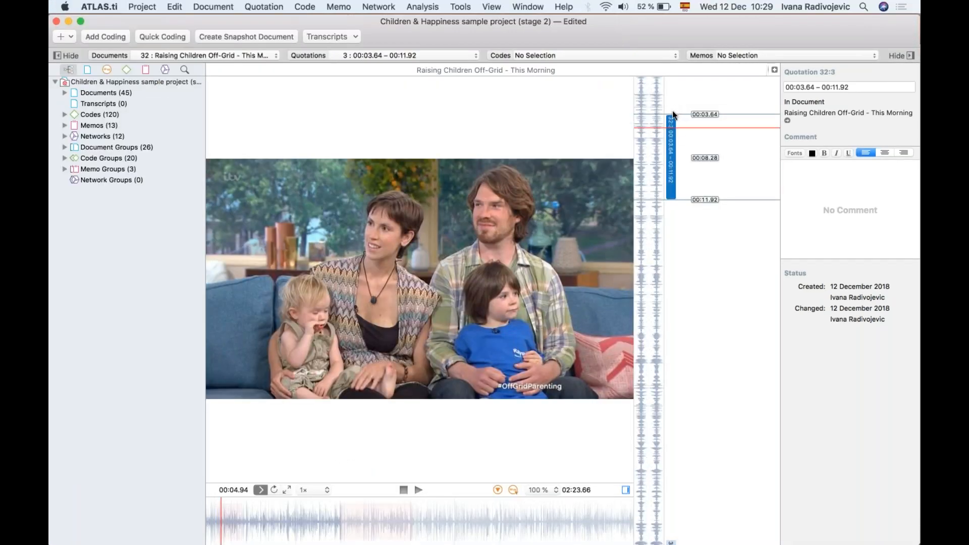
# Step: Extend the new video quotation's start back to 00:02.36 and show the actions available for it
pyautogui.moveTo(670, 111); pyautogui.dragTo(670, 100)
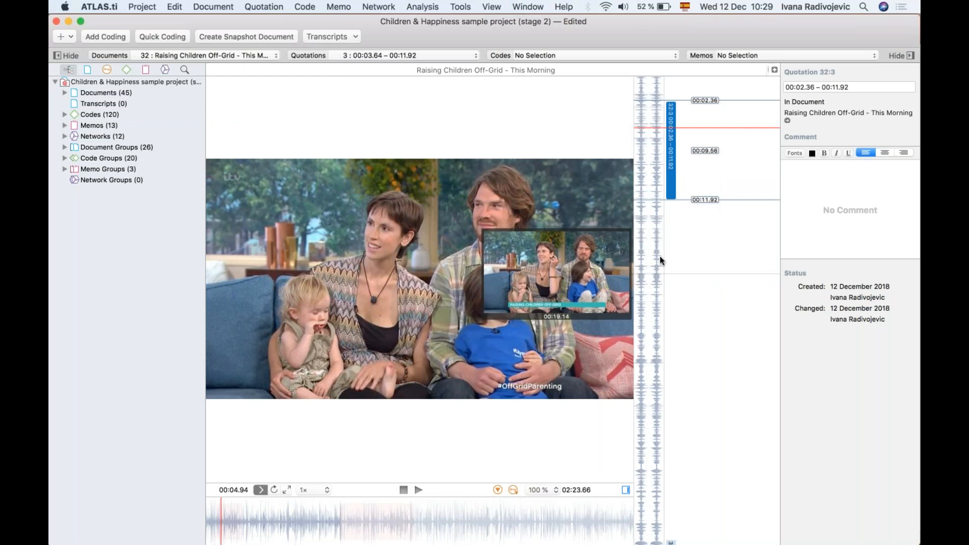
pyautogui.rightClick(671, 174)
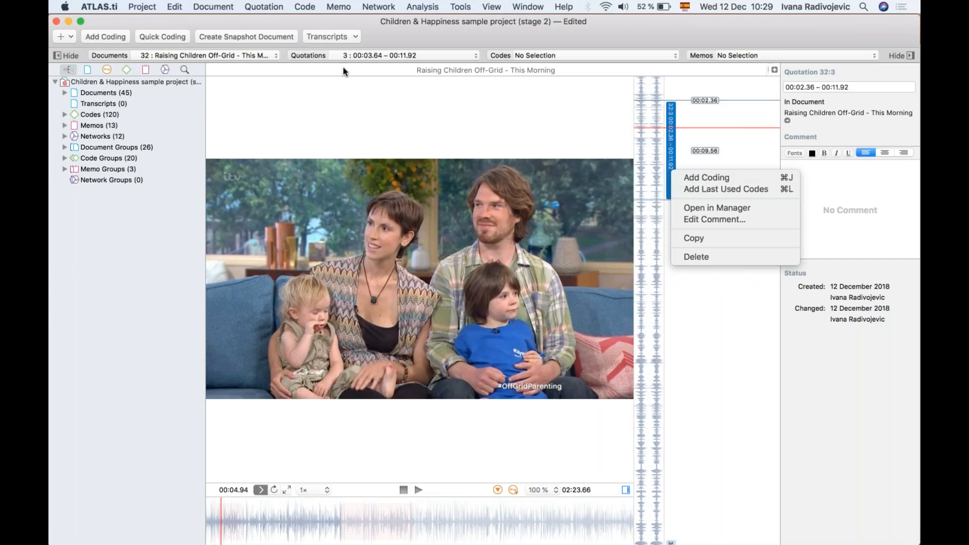
# Step: Code the new video quotation with the existing codes "cultivating optimism" and "effects neg: loss of freedom"
pyautogui.click(69, 114)
pyautogui.click(65, 114)
pyautogui.scroll(-5, 139, 235)
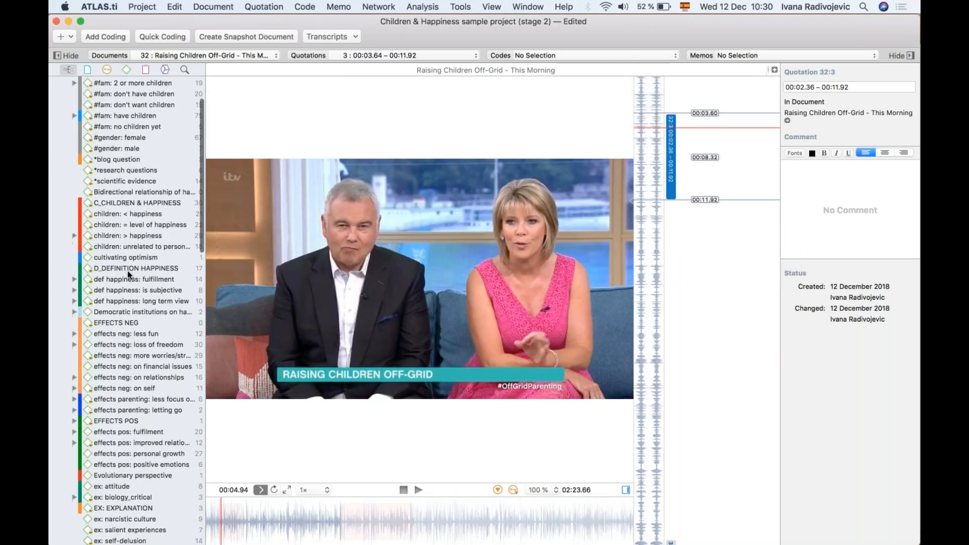
pyautogui.moveTo(115, 256); pyautogui.dragTo(671, 169)
pyautogui.moveTo(114, 348); pyautogui.dragTo(668, 168)
# Step: Link the "Definition of human needs" memo to the new video quotation and check the entries beside it
pyautogui.scroll(-20, 138, 437)
pyautogui.click(65, 485)
pyautogui.scroll(-5, 129, 446)
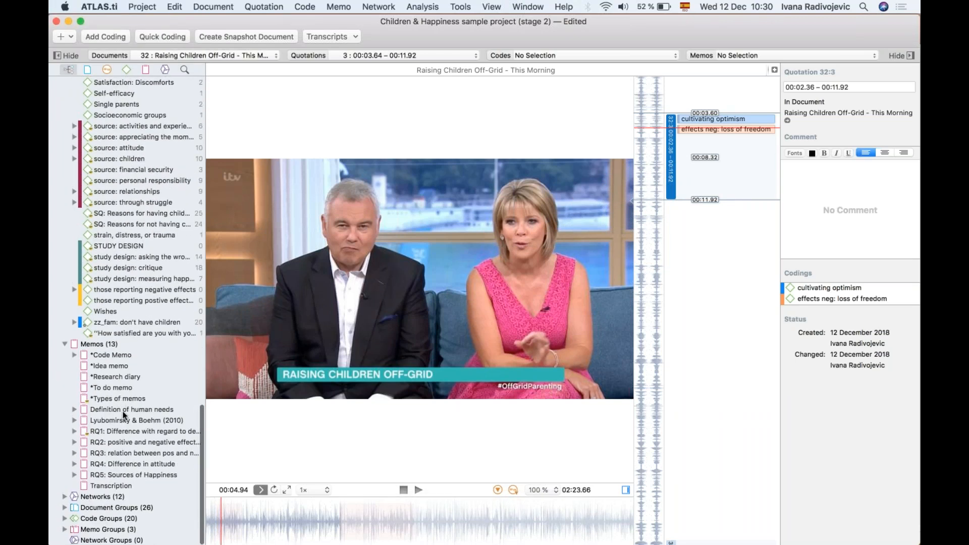
pyautogui.moveTo(123, 411); pyautogui.dragTo(670, 155)
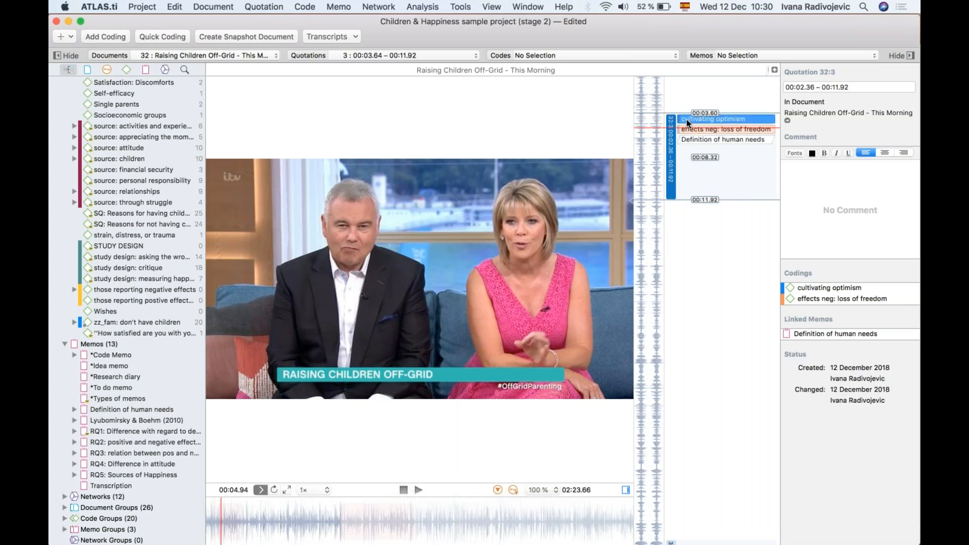
pyautogui.click(706, 129)
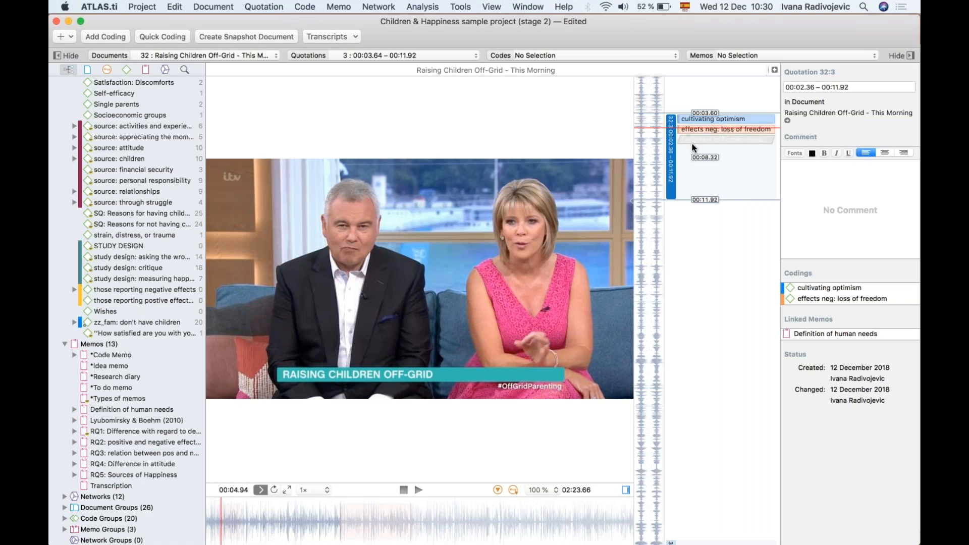
# Step: Create a video quotation covering 00:16.60 to 00:26.39 and check the playback speed options, keeping 1×
pyautogui.moveTo(647, 250); pyautogui.dragTo(658, 349)
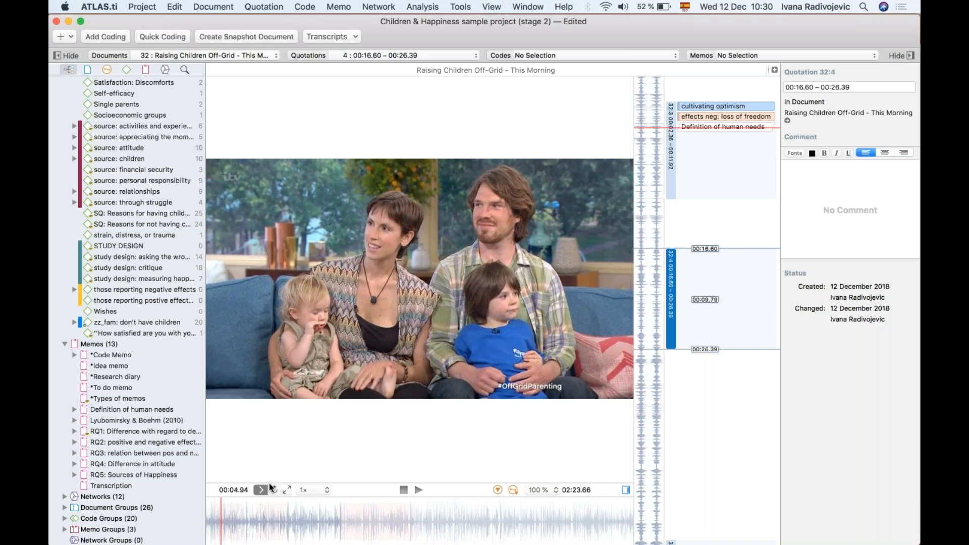
pyautogui.click(301, 489)
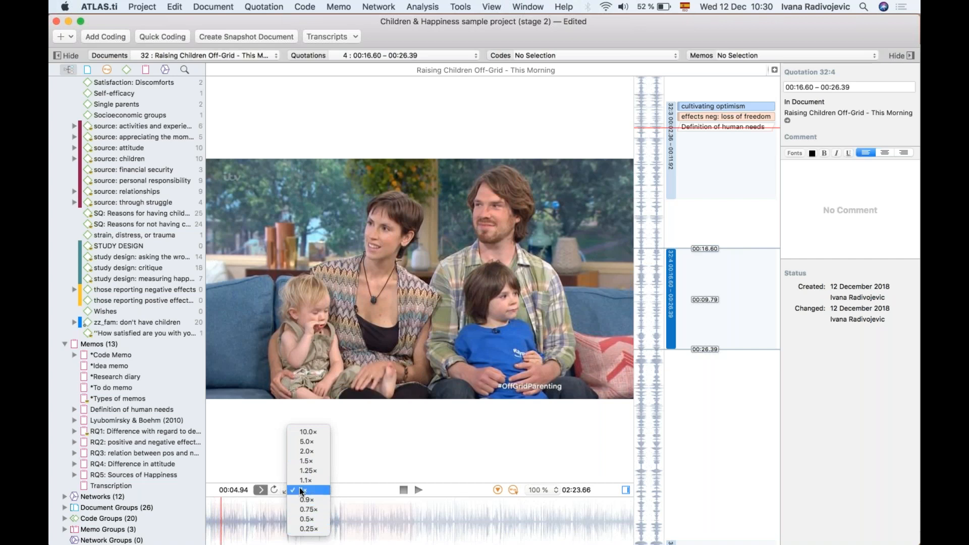
pyautogui.click(301, 489)
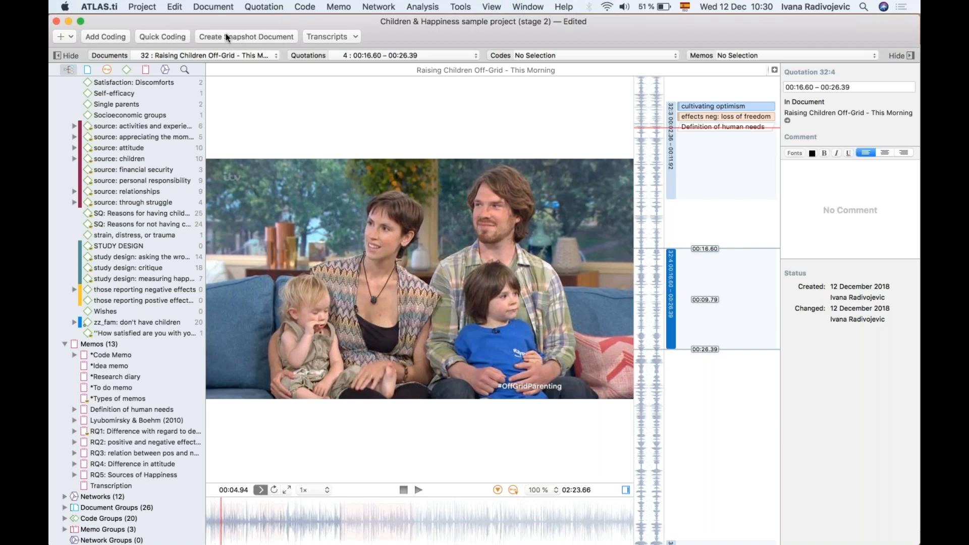
# Step: Create a snapshot document from the current video frame and open it from the end of the project's document list
pyautogui.click(245, 37)
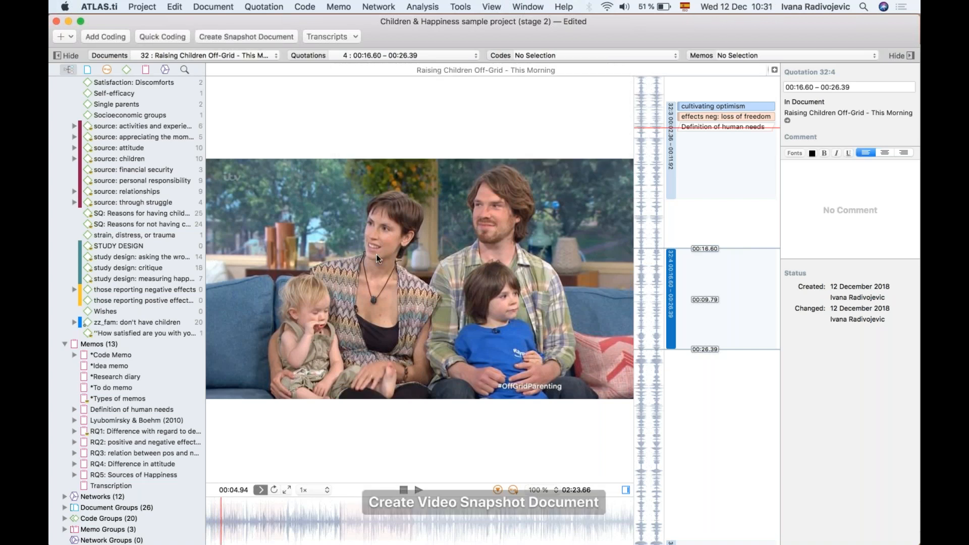
pyautogui.scroll(15, 114, 264)
pyautogui.scroll(10, 114, 263)
pyautogui.click(64, 93)
pyautogui.scroll(-10, 131, 358)
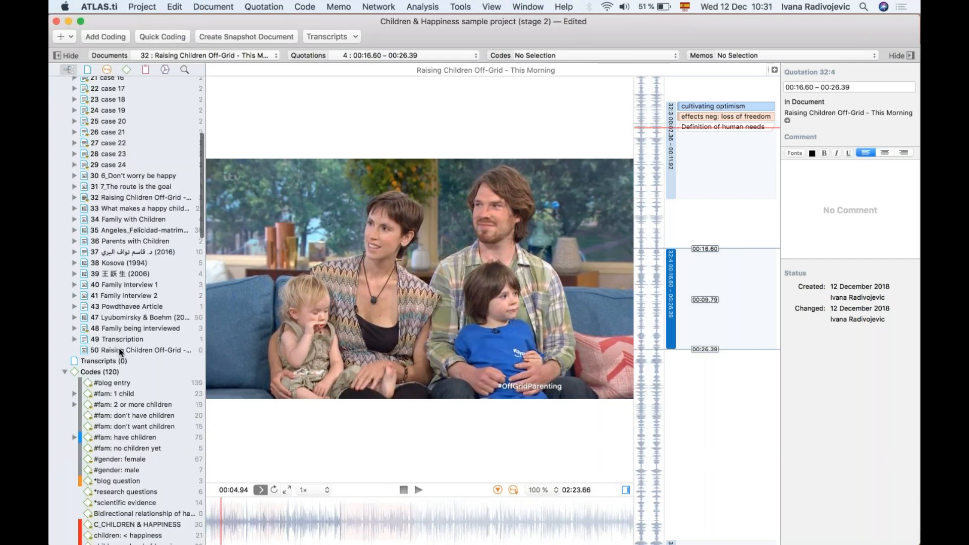
pyautogui.click(136, 350)
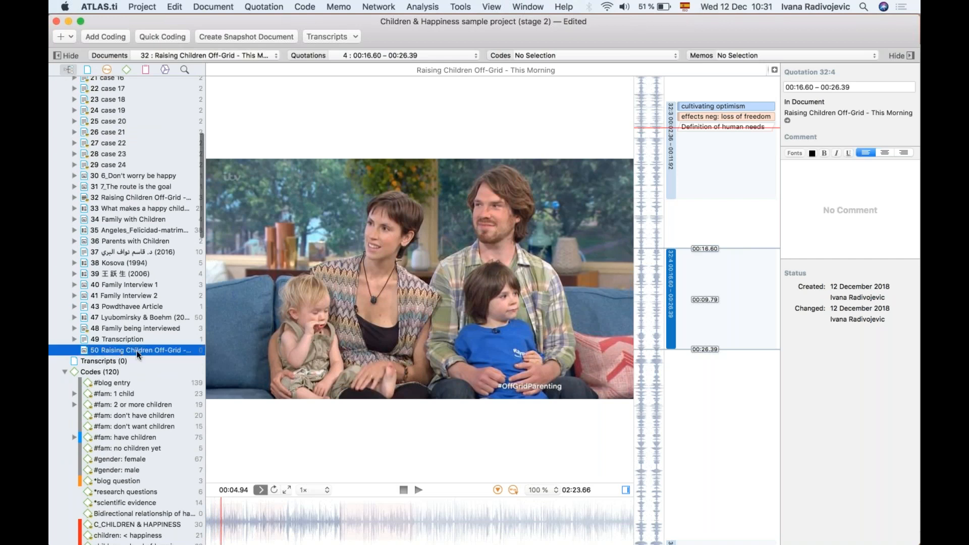
pyautogui.doubleClick(149, 349)
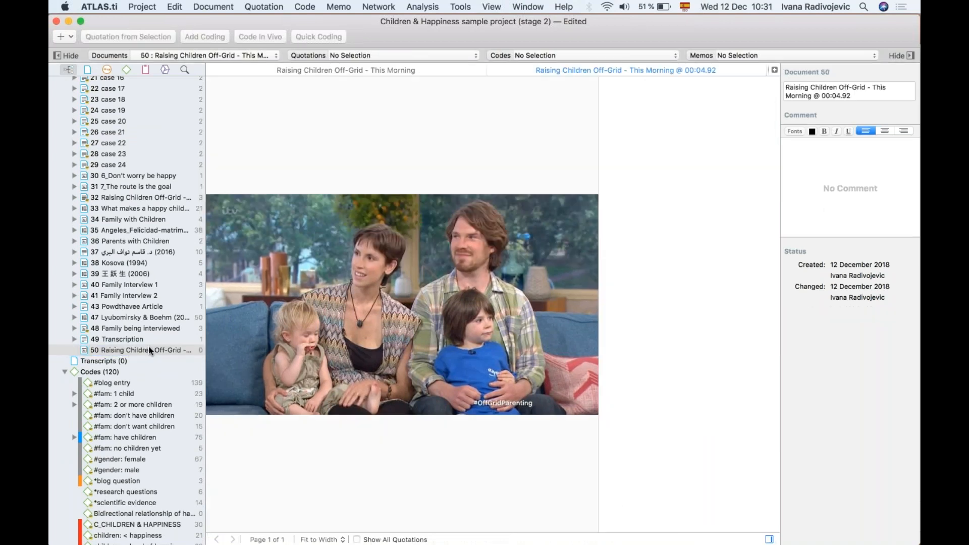
# Step: Widen the image area of the snapshot document against the margin and compare it with the source video
pyautogui.moveTo(598, 141); pyautogui.dragTo(675, 179)
pyautogui.click(407, 315)
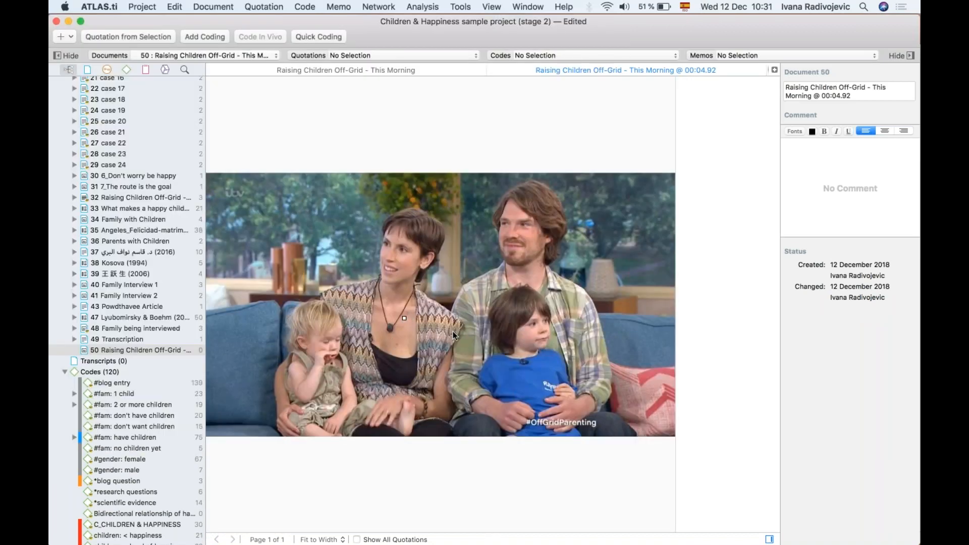
pyautogui.click(365, 71)
pyautogui.click(566, 71)
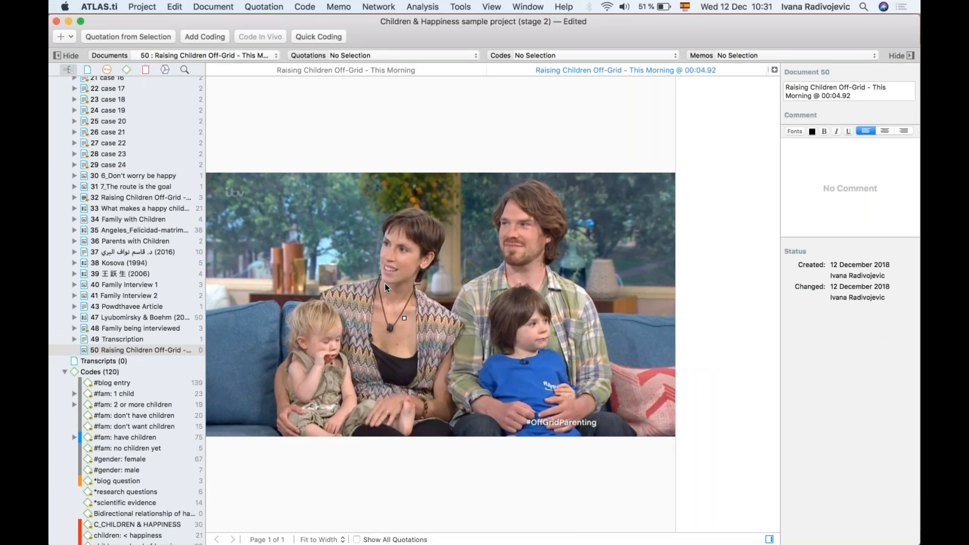
# Step: Create a quotation around the woman and toddler in the snapshot and assign the code "#fam: have children" to it
pyautogui.moveTo(276, 209); pyautogui.dragTo(469, 419)
pyautogui.moveTo(424, 323); pyautogui.dragTo(421, 317)
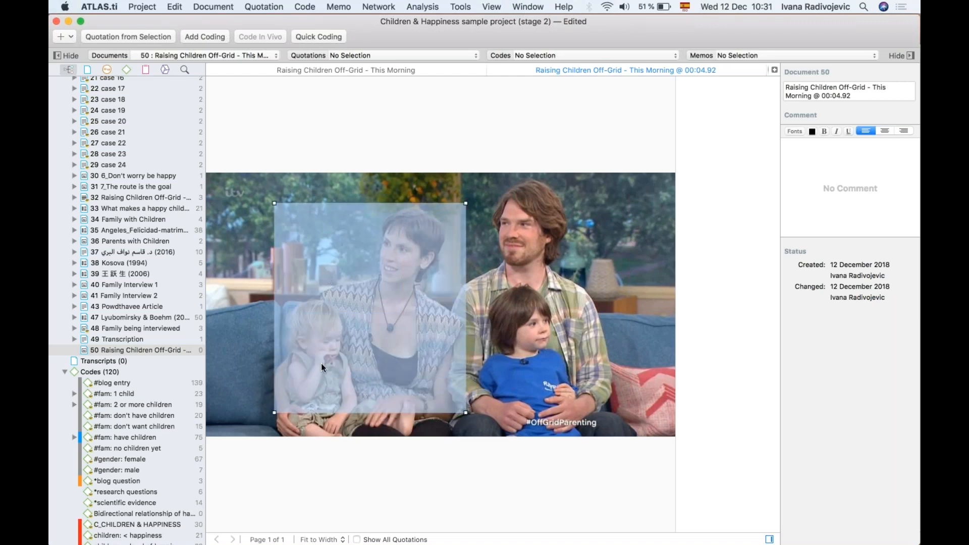
pyautogui.rightClick(393, 317)
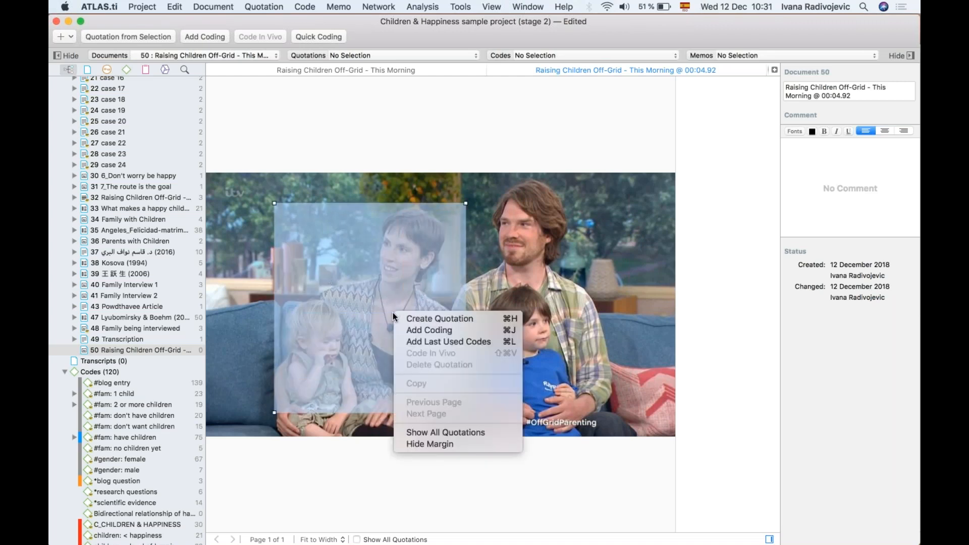
pyautogui.click(475, 320)
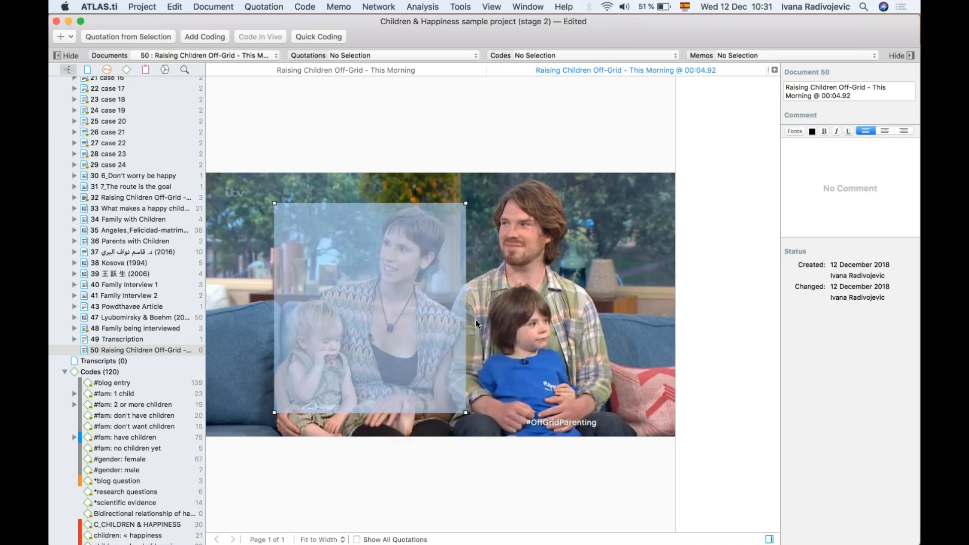
pyautogui.scroll(-5, 145, 441)
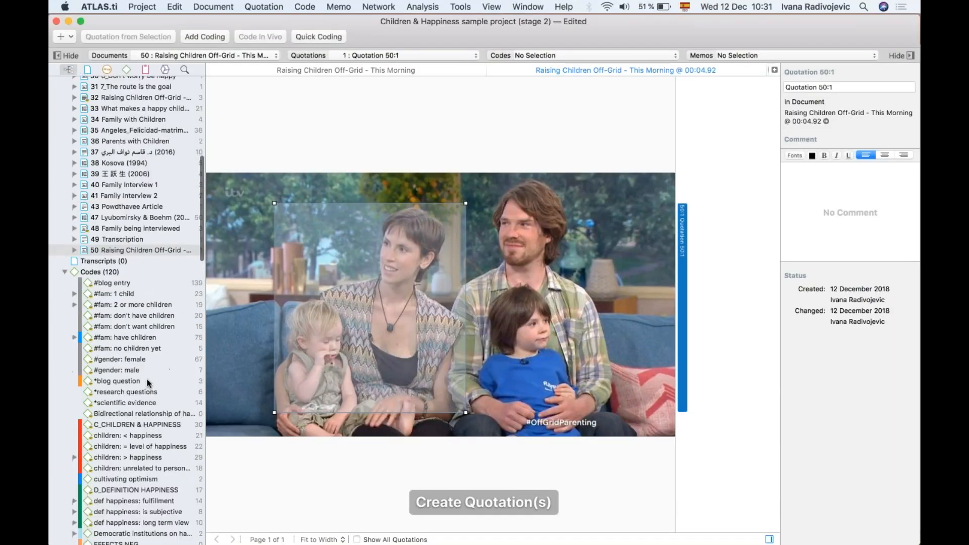
pyautogui.moveTo(124, 338); pyautogui.dragTo(353, 308)
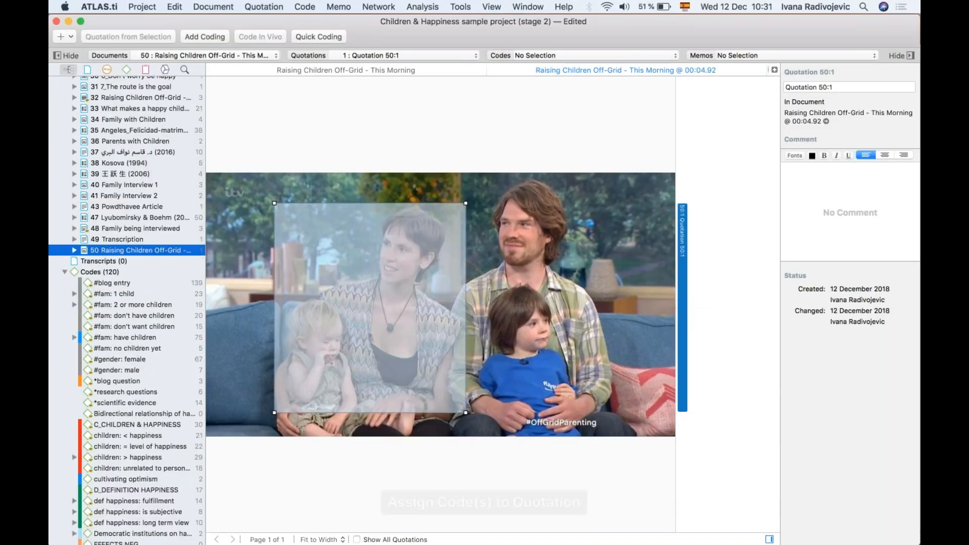
pyautogui.click(577, 210)
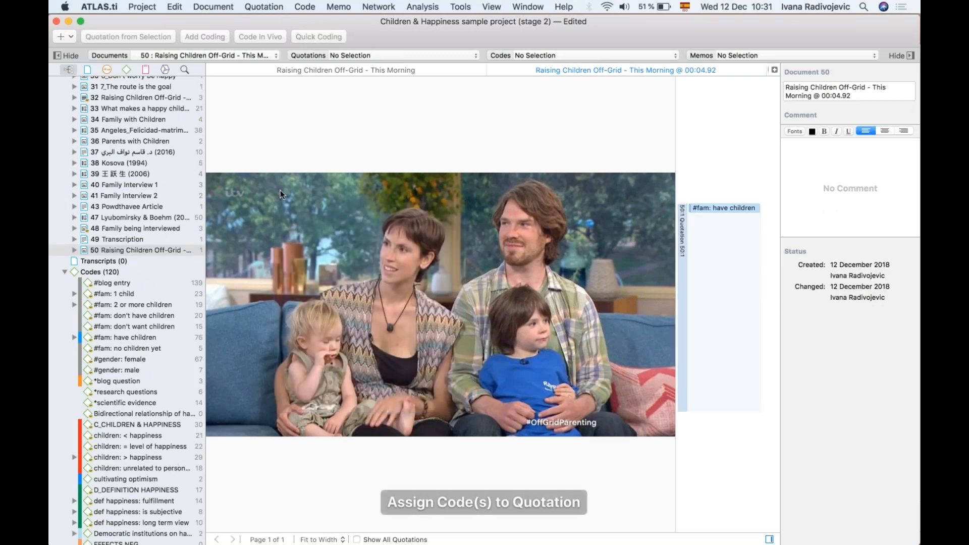
# Step: Select a rectangle around the whole family in the snapshot and code it with "#fam: have children"
pyautogui.moveTo(246, 190); pyautogui.dragTo(635, 417)
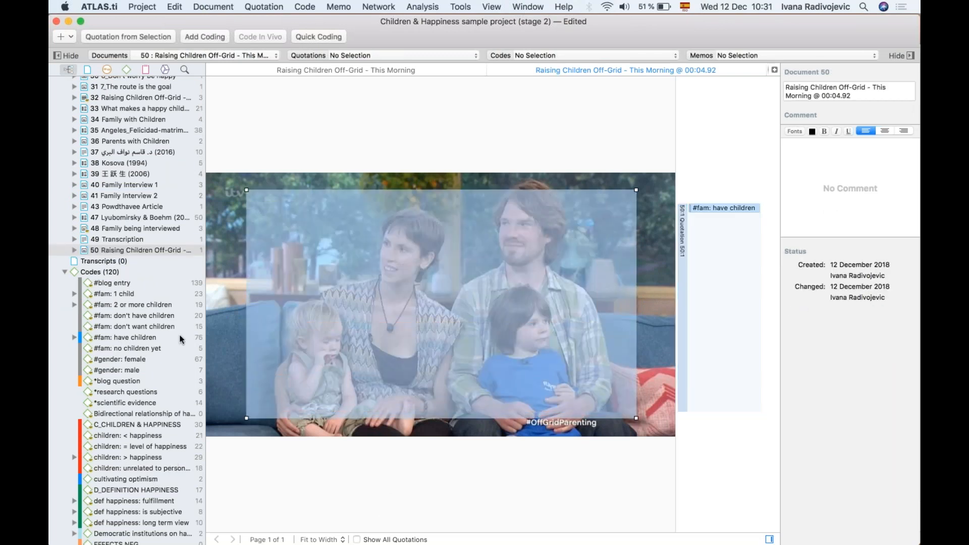
pyautogui.scroll(-5, 132, 419)
pyautogui.scroll(-3, 133, 420)
pyautogui.scroll(2, 133, 419)
pyautogui.moveTo(123, 100); pyautogui.dragTo(412, 286)
pyautogui.click(663, 277)
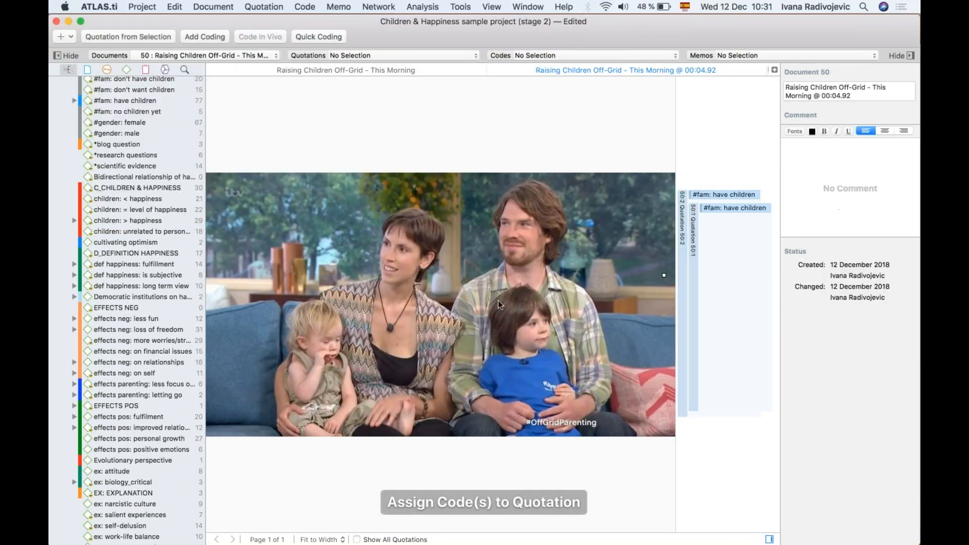
# Step: Select the area around the boy in the blue shirt and code it with "effects pos: fulfilment"
pyautogui.moveTo(492, 289); pyautogui.dragTo(571, 369)
pyautogui.moveTo(121, 417); pyautogui.dragTo(674, 317)
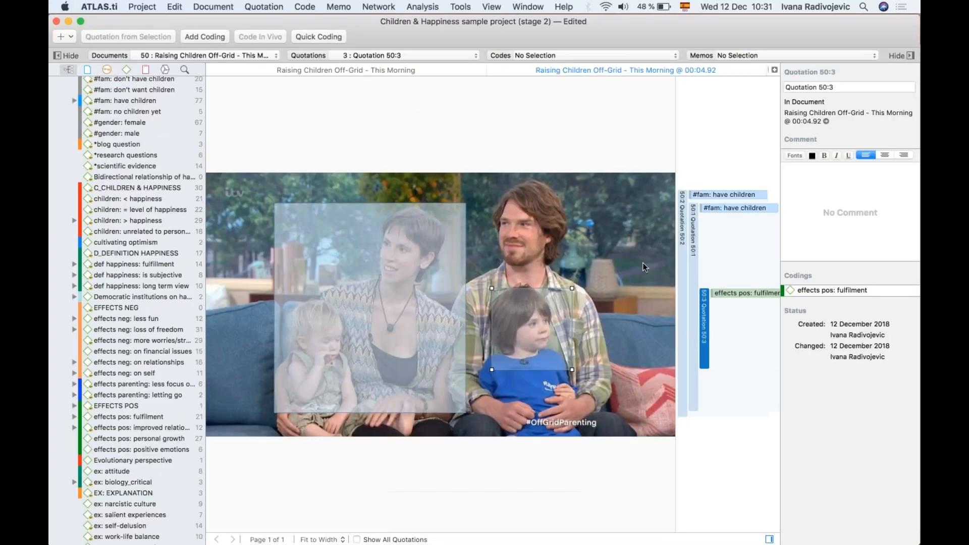
pyautogui.click(553, 129)
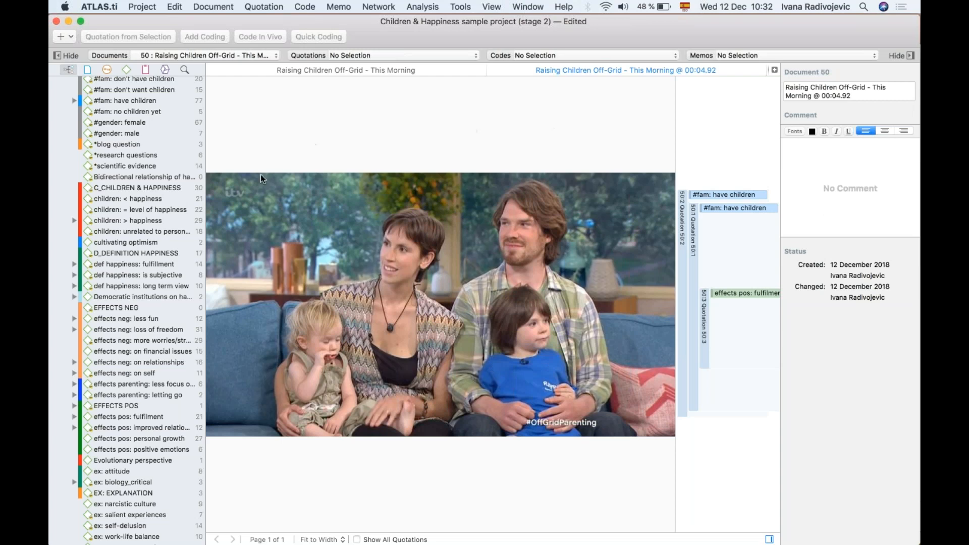
# Step: Collapse the Documents, Codes and Memos branches of the project tree and close both open documents
pyautogui.scroll(15, 147, 228)
pyautogui.click(64, 92)
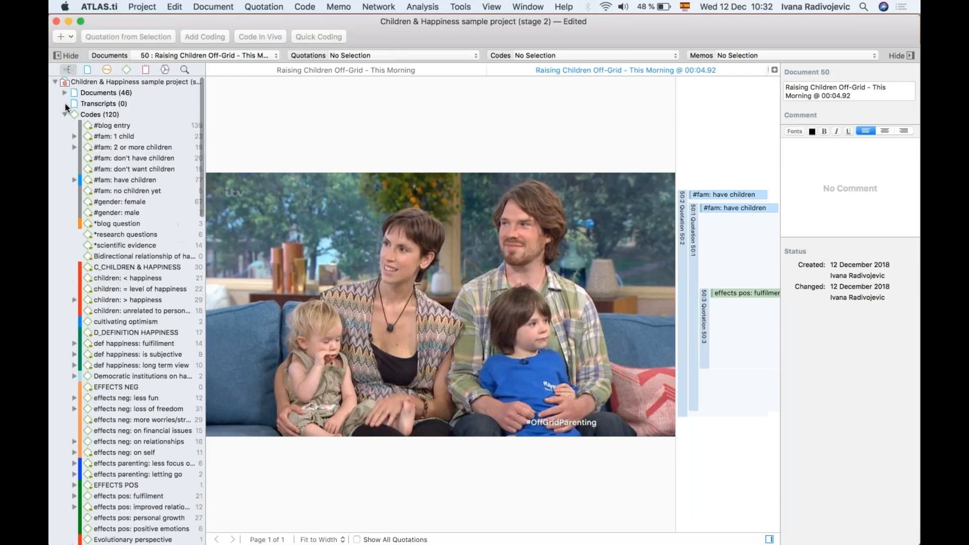
pyautogui.click(64, 114)
pyautogui.click(64, 125)
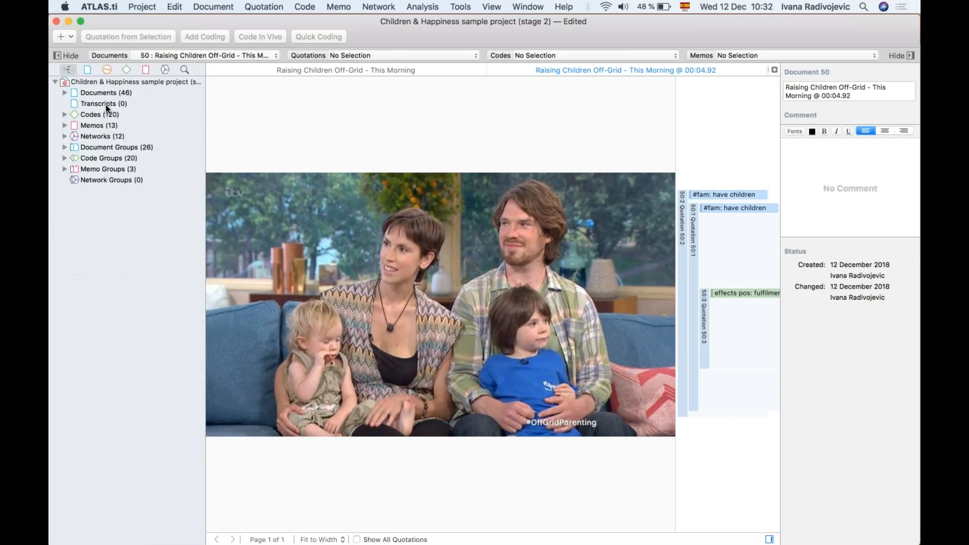
pyautogui.click(212, 71)
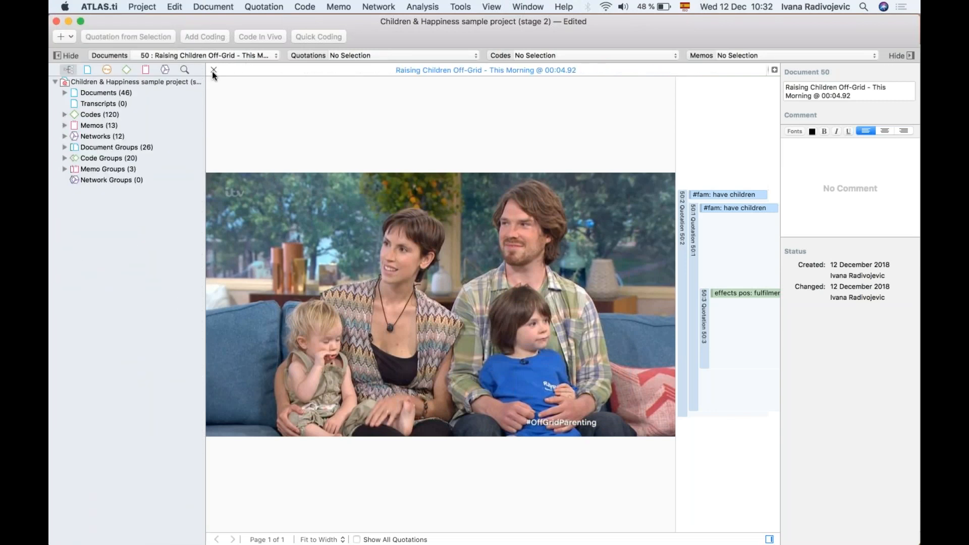
pyautogui.click(212, 72)
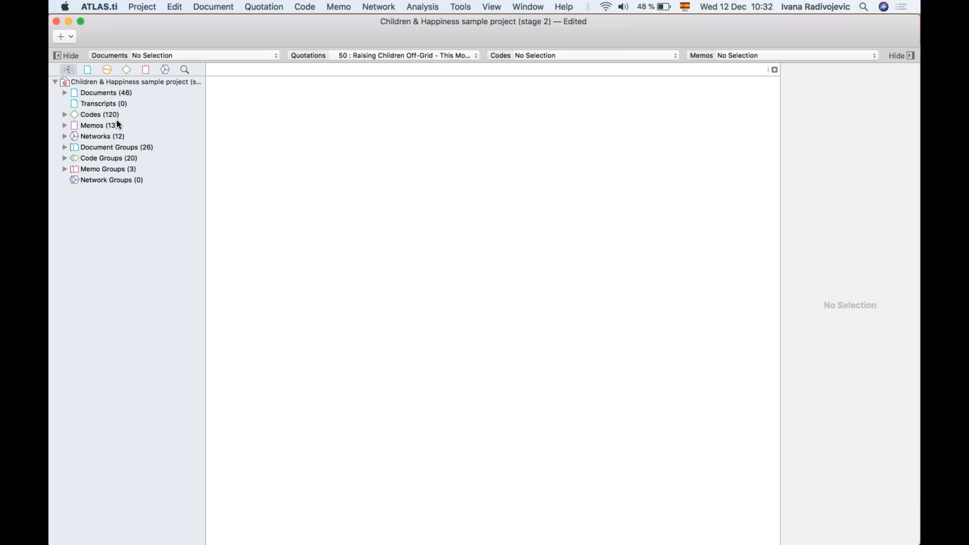
pyautogui.click(64, 114)
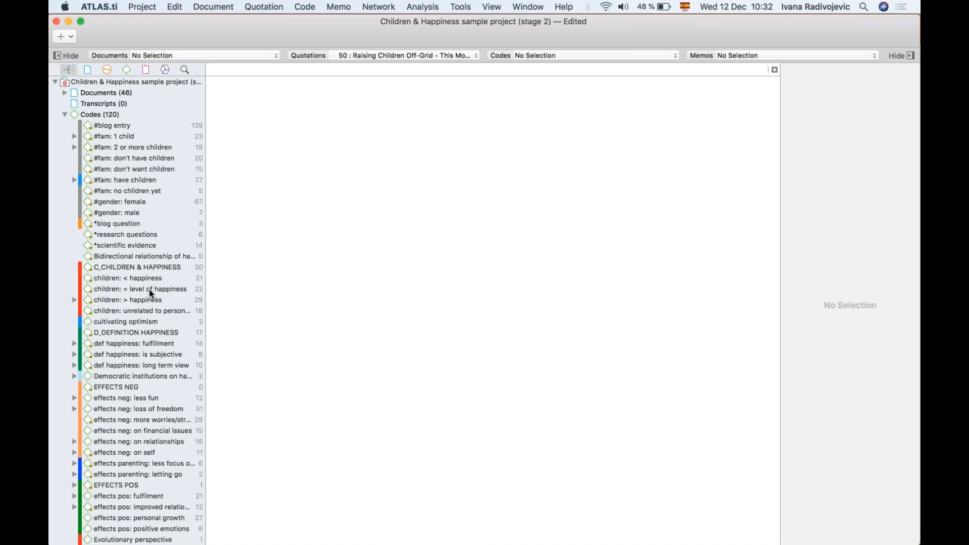
pyautogui.click(64, 115)
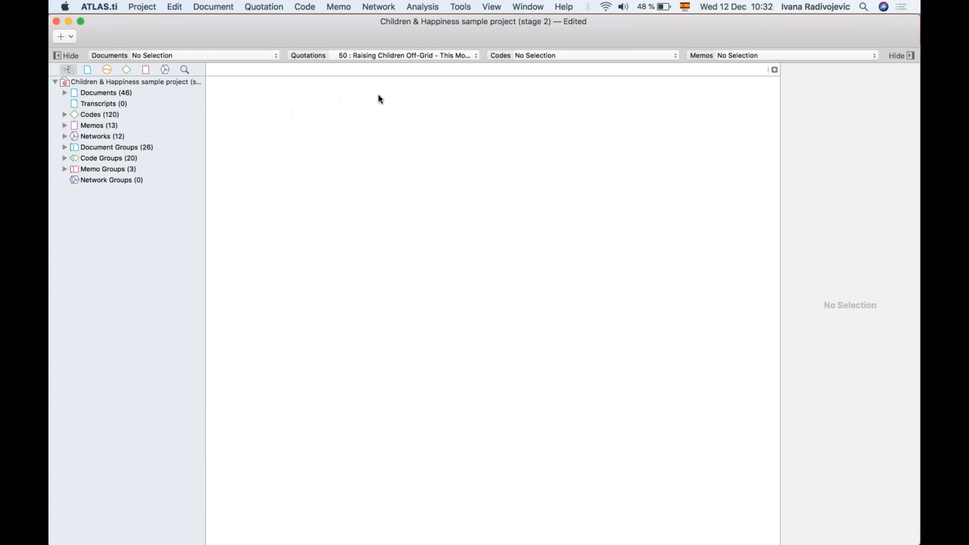
pyautogui.click(304, 5)
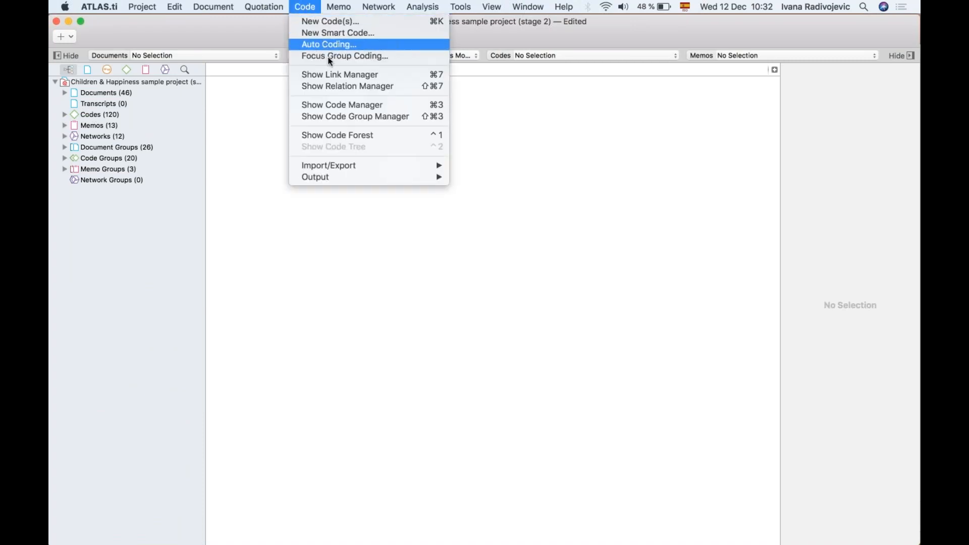
pyautogui.click(433, 110)
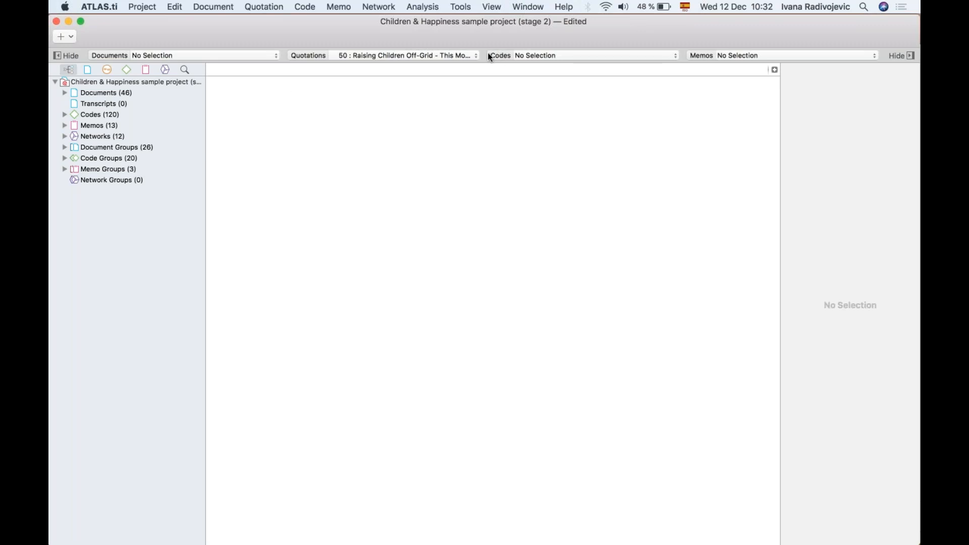
# Step: Open the Code Manager, then move and widen its window until the linked-code and group columns show
pyautogui.doubleClick(90, 115)
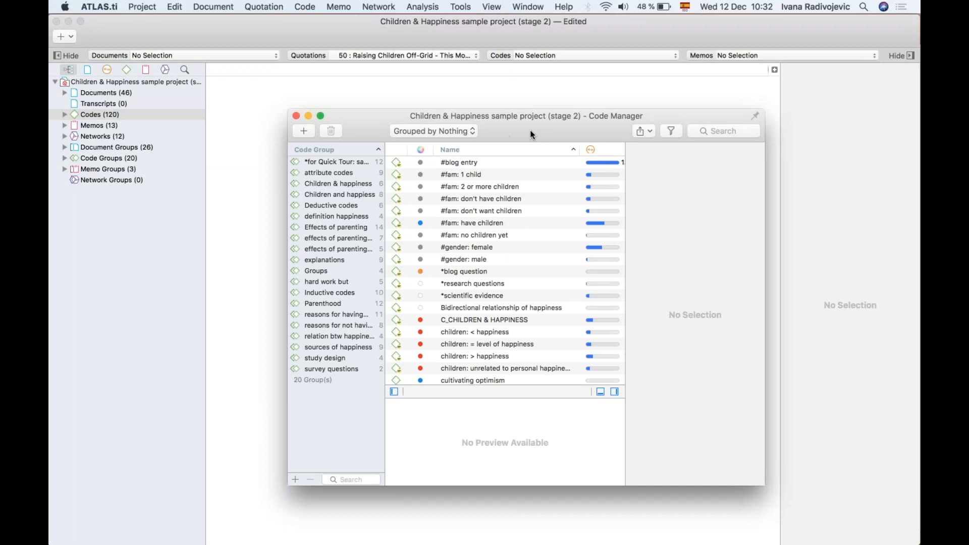
pyautogui.moveTo(532, 131); pyautogui.dragTo(473, 103)
pyautogui.moveTo(690, 236); pyautogui.dragTo(837, 238)
pyautogui.moveTo(838, 189); pyautogui.dragTo(865, 190)
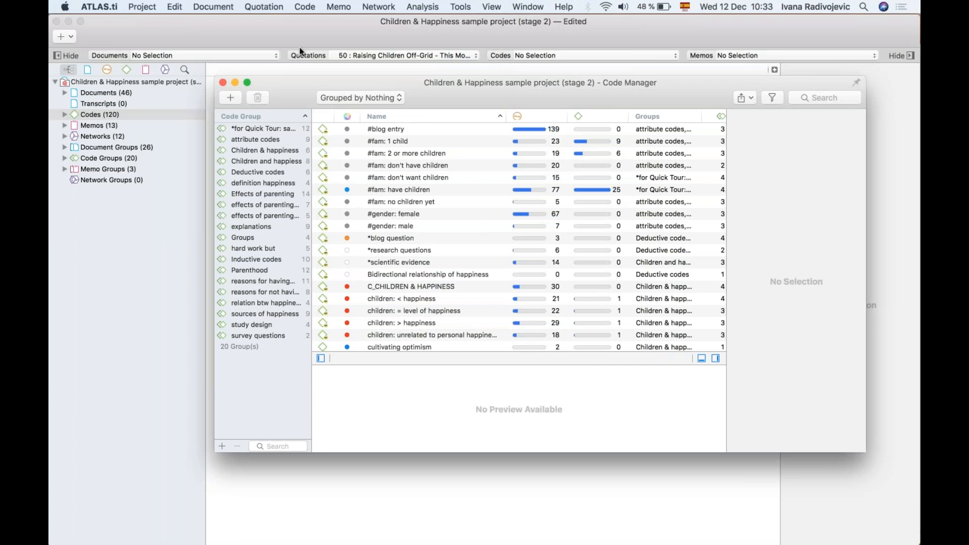
pyautogui.moveTo(620, 93); pyautogui.dragTo(596, 94)
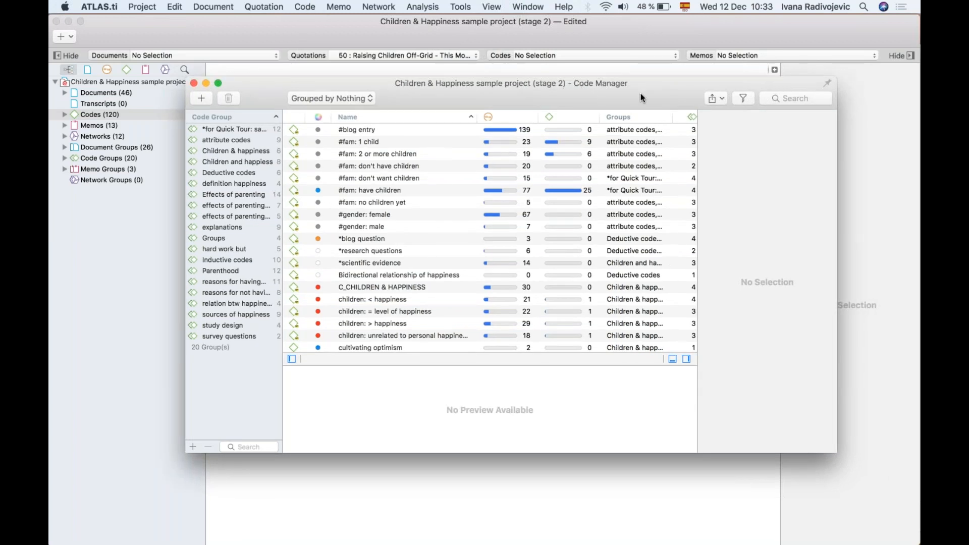
# Step: Look through the code list, select the code "#blog entry" and enlarge the preview area to read its quotations
pyautogui.scroll(-15, 373, 255)
pyautogui.scroll(15, 373, 255)
pyautogui.click(353, 129)
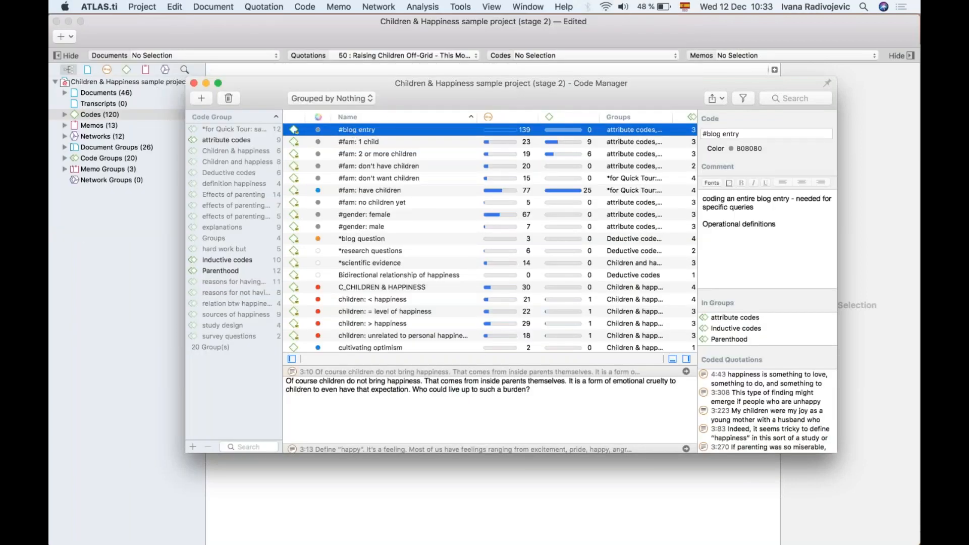
pyautogui.moveTo(453, 355); pyautogui.dragTo(453, 289)
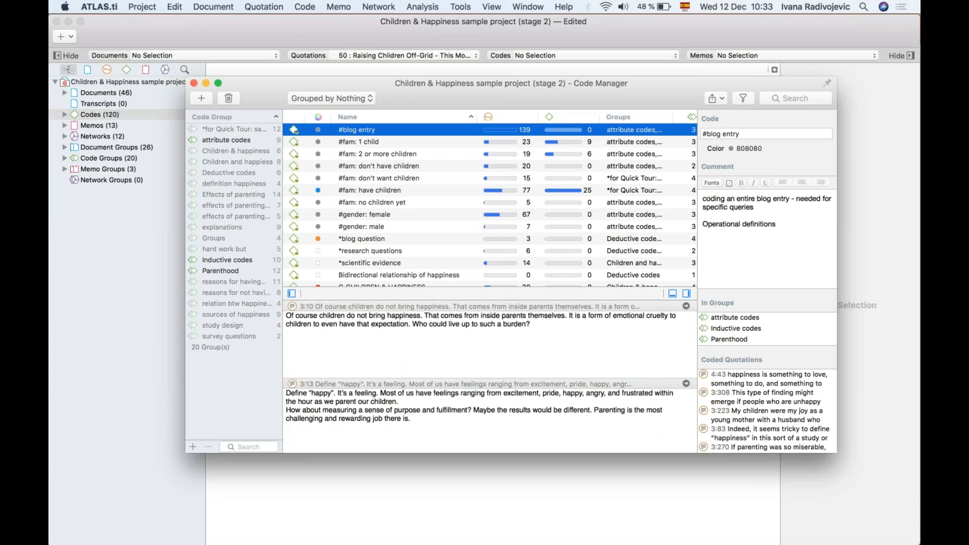
pyautogui.scroll(-5, 489, 374)
pyautogui.scroll(5, 490, 373)
# Step: Show quotation 3:10 in the context of its document and return to the Code Manager window
pyautogui.click(686, 306)
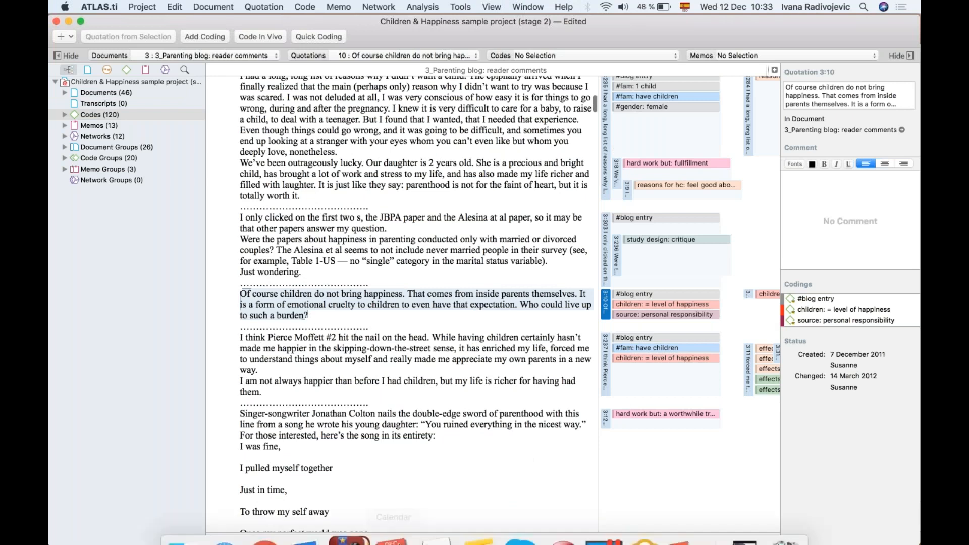
pyautogui.rightClick(557, 507)
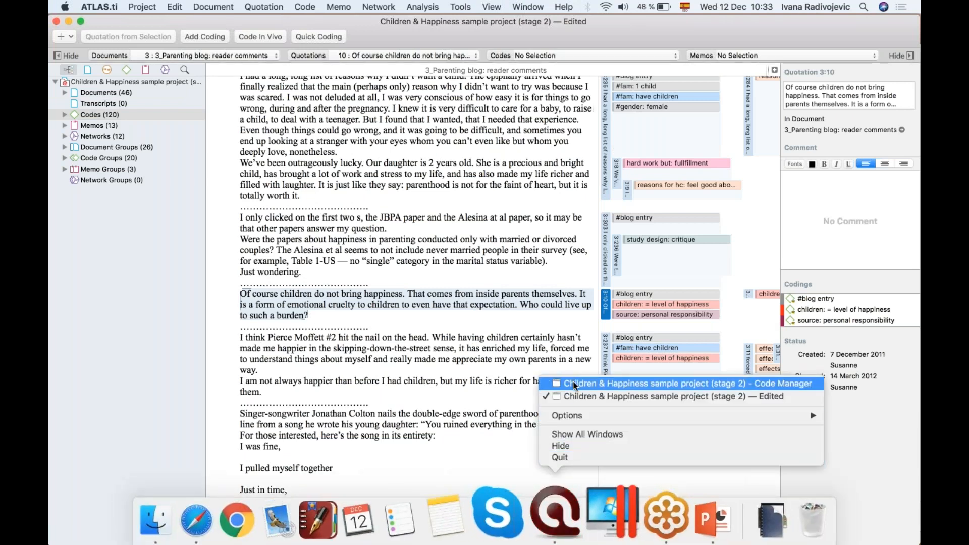
pyautogui.click(573, 383)
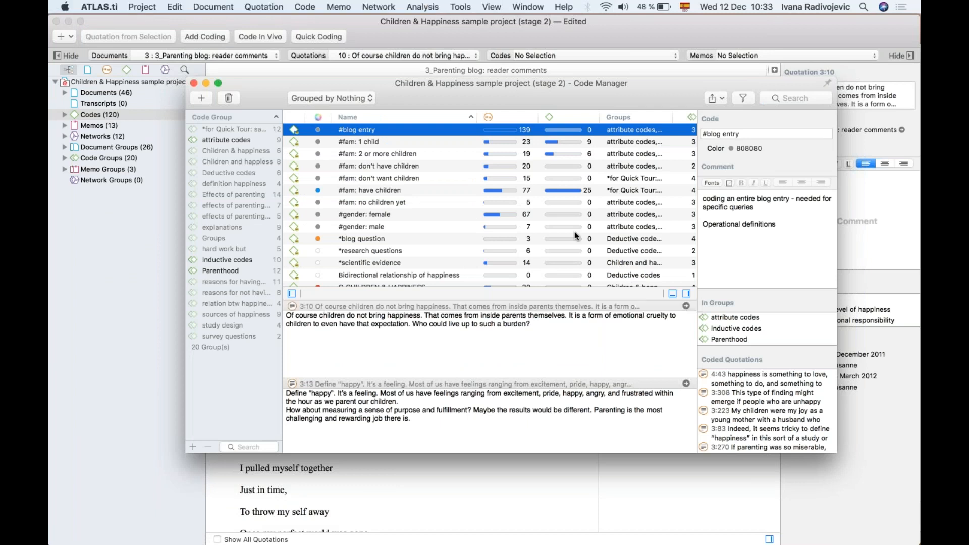
# Step: Shrink the quotation preview area and look through the details of "#blog entry" down to its coded quotations
pyautogui.moveTo(574, 300); pyautogui.dragTo(573, 371)
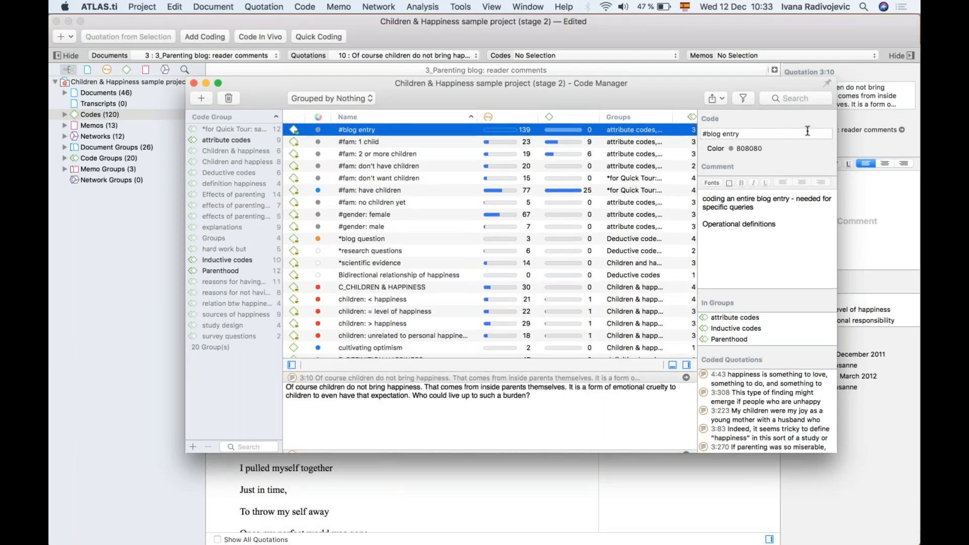
pyautogui.click(737, 133)
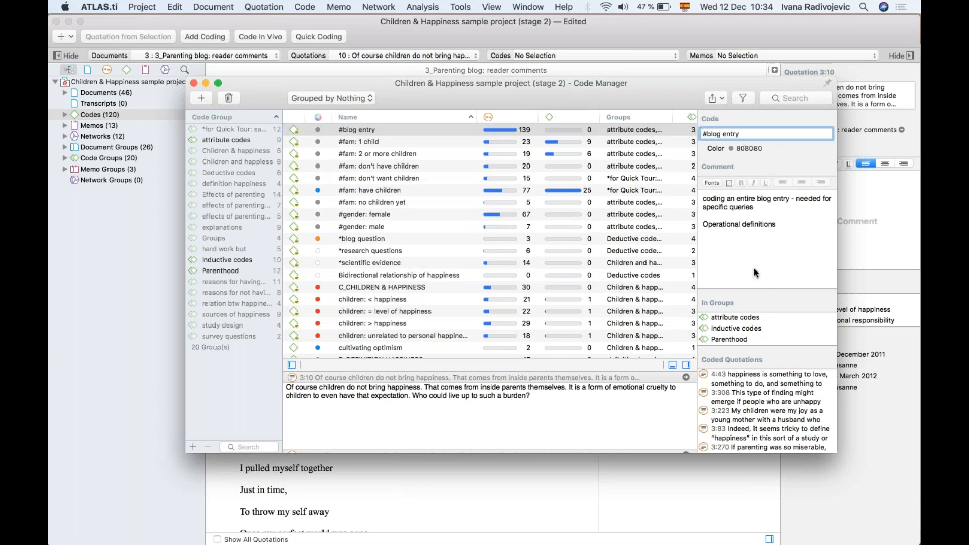
pyautogui.scroll(-5, 744, 346)
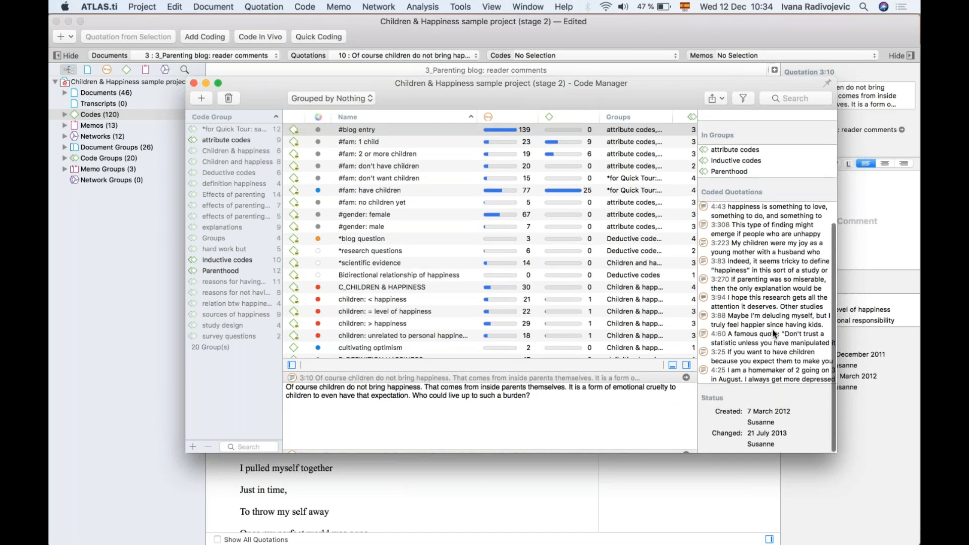
# Step: Show coded quotation 3:88 in its document, then return to the Code Manager window
pyautogui.doubleClick(726, 320)
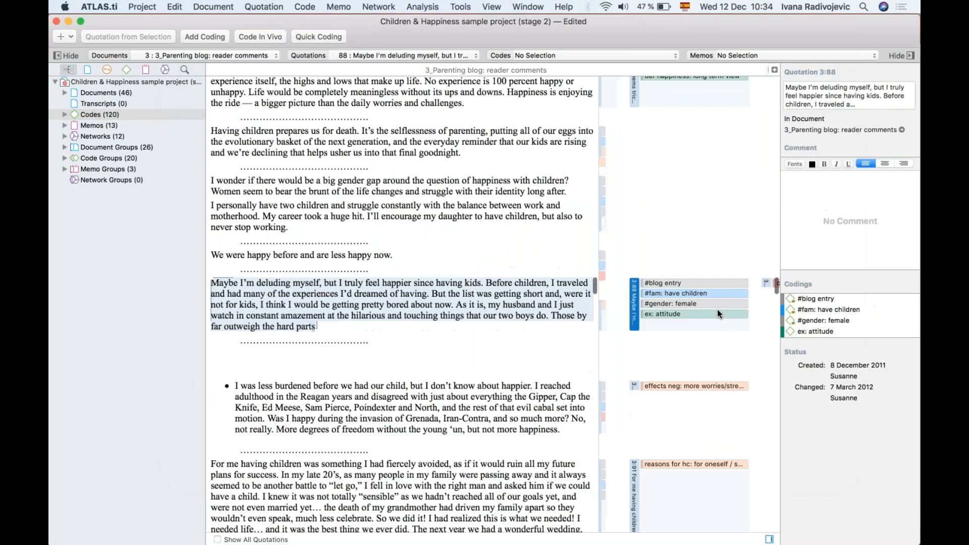
pyautogui.moveTo(518, 506)
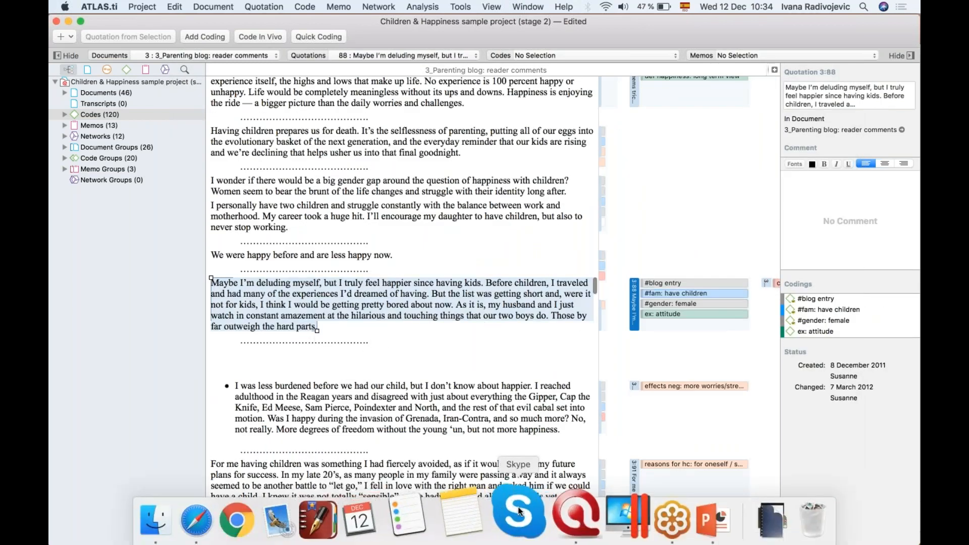
pyautogui.rightClick(556, 513)
pyautogui.click(578, 385)
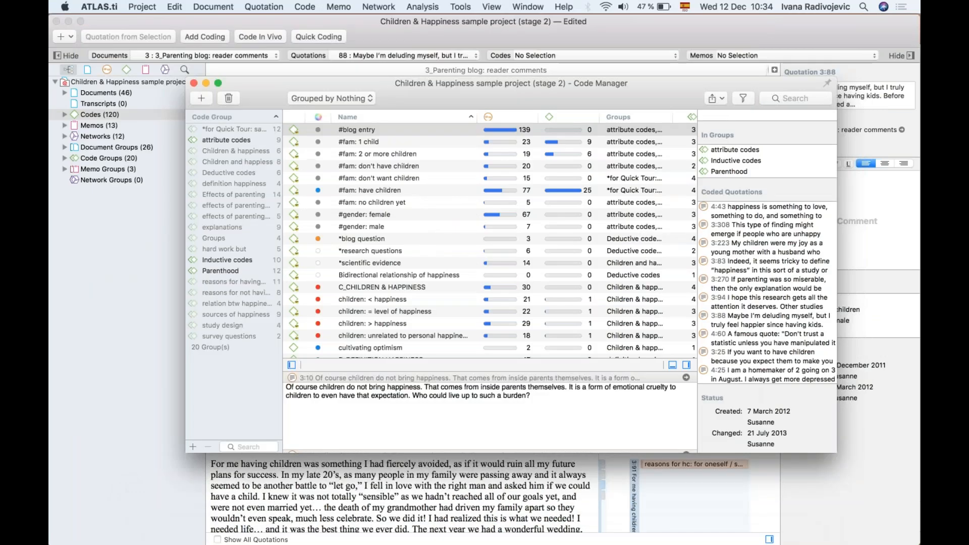
pyautogui.scroll(-2, 760, 424)
pyautogui.scroll(5, 742, 395)
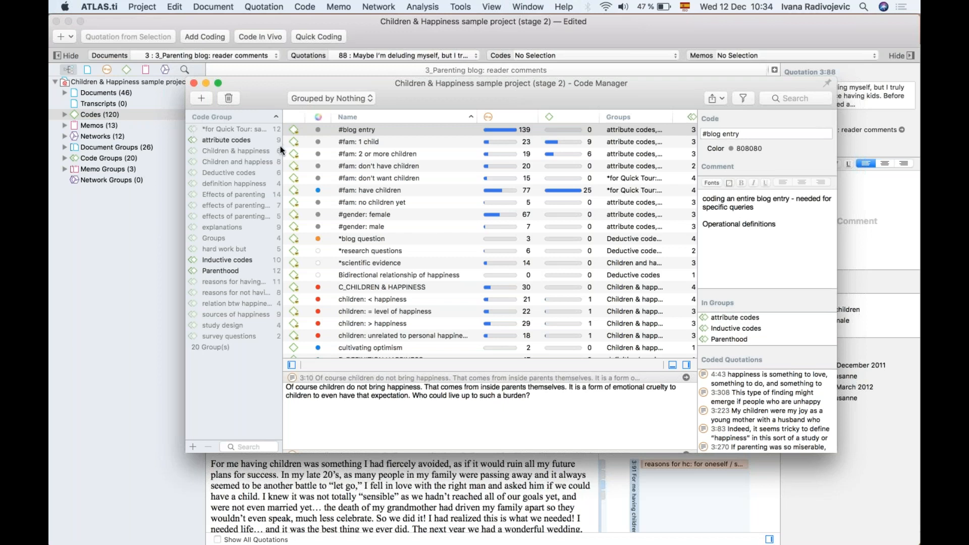
# Step: Widen the code group list until the full group names are readable
pyautogui.moveTo(280, 146); pyautogui.dragTo(346, 157)
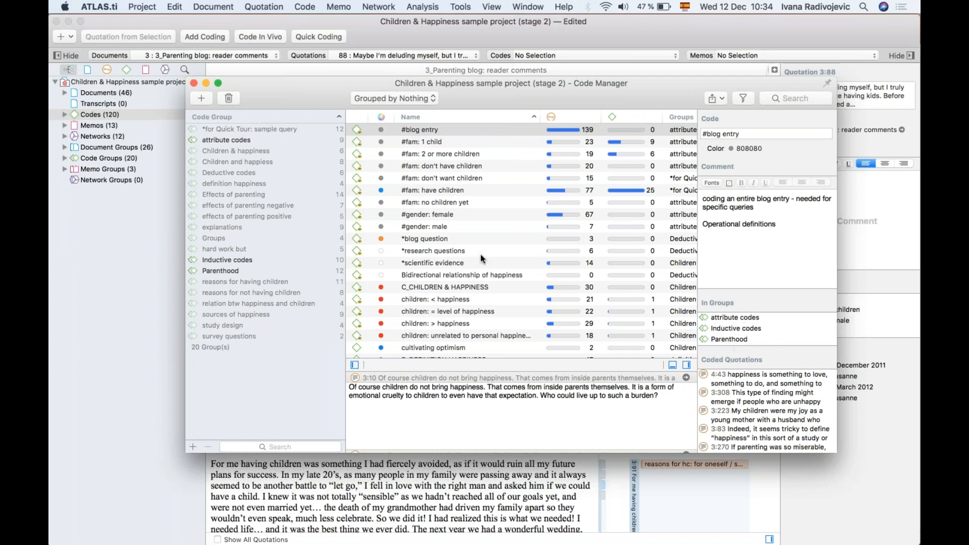
pyautogui.scroll(-2, 402, 271)
pyautogui.scroll(2, 402, 271)
# Step: Create a code group named "Family" from the codes "*research questions", "*scientific evidence" and "Bidirectional relationship of happiness"
pyautogui.click(426, 276)
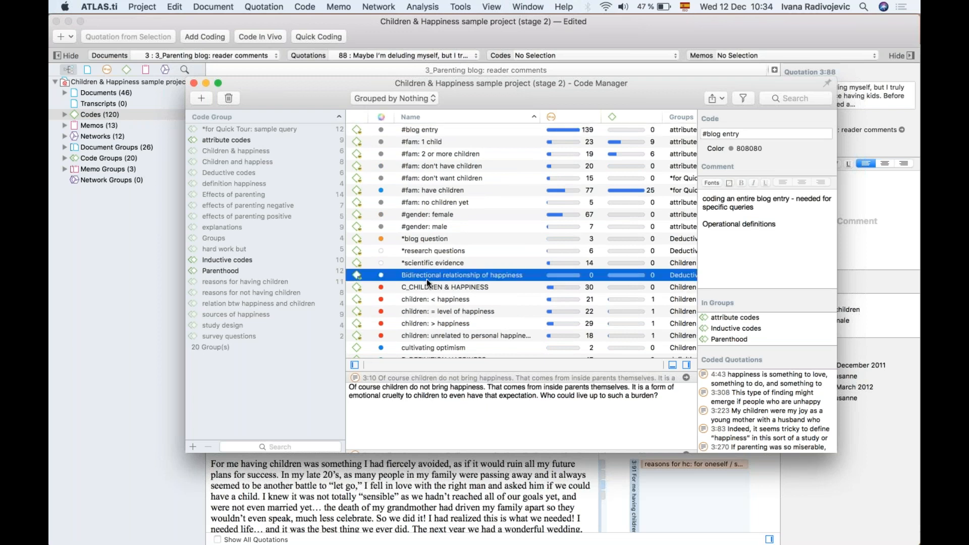
pyautogui.click(425, 250)
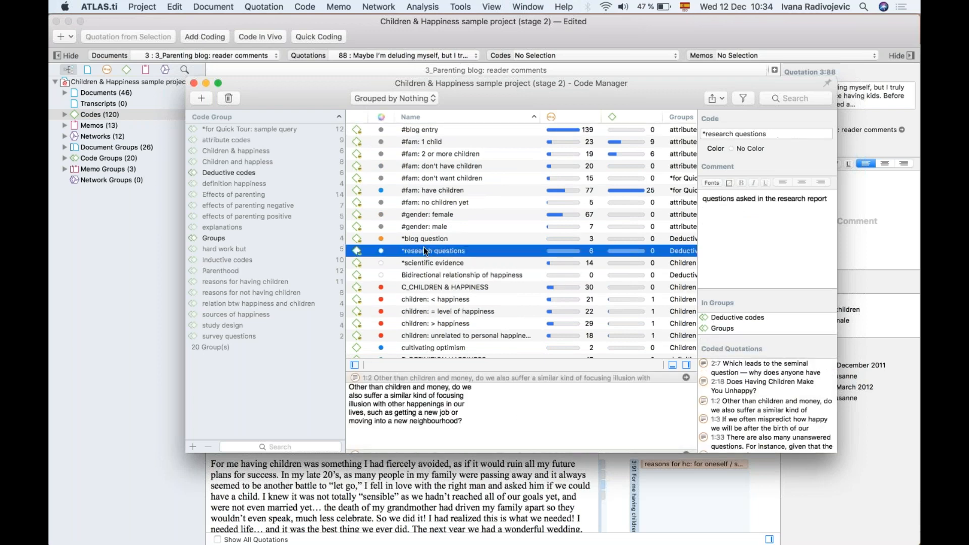
pyautogui.keyDown('shift'); pyautogui.click(424, 276); pyautogui.keyUp('shift')
pyautogui.moveTo(432, 266); pyautogui.dragTo(248, 383)
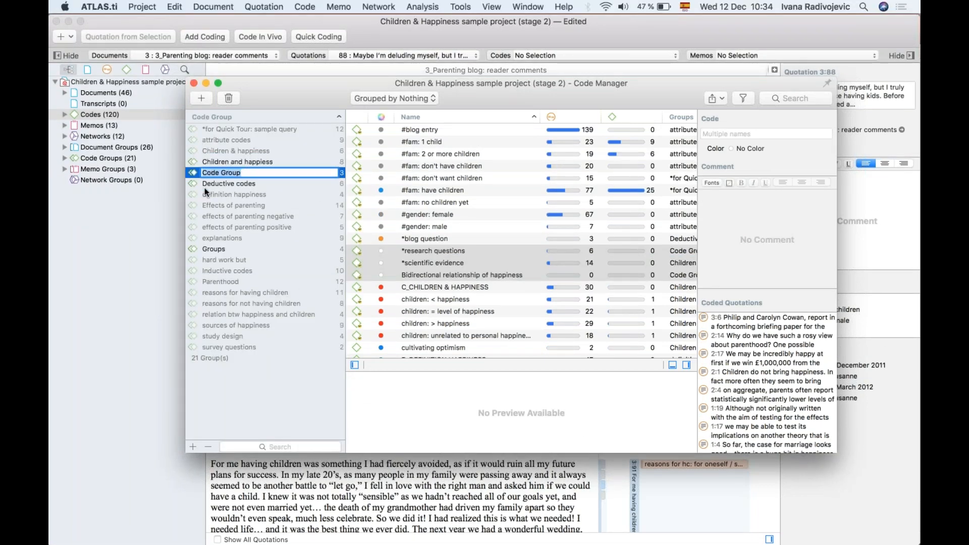
pyautogui.write('Family')
pyautogui.press('Return')
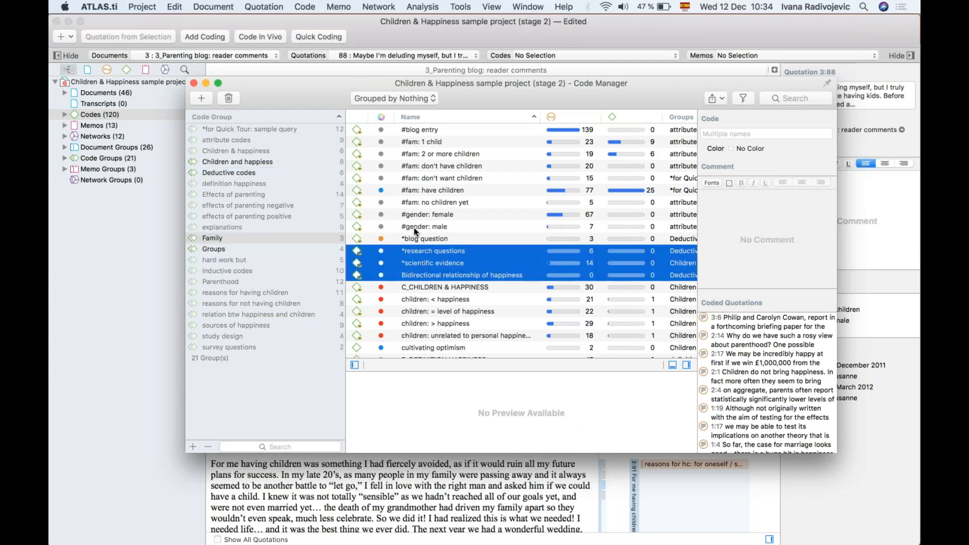
# Step: Add the five codes from "#fam: 1 child" through "#fam: have children" to the Family code group
pyautogui.click(422, 228)
pyautogui.click(426, 192)
pyautogui.keyDown('super'); pyautogui.click(417, 143); pyautogui.keyUp('super')
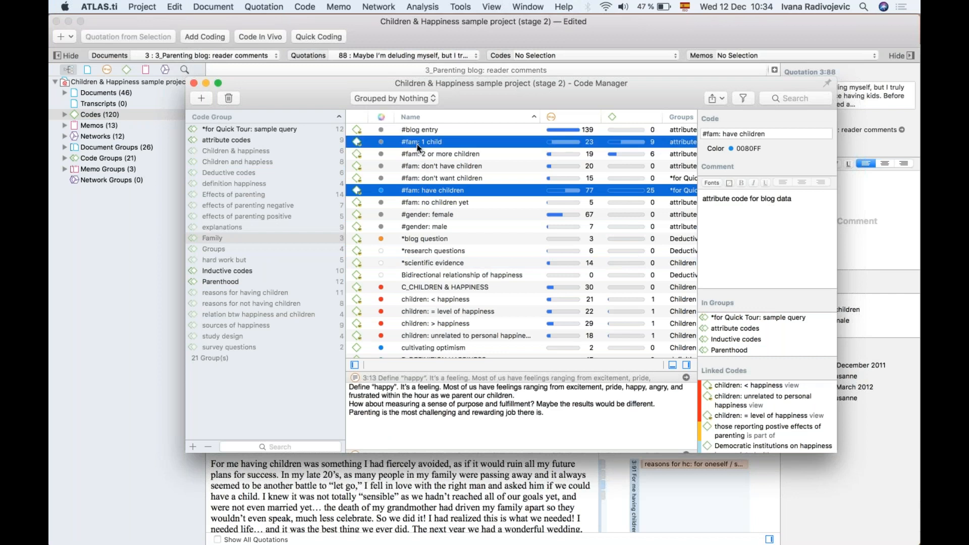
pyautogui.keyDown('super'); pyautogui.click(425, 176); pyautogui.keyUp('super')
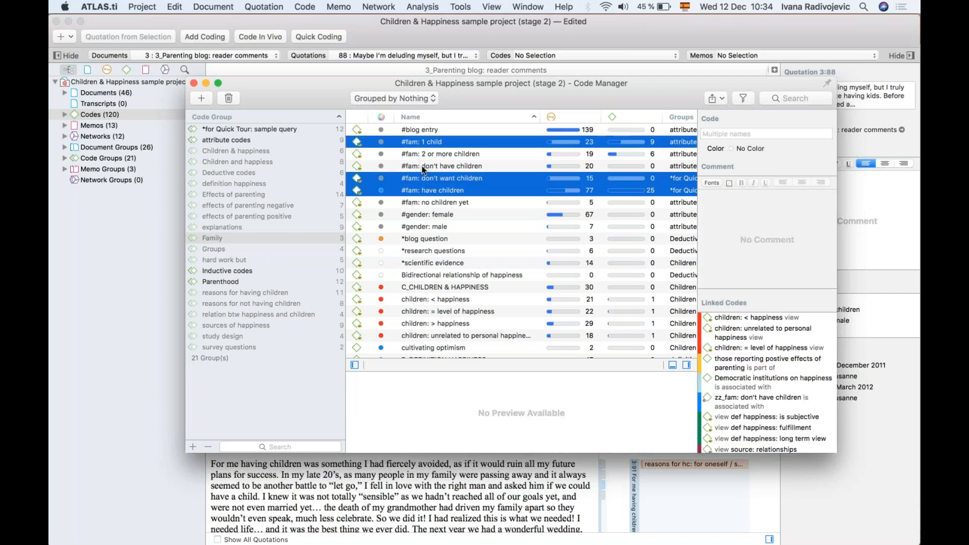
pyautogui.keyDown('super'); pyautogui.click(422, 166); pyautogui.keyUp('super')
pyautogui.keyDown('super'); pyautogui.click(419, 157); pyautogui.keyUp('super')
pyautogui.moveTo(386, 163); pyautogui.dragTo(211, 238)
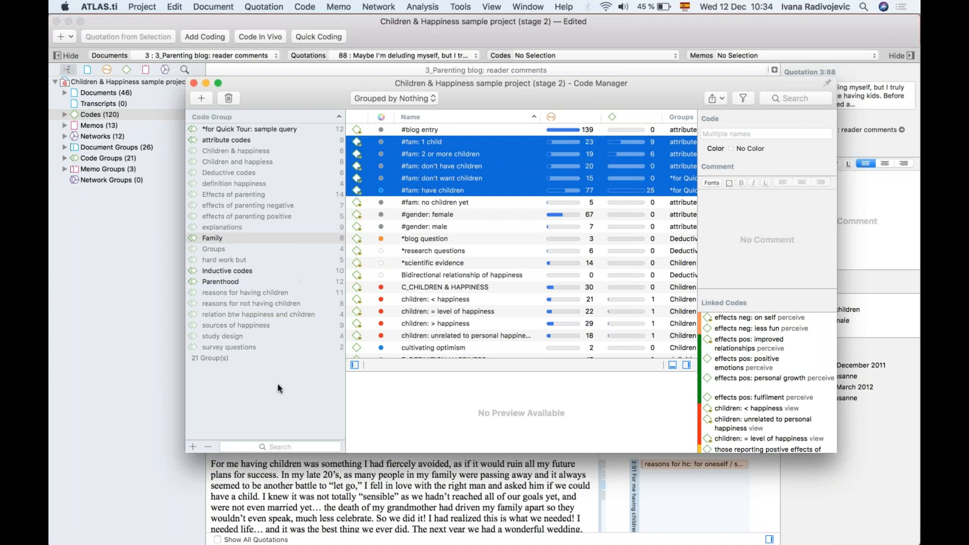
pyautogui.click(262, 394)
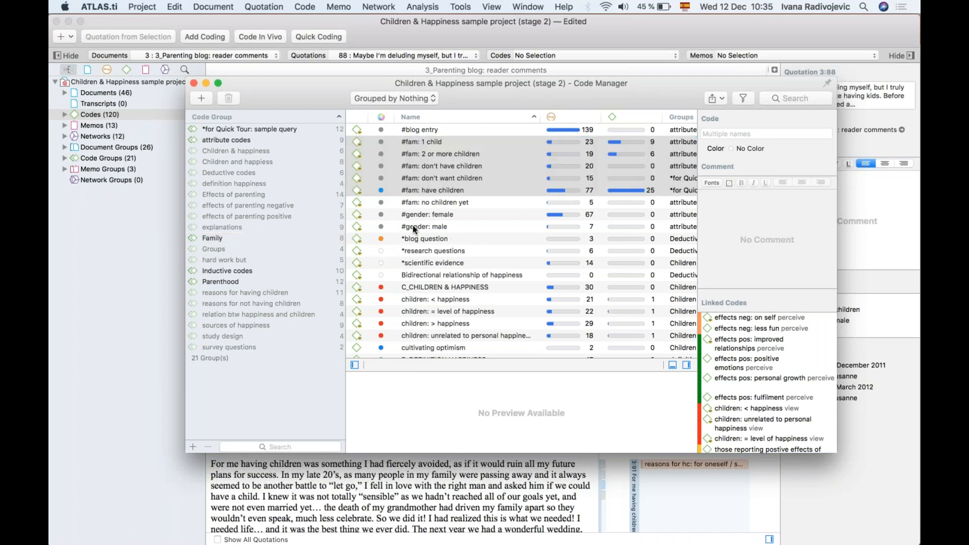
# Step: Set the color of the codes "*research questions" and "*scientific evidence" to Muddy Blue
pyautogui.scroll(-2, 399, 279)
pyautogui.scroll(2, 397, 270)
pyautogui.click(380, 250)
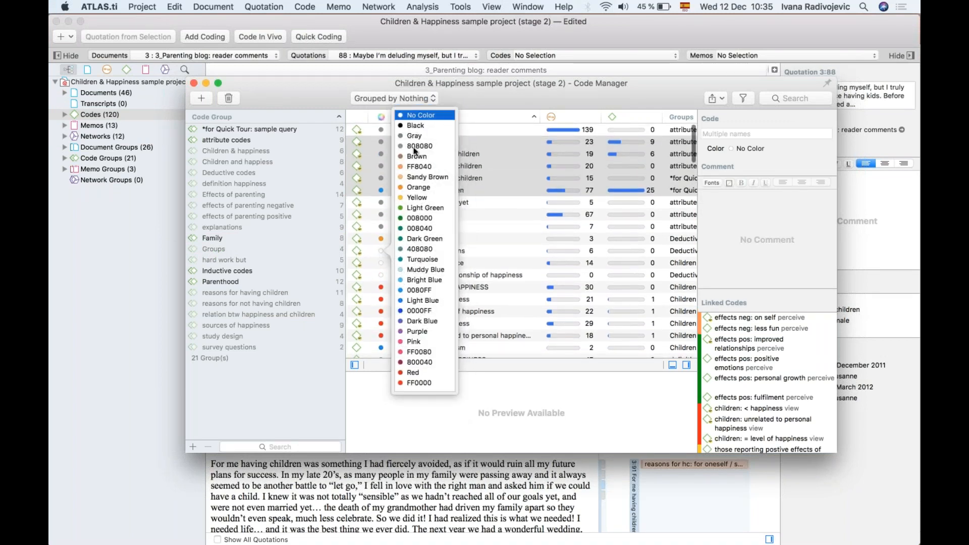
pyautogui.click(420, 268)
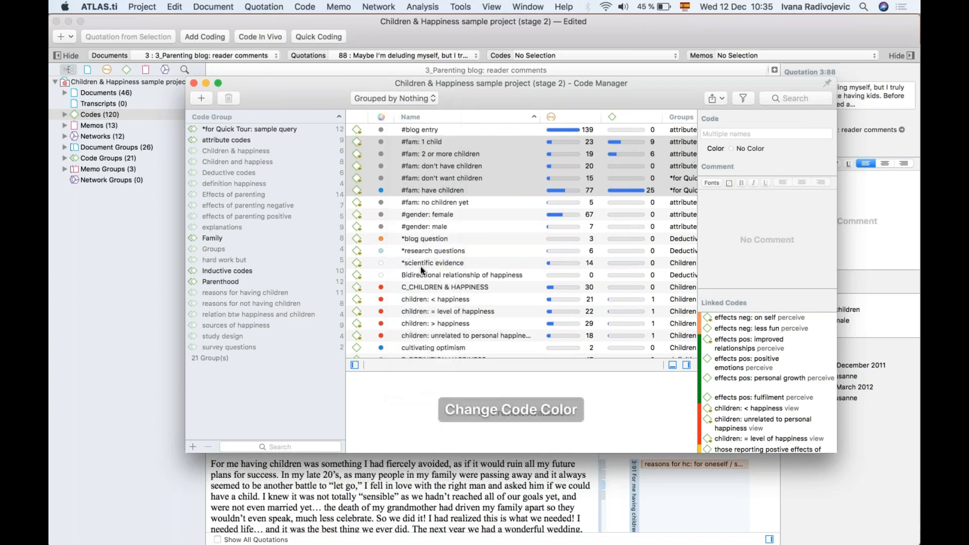
pyautogui.click(382, 262)
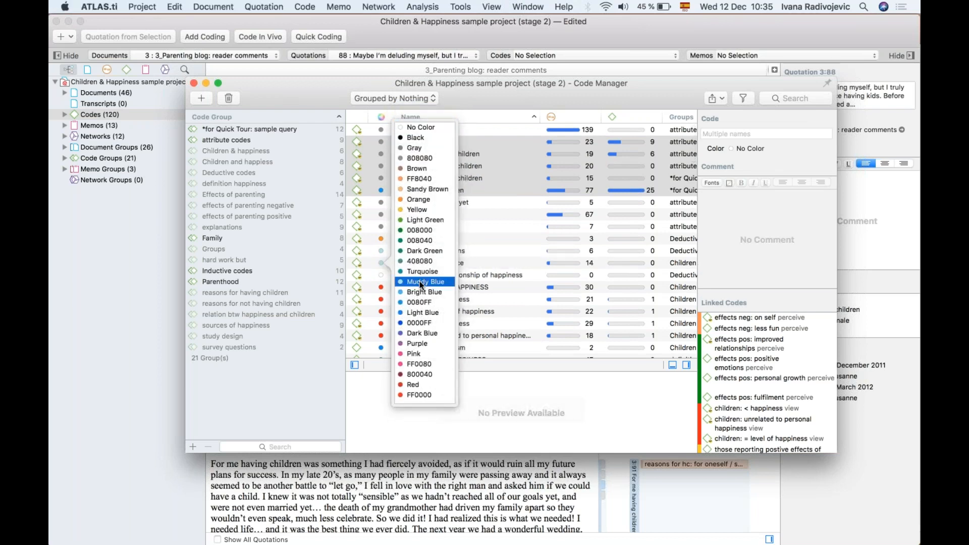
pyautogui.click(419, 283)
# Step: Change the color of the code "#blog entry" to Bright Blue in its code details
pyautogui.click(441, 130)
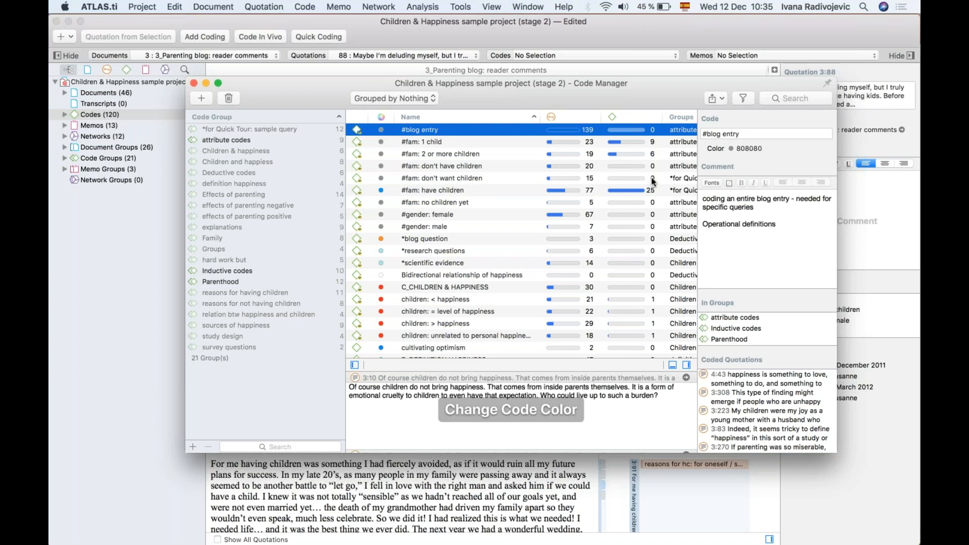
pyautogui.click(730, 148)
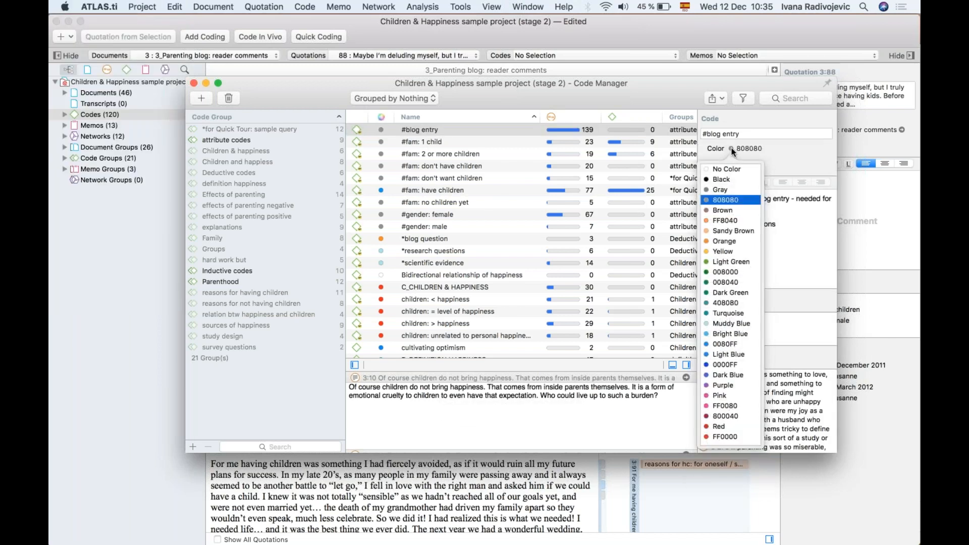
pyautogui.click(726, 333)
pyautogui.click(525, 180)
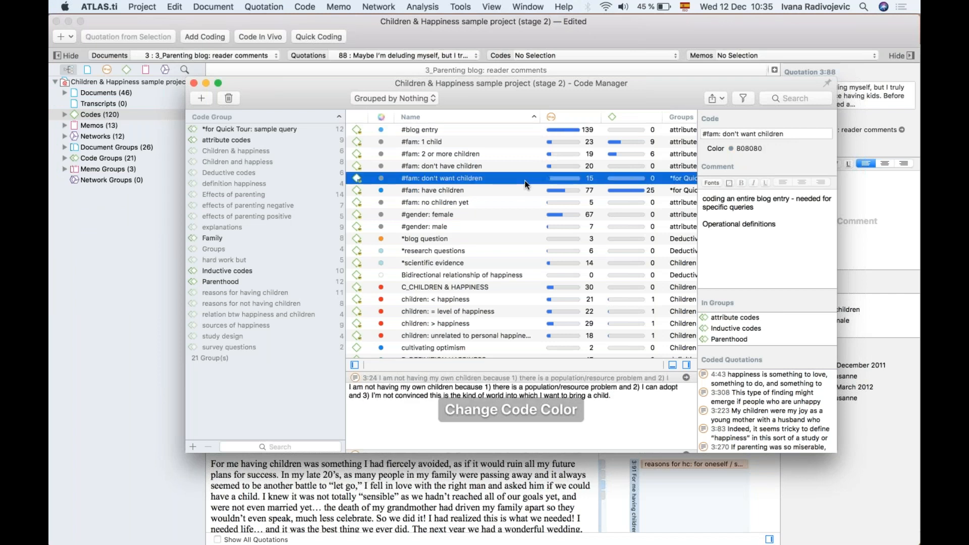
pyautogui.scroll(-4, 525, 185)
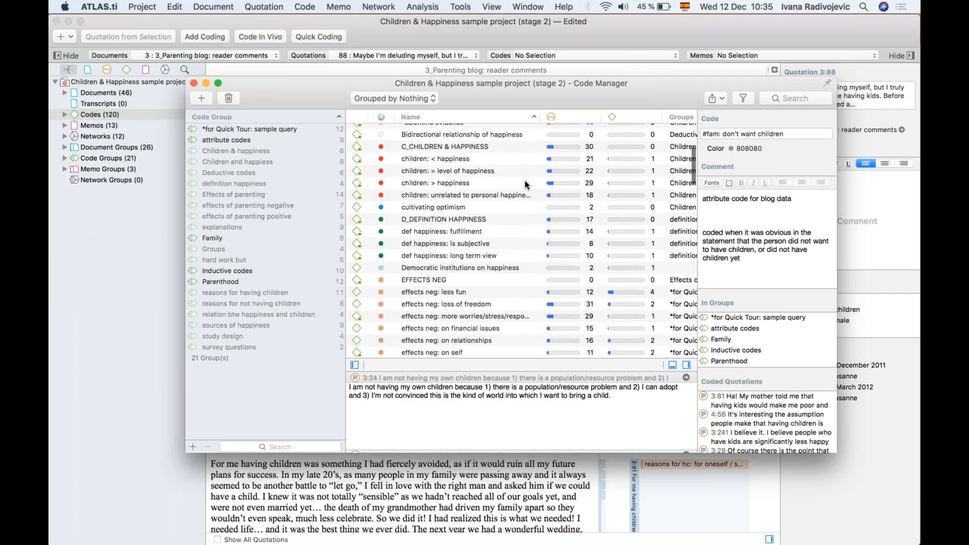
pyautogui.scroll(2, 525, 185)
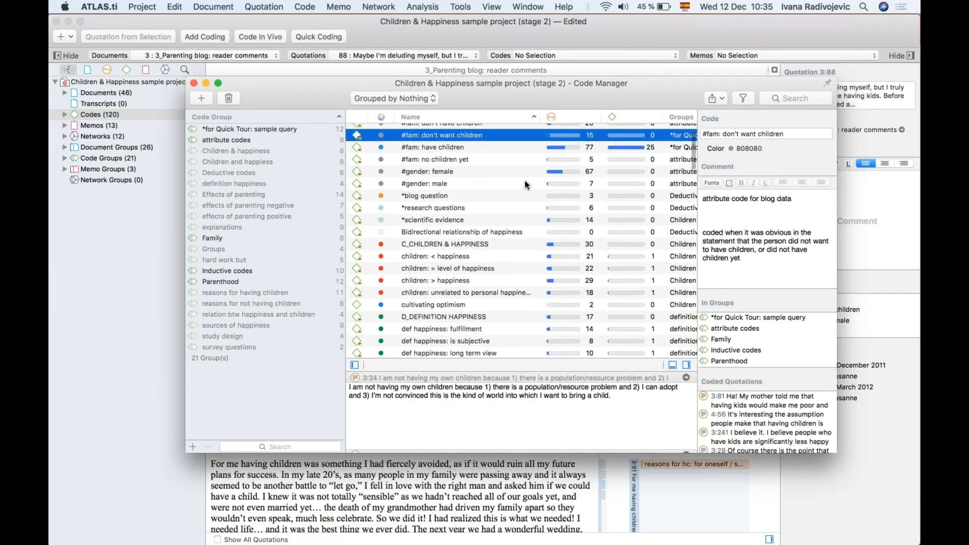
pyautogui.click(429, 233)
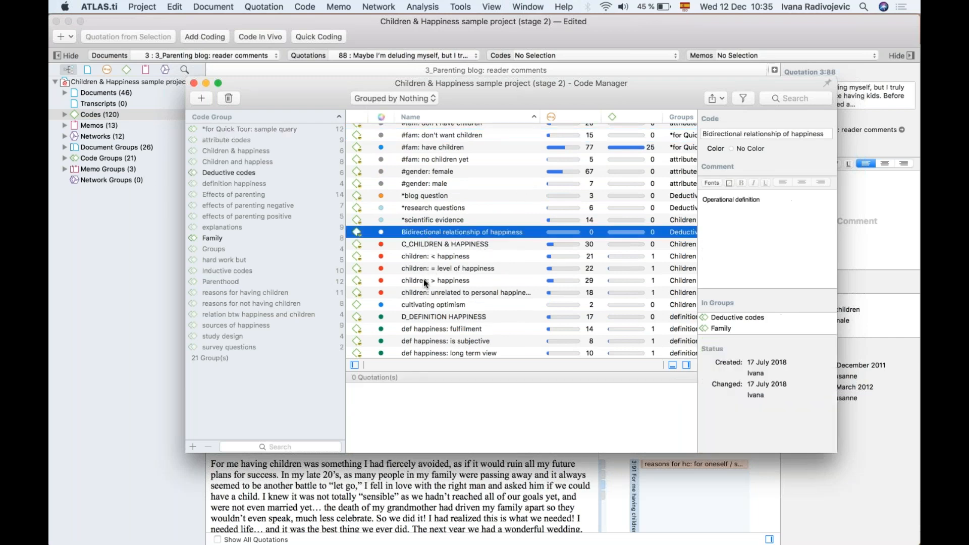
pyautogui.keyDown('shift'); pyautogui.click(420, 291); pyautogui.keyUp('shift')
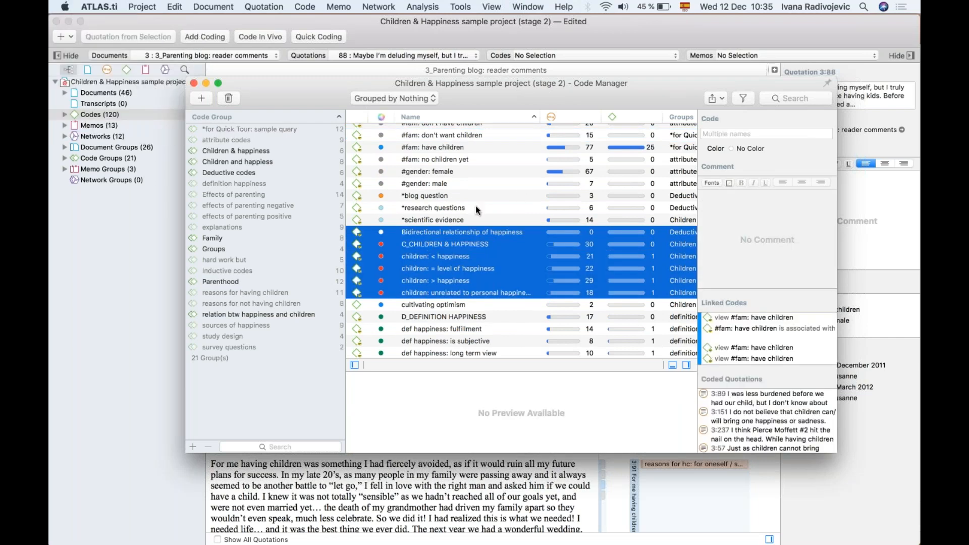
pyautogui.click(502, 195)
# Step: Select the codes from "C_CHILDREN & HAPPINESS" through "children: unrelated to personal happiness" and open a report export for them
pyautogui.click(434, 244)
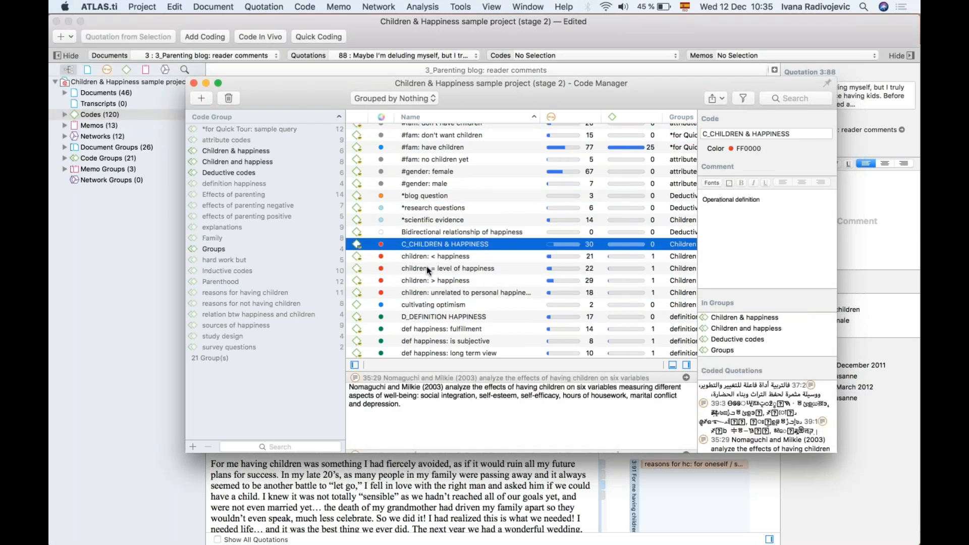
pyautogui.keyDown('shift'); pyautogui.click(415, 289); pyautogui.keyUp('shift')
pyautogui.scroll(-2, 415, 289)
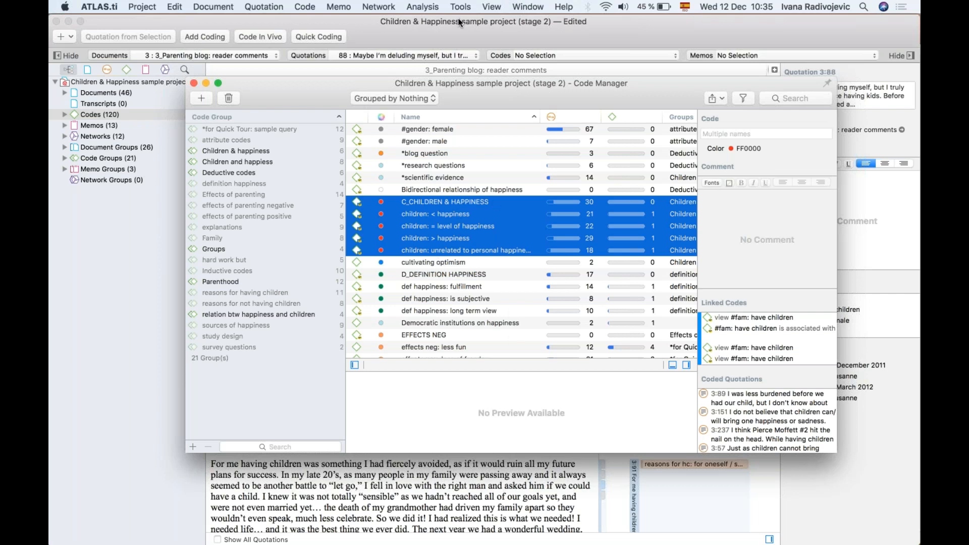
pyautogui.click(721, 100)
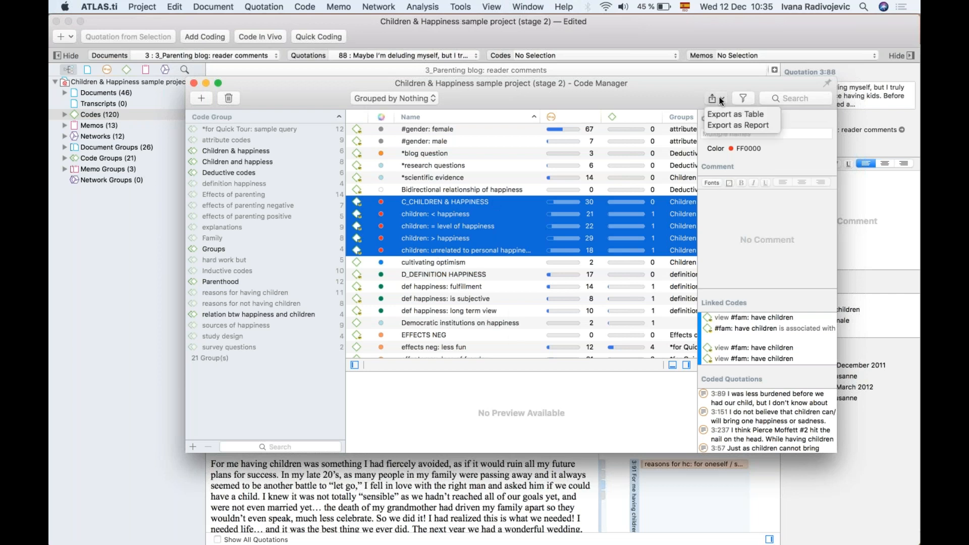
pyautogui.click(766, 124)
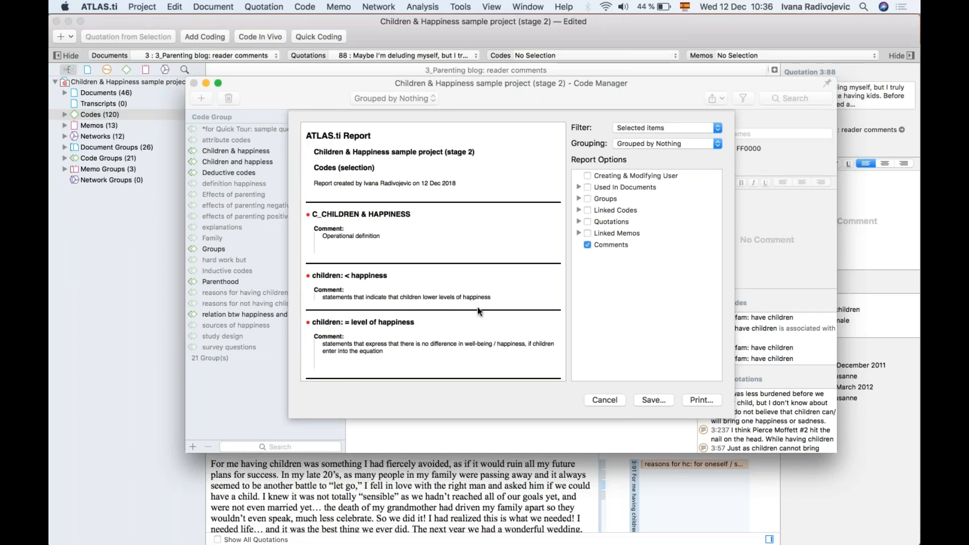
# Step: Read through the report preview to examine the selected codes and their comments
pyautogui.scroll(-2, 477, 306)
pyautogui.scroll(2, 477, 307)
pyautogui.scroll(-2, 433, 253)
pyautogui.scroll(2, 433, 252)
pyautogui.scroll(-4, 343, 301)
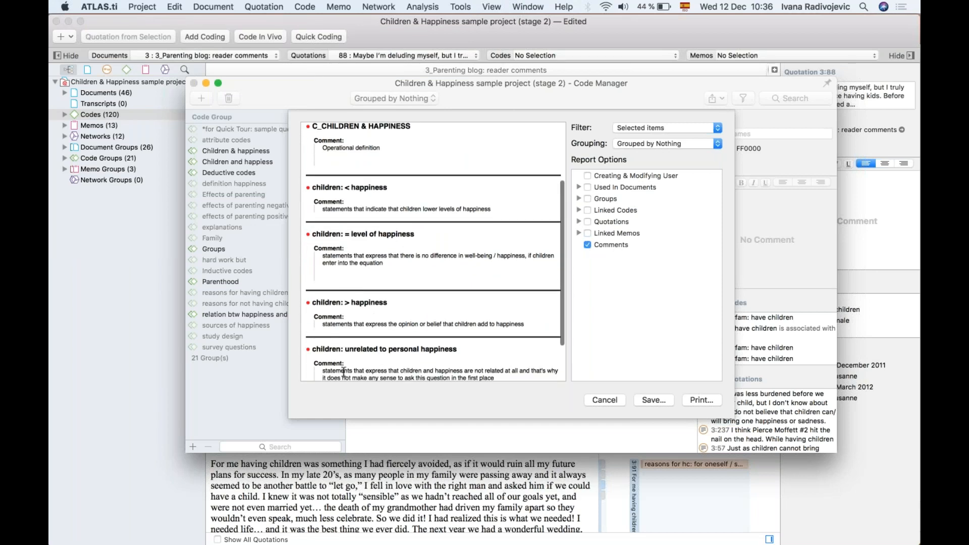
pyautogui.scroll(-3, 343, 372)
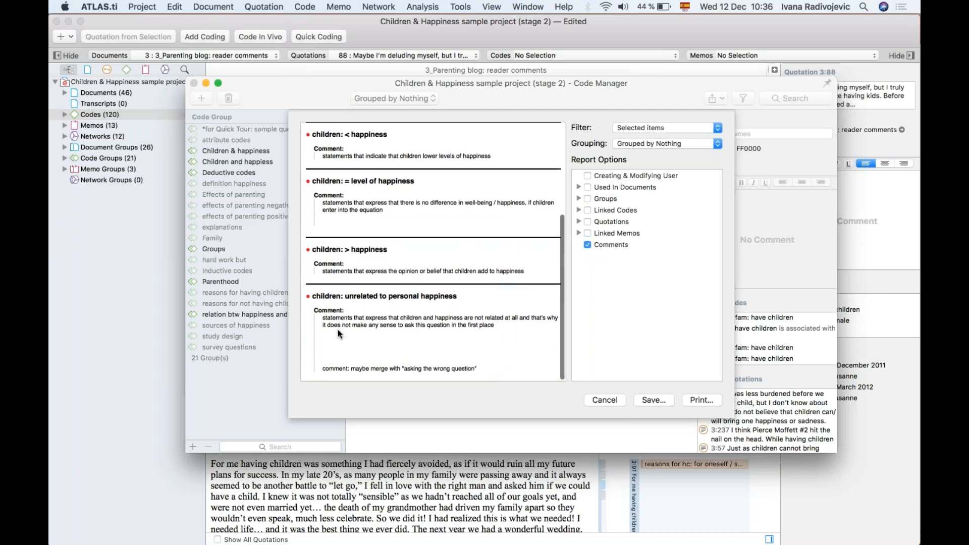
pyautogui.scroll(3, 377, 255)
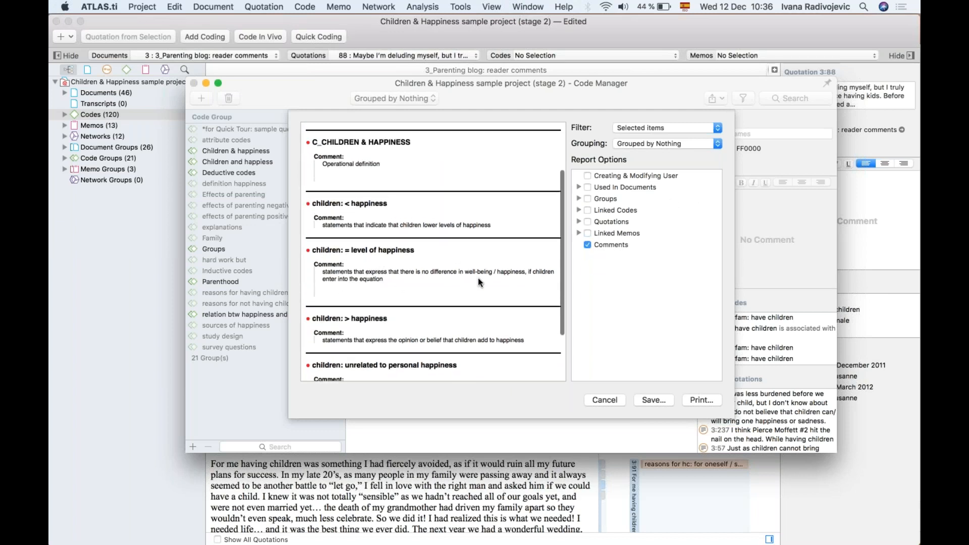
# Step: Include the quotations and their full content in the report on the selected codes
pyautogui.click(587, 222)
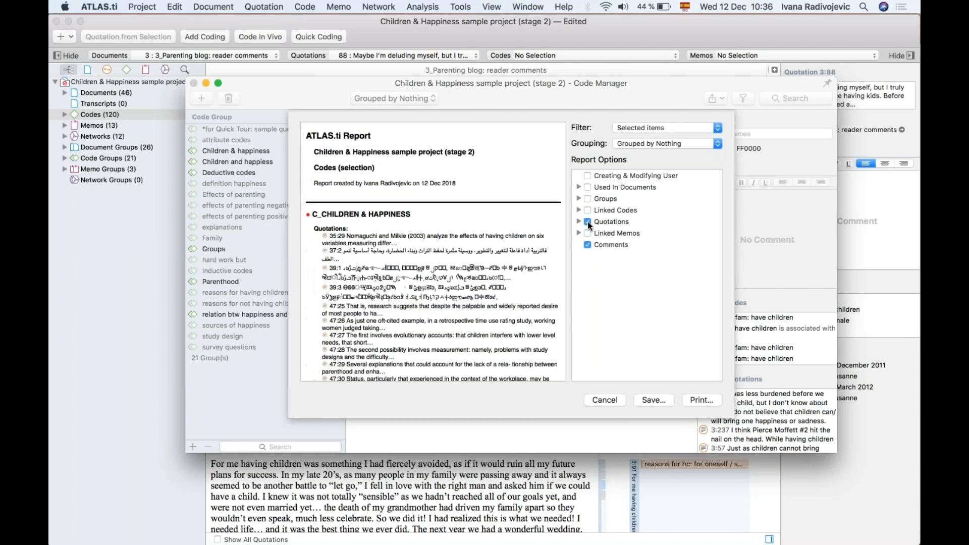
pyautogui.click(577, 220)
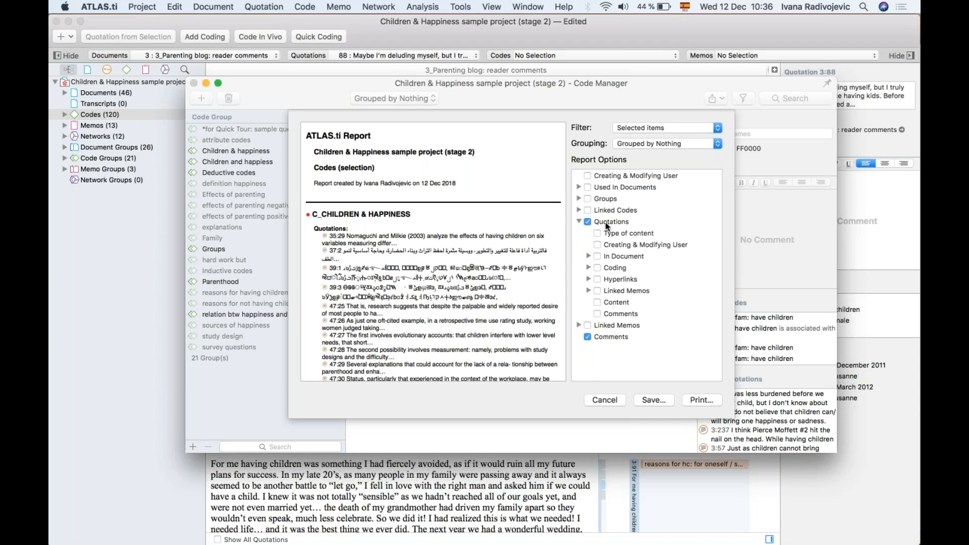
pyautogui.click(598, 303)
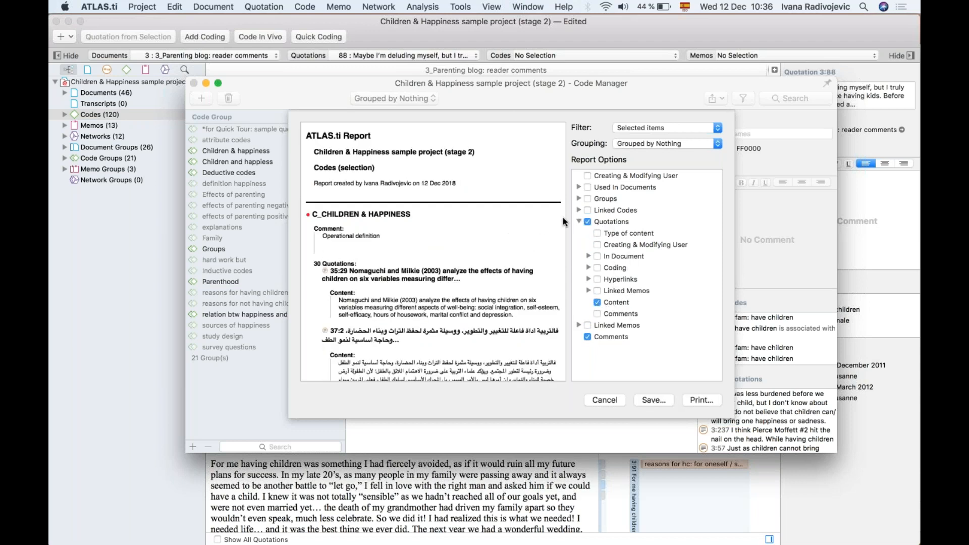
# Step: Examine the quotations and their content listed under C_CHILDREN & HAPPINESS and children: < happiness in the report preview
pyautogui.scroll(-3, 562, 217)
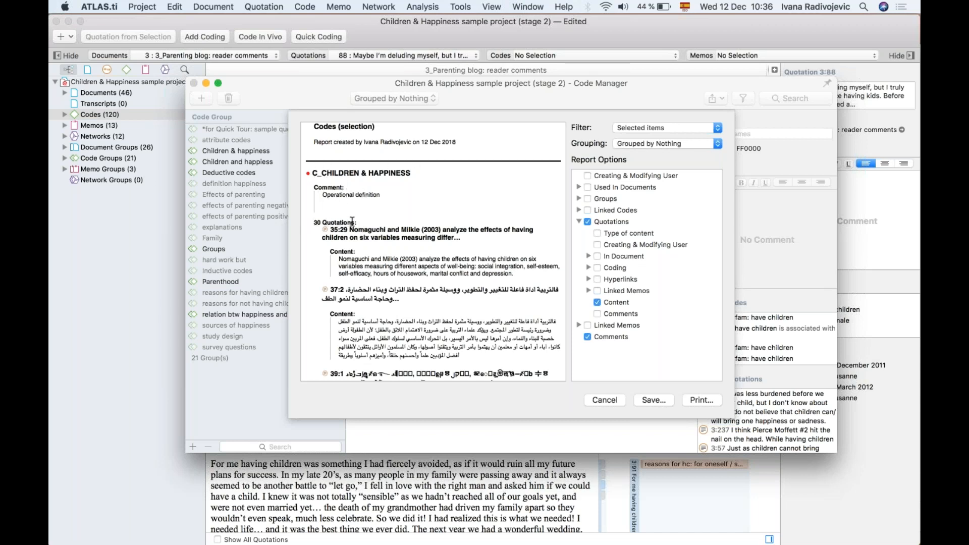
pyautogui.moveTo(338, 259); pyautogui.dragTo(527, 275)
pyautogui.scroll(-3, 404, 270)
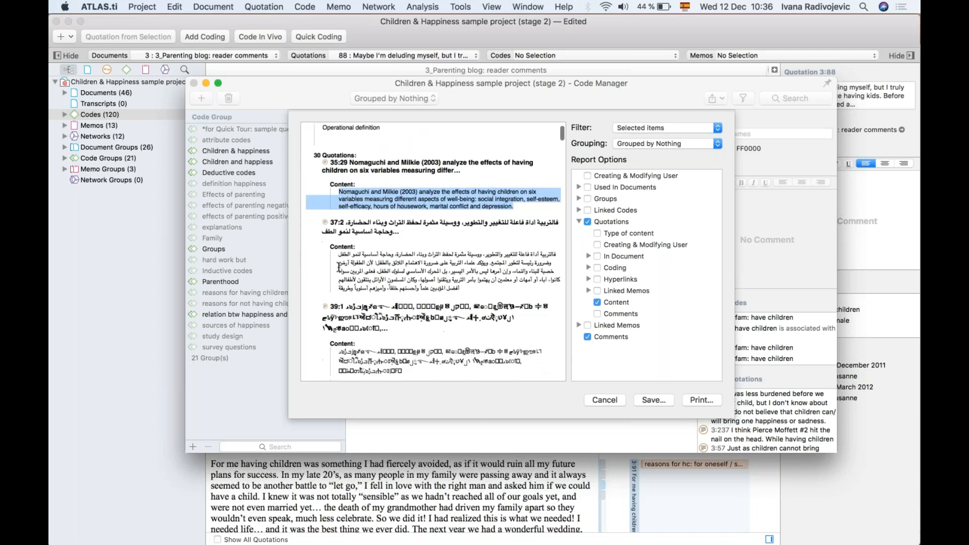
pyautogui.moveTo(339, 258); pyautogui.dragTo(439, 286)
pyautogui.scroll(-5, 439, 286)
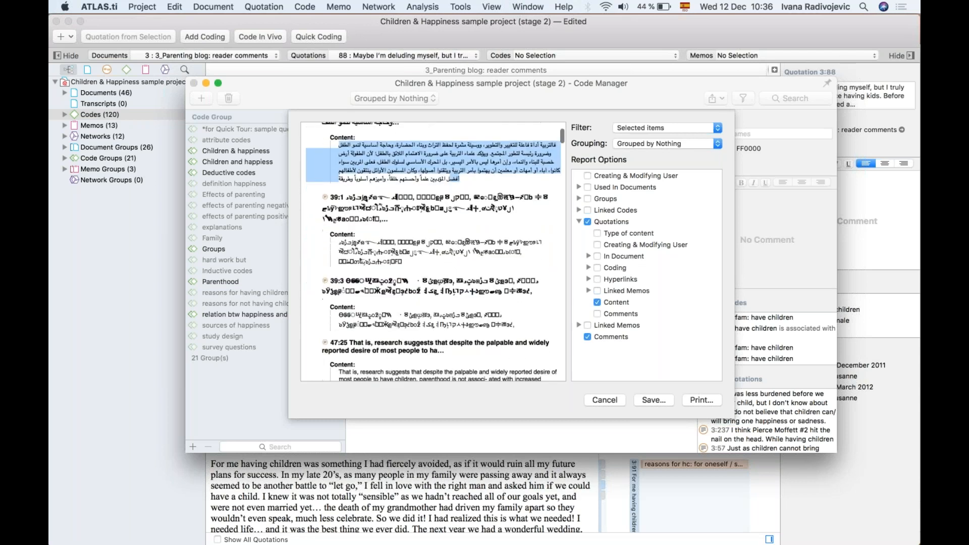
pyautogui.scroll(-10, 360, 257)
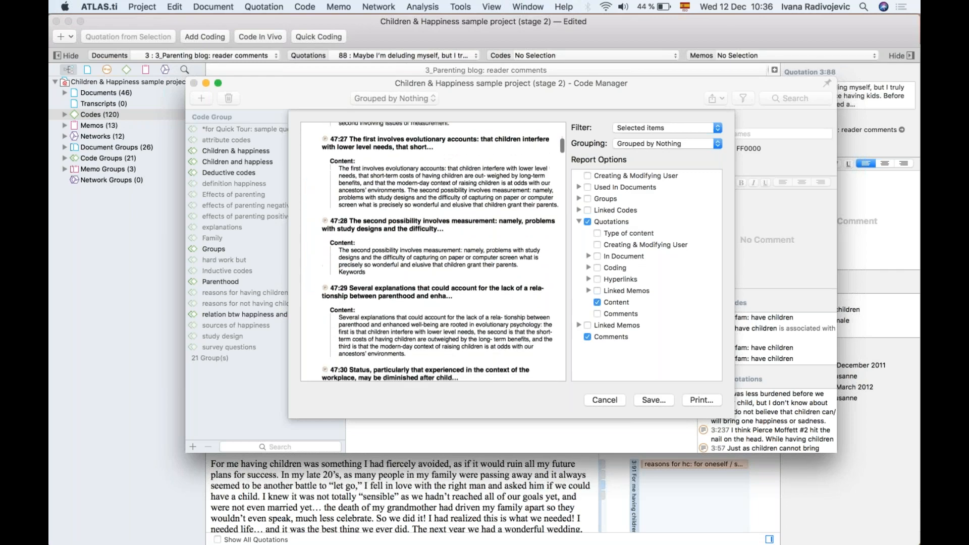
pyautogui.scroll(-20, 431, 252)
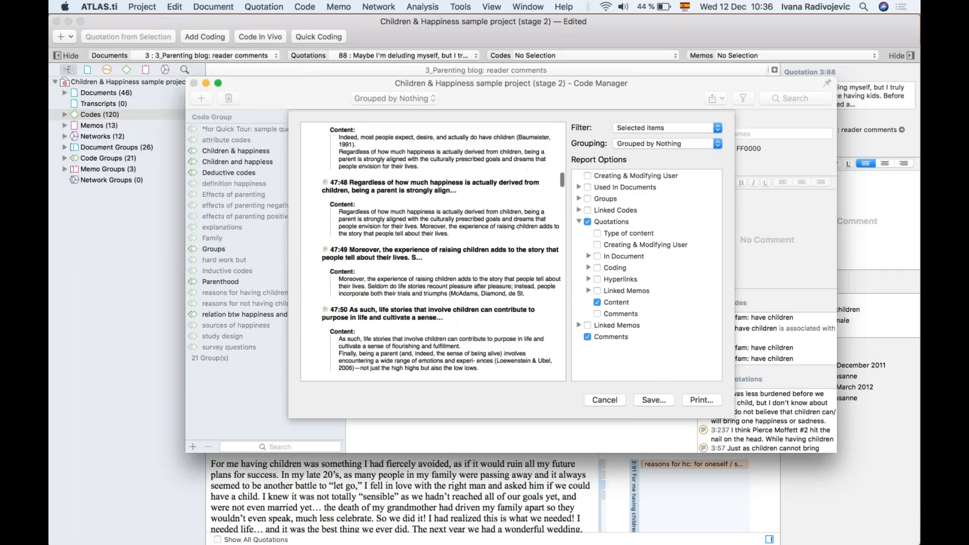
pyautogui.scroll(-5, 433, 252)
pyautogui.scroll(6, 432, 252)
pyautogui.moveTo(311, 191); pyautogui.dragTo(422, 191)
pyautogui.scroll(-2, 309, 229)
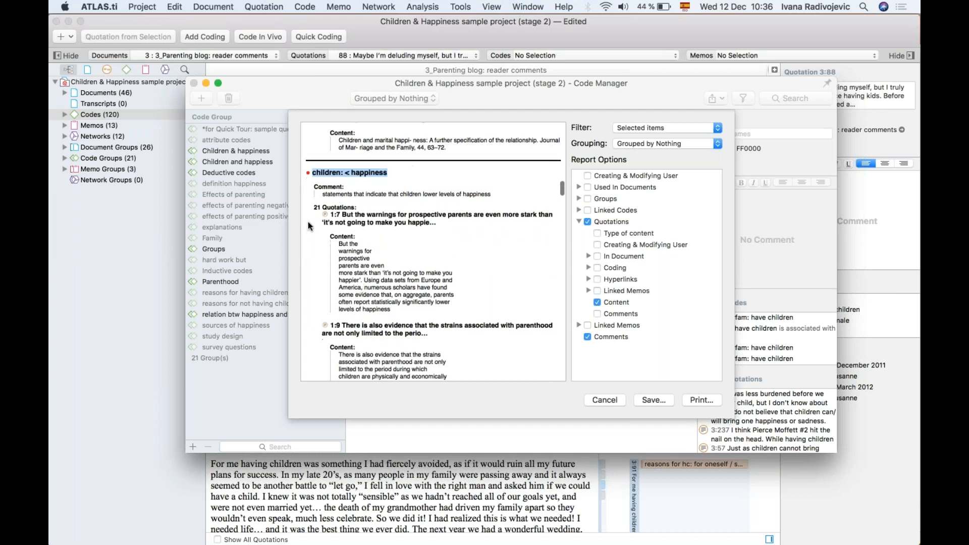
pyautogui.moveTo(315, 204); pyautogui.dragTo(432, 312)
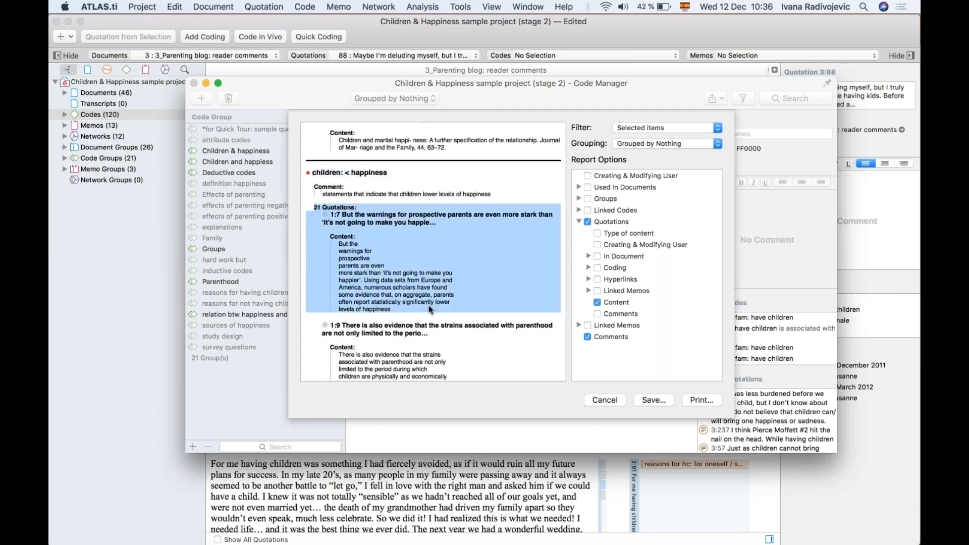
pyautogui.scroll(20, 359, 247)
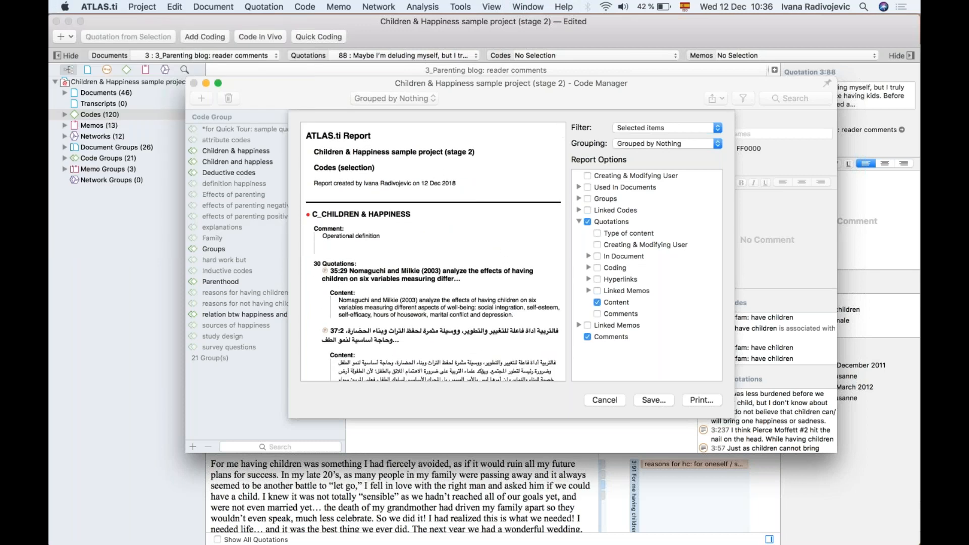
# Step: Add the source document of each quotation, including the document comments, to the report
pyautogui.click(596, 256)
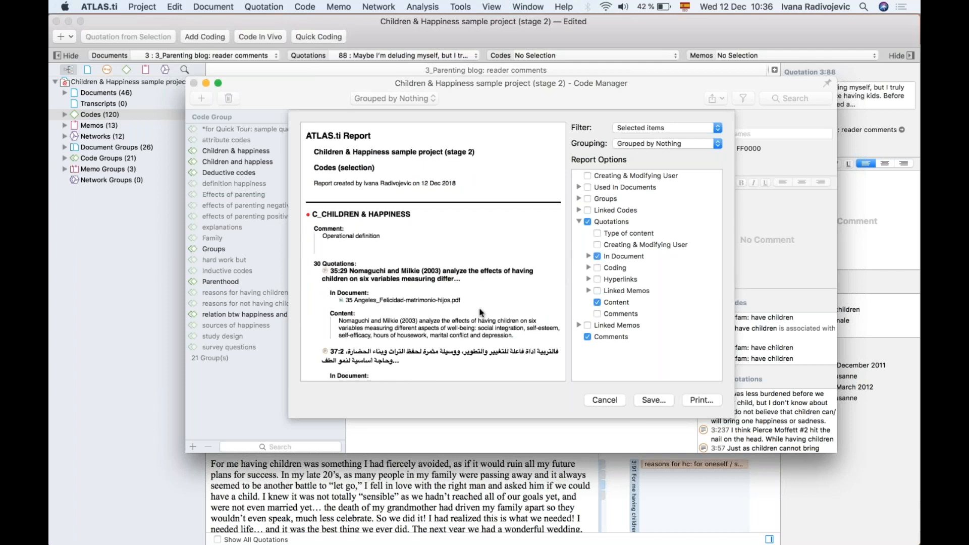
pyautogui.click(588, 256)
pyautogui.click(607, 336)
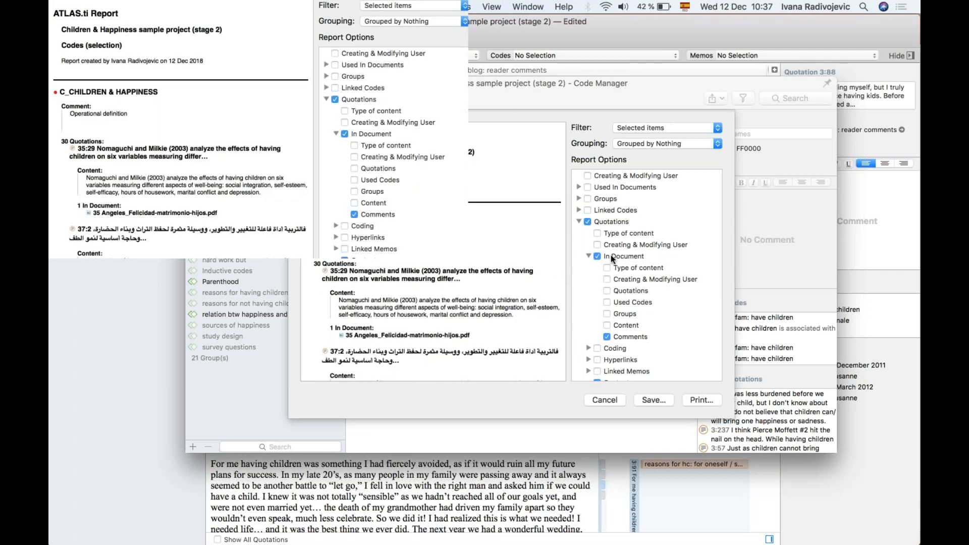
# Step: Include the codes' linked memos together with the memo content in the report
pyautogui.scroll(-1, 357, 327)
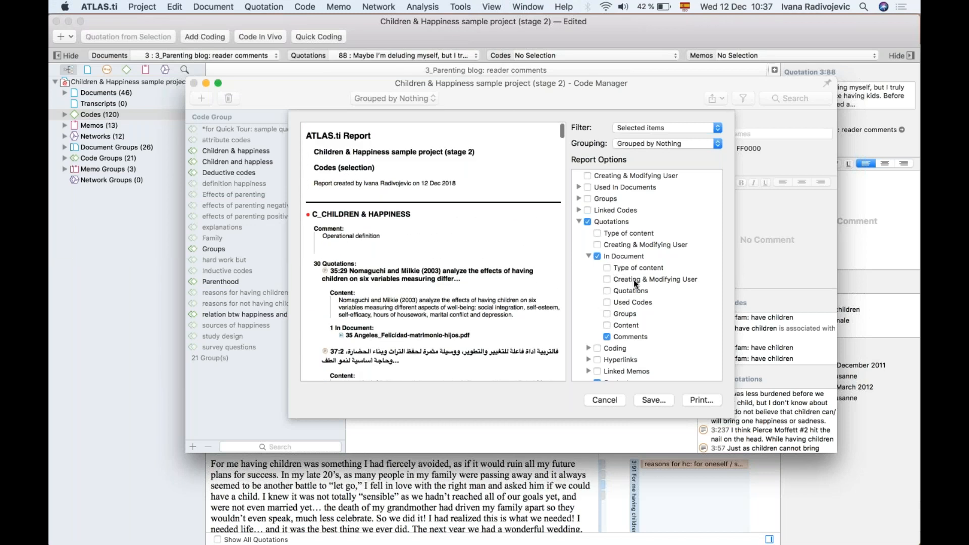
pyautogui.scroll(-3, 630, 282)
pyautogui.click(588, 363)
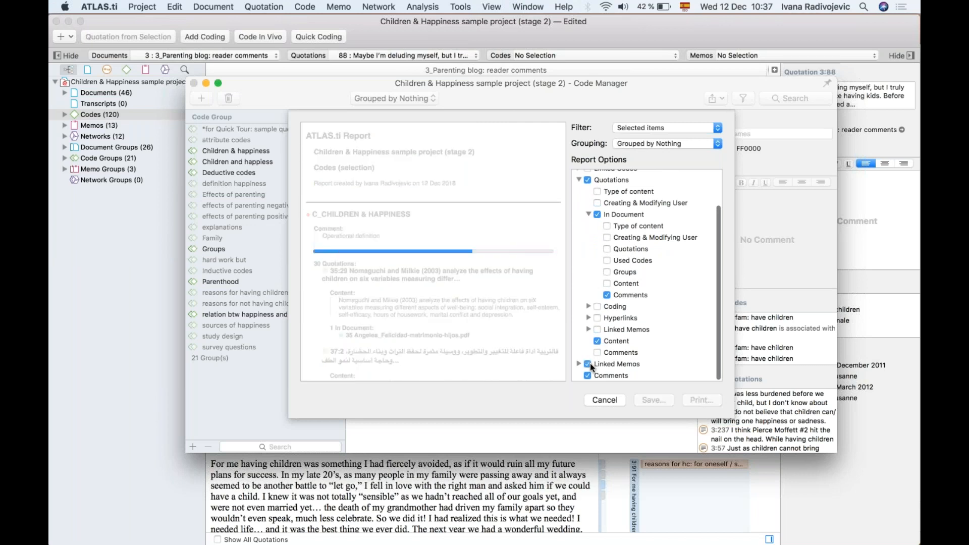
pyautogui.click(577, 364)
pyautogui.scroll(-3, 616, 319)
pyautogui.click(597, 352)
# Step: Review the quotations with their content and source documents in the report preview, and close the report without saving it
pyautogui.scroll(-3, 473, 329)
pyautogui.scroll(-8, 473, 329)
pyautogui.scroll(-10, 473, 329)
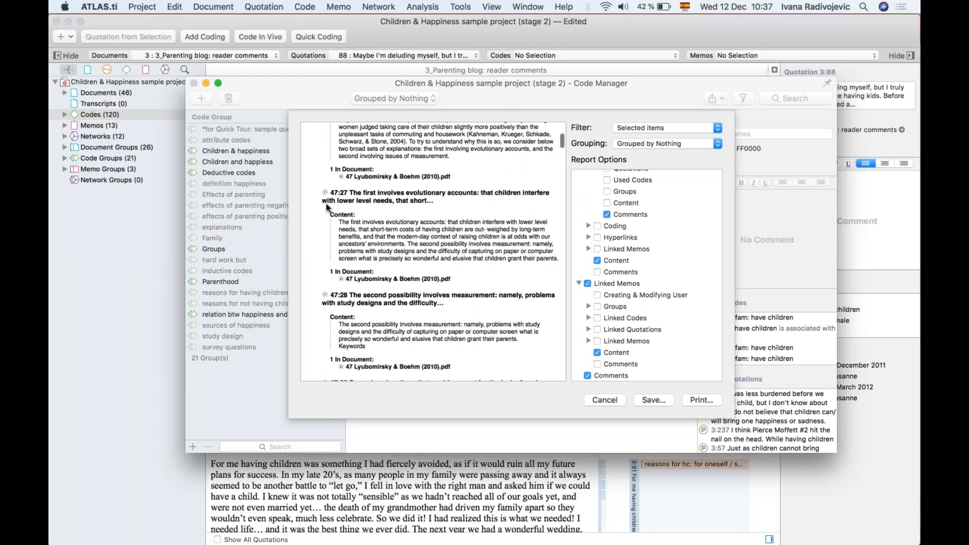
pyautogui.moveTo(324, 193); pyautogui.dragTo(454, 285)
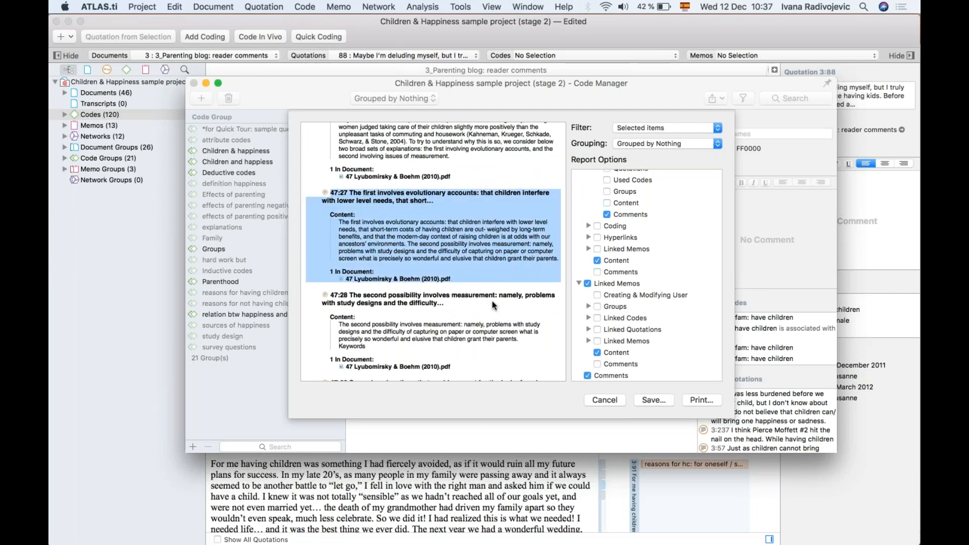
pyautogui.scroll(-12, 491, 305)
pyautogui.scroll(-20, 492, 301)
pyautogui.scroll(-20, 492, 300)
pyautogui.scroll(20, 492, 301)
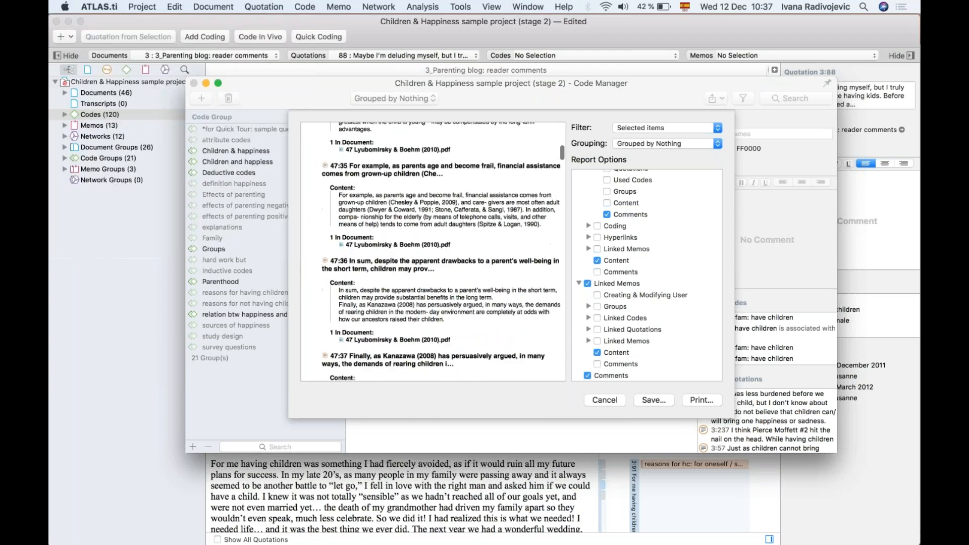
pyautogui.scroll(-2, 663, 305)
pyautogui.scroll(20, 437, 316)
pyautogui.scroll(20, 437, 317)
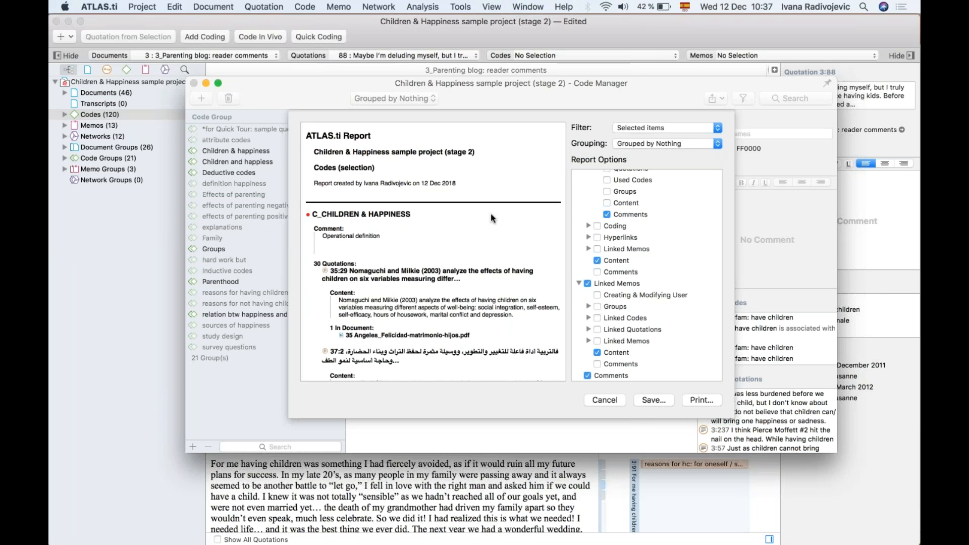
pyautogui.click(597, 399)
# Step: View the details of D_DEFINITION HAPPINESS, children: unrelated to personal happiness, and def happiness: long term view in the Code Manager
pyautogui.click(711, 99)
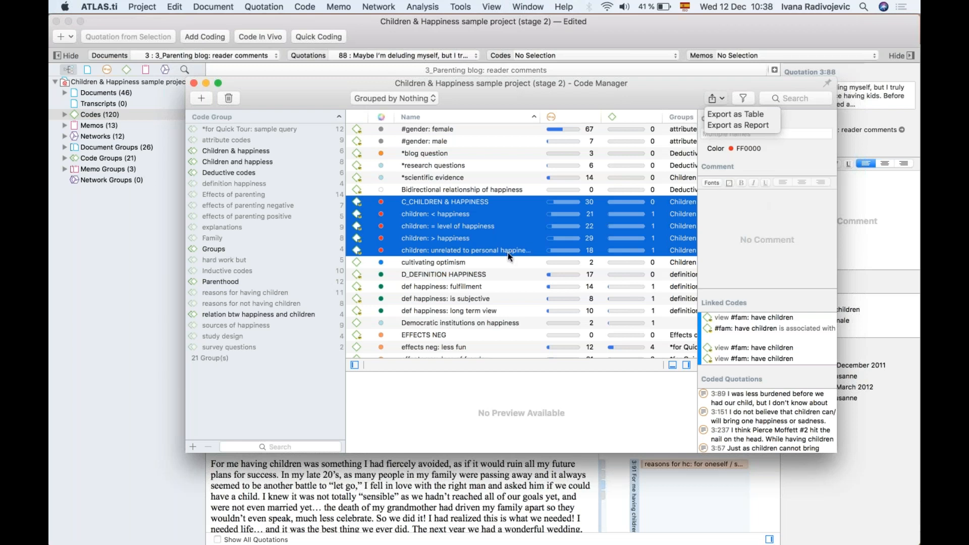
pyautogui.click(472, 278)
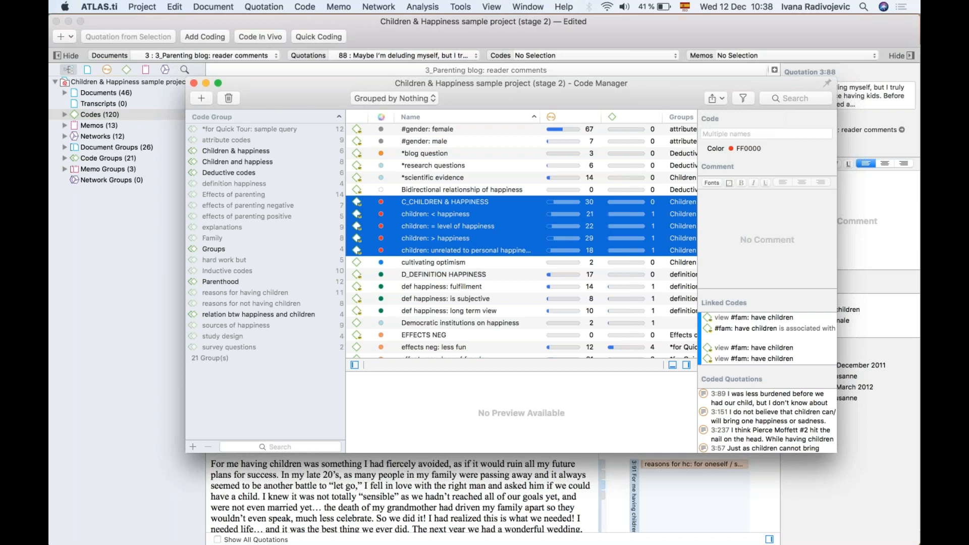
pyautogui.click(471, 276)
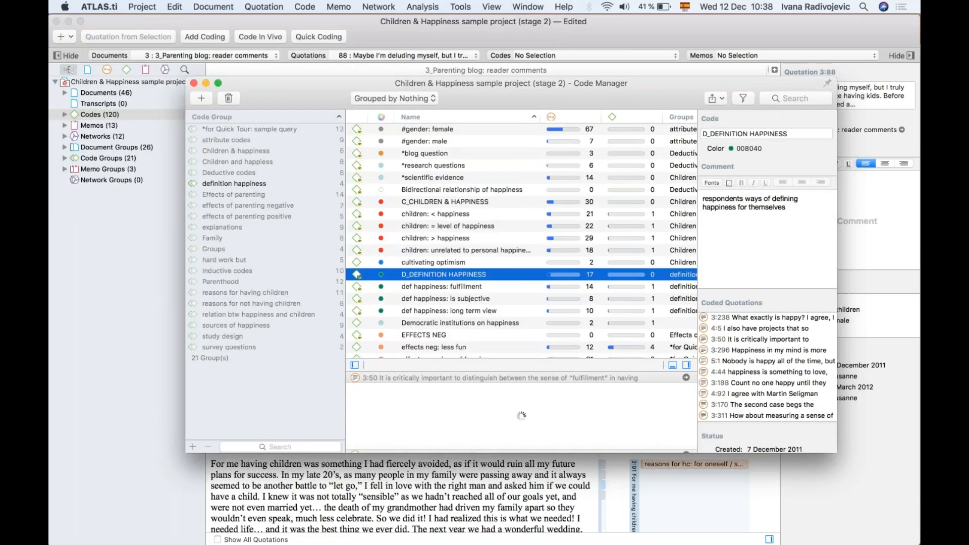
pyautogui.click(423, 249)
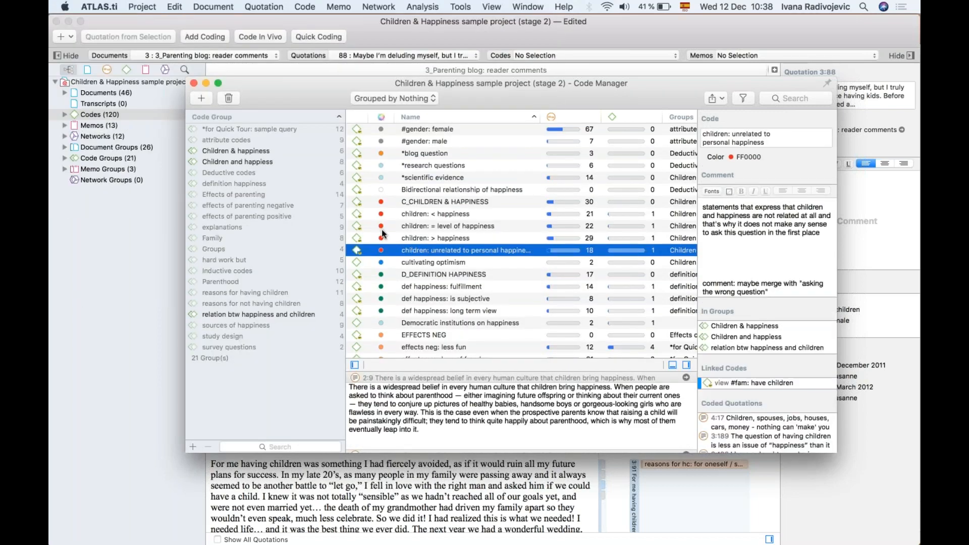
pyautogui.click(425, 310)
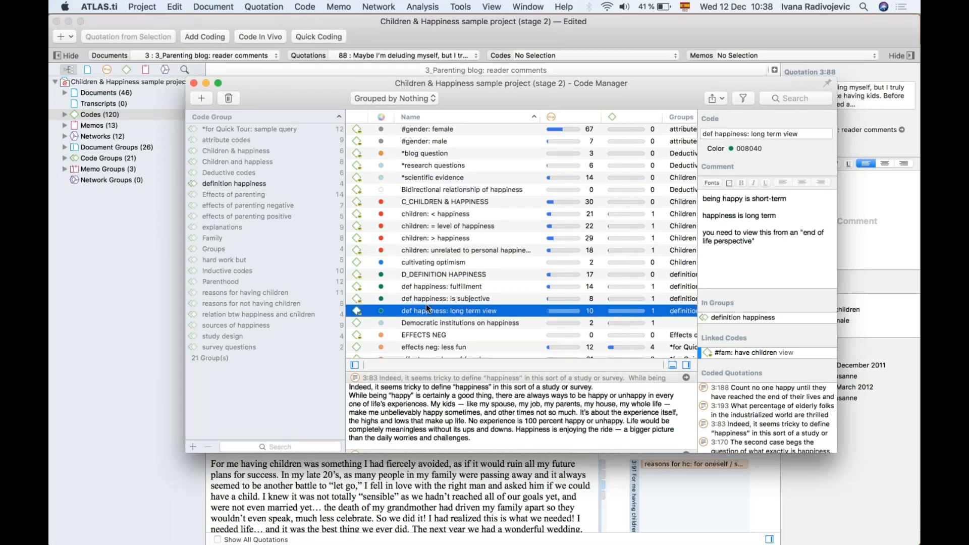
pyautogui.click(717, 99)
pyautogui.click(727, 116)
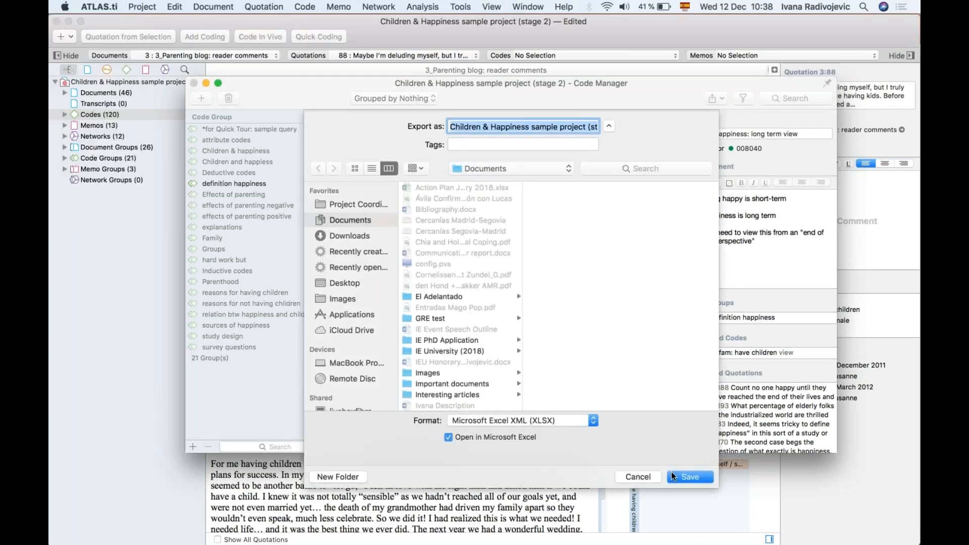
pyautogui.click(673, 474)
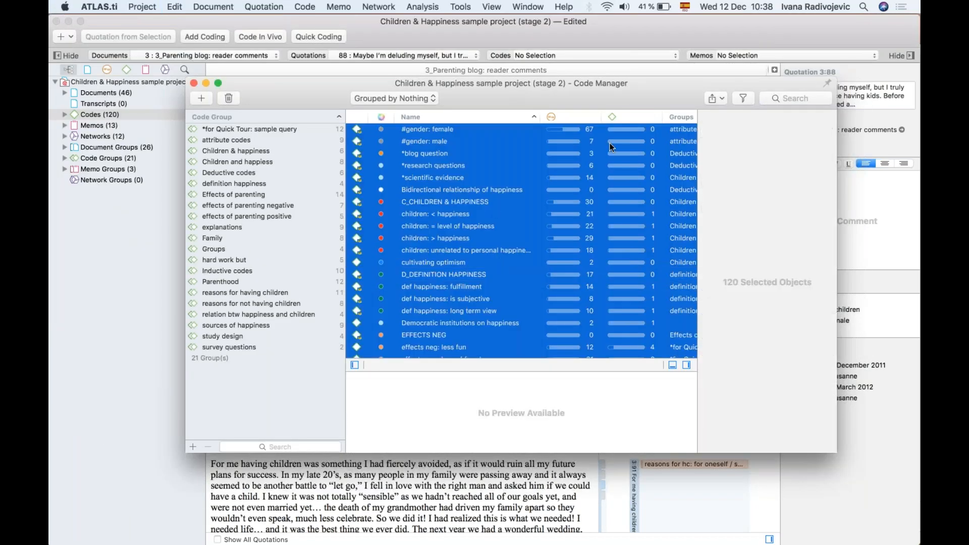
# Step: Export all project codes as a table in Microsoft Excel XML (XLSX) format to the Desktop folder
pyautogui.click(711, 99)
pyautogui.click(717, 113)
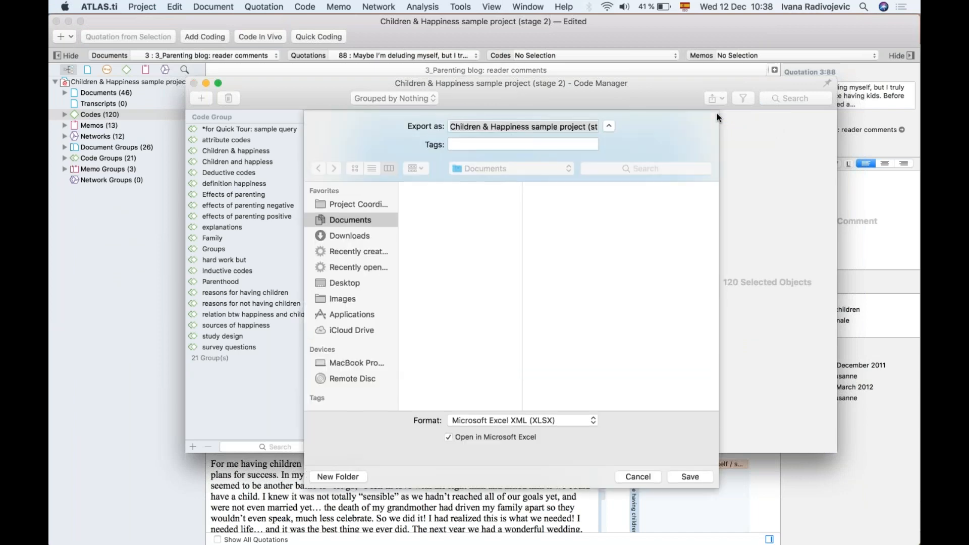
pyautogui.click(349, 284)
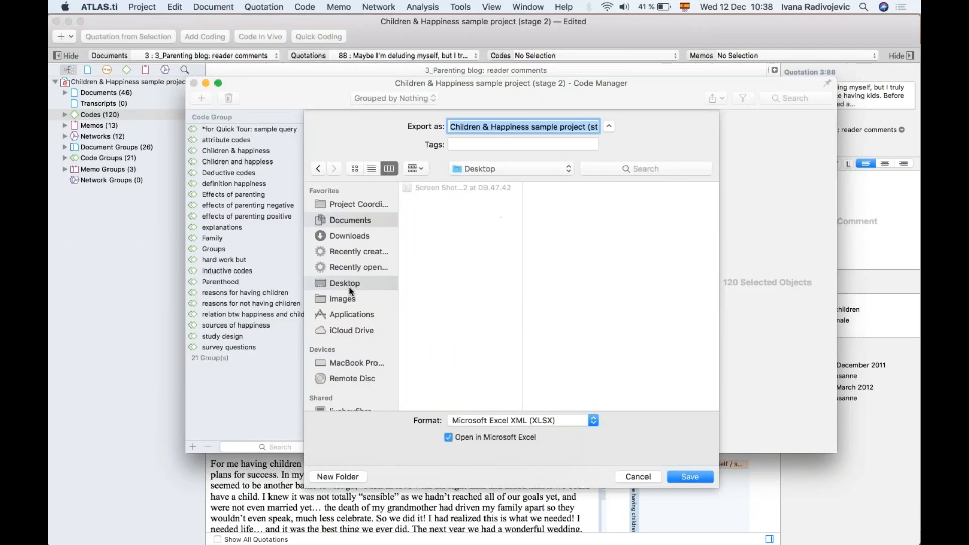
pyautogui.click(708, 474)
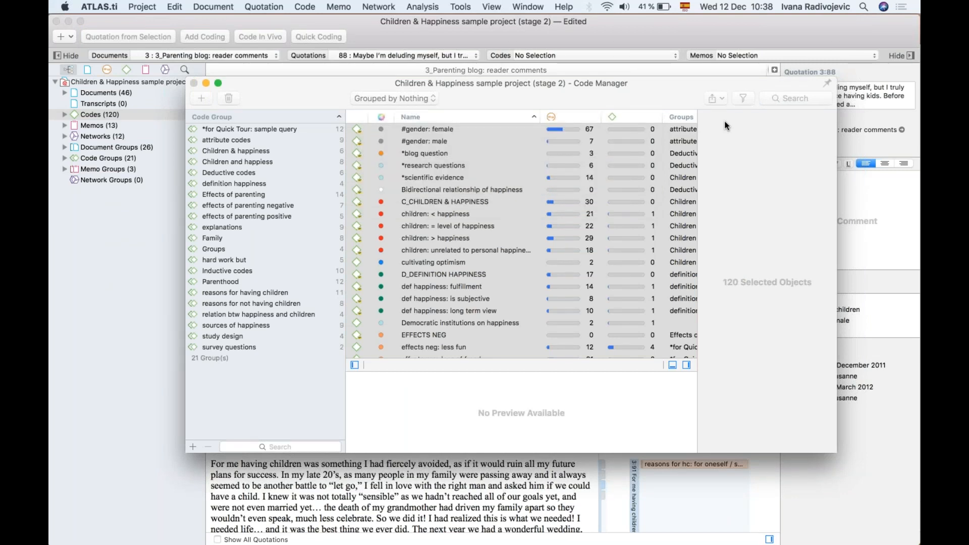
# Step: Switch to Finder and open the exported Code Manager spreadsheet from the Desktop folder in Excel
pyautogui.click(174, 513)
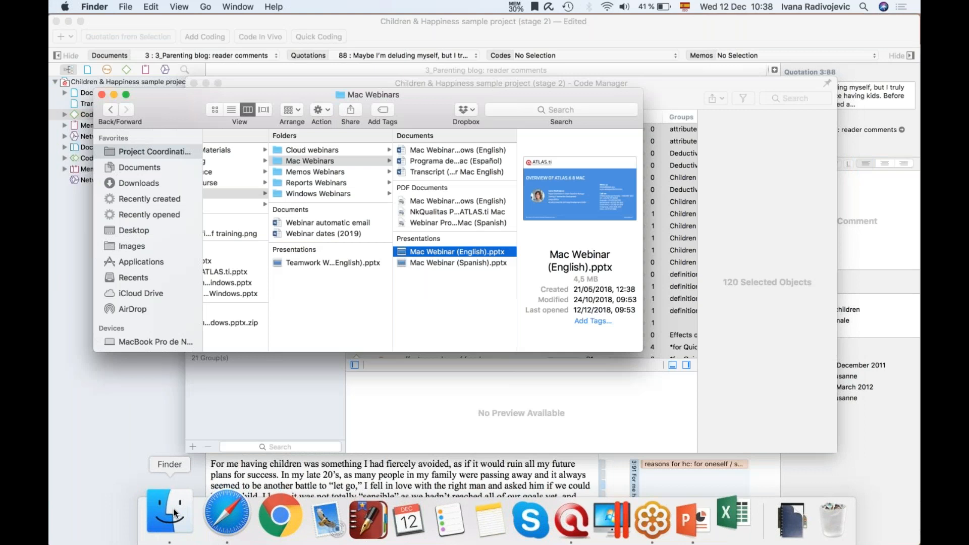
pyautogui.click(147, 230)
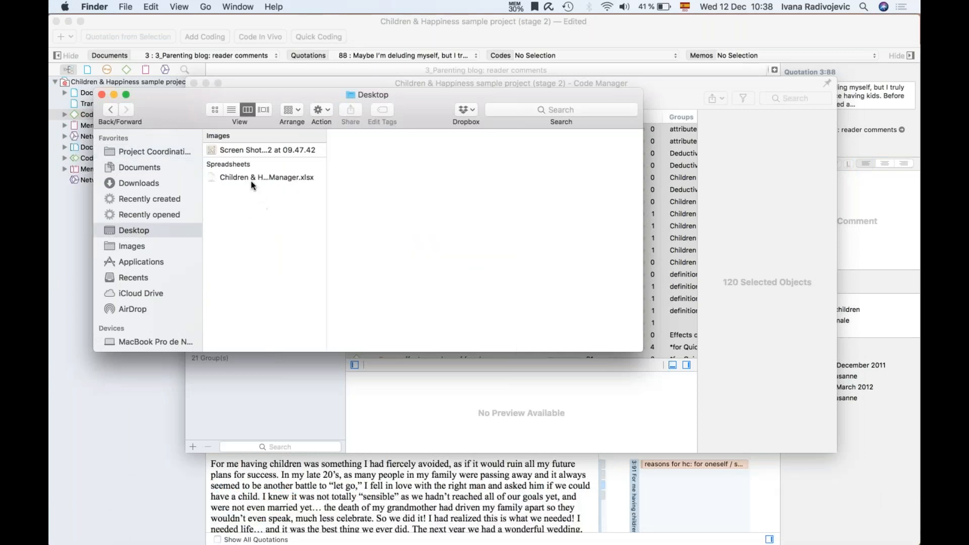
pyautogui.doubleClick(250, 177)
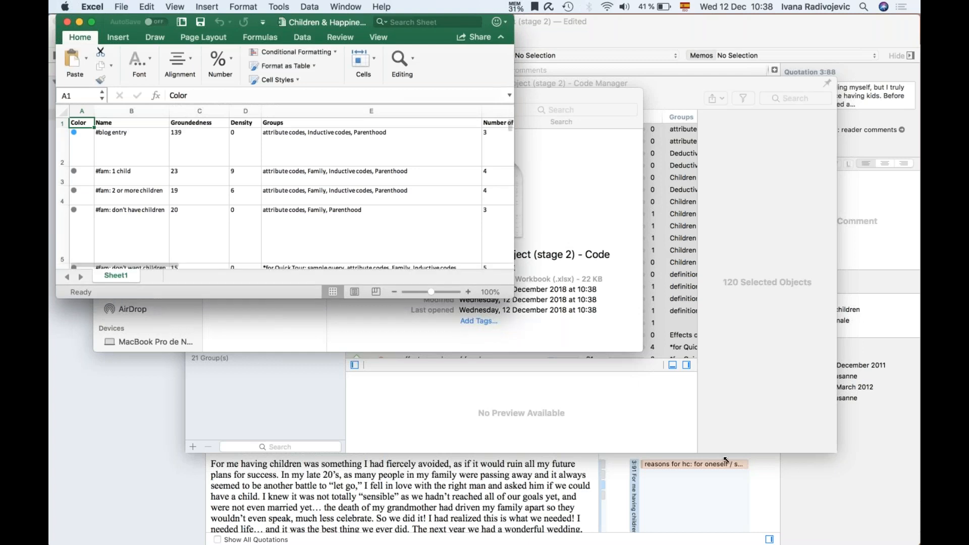
# Step: Examine the #blog entry row of the exported table, including its name, groups and comment
pyautogui.click(113, 148)
pyautogui.click(331, 151)
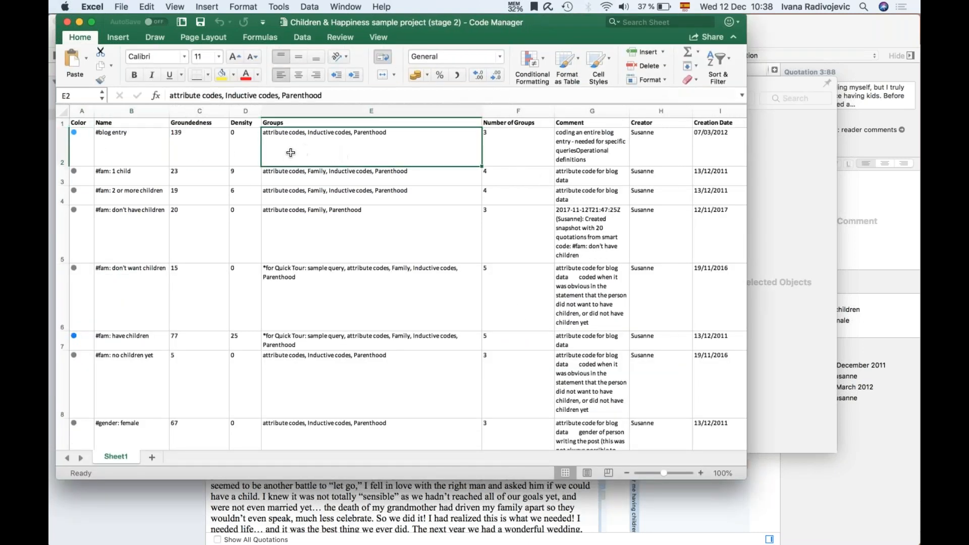
pyautogui.click(586, 154)
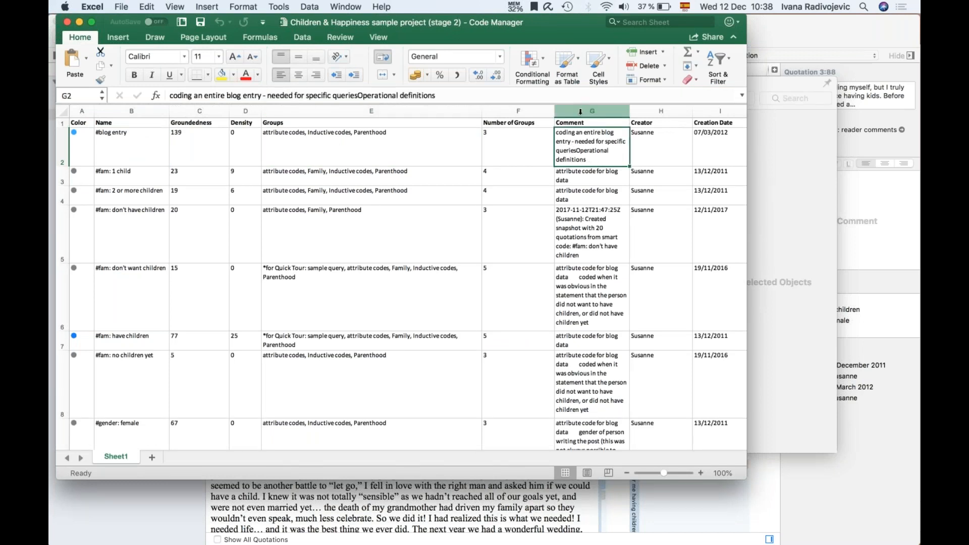
pyautogui.click(63, 146)
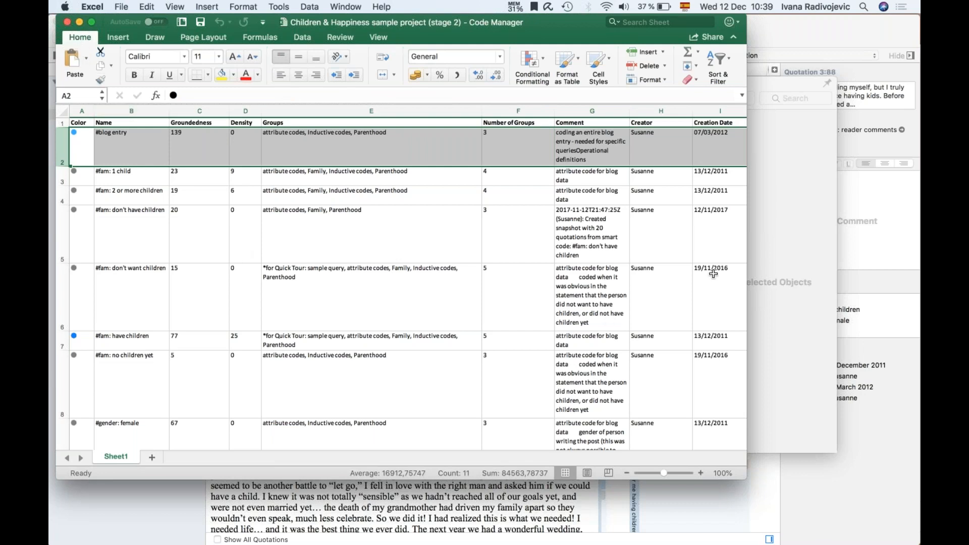
# Step: Close the exported code table in Excel after checking it against the Code Manager
pyautogui.click(777, 232)
pyautogui.press('super+a')
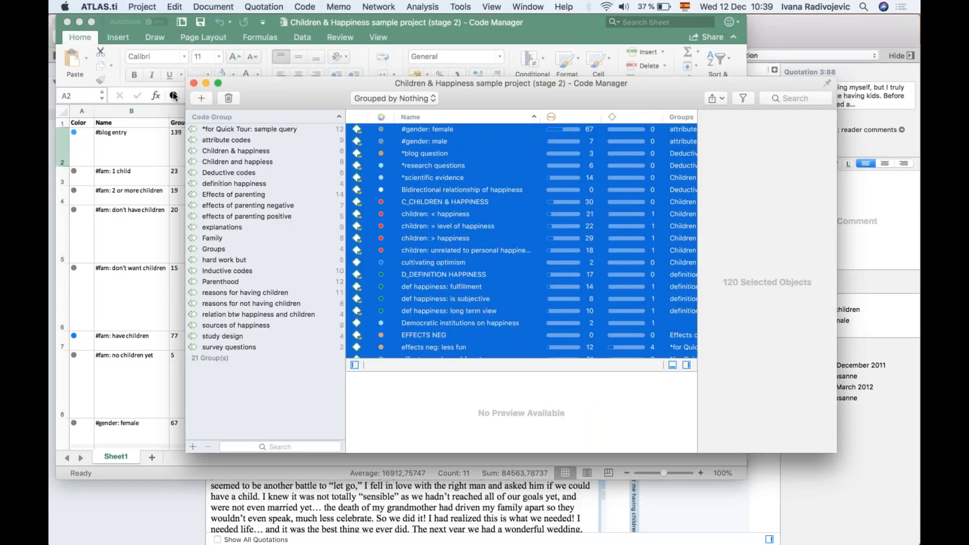
pyautogui.click(144, 262)
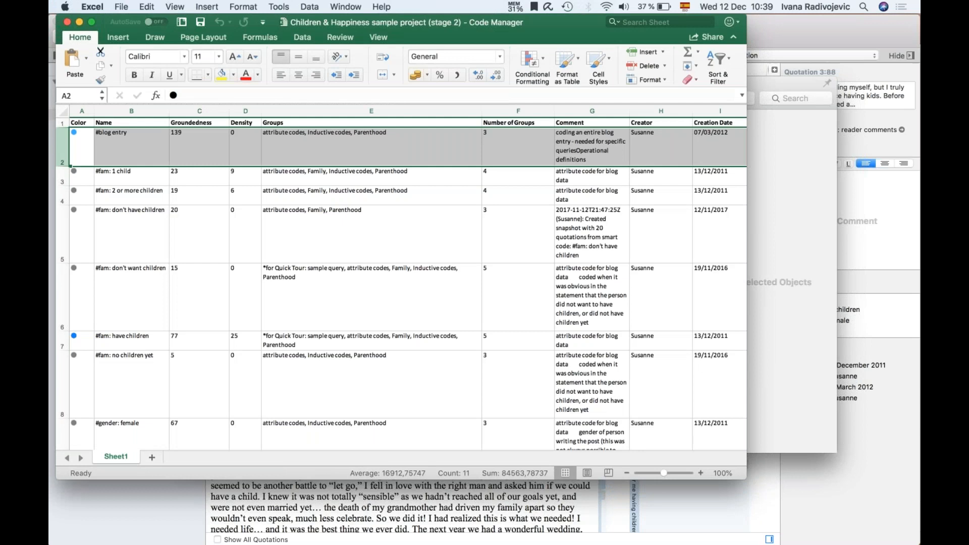
pyautogui.click(69, 24)
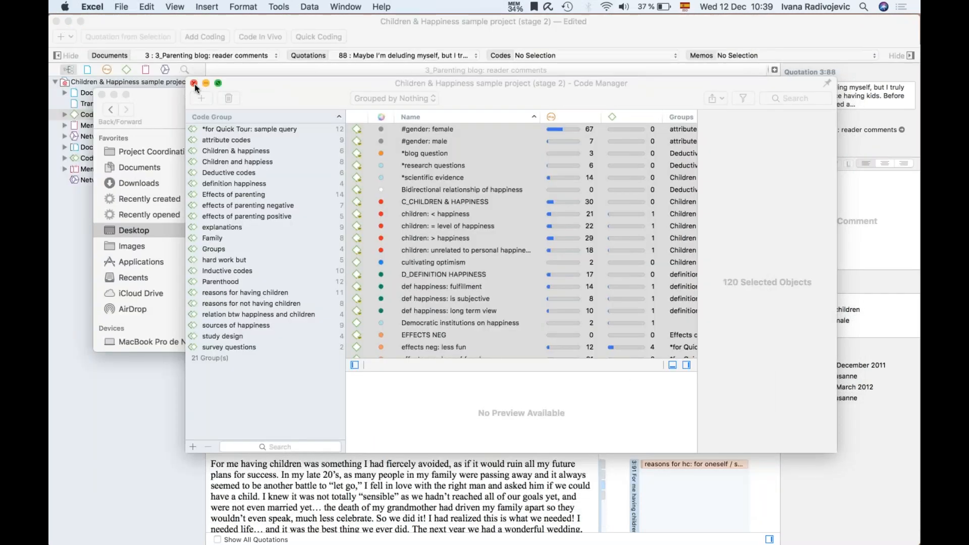
# Step: Switch back to ATLAS.ti and close the Code Manager and the 3_Parenting blog: reader comments document
pyautogui.click(66, 413)
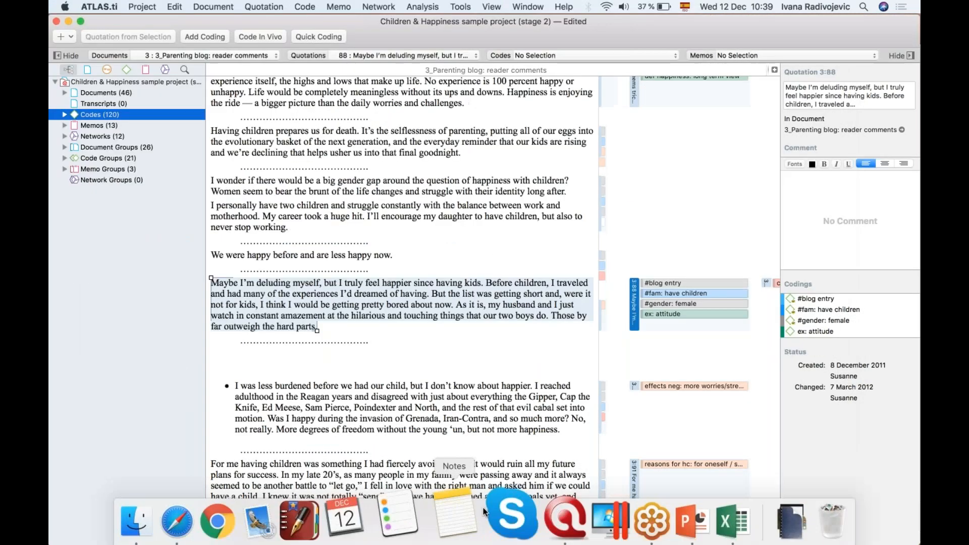
pyautogui.rightClick(536, 516)
pyautogui.click(547, 382)
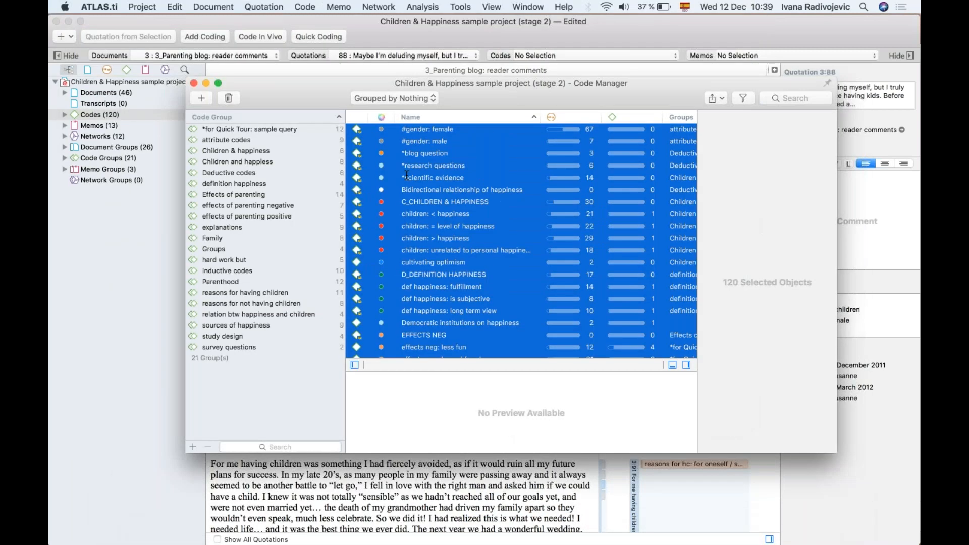
pyautogui.click(193, 83)
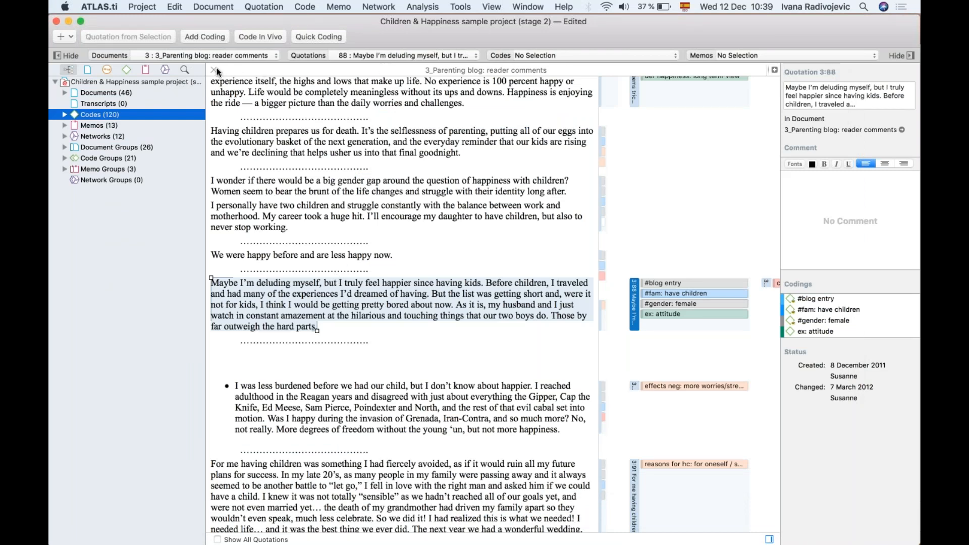
pyautogui.click(214, 71)
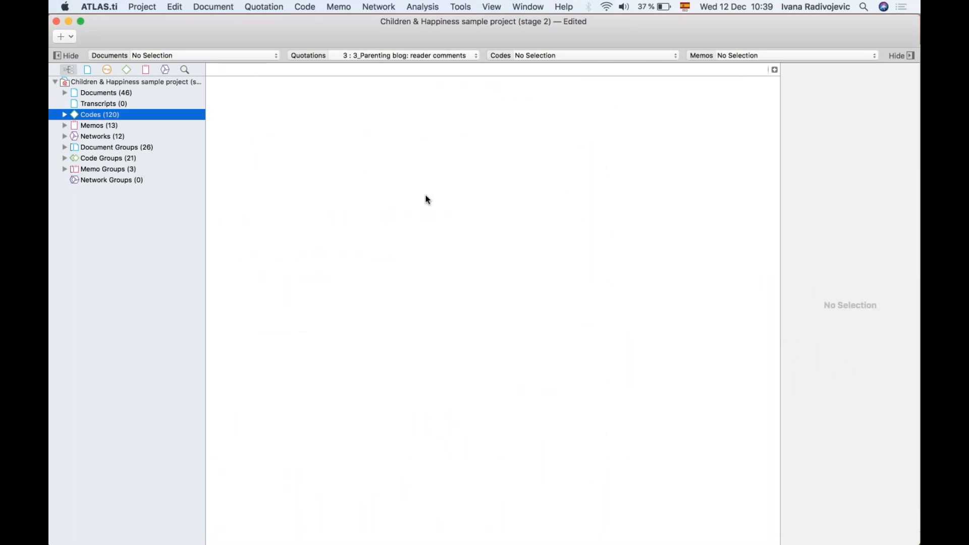
pyautogui.click(65, 115)
pyautogui.scroll(-4, 147, 365)
pyautogui.scroll(5, 89, 229)
pyautogui.click(64, 114)
# Step: Create a new network and name it "Definitions of happiness"
pyautogui.click(71, 37)
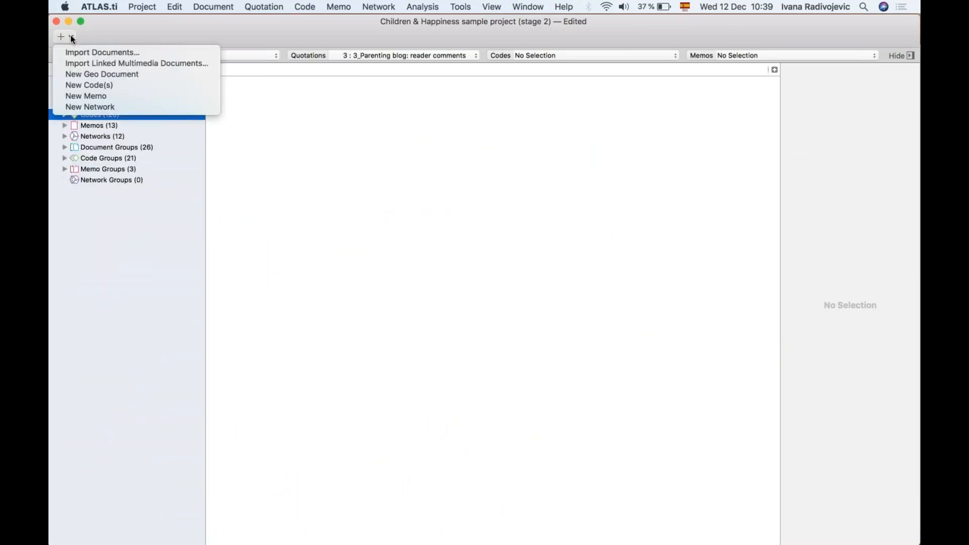
pyautogui.click(94, 106)
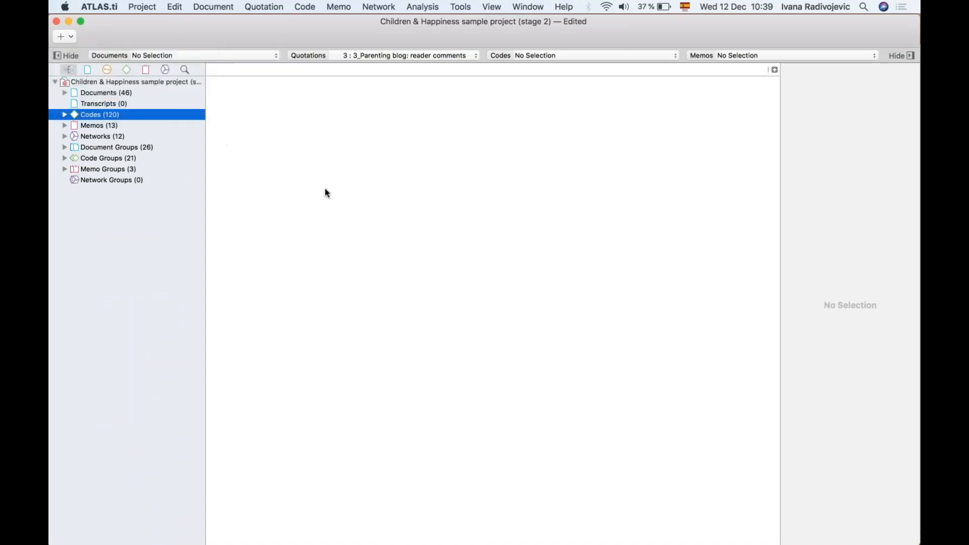
pyautogui.click(827, 87)
pyautogui.write('Definitions ')
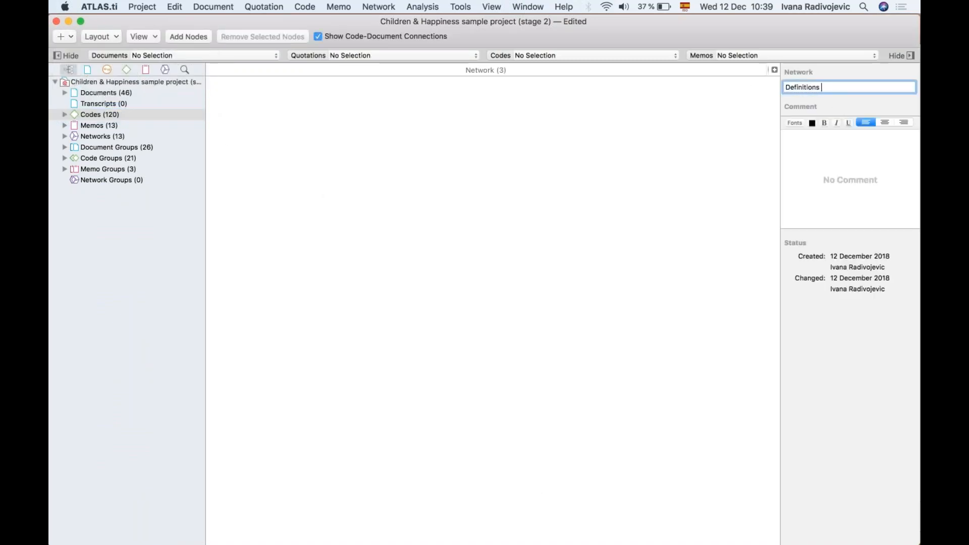
pyautogui.write('of happiness')
pyautogui.press('Return')
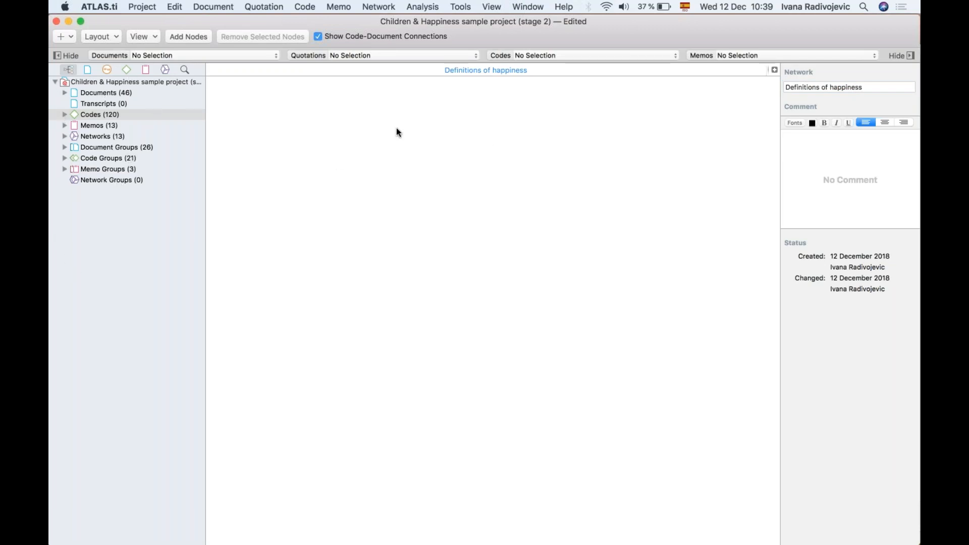
# Step: Add the code D_DEFINITION HAPPINESS and its three def happiness codes (fulfillment, is subjective, long term view) to the network
pyautogui.click(64, 114)
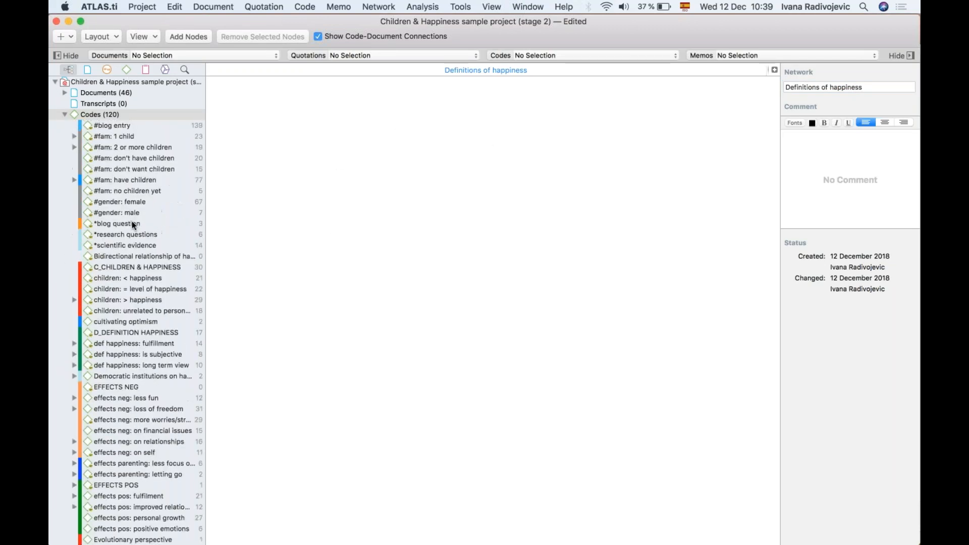
pyautogui.click(115, 332)
pyautogui.keyDown('shift'); pyautogui.click(111, 365); pyautogui.keyUp('shift')
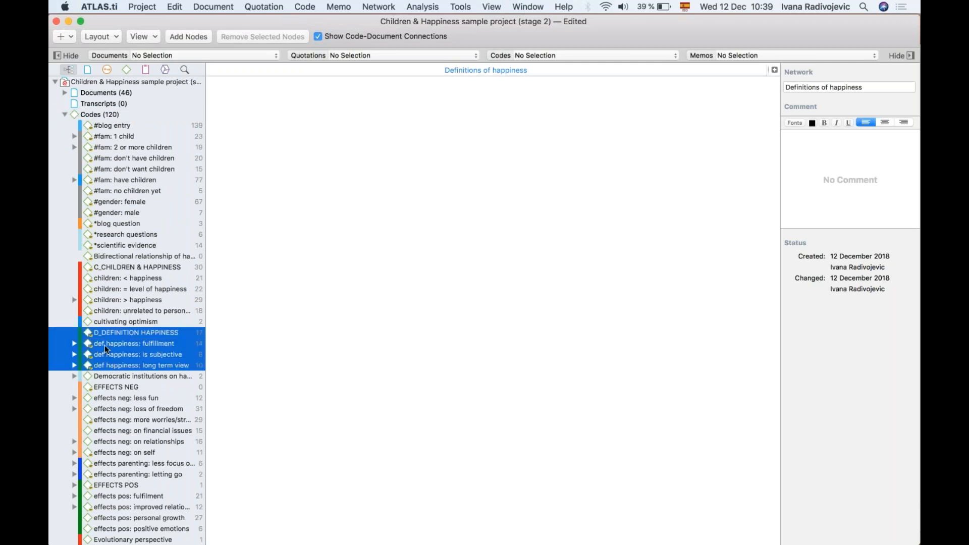
pyautogui.moveTo(105, 345); pyautogui.dragTo(335, 313)
pyautogui.moveTo(442, 220)
pyautogui.mouseDown()
pyautogui.moveTo(442, 194)
pyautogui.moveTo(442, 218)
pyautogui.mouseUp()
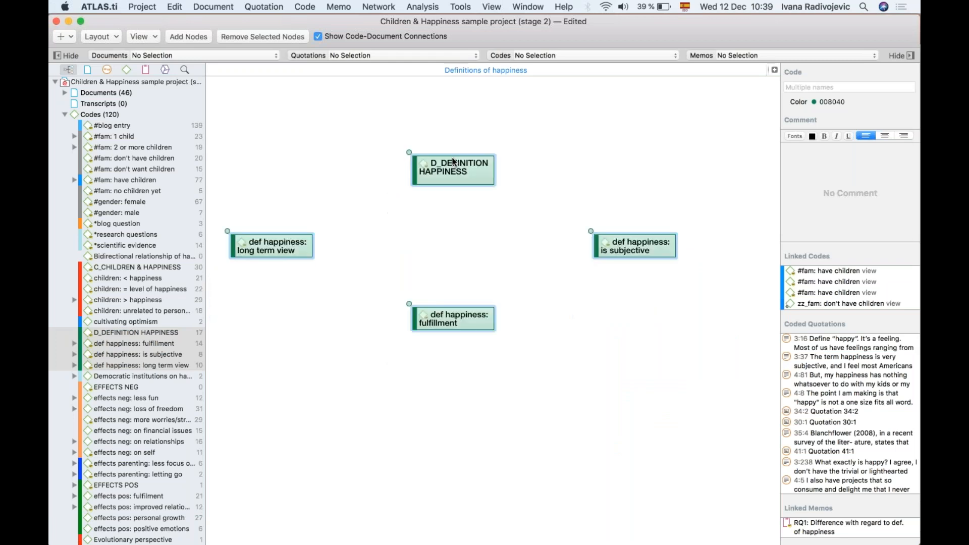
# Step: Arrange the network with D_DEFINITION HAPPINESS on top and long term view, fulfillment and is subjective in a row beneath it
pyautogui.click(435, 222)
pyautogui.moveTo(445, 161); pyautogui.dragTo(458, 132)
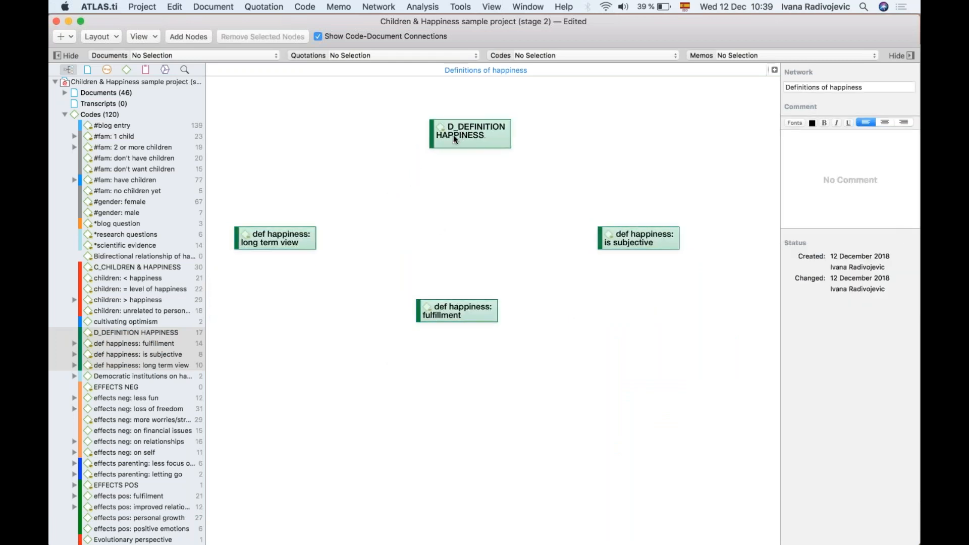
pyautogui.click(295, 238)
pyautogui.moveTo(444, 307); pyautogui.dragTo(452, 239)
pyautogui.moveTo(624, 236); pyautogui.dragTo(639, 236)
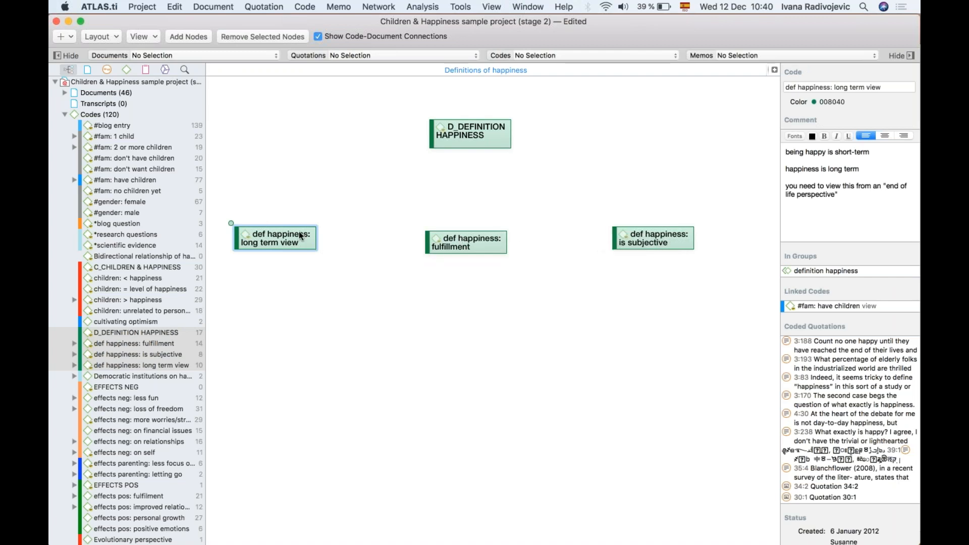
pyautogui.moveTo(281, 245); pyautogui.dragTo(308, 244)
pyautogui.click(461, 247)
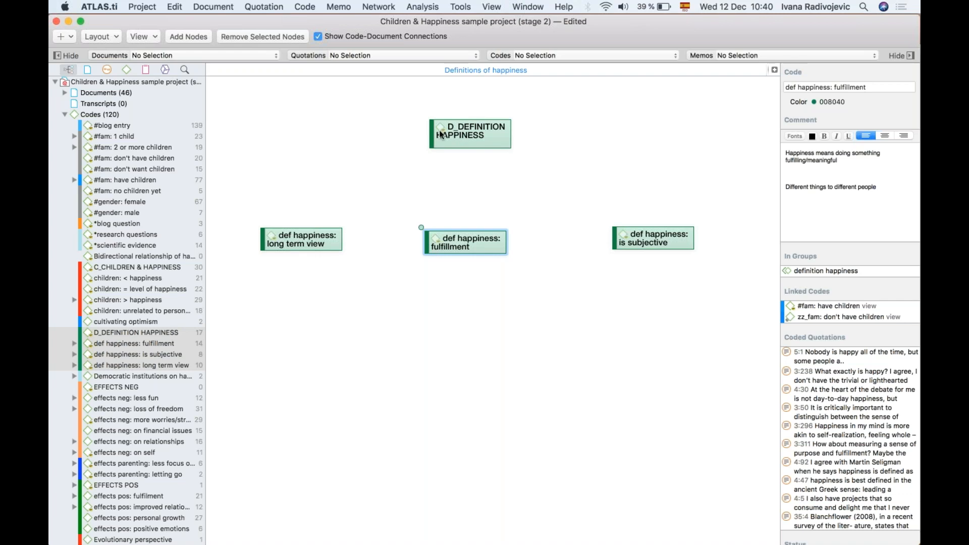
# Step: Link the long term view, fulfillment and is subjective codes to D_DEFINITION HAPPINESS with the "is part of" relation
pyautogui.click(295, 246)
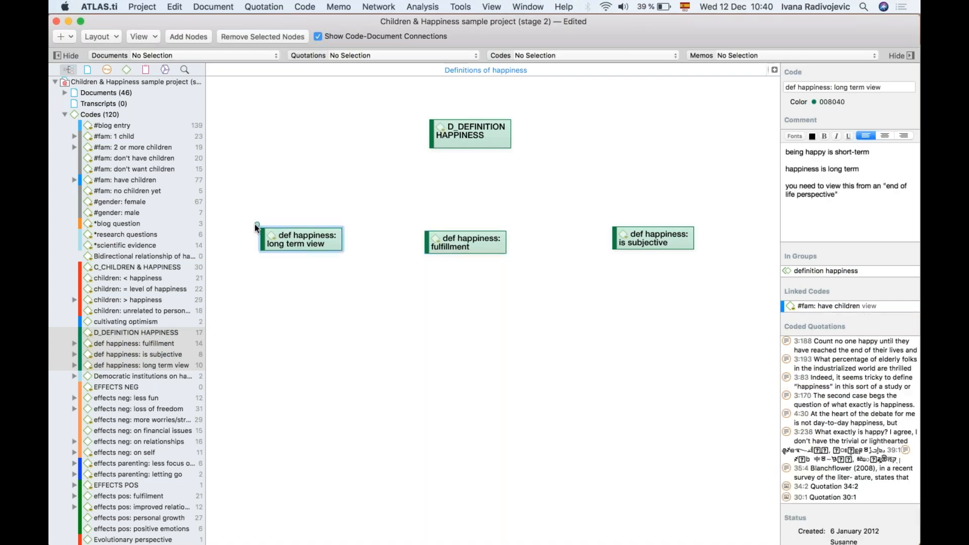
pyautogui.moveTo(256, 225); pyautogui.dragTo(468, 138)
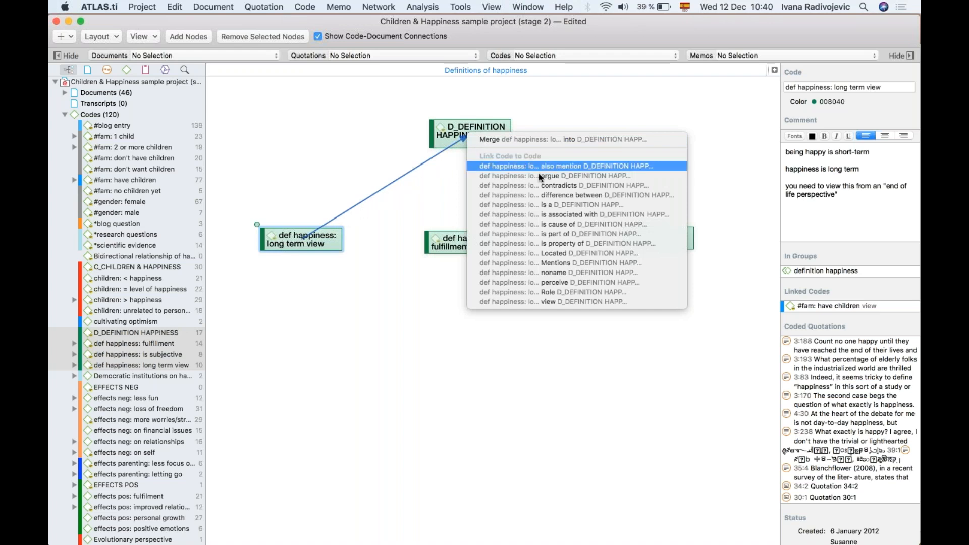
pyautogui.click(546, 233)
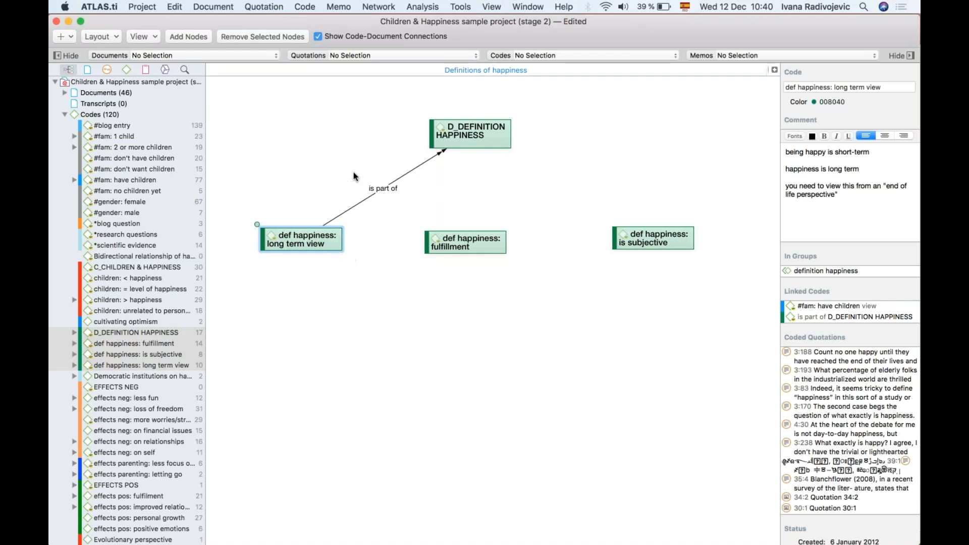
pyautogui.click(454, 238)
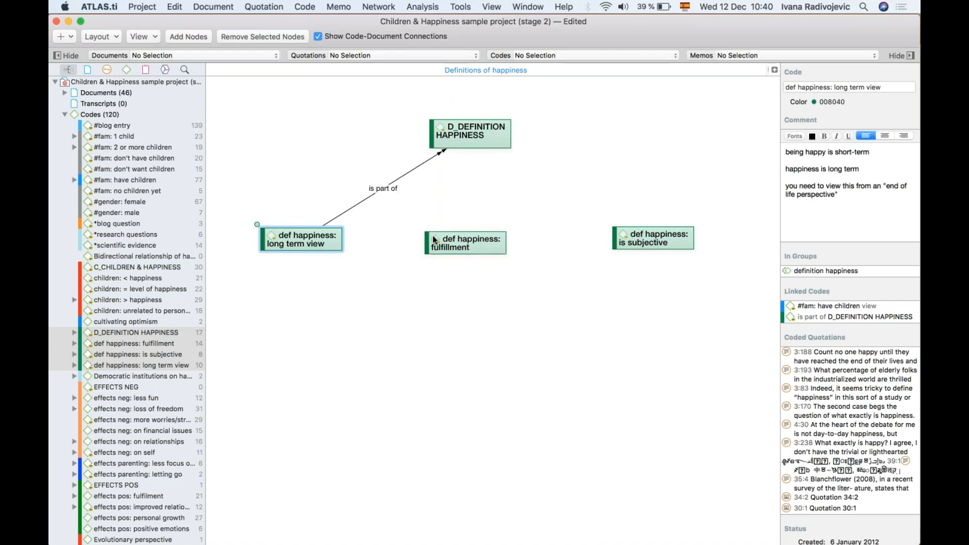
pyautogui.moveTo(422, 230); pyautogui.dragTo(474, 126)
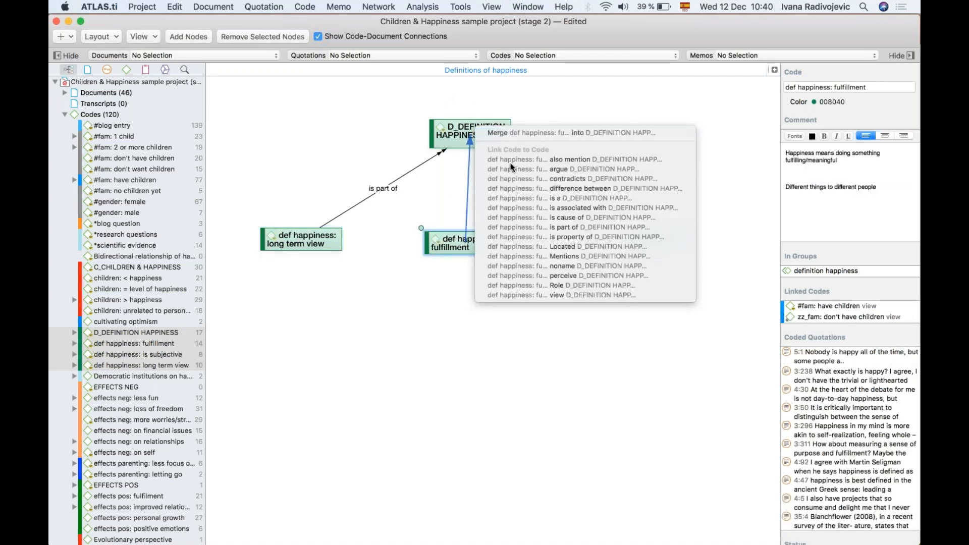
pyautogui.click(561, 228)
pyautogui.click(612, 228)
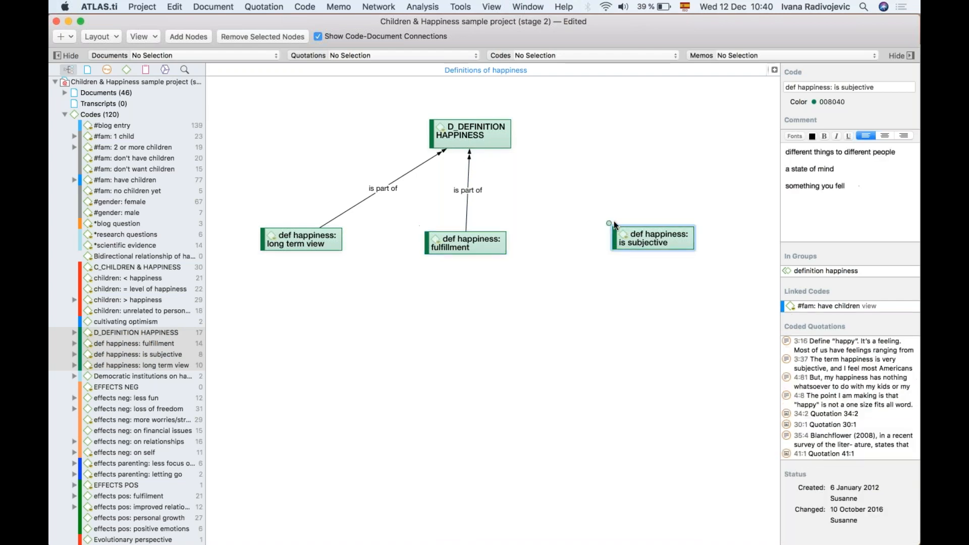
pyautogui.moveTo(608, 224); pyautogui.dragTo(483, 137)
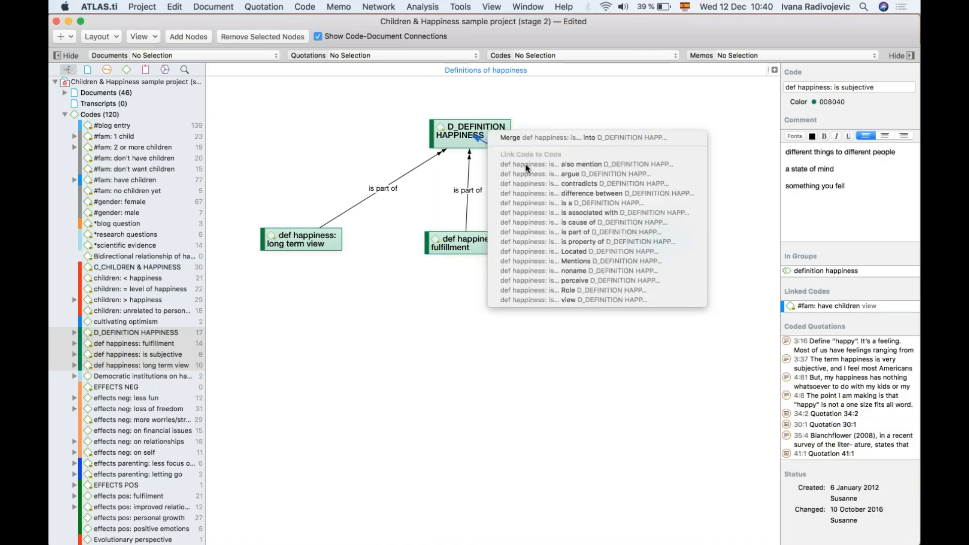
pyautogui.click(580, 233)
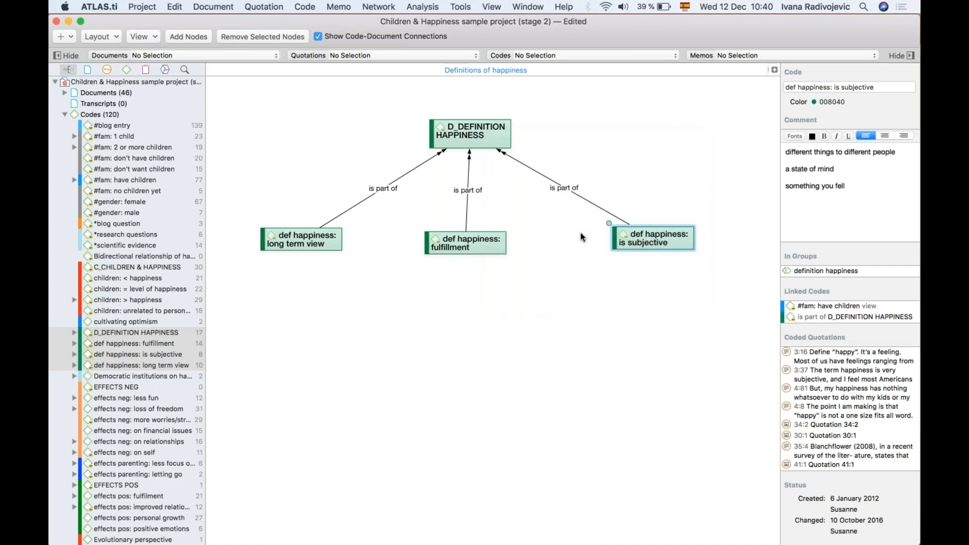
# Step: Move the three def happiness nodes closer together beneath D_DEFINITION HAPPINESS, with fulfillment slightly lower in the middle
pyautogui.click(560, 189)
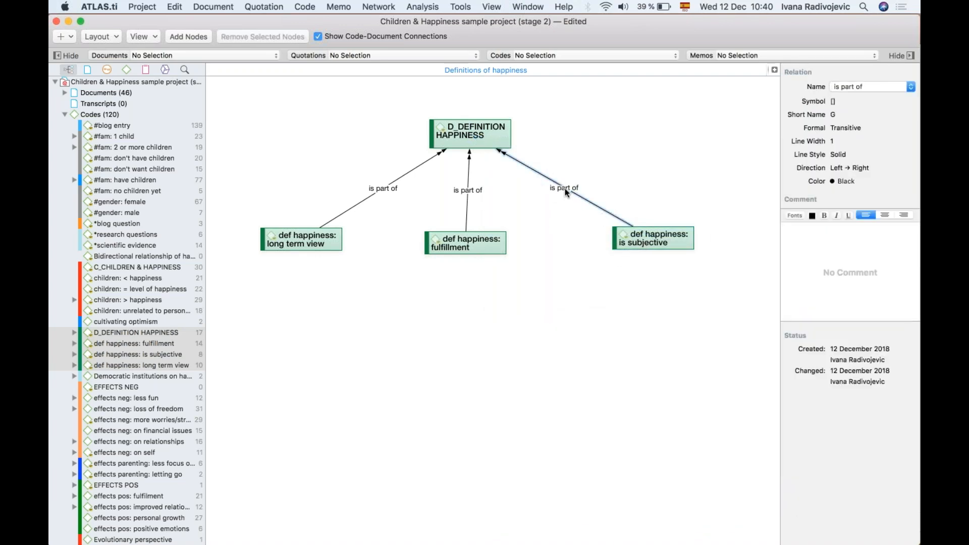
pyautogui.moveTo(482, 246); pyautogui.dragTo(485, 246)
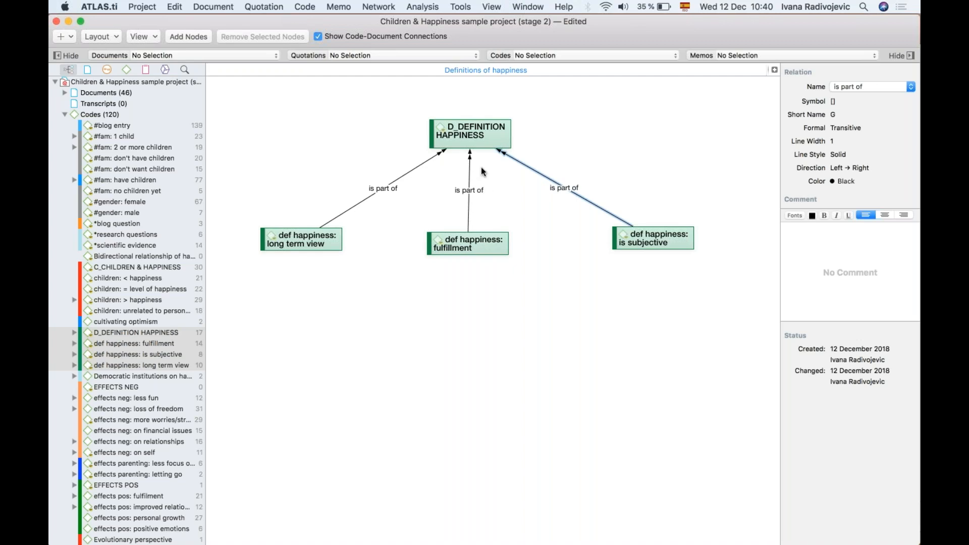
pyautogui.moveTo(478, 246); pyautogui.dragTo(483, 252)
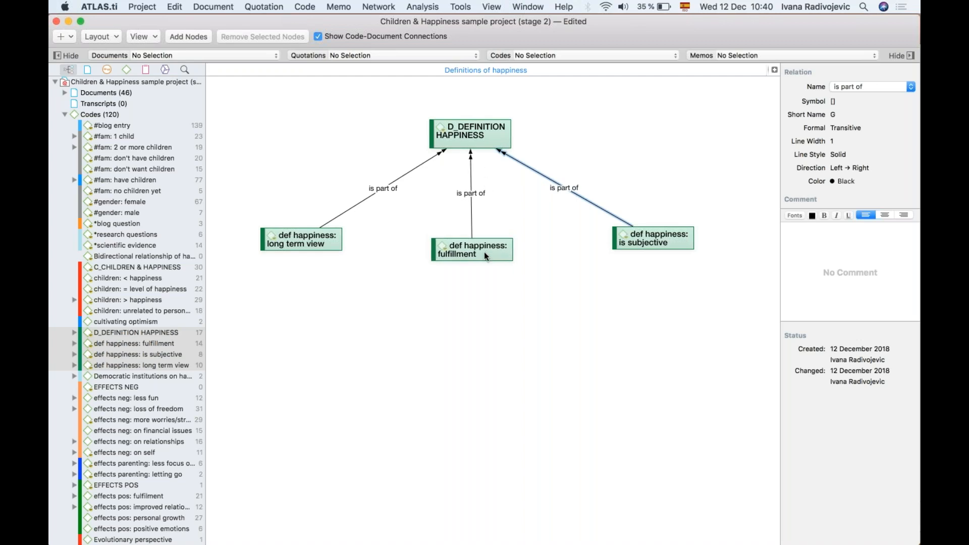
pyautogui.moveTo(654, 232); pyautogui.dragTo(625, 232)
pyautogui.moveTo(344, 242); pyautogui.dragTo(384, 244)
pyautogui.click(508, 225)
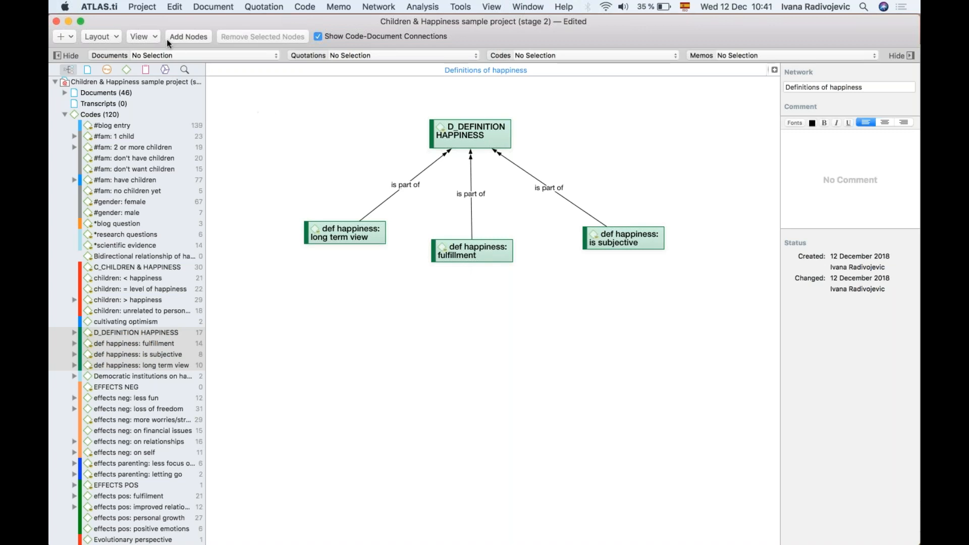
# Step: Show the code comments inside the network's code nodes
pyautogui.click(153, 35)
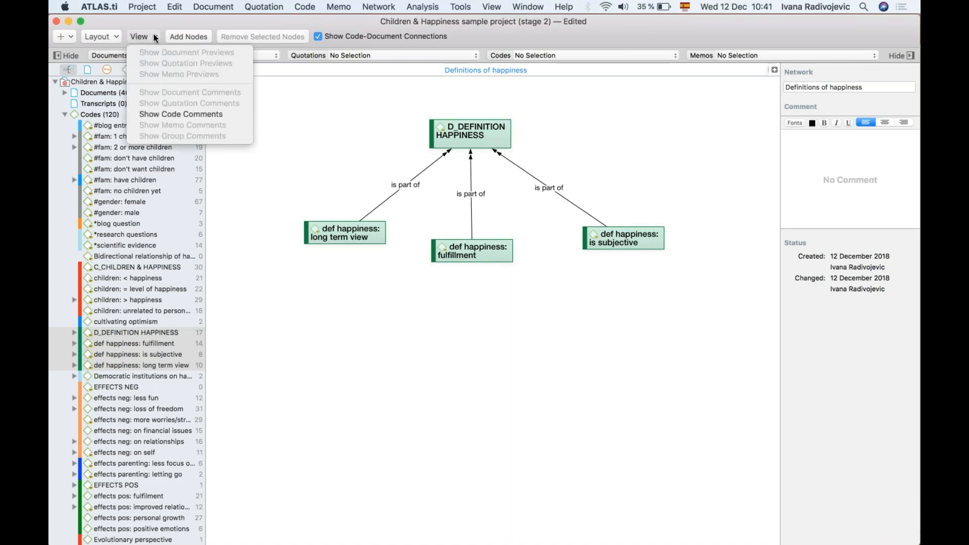
pyautogui.click(154, 114)
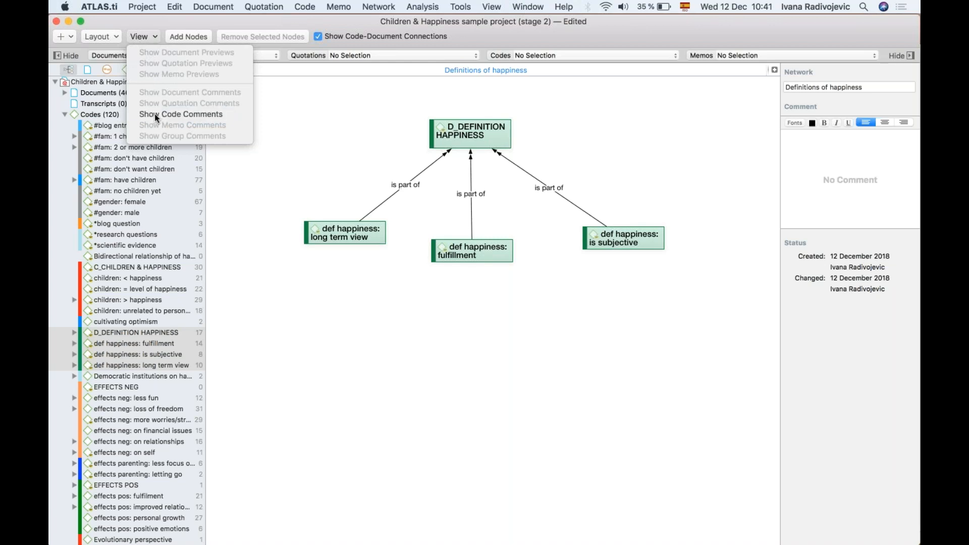
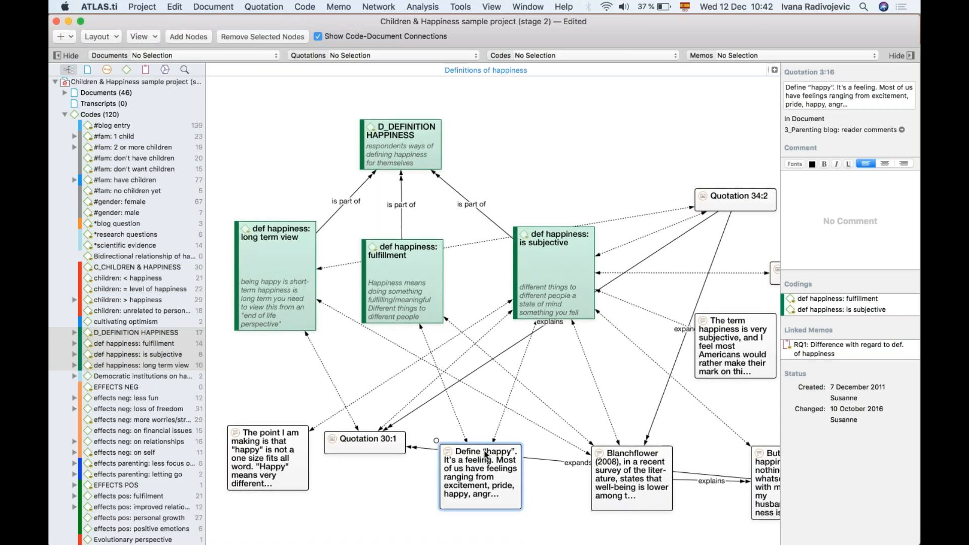
# Step: Shift the "Define happy" quotation node slightly upward and show previews for the quotations in the network
pyautogui.moveTo(485, 458); pyautogui.dragTo(485, 451)
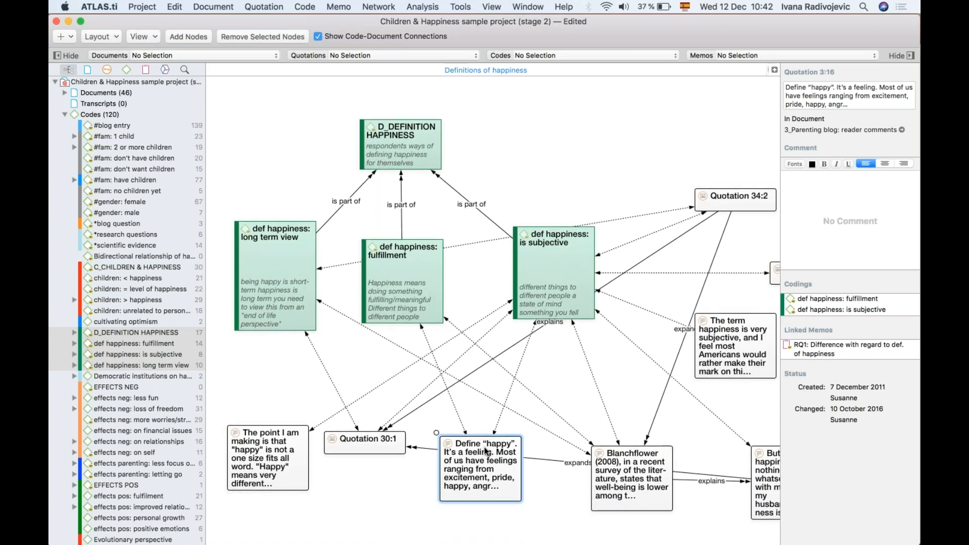
pyautogui.click(144, 36)
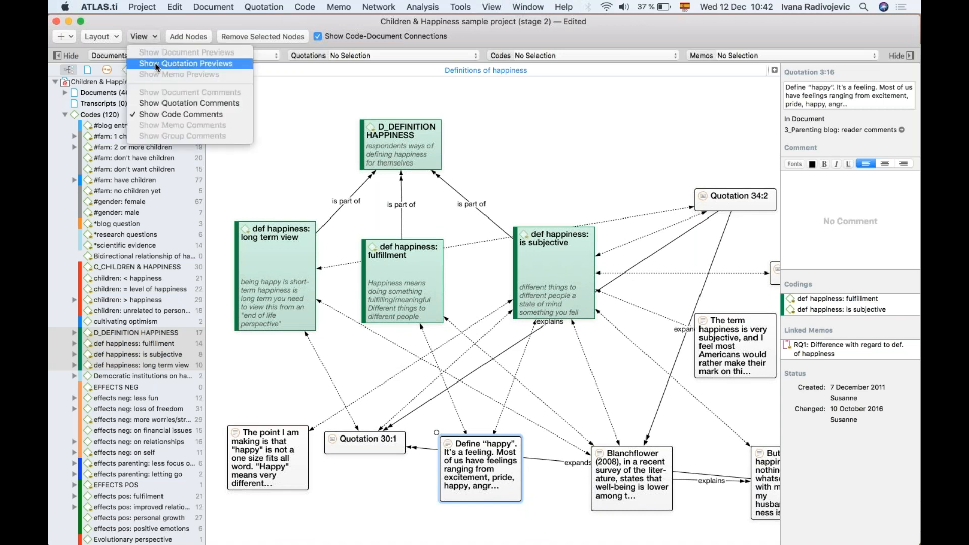
pyautogui.click(220, 63)
pyautogui.scroll(-3, 365, 357)
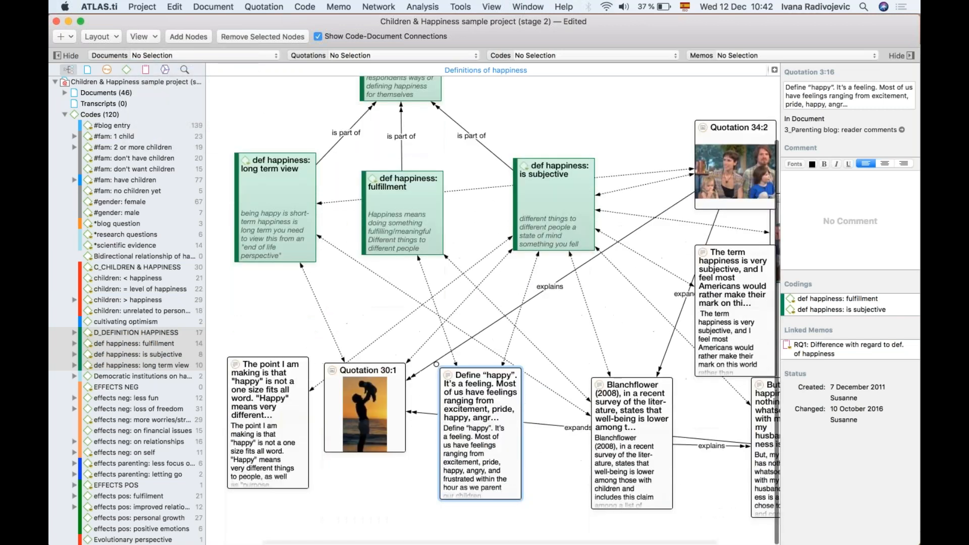
# Step: Move the Quotation 30:1, "The point I am making" and "Define happy" nodes slightly up toward the def happiness codes
pyautogui.moveTo(366, 375); pyautogui.dragTo(365, 358)
pyautogui.moveTo(257, 476); pyautogui.dragTo(257, 460)
pyautogui.scroll(-1, 257, 460)
pyautogui.click(371, 388)
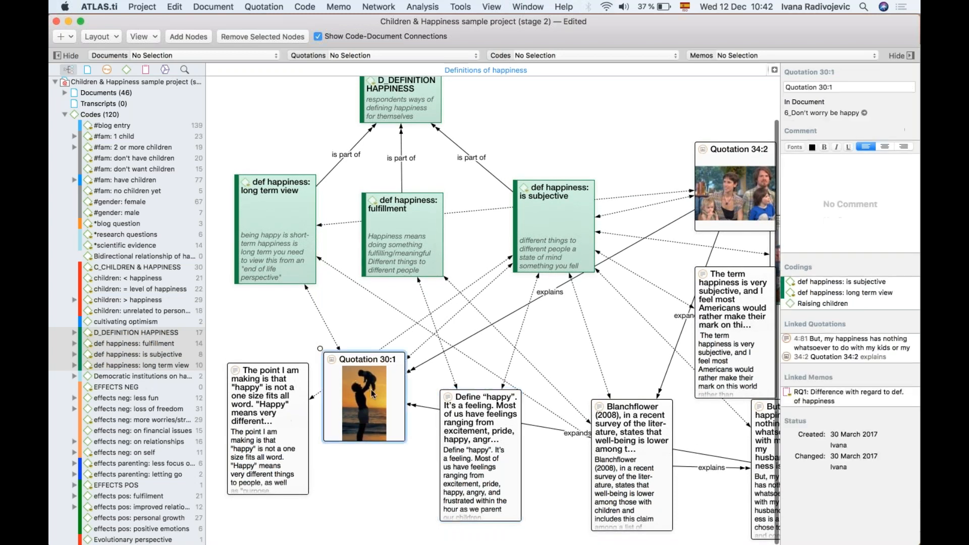
pyautogui.moveTo(482, 410); pyautogui.dragTo(490, 371)
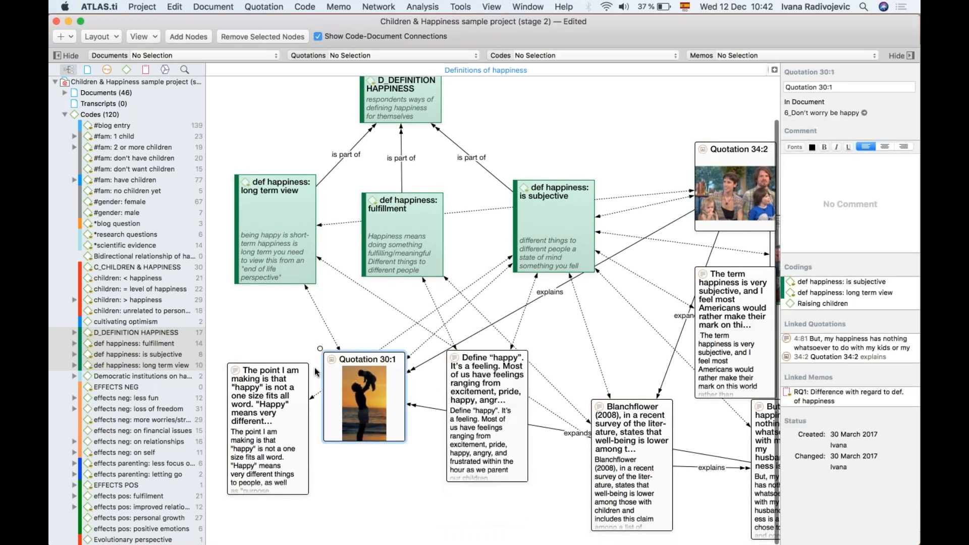
pyautogui.scroll(-1, 489, 461)
pyautogui.scroll(2, 488, 460)
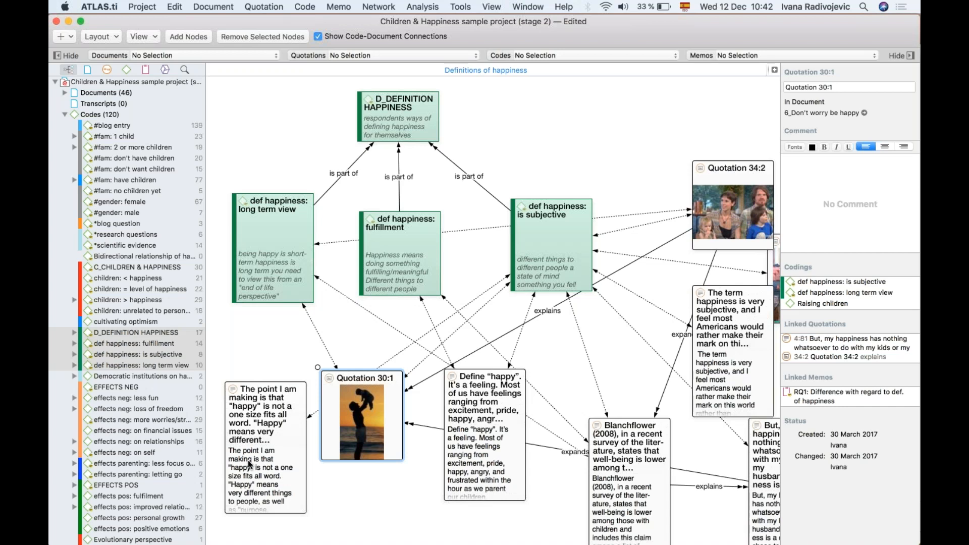
# Step: Link "The point I am making" quotation to the def happiness: fulfillment code and shift Quotation 30:1 slightly down and right
pyautogui.click(252, 428)
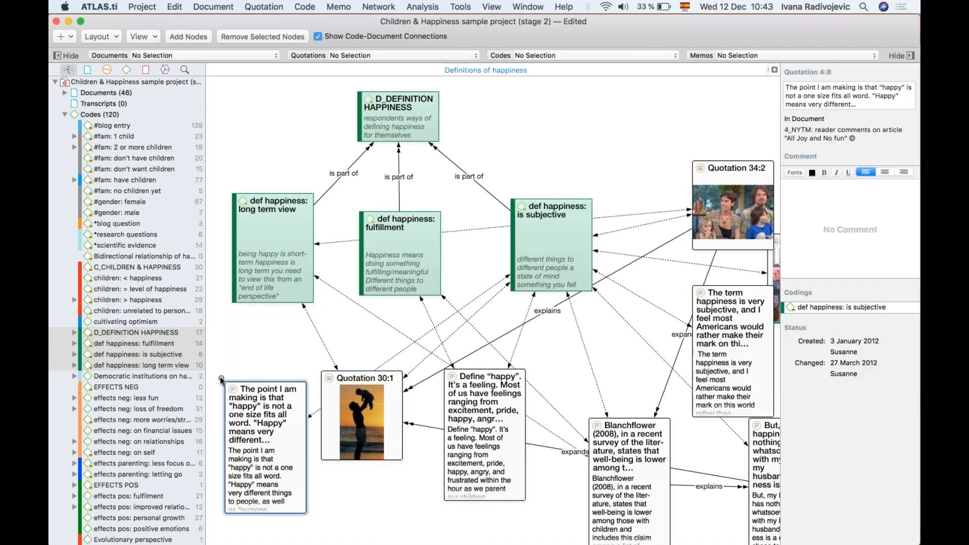
pyautogui.moveTo(221, 378); pyautogui.dragTo(381, 277)
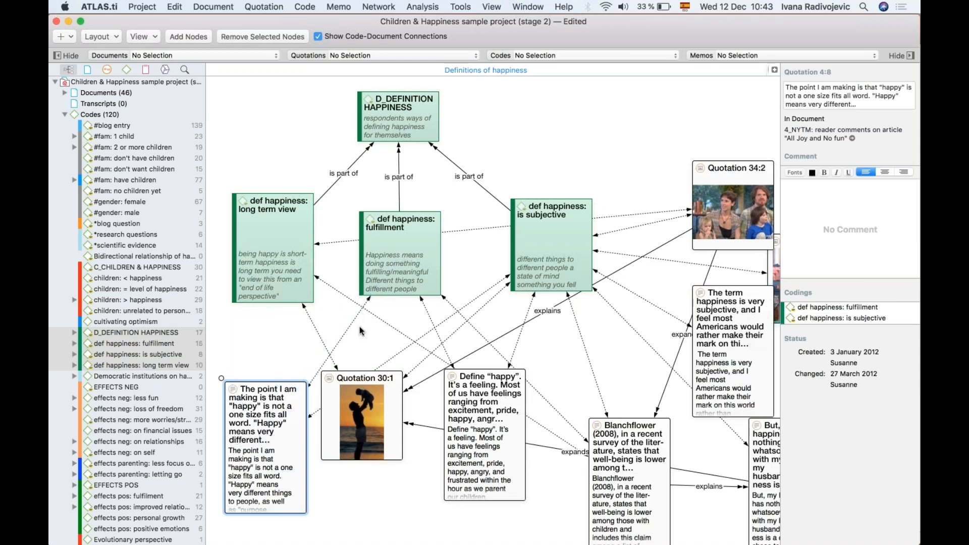
pyautogui.moveTo(371, 387); pyautogui.dragTo(395, 415)
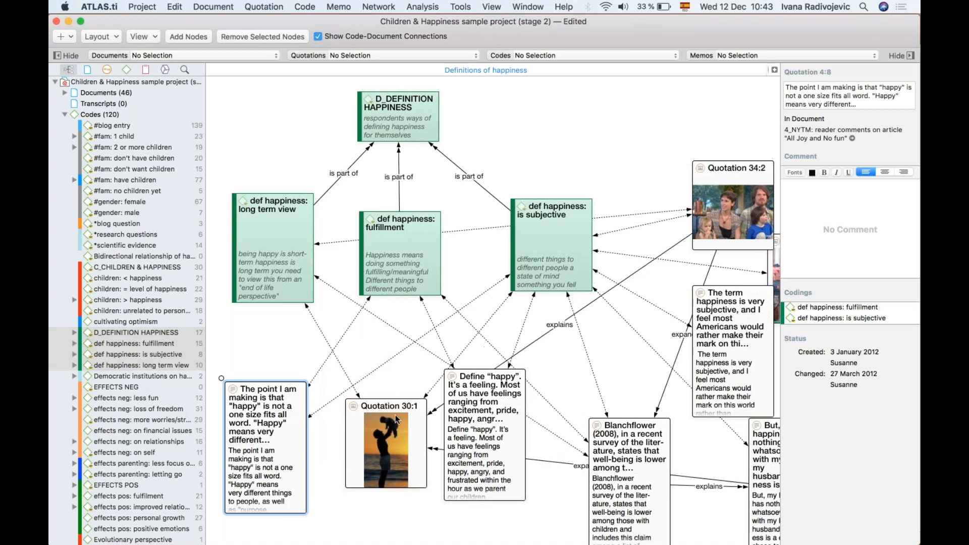
# Step: Link Quotation 30:1 to "The point I am making" with "continued by", and shift Quotation 30:1 and "Define happy" rightward for spacing
pyautogui.click(370, 405)
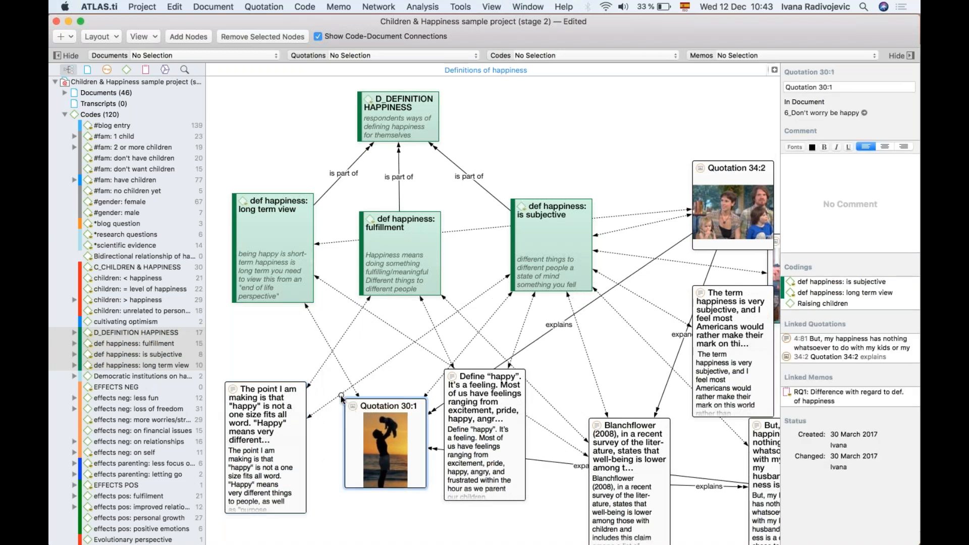
pyautogui.moveTo(271, 412); pyautogui.dragTo(256, 451)
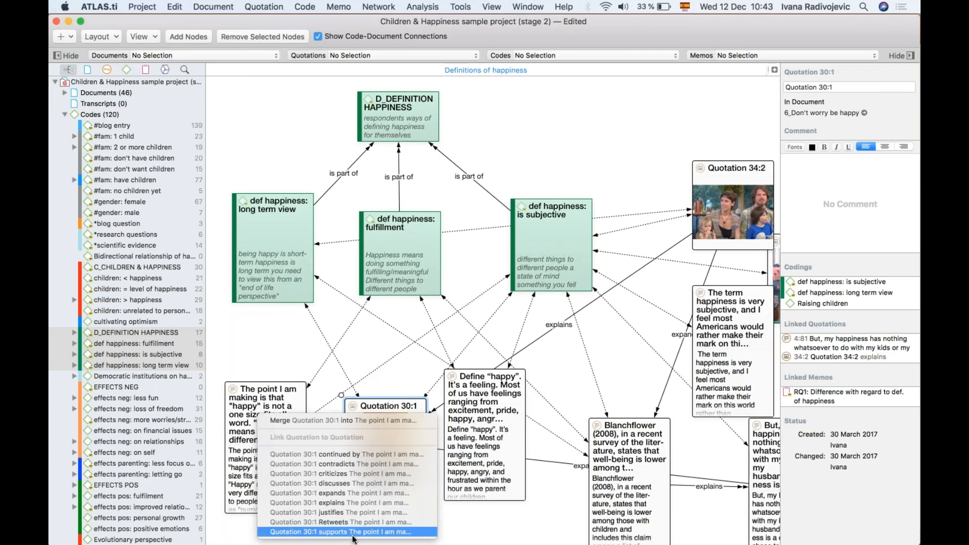
pyautogui.click(335, 455)
pyautogui.moveTo(395, 405); pyautogui.dragTo(424, 374)
pyautogui.moveTo(484, 386); pyautogui.dragTo(519, 391)
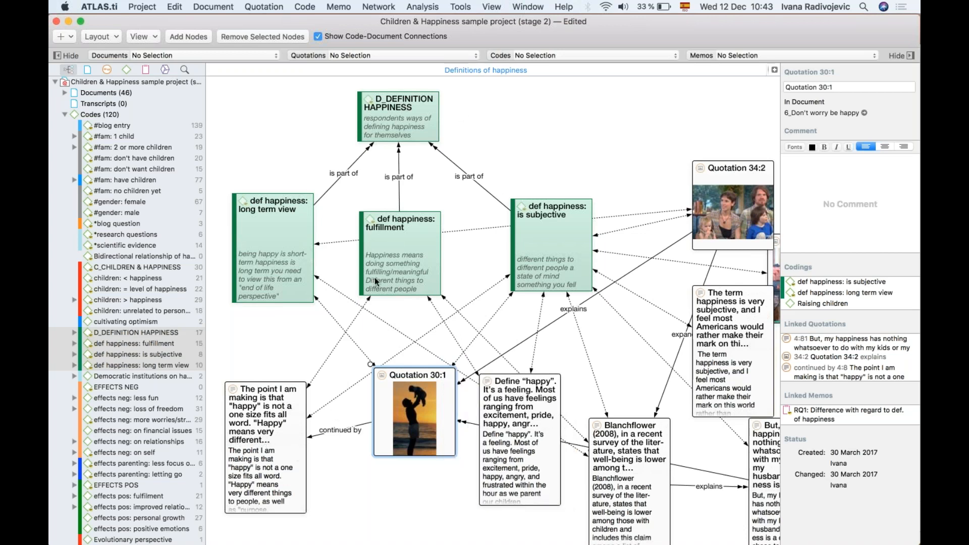
# Step: Add the Lyubomirsky & Boehm (2010) memo to the network beside D_DEFINITION HAPPINESS and show the memo's preview text
pyautogui.scroll(-2, 554, 455)
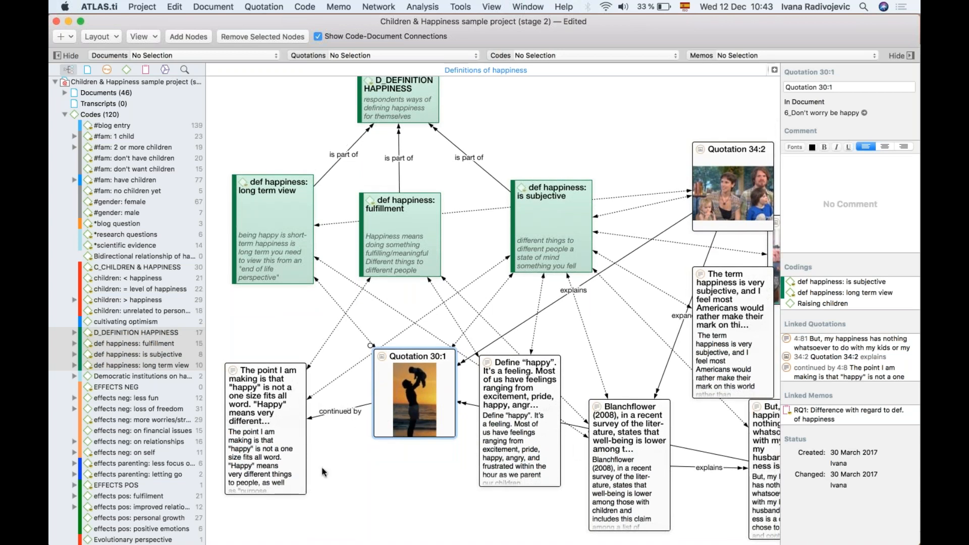
pyautogui.scroll(-1, 120, 434)
pyautogui.scroll(-15, 120, 435)
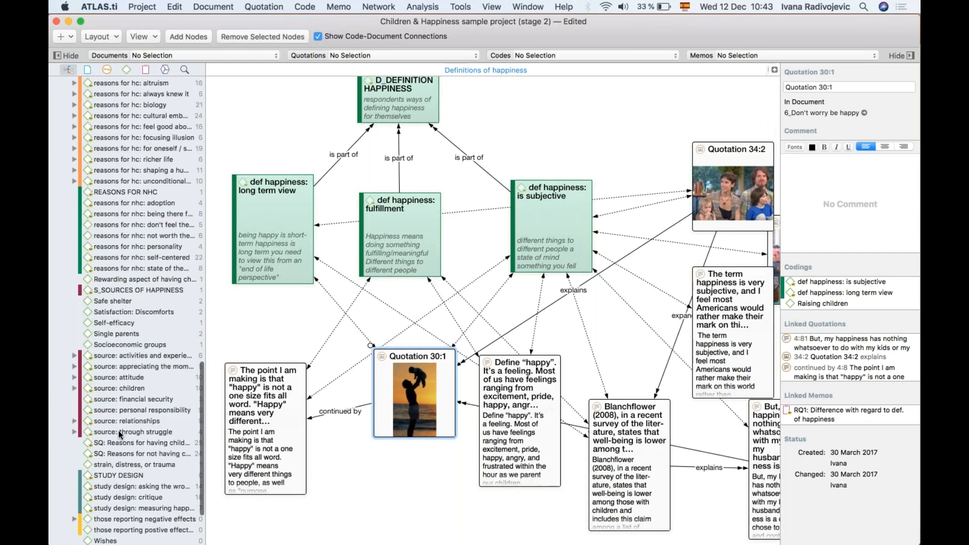
pyautogui.scroll(-8, 165, 476)
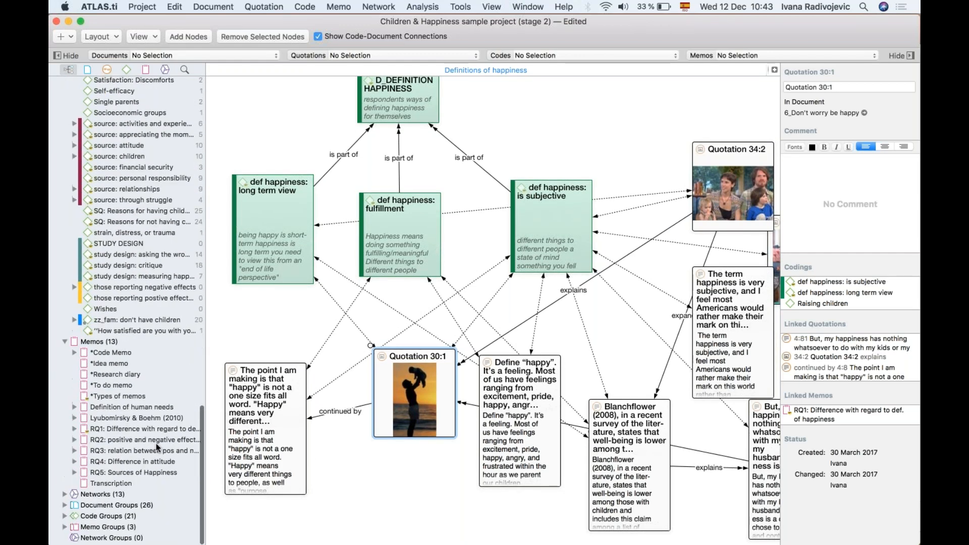
pyautogui.moveTo(126, 420); pyautogui.dragTo(547, 101)
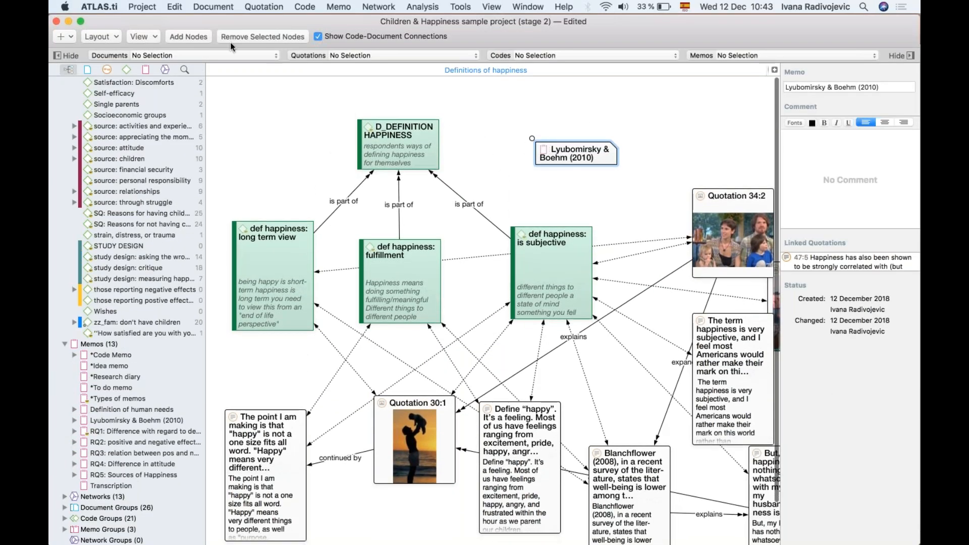
pyautogui.click(143, 37)
pyautogui.click(173, 75)
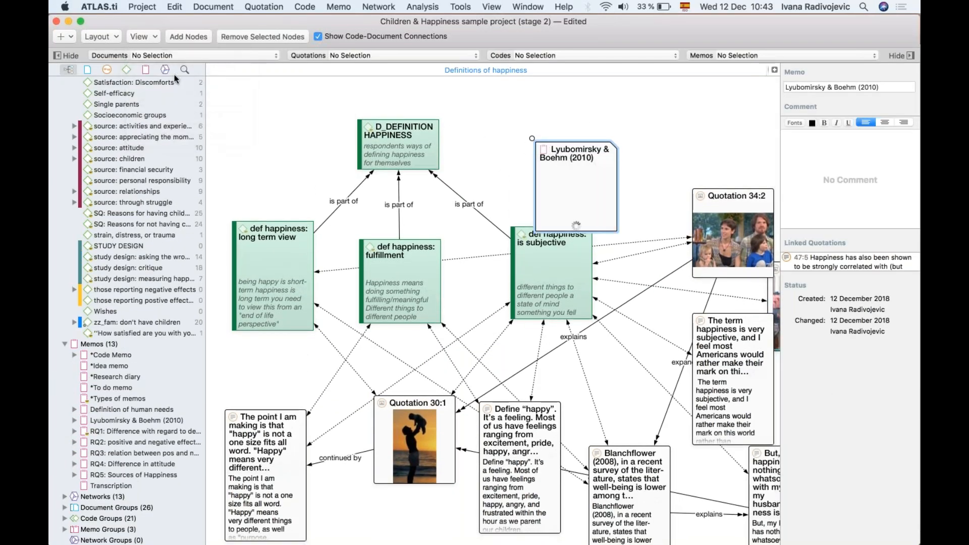
# Step: Move the Lyubomirsky & Boehm (2010) memo higher and link it to D_DEFINITION HAPPINESS and Quotation 34:2
pyautogui.moveTo(583, 180); pyautogui.dragTo(583, 136)
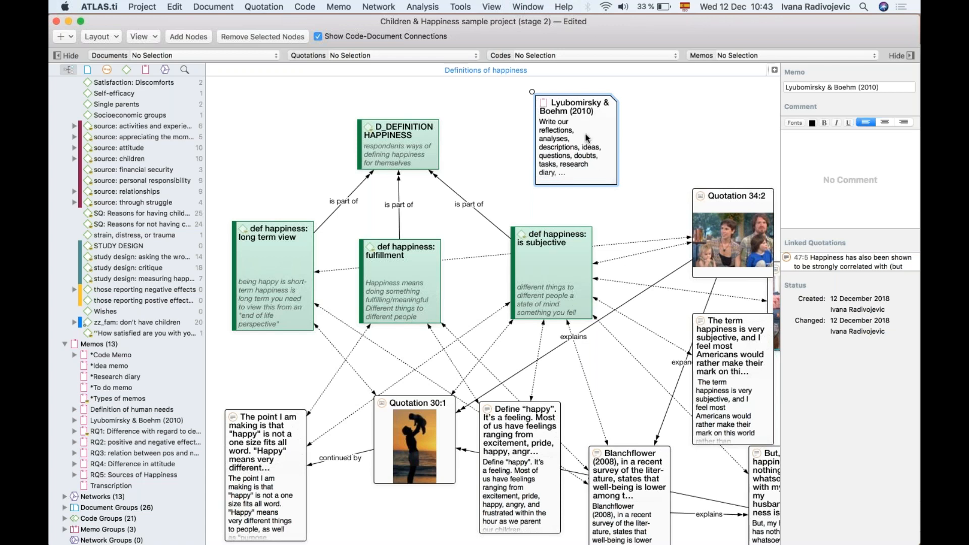
pyautogui.moveTo(532, 92); pyautogui.dragTo(403, 151)
pyautogui.moveTo(565, 114); pyautogui.dragTo(721, 222)
# Step: Arrange Quotation 34:2, "The term happiness", "Define happy", Blanchflower and "But, my happiness" in a lower row, with Quotations 30:1 and 41:1 above
pyautogui.scroll(-3, 536, 374)
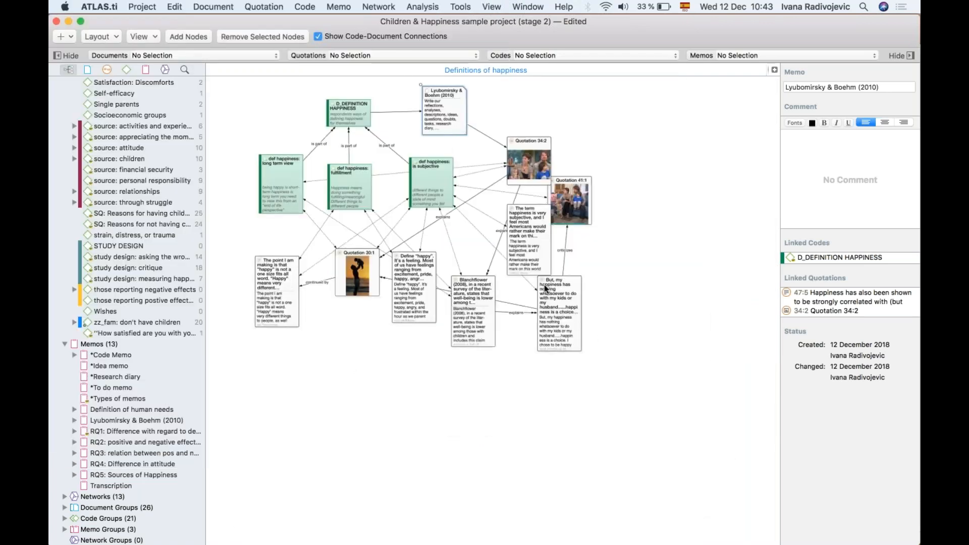
pyautogui.moveTo(521, 234); pyautogui.dragTo(346, 367)
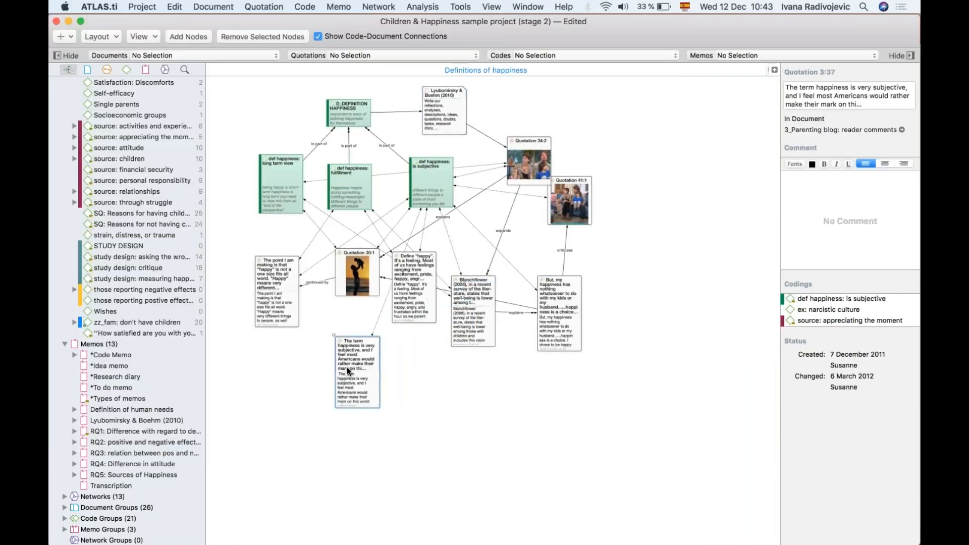
pyautogui.moveTo(417, 258); pyautogui.dragTo(420, 339)
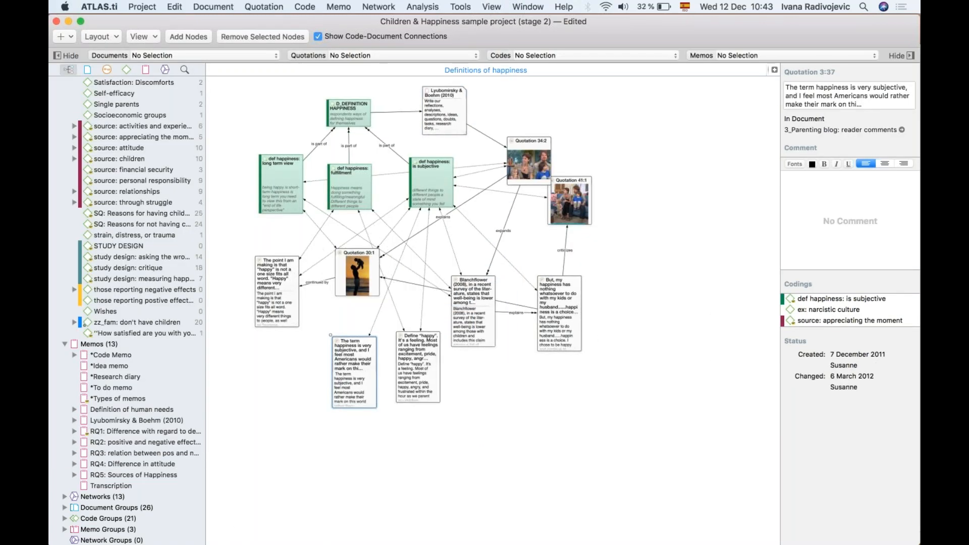
pyautogui.moveTo(520, 148); pyautogui.dragTo(267, 365)
pyautogui.moveTo(372, 285); pyautogui.dragTo(424, 283)
pyautogui.moveTo(575, 193); pyautogui.dragTo(522, 231)
pyautogui.moveTo(473, 324); pyautogui.dragTo(475, 375)
pyautogui.moveTo(552, 292); pyautogui.dragTo(556, 344)
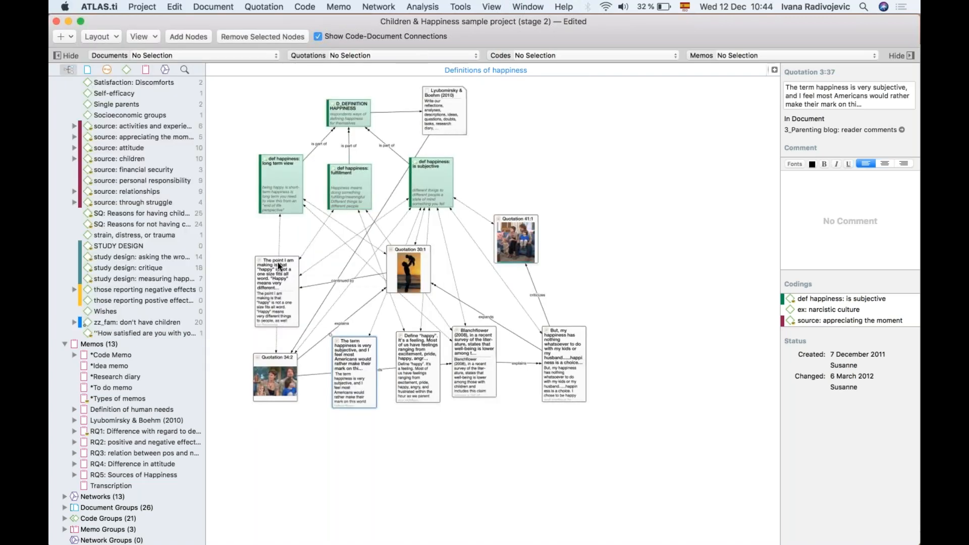
pyautogui.scroll(3, 370, 285)
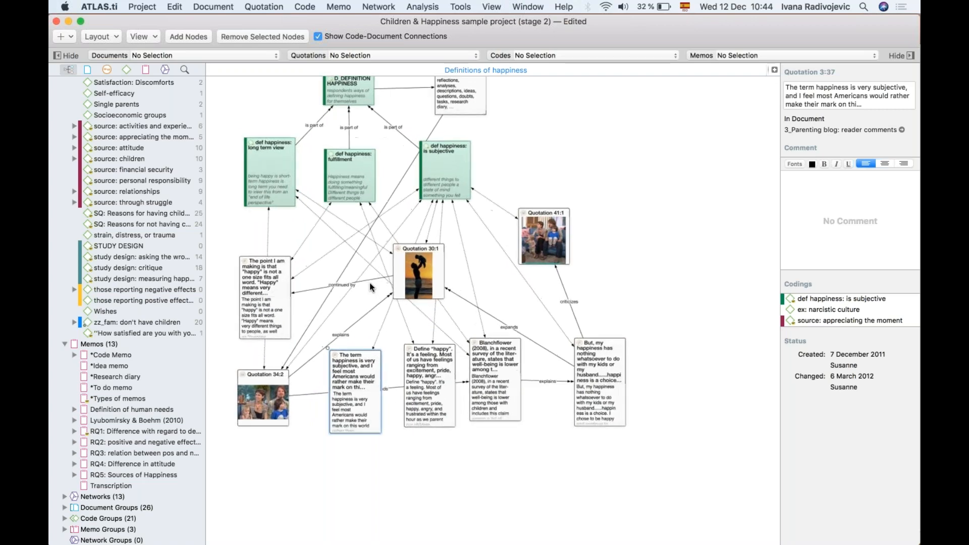
pyautogui.scroll(3, 369, 283)
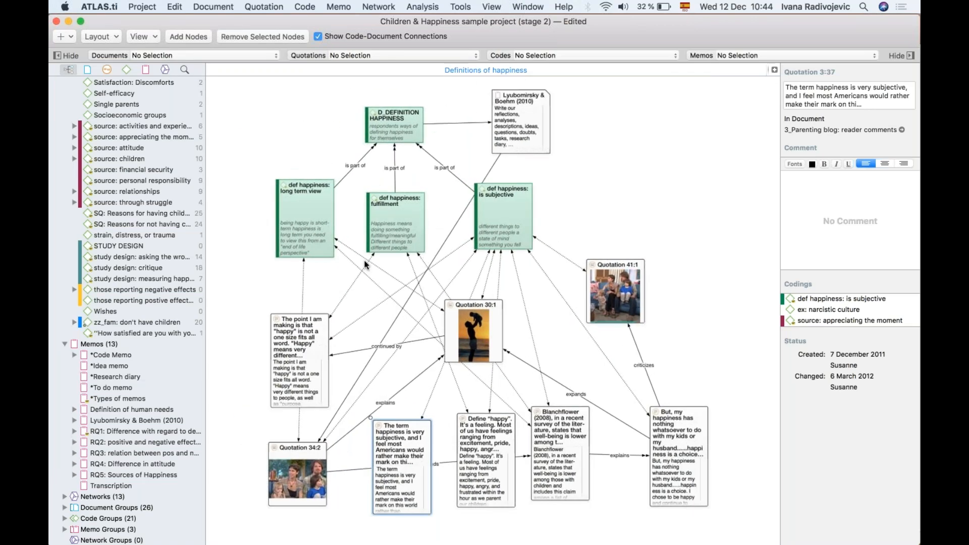
# Step: Close the Definitions of happiness network and collapse the expanded codes and memos in the project tree
pyautogui.click(214, 69)
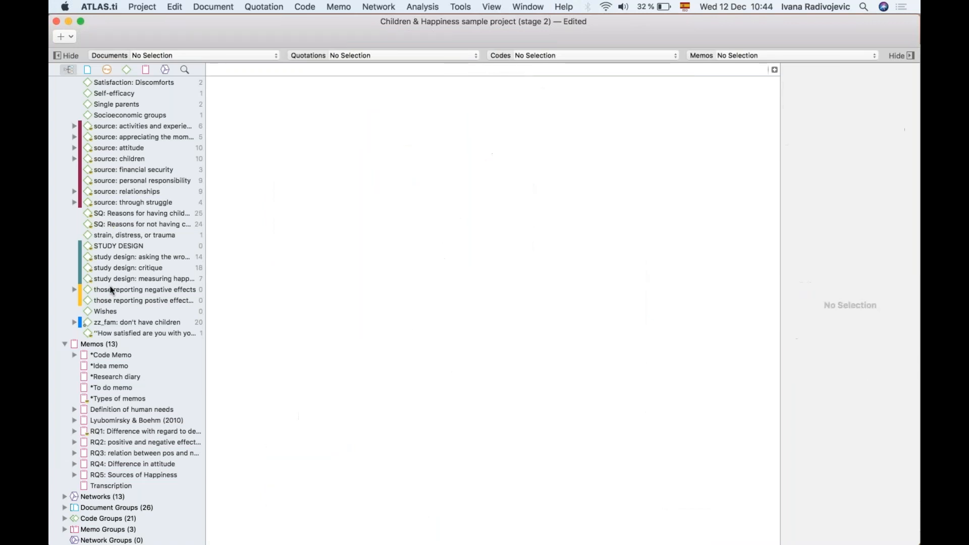
pyautogui.scroll(20, 62, 348)
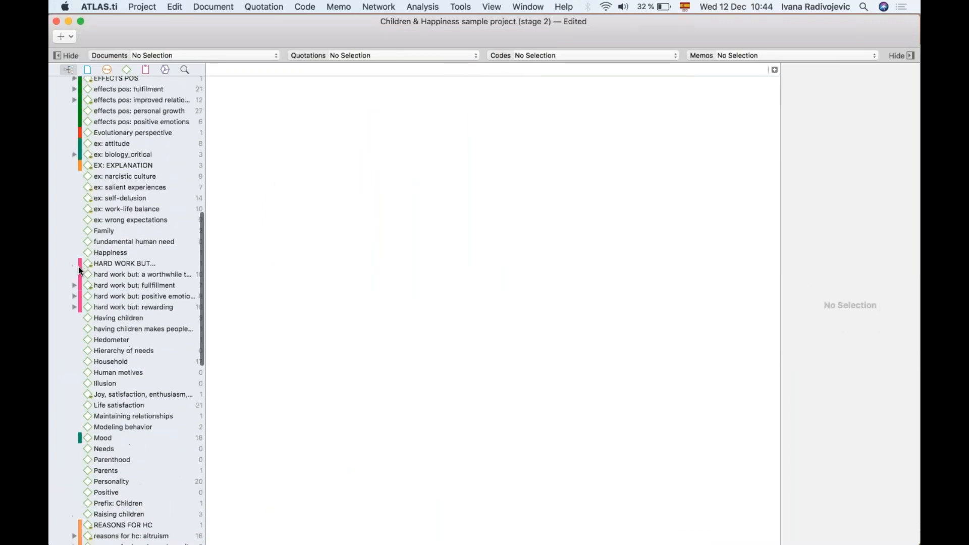
pyautogui.click(65, 118)
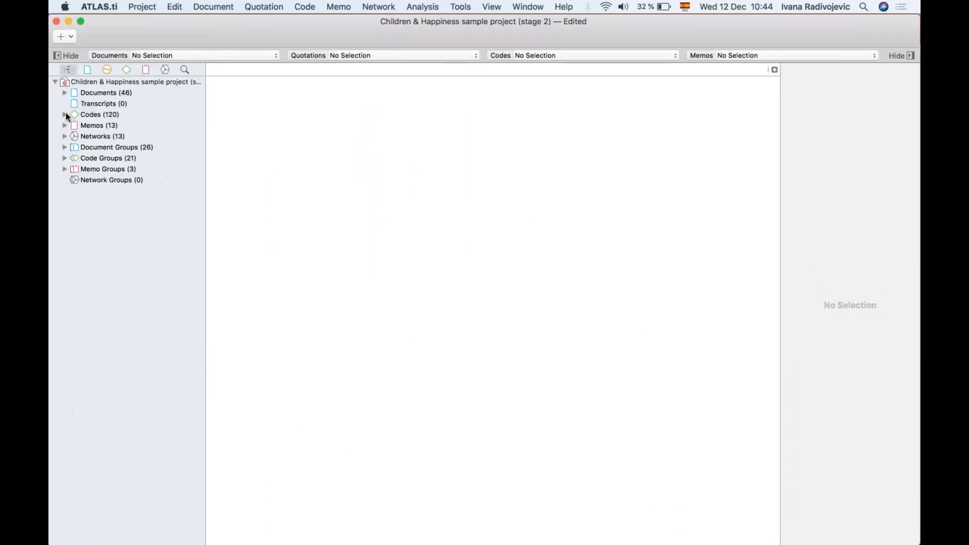
# Step: Open the Code Cooccurrence Table and shift its window slightly up and left
pyautogui.click(422, 7)
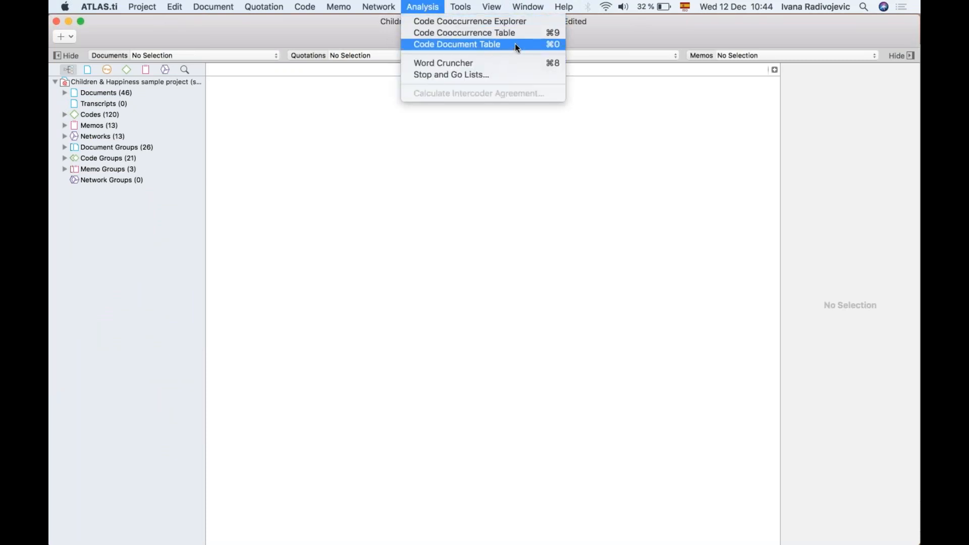
pyautogui.click(495, 32)
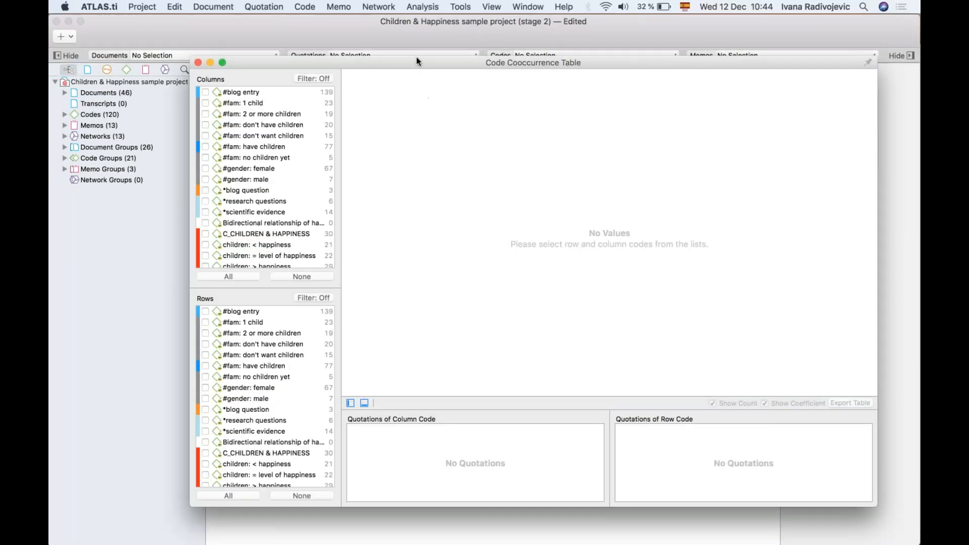
pyautogui.moveTo(416, 62); pyautogui.dragTo(372, 49)
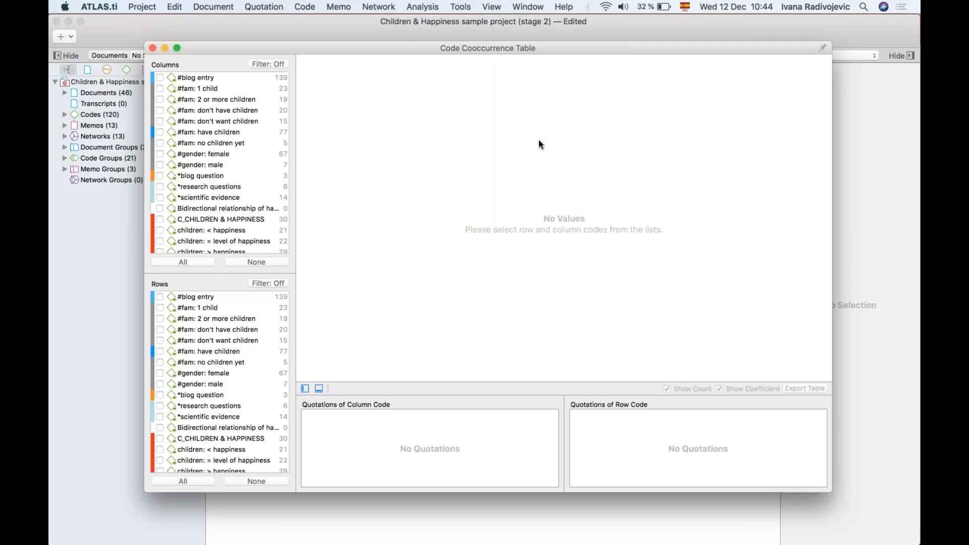
# Step: Include the six effects neg codes, from less fun through on self, as columns of the cooccurrence table
pyautogui.scroll(-10, 217, 214)
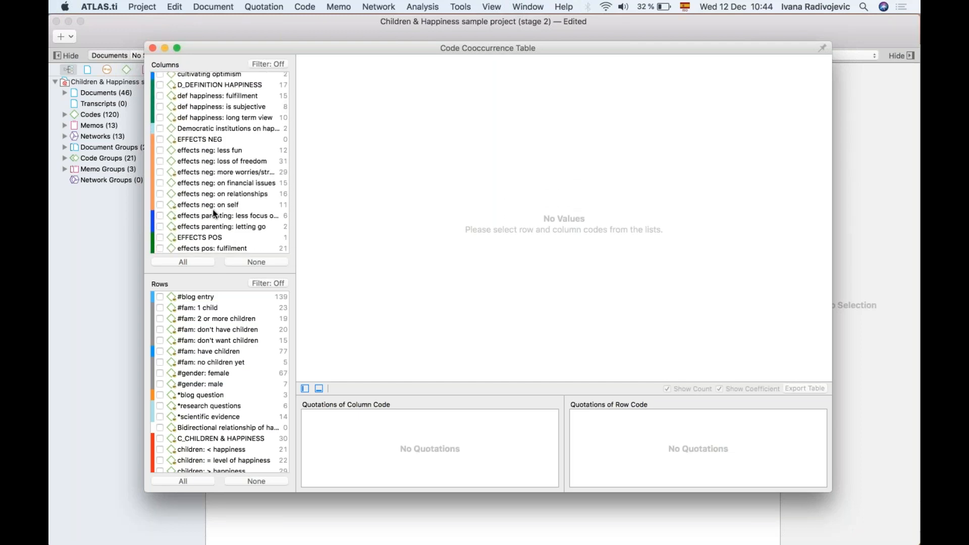
pyautogui.scroll(-1, 216, 215)
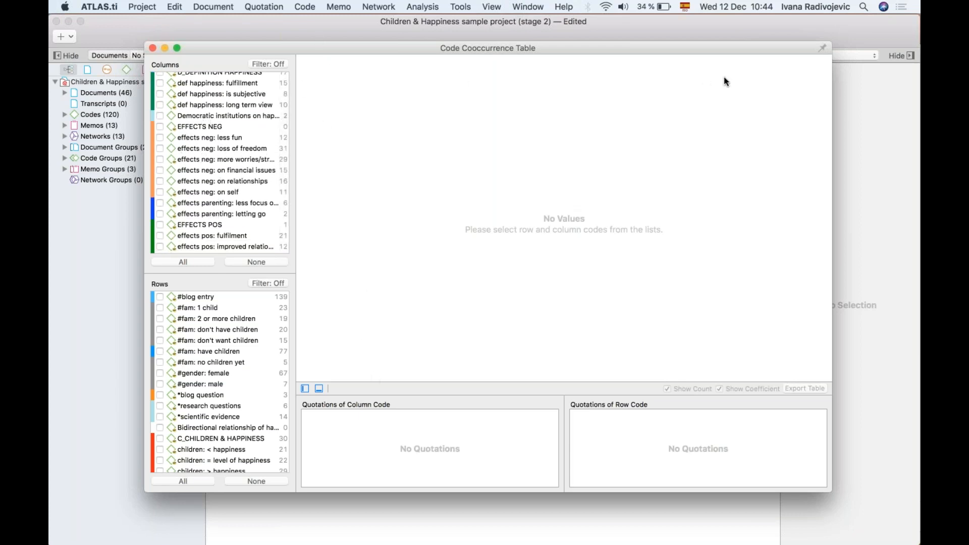
pyautogui.click(191, 138)
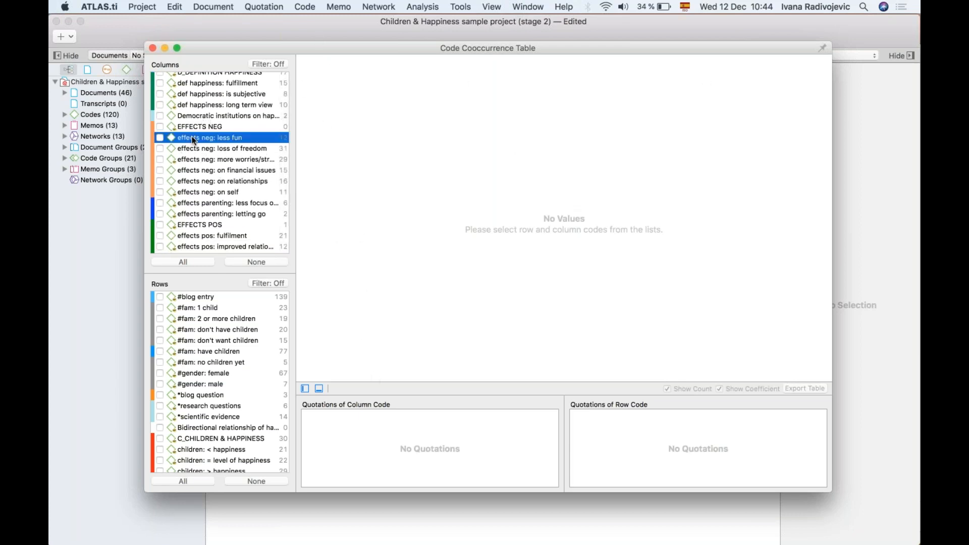
pyautogui.keyDown('shift'); pyautogui.click(209, 192); pyautogui.keyUp('shift')
pyautogui.press('space')
# Step: Include the four effects pos codes, from fulfilment through positive emotions, as rows of the cooccurrence table
pyautogui.scroll(-2, 208, 192)
pyautogui.scroll(-15, 214, 379)
pyautogui.scroll(-2, 214, 379)
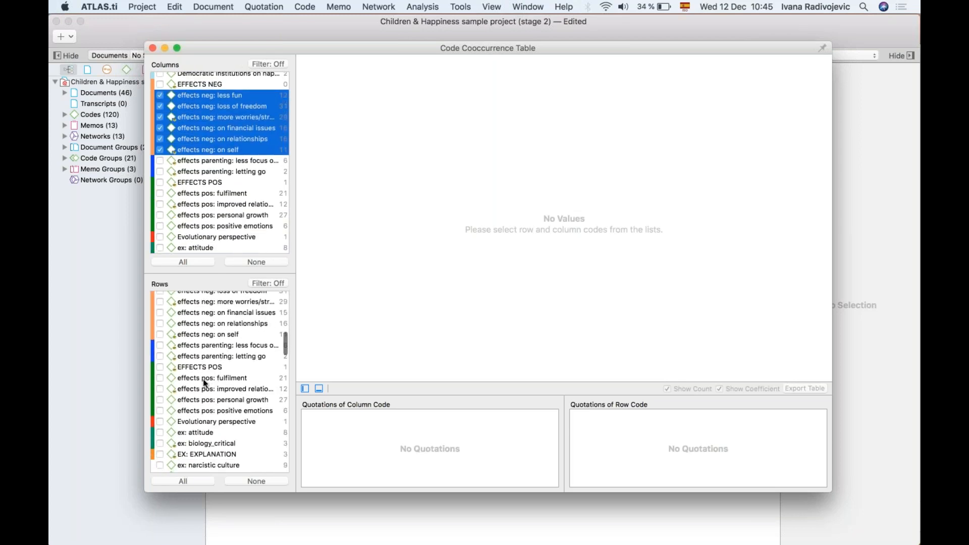
pyautogui.click(215, 378)
pyautogui.keyDown('shift'); pyautogui.click(207, 413); pyautogui.keyUp('shift')
pyautogui.press('space')
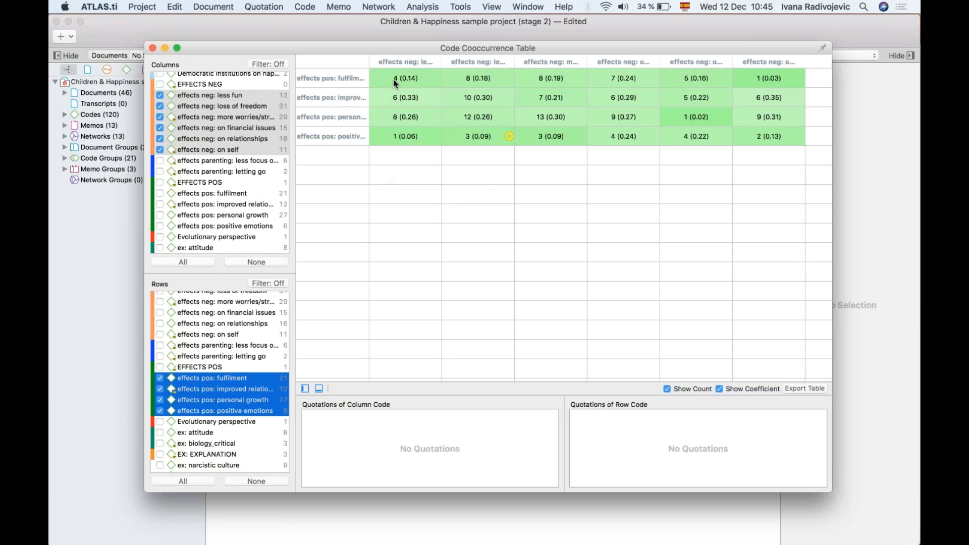
# Step: Show the quotations shared by effects neg: less fun and effects pos: fulfilment, enlarge their display area and look through them
pyautogui.click(377, 83)
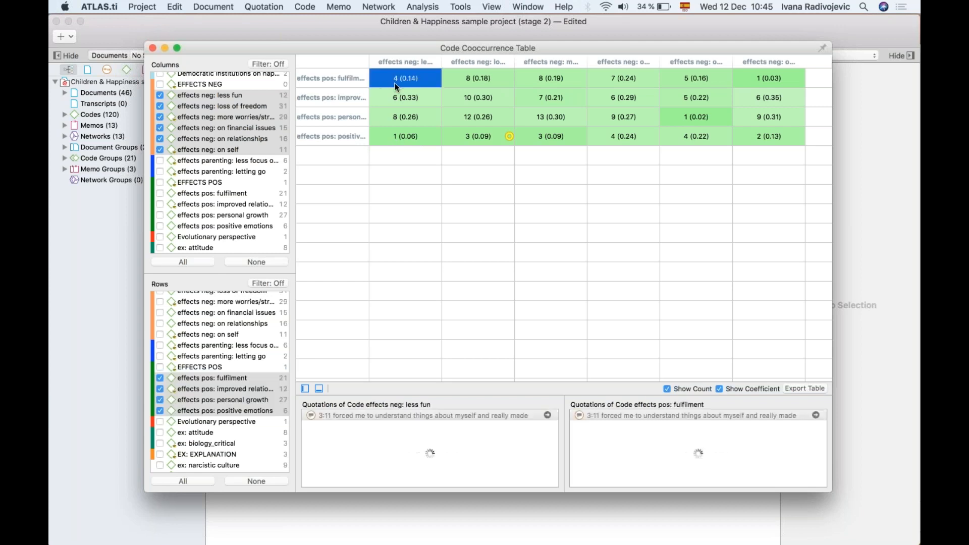
pyautogui.moveTo(509, 379); pyautogui.dragTo(509, 235)
pyautogui.scroll(-3, 459, 396)
pyautogui.scroll(3, 459, 398)
pyautogui.scroll(2, 646, 362)
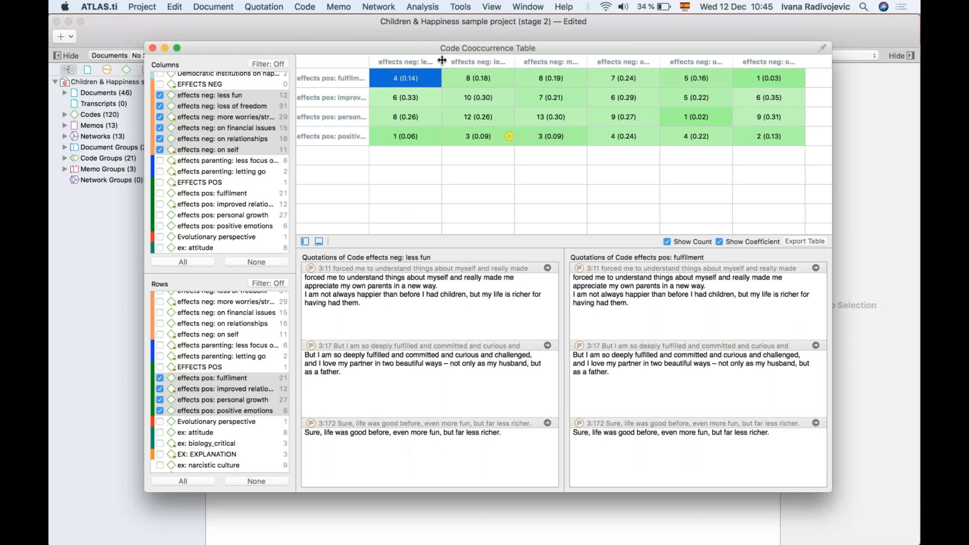
# Step: Widen the less fun, loss of freedom and more worries columns to make their code names readable
pyautogui.moveTo(442, 61); pyautogui.dragTo(475, 61)
pyautogui.moveTo(620, 61); pyautogui.dragTo(686, 61)
pyautogui.moveTo(554, 61); pyautogui.dragTo(593, 61)
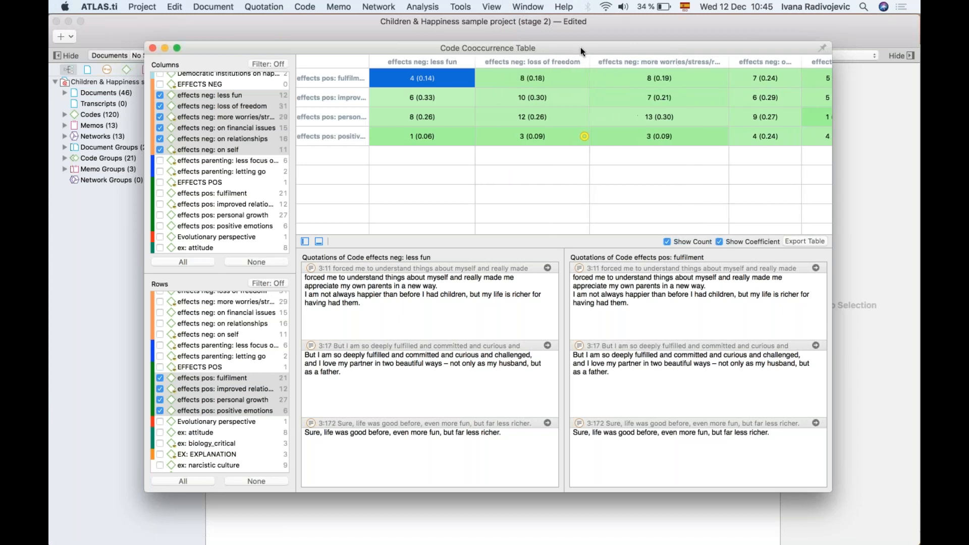
# Step: Widen the cooccurrence table and its row names, and look through the quotations shared by effects neg: more worries/stress/responsibilities and effects pos: personal growth
pyautogui.moveTo(535, 45); pyautogui.dragTo(471, 47)
pyautogui.moveTo(768, 190); pyautogui.dragTo(883, 190)
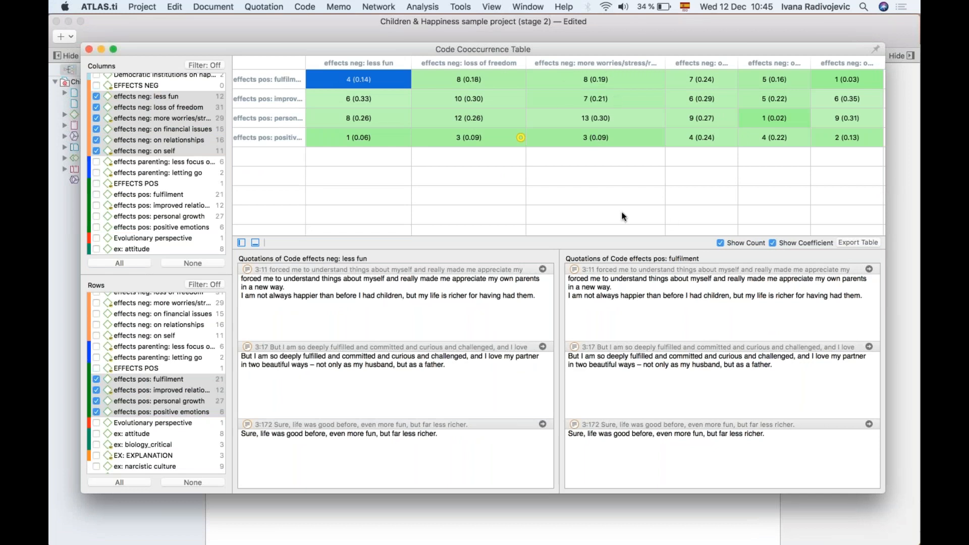
pyautogui.click(575, 115)
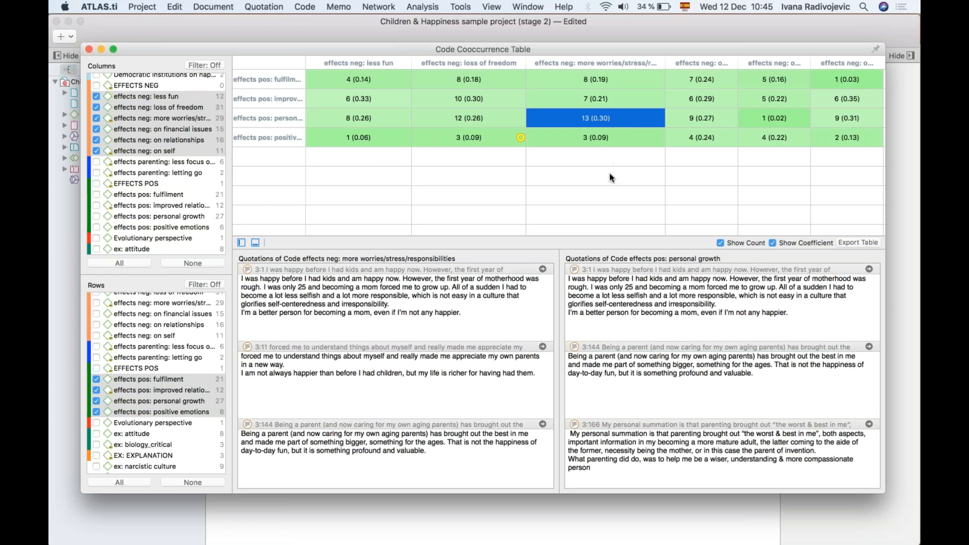
pyautogui.moveTo(304, 65); pyautogui.dragTo(348, 65)
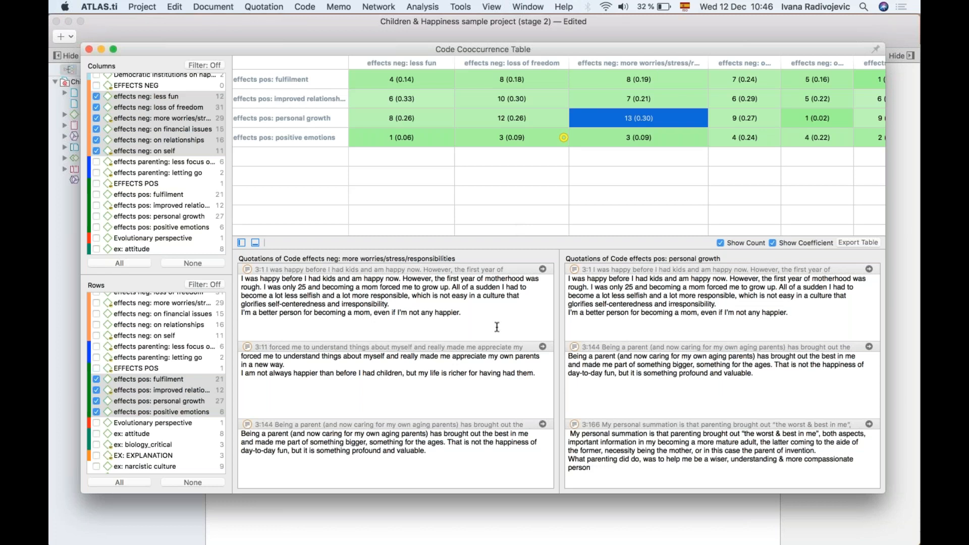
pyautogui.scroll(-10, 497, 327)
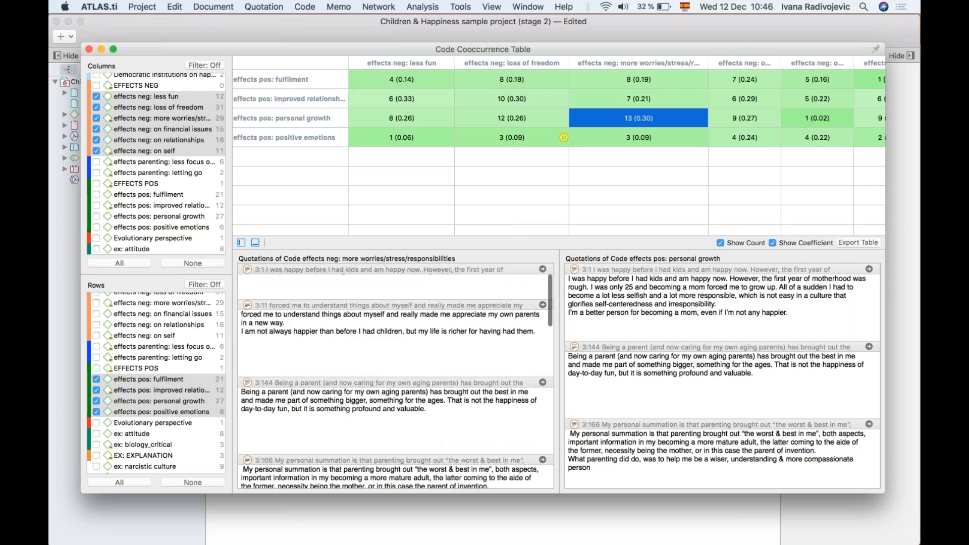
pyautogui.scroll(-5, 466, 354)
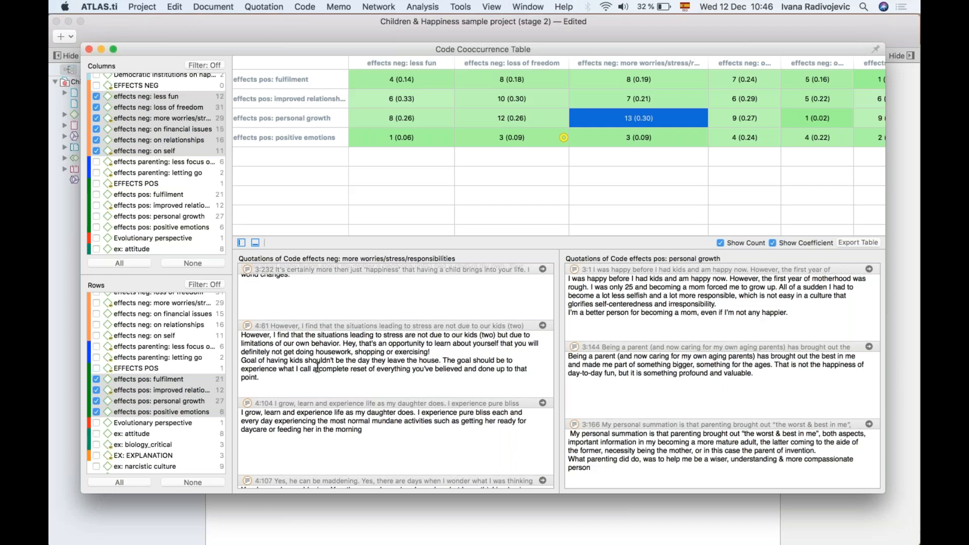
# Step: Export the cooccurrence table to the Desktop as a Microsoft Excel XML (XLSX) file, opening it in Excel
pyautogui.hscroll(1, 529, 201)
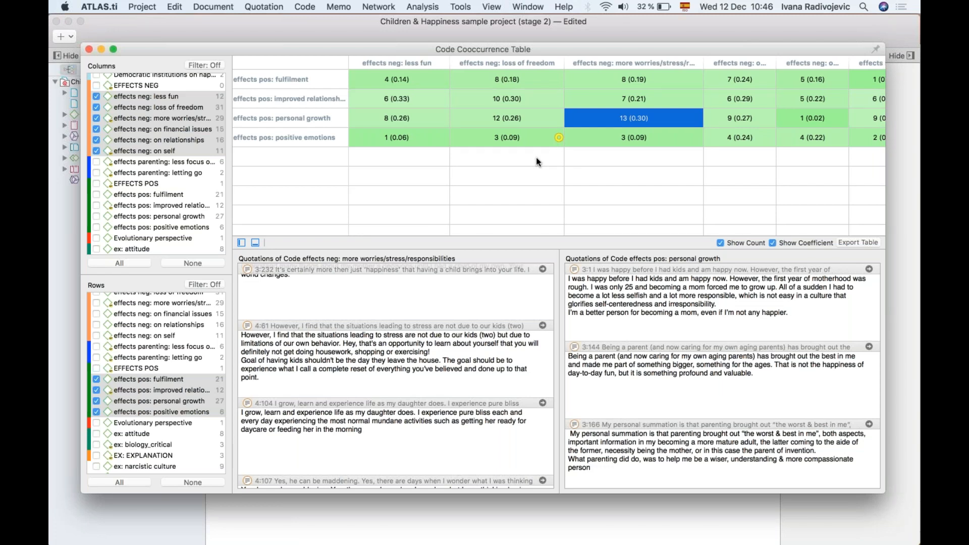
pyautogui.hscroll(3, 537, 160)
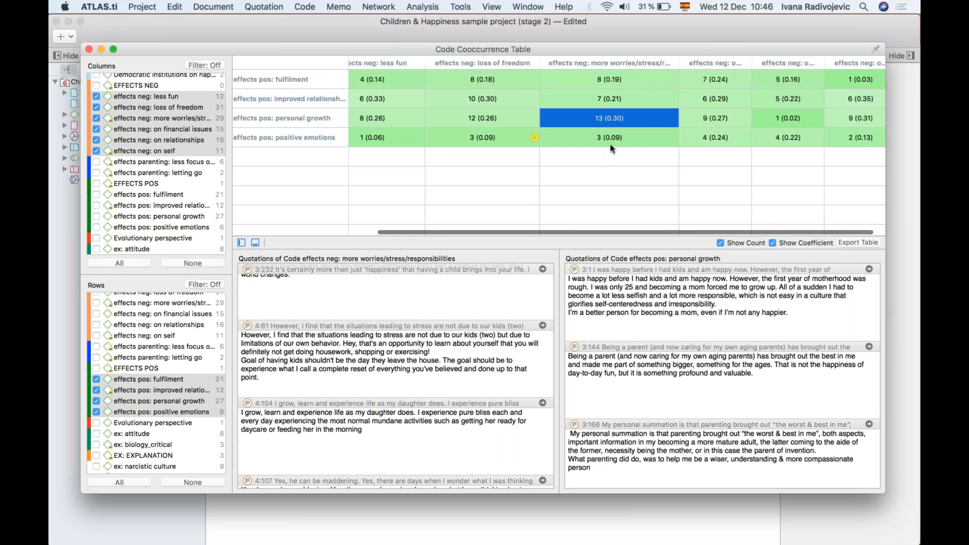
pyautogui.click(858, 244)
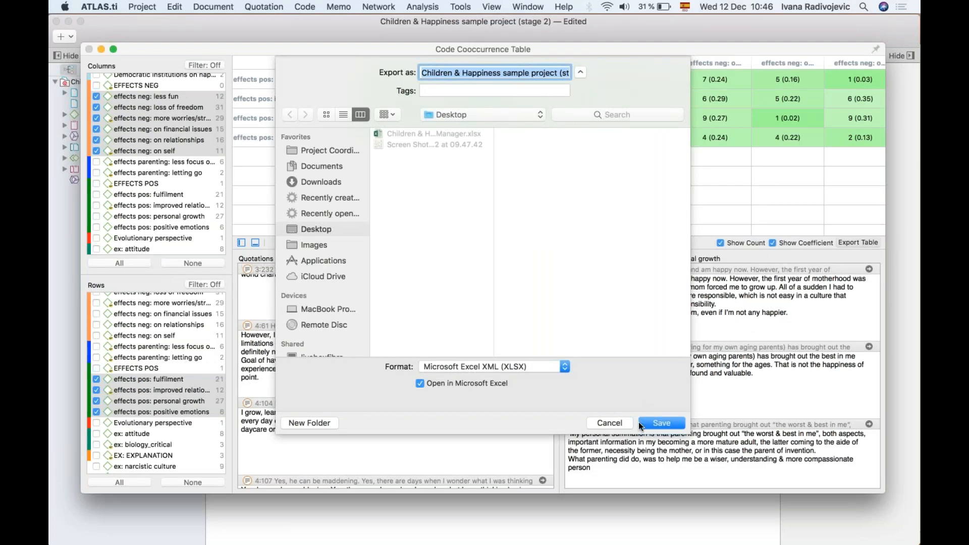
pyautogui.click(647, 425)
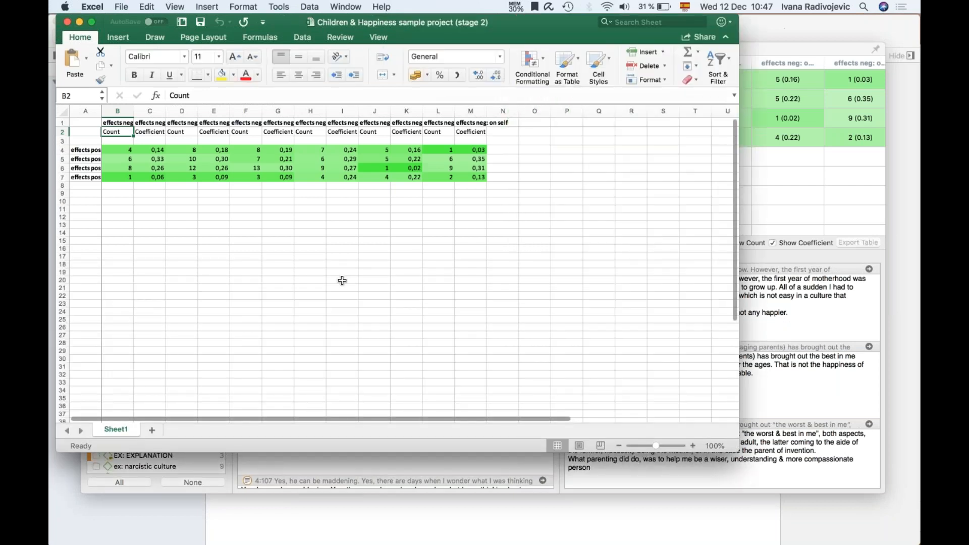
# Step: Widen column A of the exported Excel sheet to make the effects pos code names readable, and minimise the workbook to return to ATLAS.ti
pyautogui.click(126, 150)
pyautogui.click(156, 147)
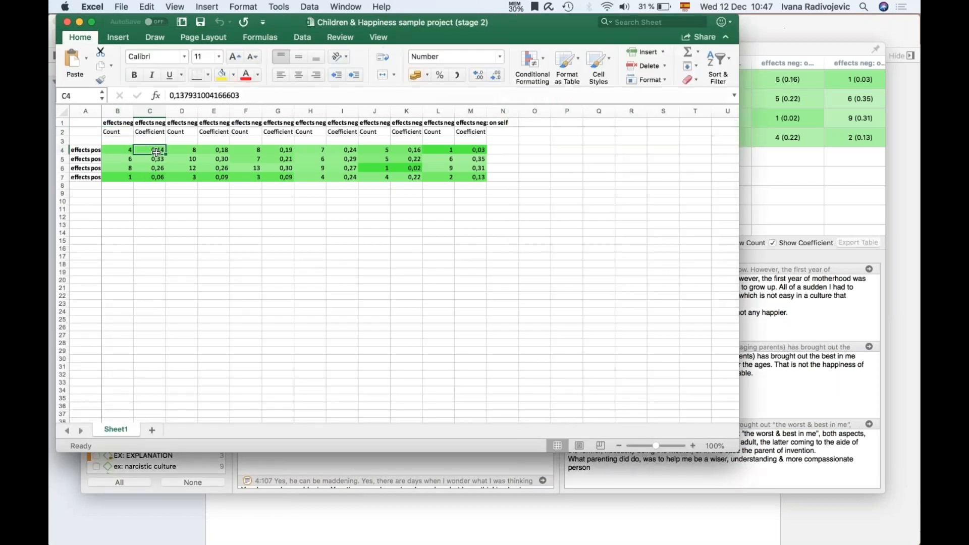
pyautogui.click(150, 159)
pyautogui.moveTo(102, 111); pyautogui.dragTo(158, 111)
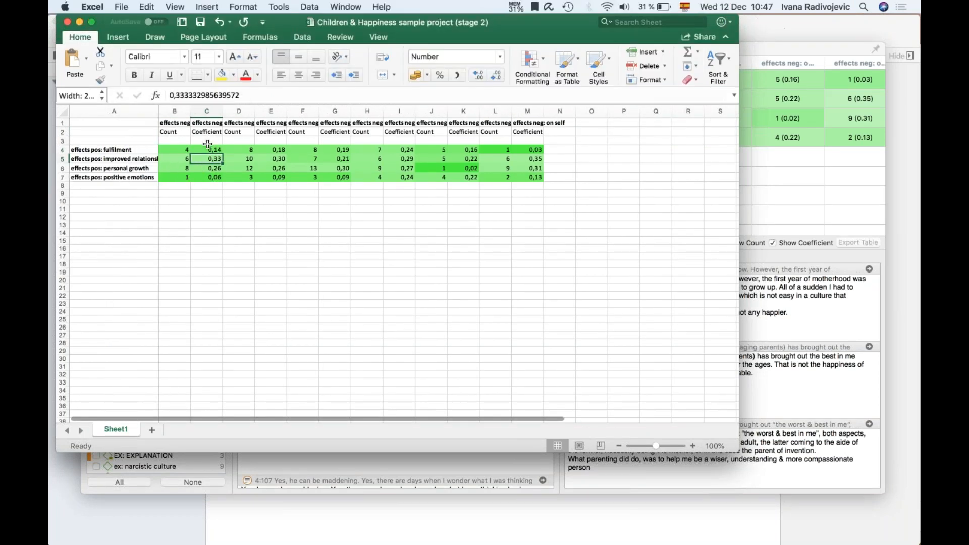
pyautogui.click(834, 212)
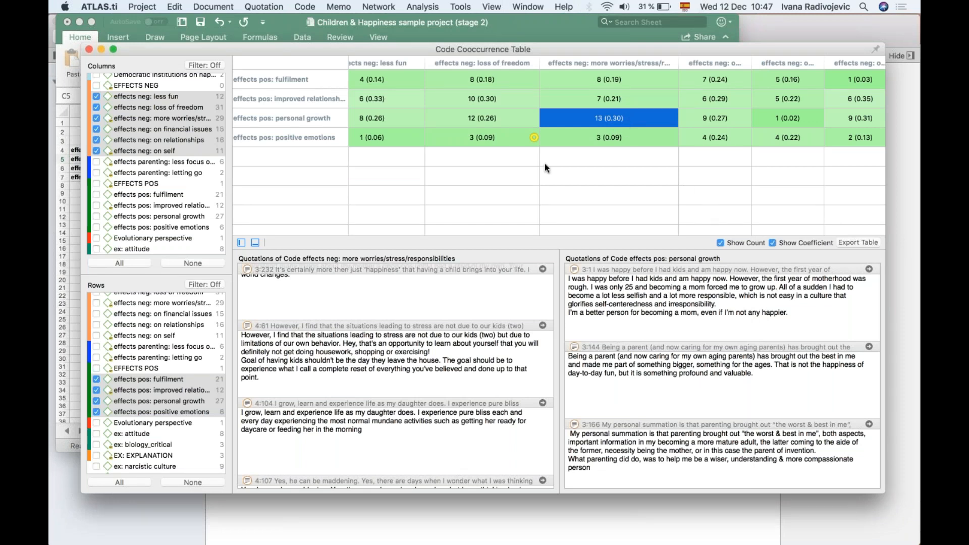
pyautogui.click(79, 21)
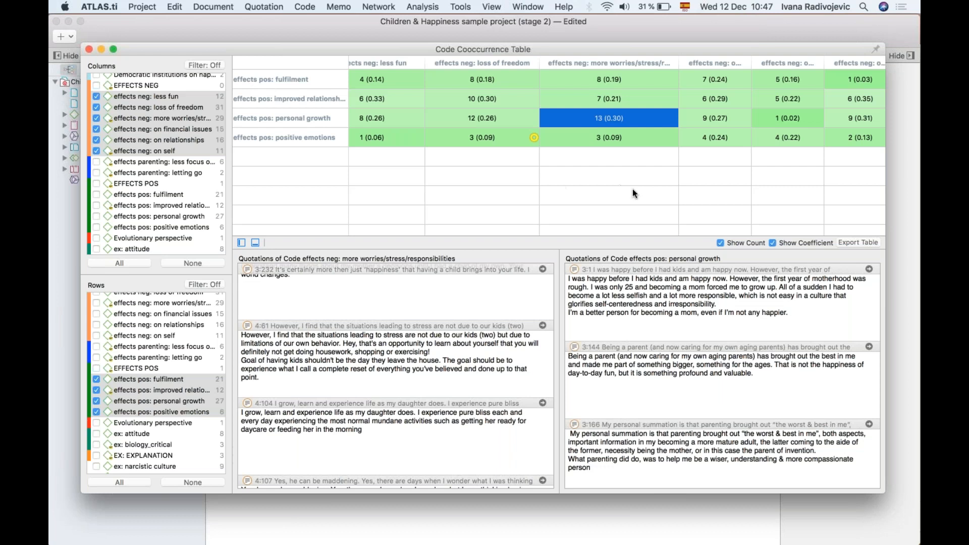
# Step: Compare the cooccurrence table display without coefficients and without counts, restoring both values
pyautogui.click(773, 244)
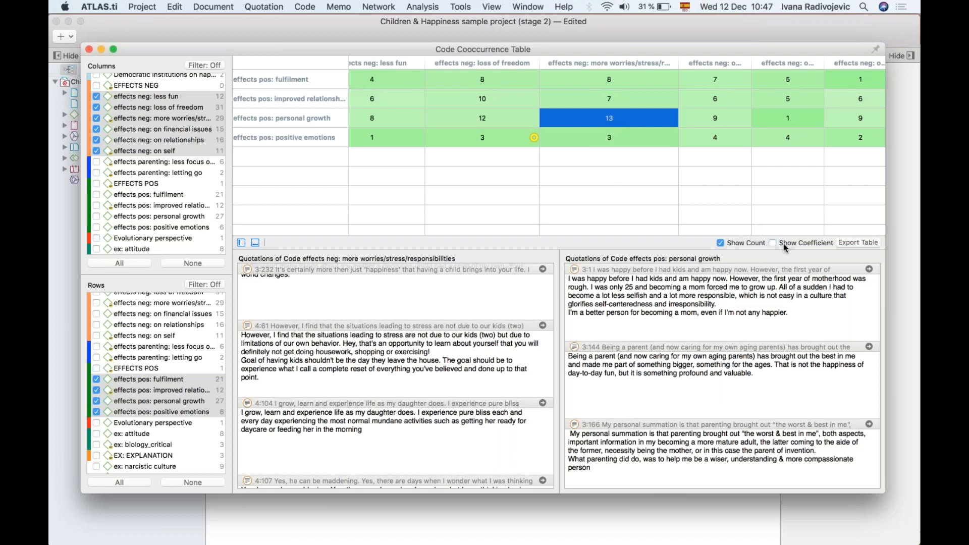
pyautogui.click(787, 244)
pyautogui.click(720, 244)
pyautogui.click(720, 243)
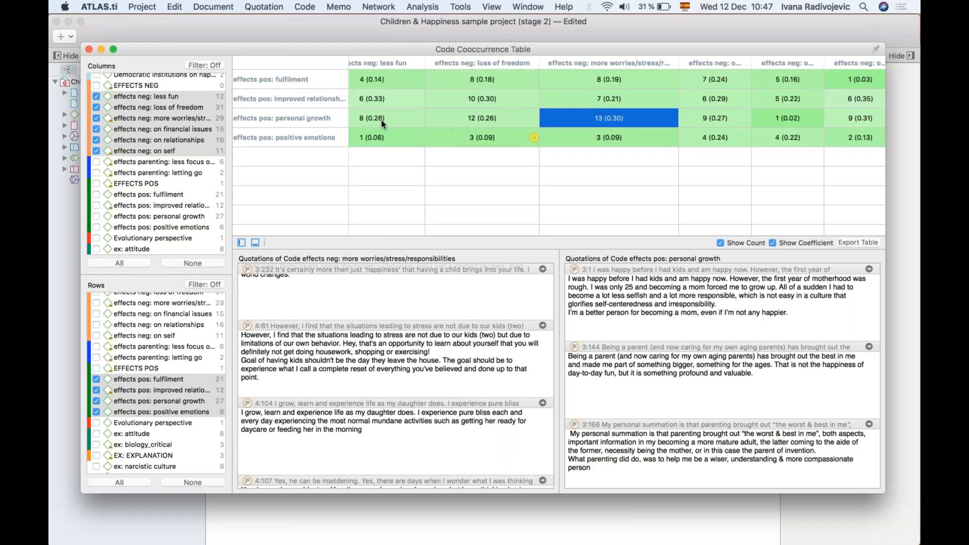
# Step: Close the cooccurrence table and open the Code Document Table, moving its window up for more room
pyautogui.click(89, 49)
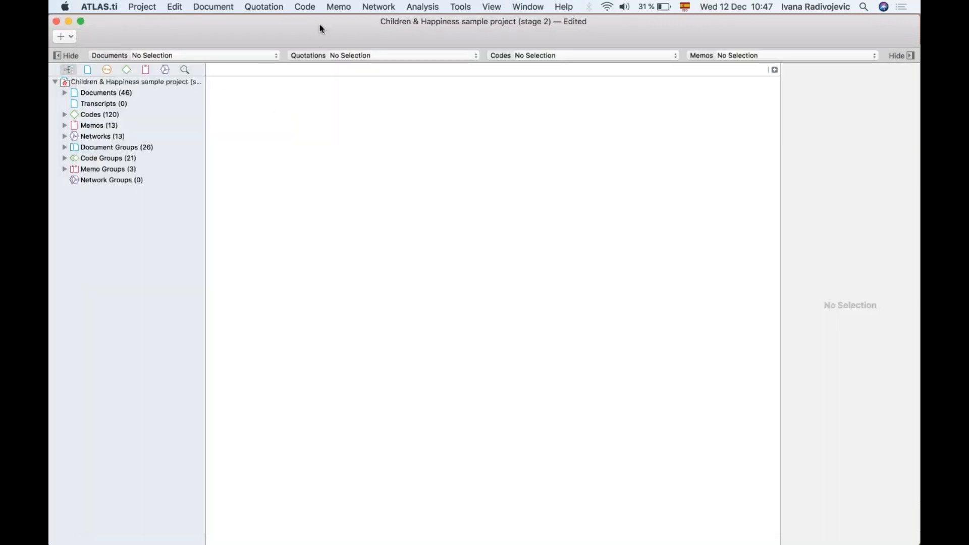
pyautogui.click(411, 6)
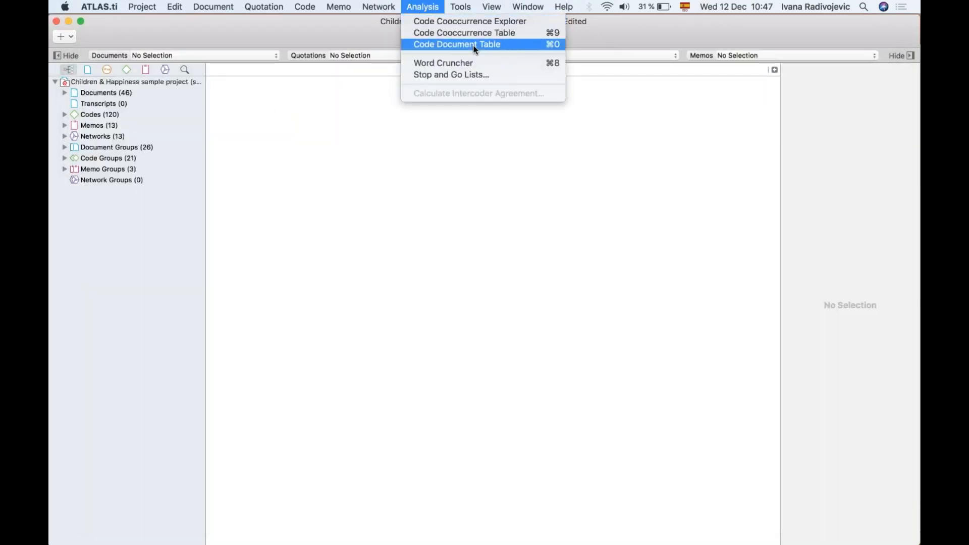
pyautogui.click(426, 45)
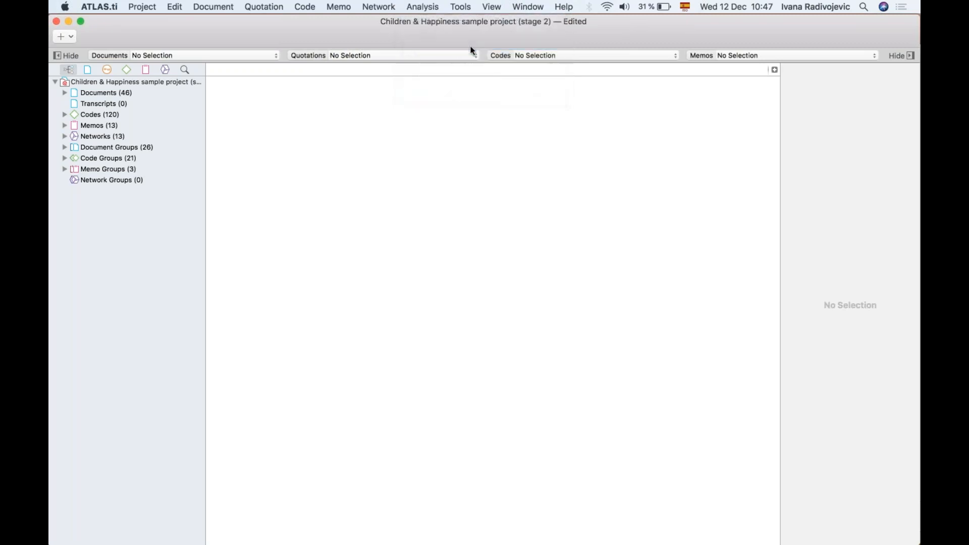
pyautogui.moveTo(463, 41); pyautogui.dragTo(491, 27)
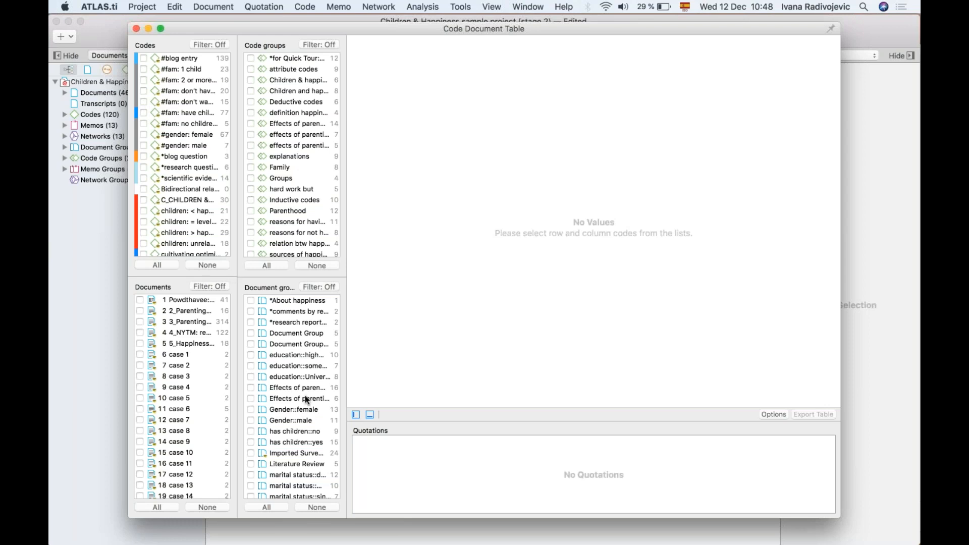
# Step: Include the ten reasons for hc codes, from altruism through unconditional love, in the code document table
pyautogui.scroll(-5, 171, 190)
pyautogui.scroll(-3, 178, 191)
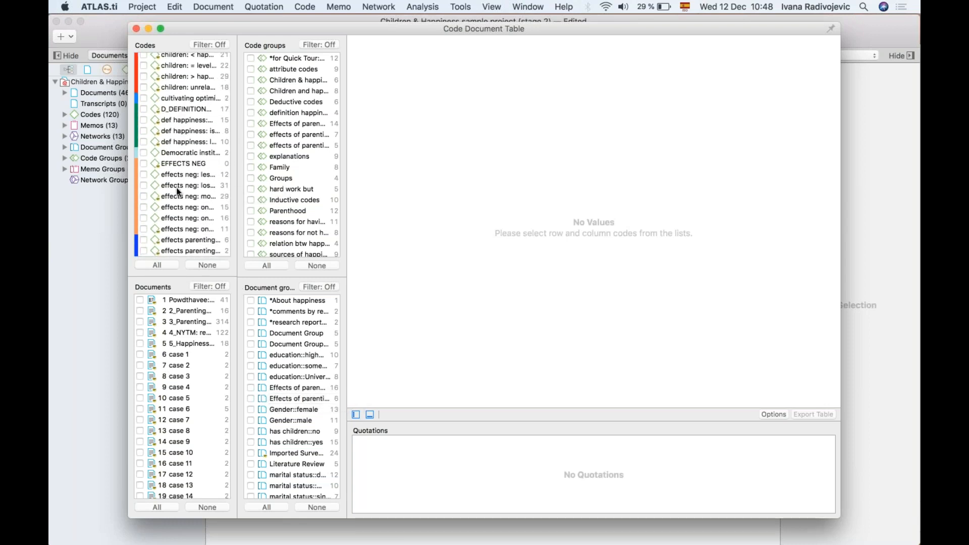
pyautogui.scroll(-10, 178, 191)
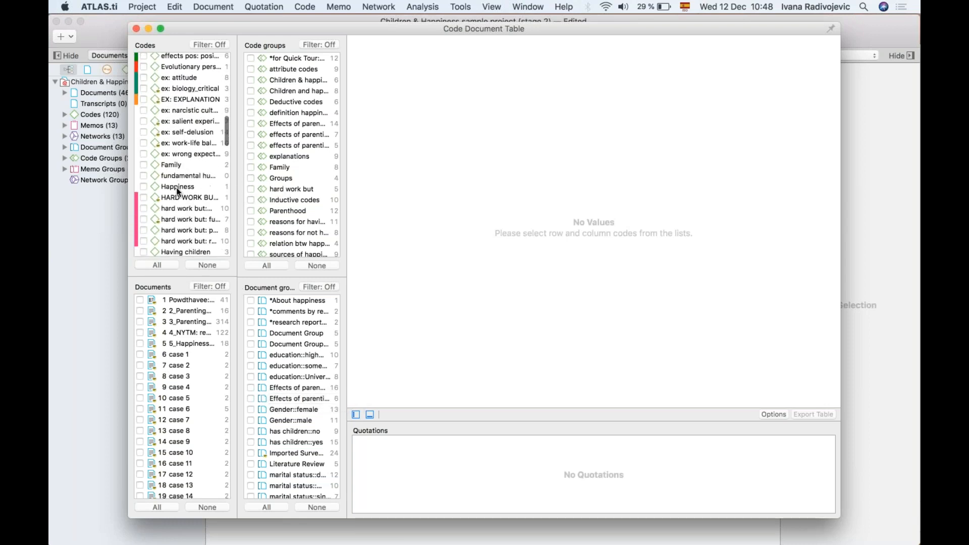
pyautogui.scroll(-6, 178, 190)
pyautogui.click(177, 120)
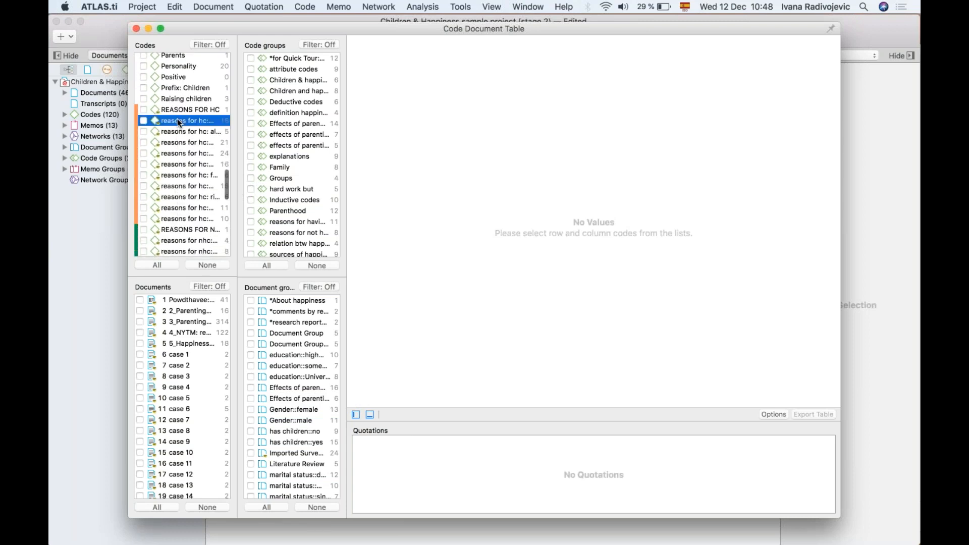
pyautogui.keyDown('shift'); pyautogui.click(169, 218); pyautogui.keyUp('shift')
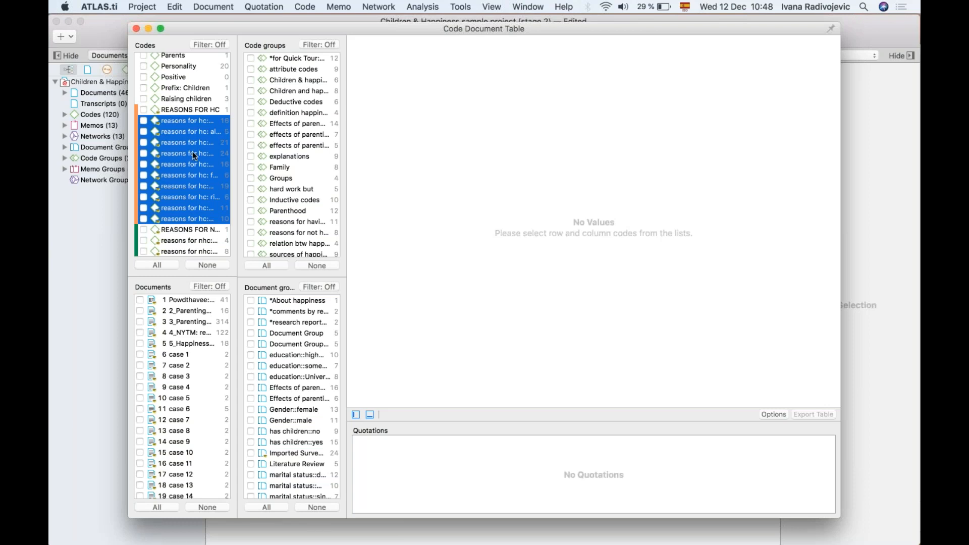
pyautogui.press('space')
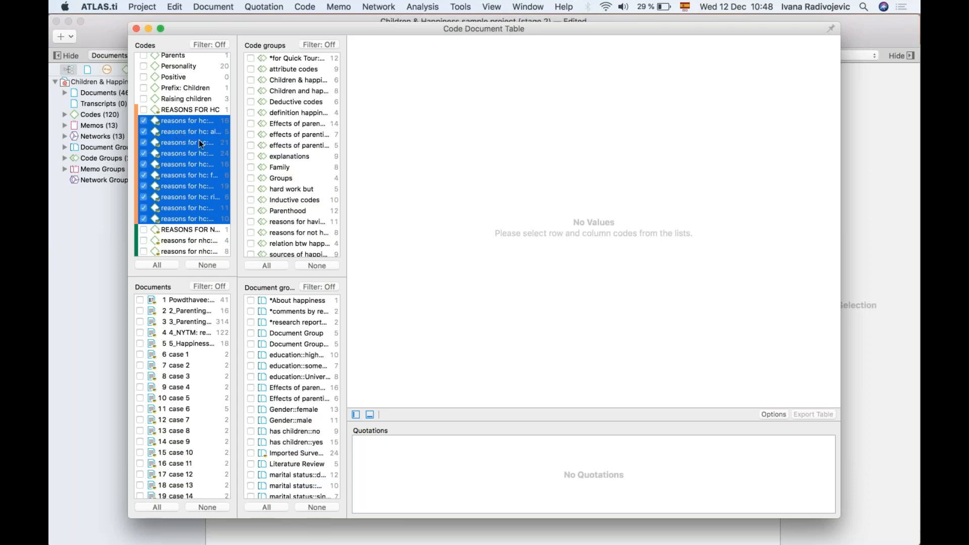
# Step: Widen the selection lists and include the document groups Gender::female and Gender::male as columns of the table
pyautogui.scroll(-3, 306, 198)
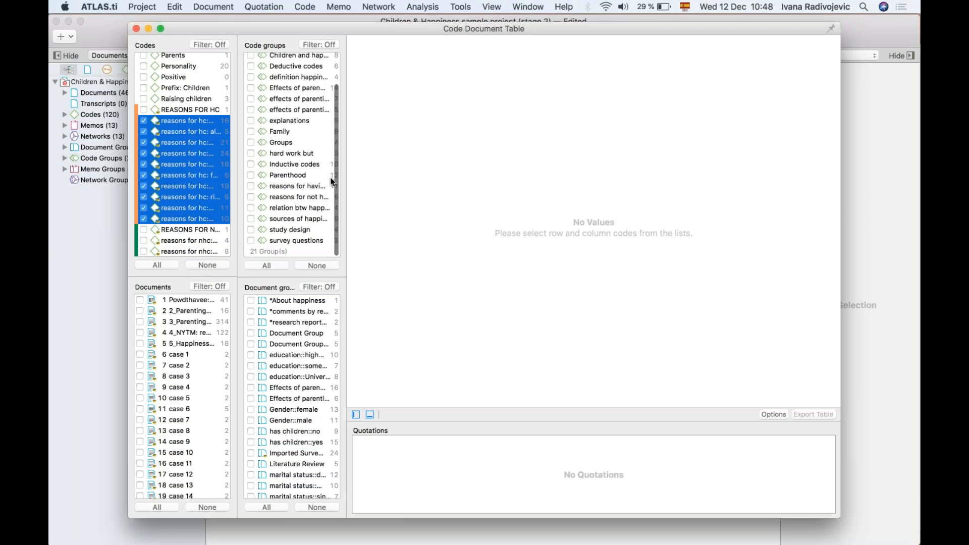
pyautogui.moveTo(347, 178); pyautogui.dragTo(406, 180)
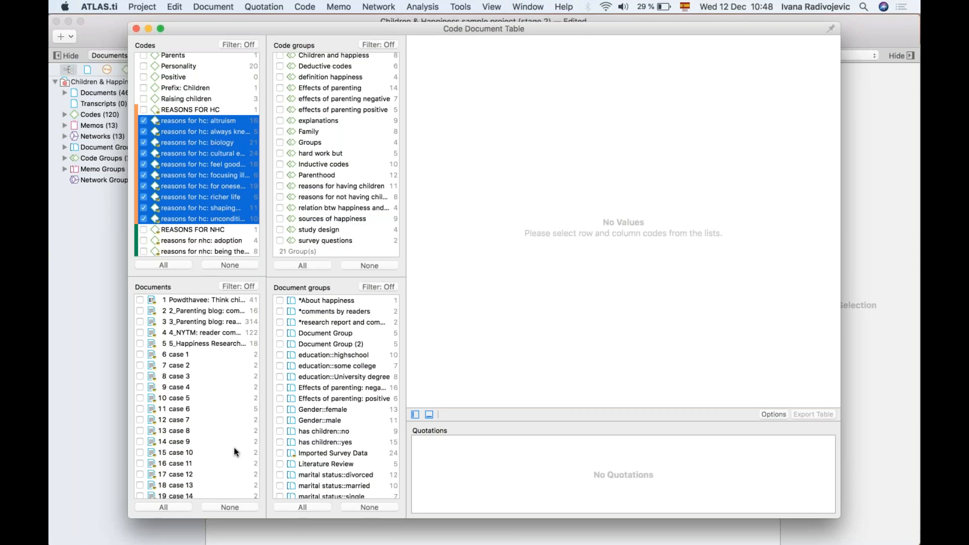
pyautogui.scroll(-2, 234, 447)
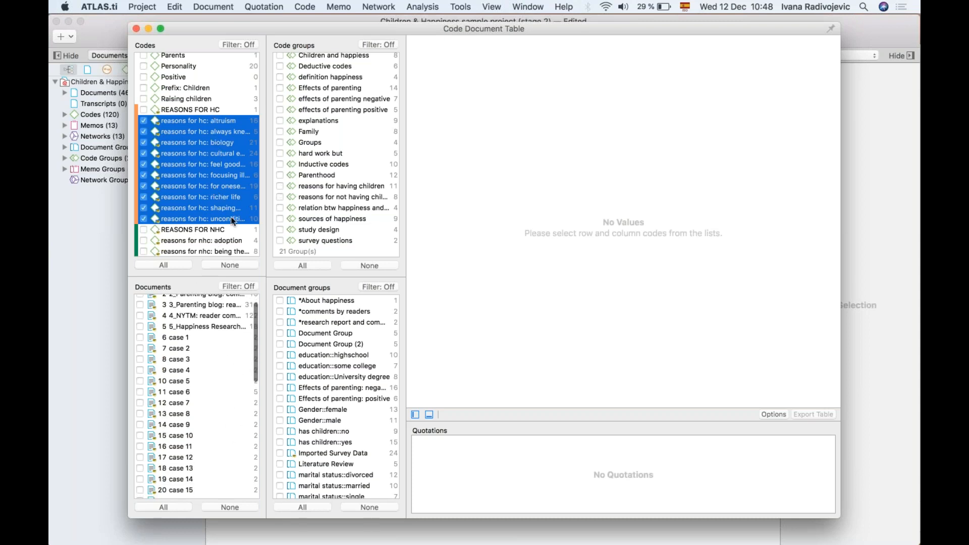
pyautogui.scroll(-3, 185, 418)
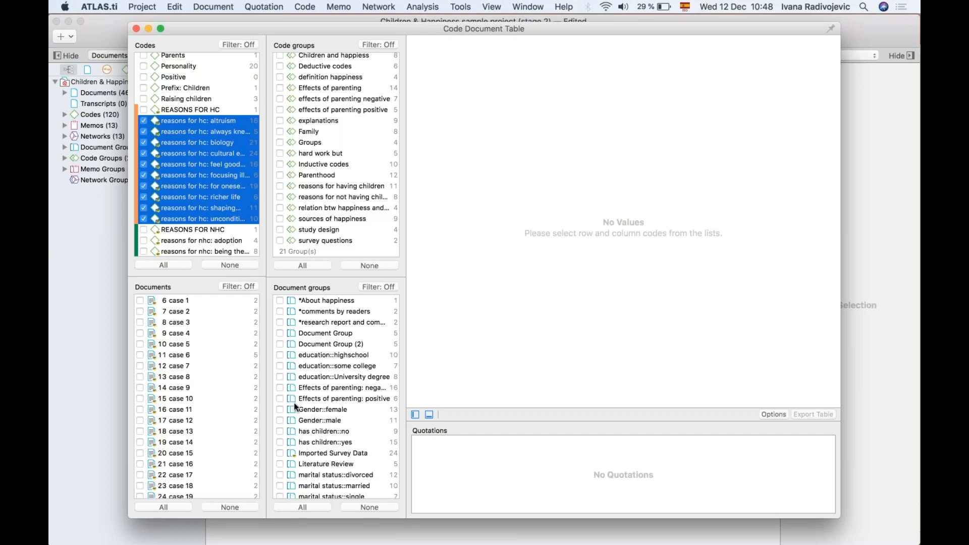
pyautogui.click(279, 410)
pyautogui.click(279, 420)
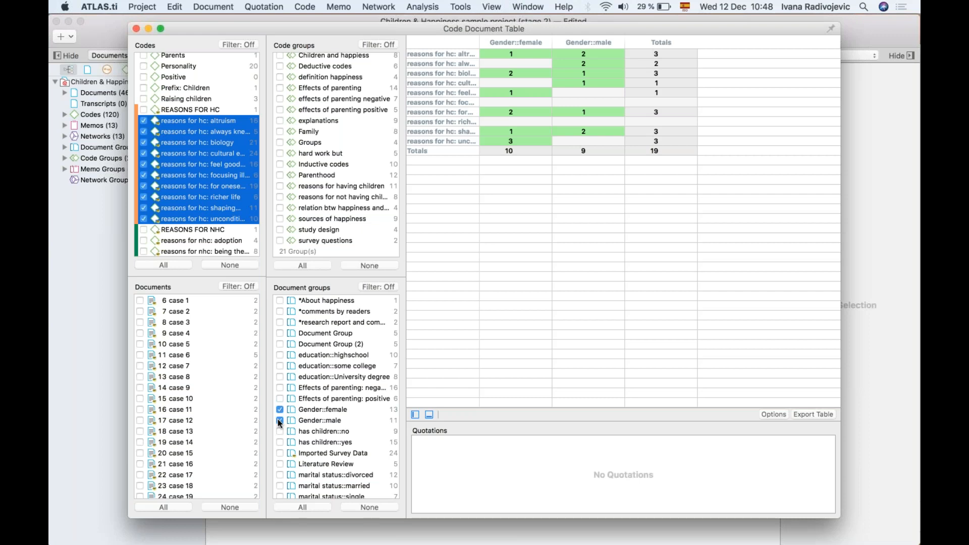
# Step: Widen the row name column, show the quotations of reasons for hc: altruism for Gender::male, and adjust the height of their display area
pyautogui.moveTo(395, 192); pyautogui.dragTo(338, 161)
pyautogui.moveTo(420, 41); pyautogui.dragTo(515, 40)
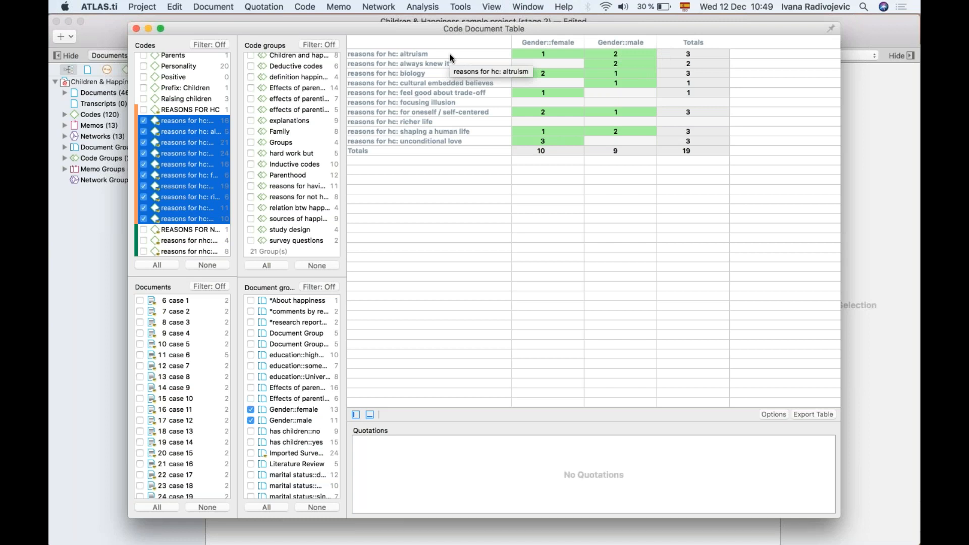
pyautogui.click(630, 55)
pyautogui.moveTo(536, 409); pyautogui.dragTo(535, 302)
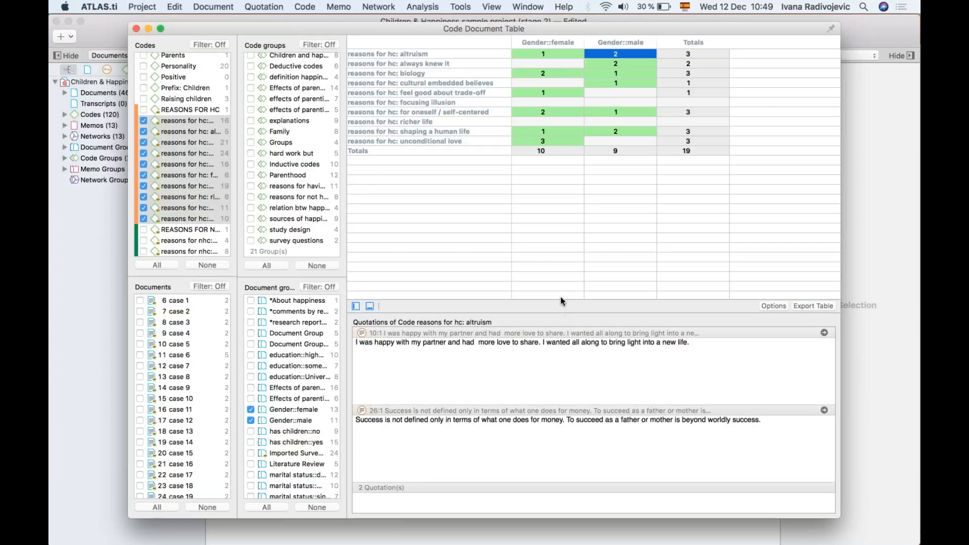
pyautogui.moveTo(560, 301); pyautogui.dragTo(560, 350)
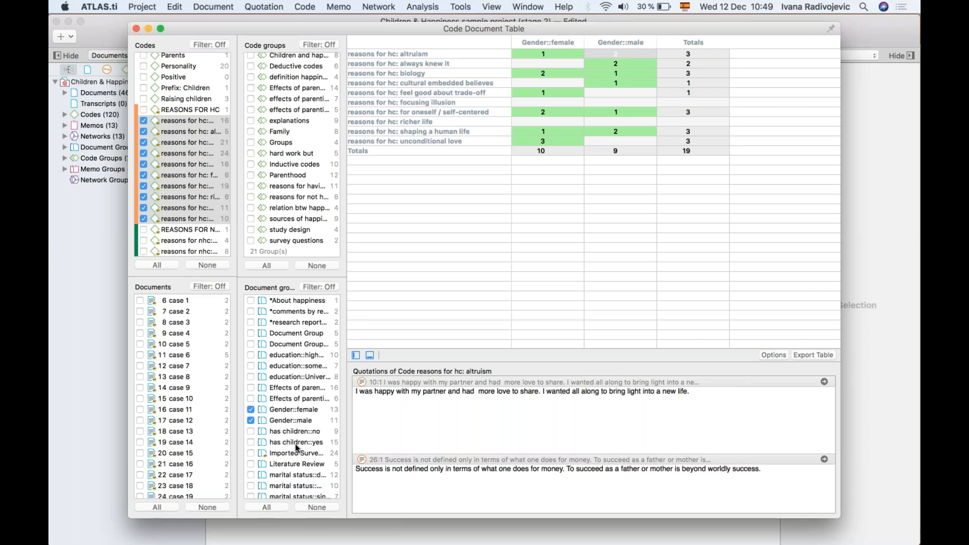
# Step: Add the document groups has children::no and has children::yes as columns, and adjust the widths so the whole table including Totals fits
pyautogui.click(251, 432)
pyautogui.click(250, 441)
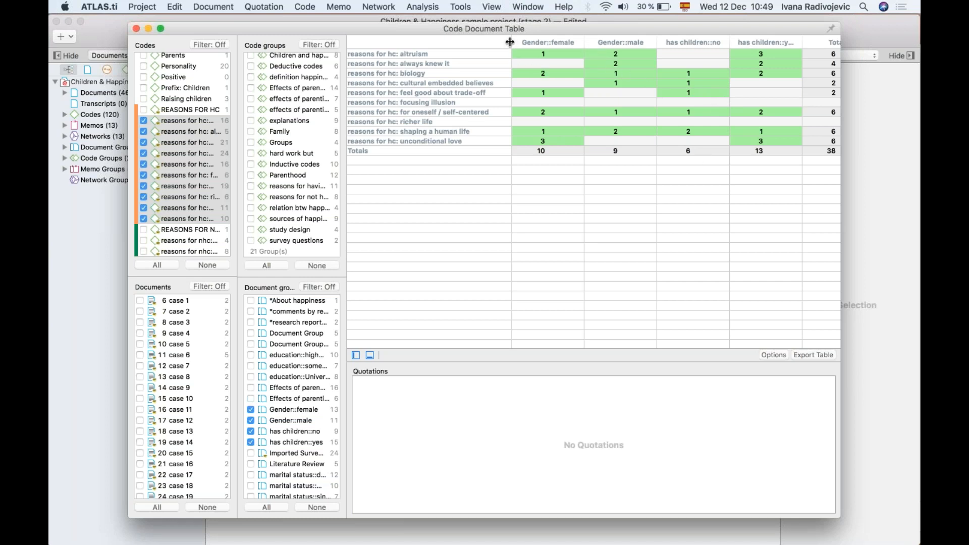
pyautogui.moveTo(511, 42); pyautogui.dragTo(499, 43)
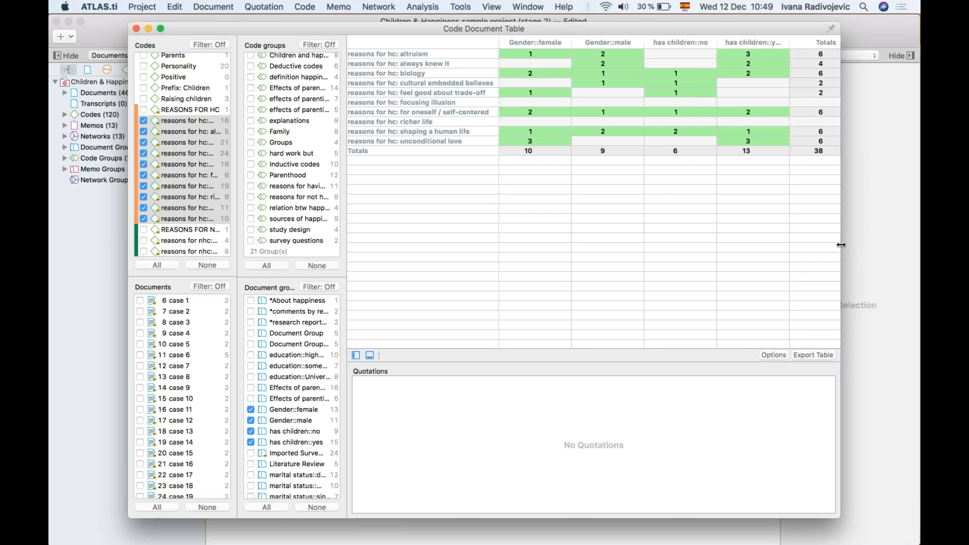
pyautogui.moveTo(841, 245); pyautogui.dragTo(868, 244)
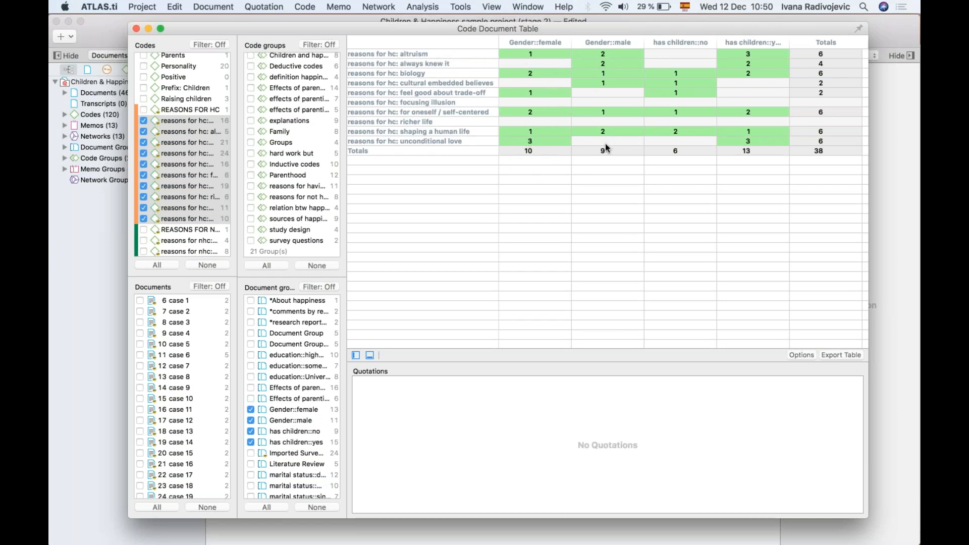
# Step: Show the quotations of reasons for hc: unconditional love for Gender::female, reposition the table window, and clear the cell selection
pyautogui.click(525, 141)
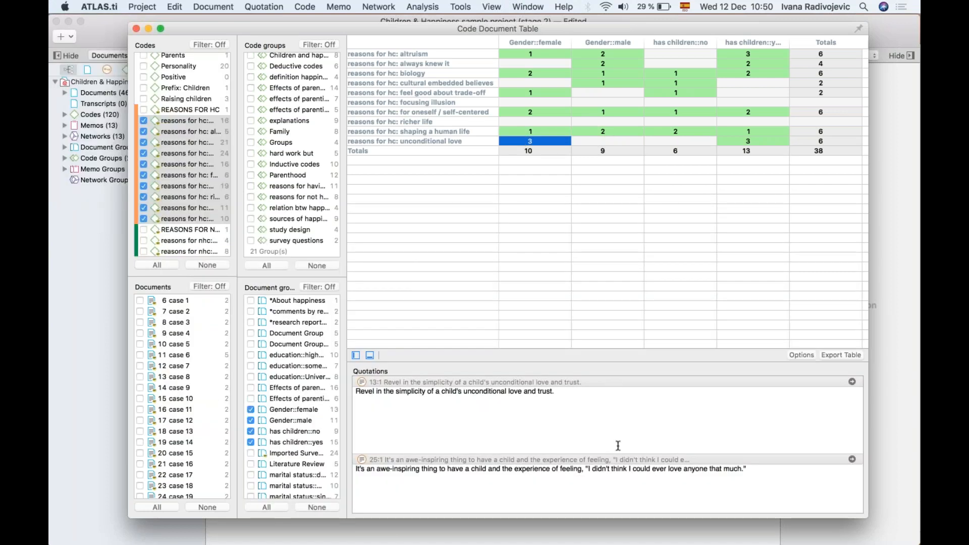
pyautogui.scroll(3, 623, 413)
pyautogui.moveTo(653, 29); pyautogui.dragTo(625, 29)
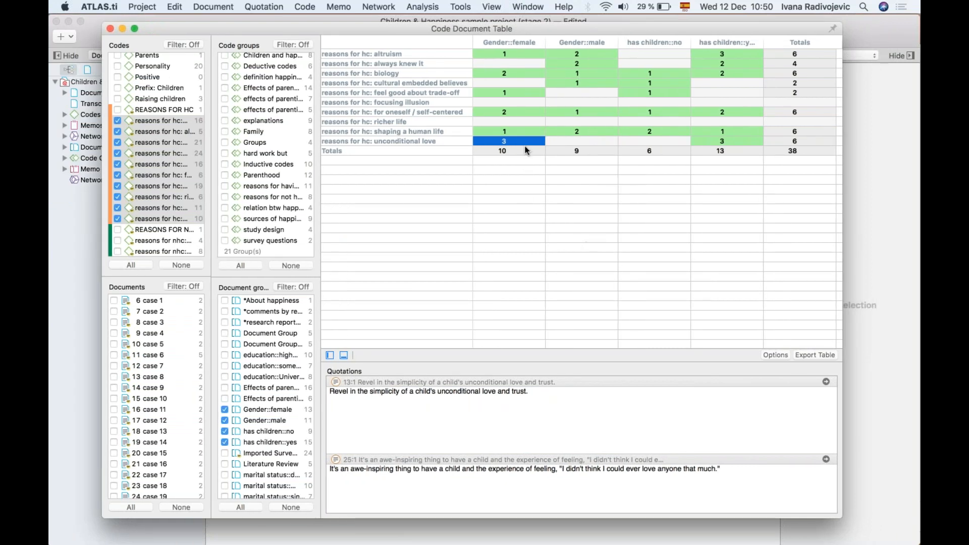
pyautogui.click(624, 193)
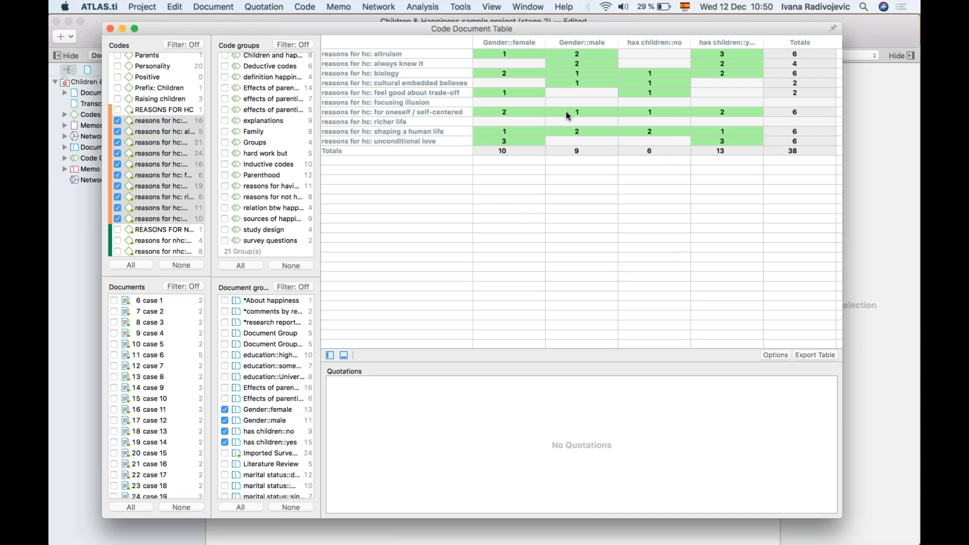
# Step: Normalize the table's quotation counts and show column-relative frequencies alongside the absolute ones, then close the code document table
pyautogui.click(775, 355)
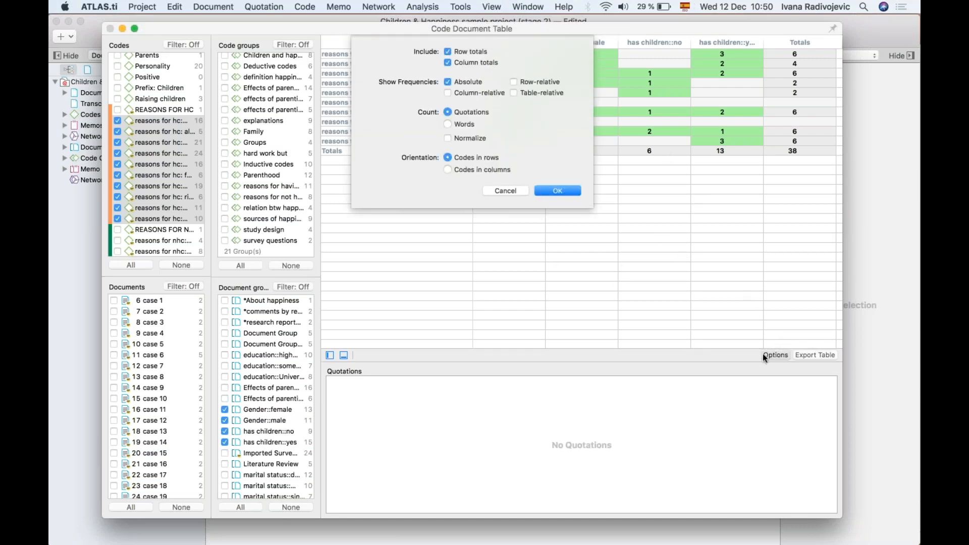
pyautogui.click(479, 143)
pyautogui.click(448, 93)
pyautogui.click(513, 81)
pyautogui.click(514, 92)
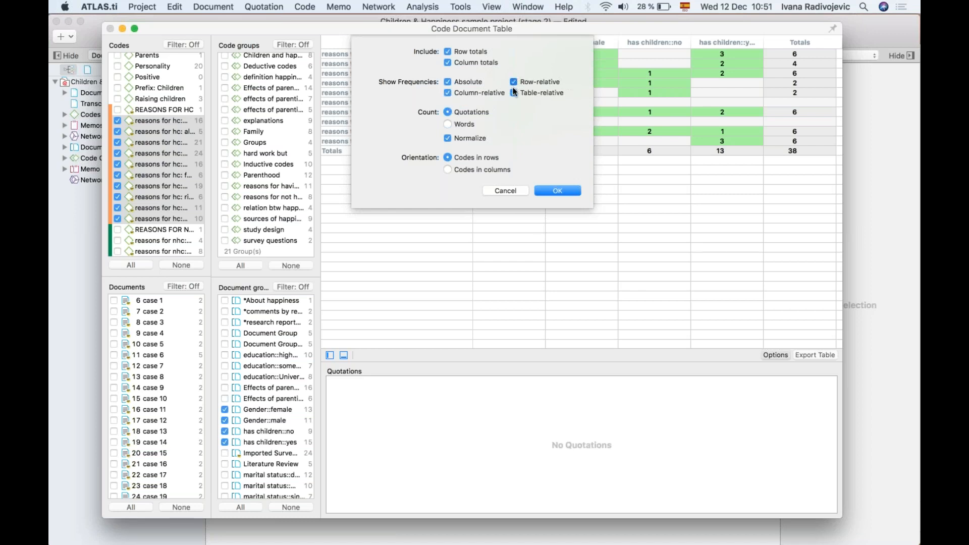
pyautogui.click(514, 92)
pyautogui.click(556, 190)
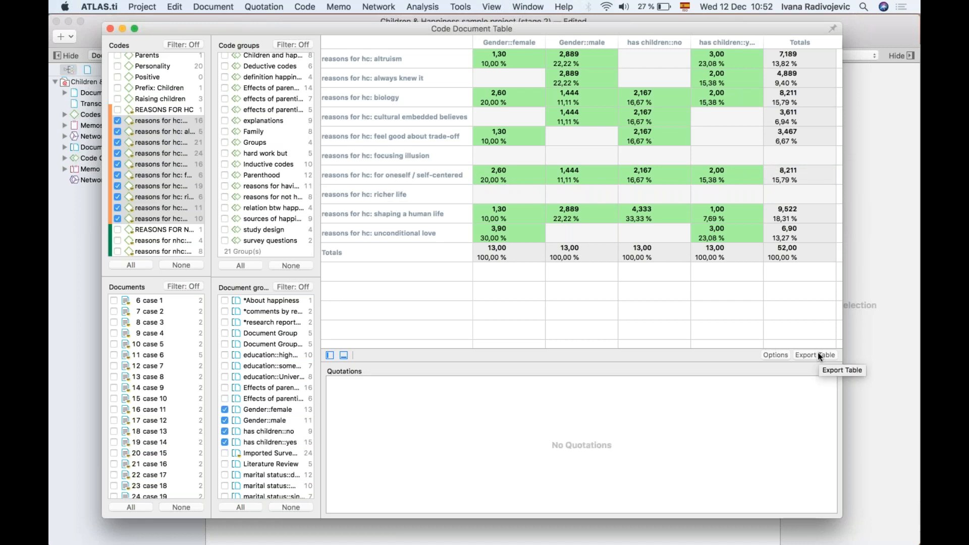
pyautogui.click(110, 29)
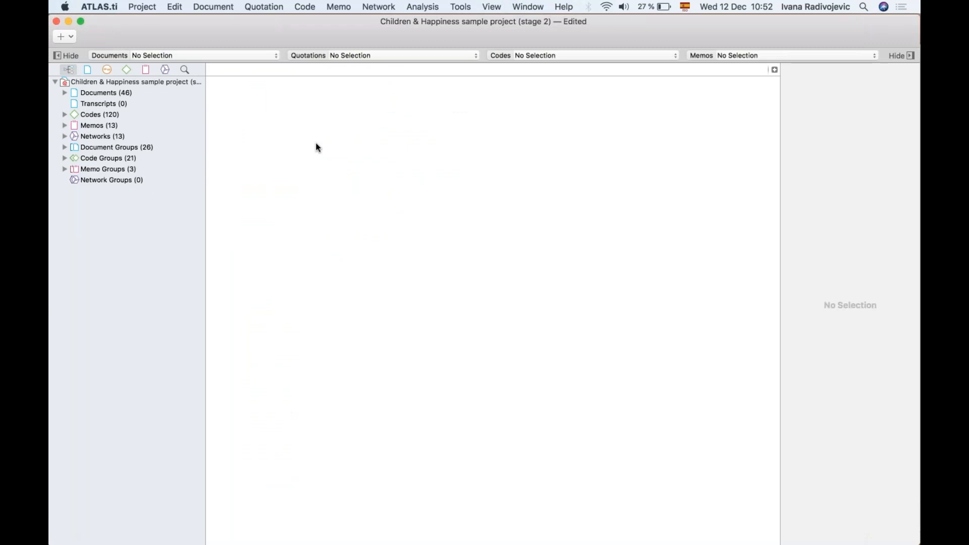
pyautogui.click(71, 36)
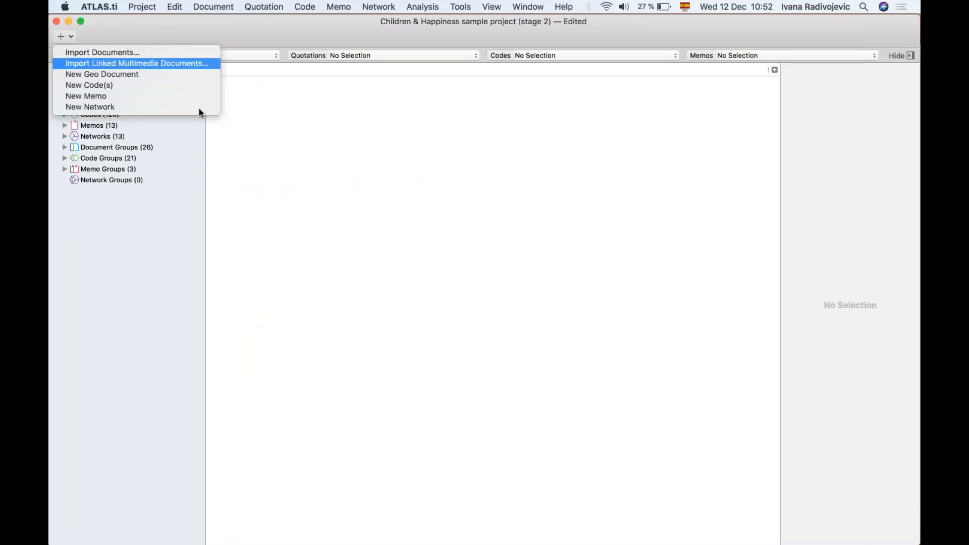
pyautogui.click(265, 179)
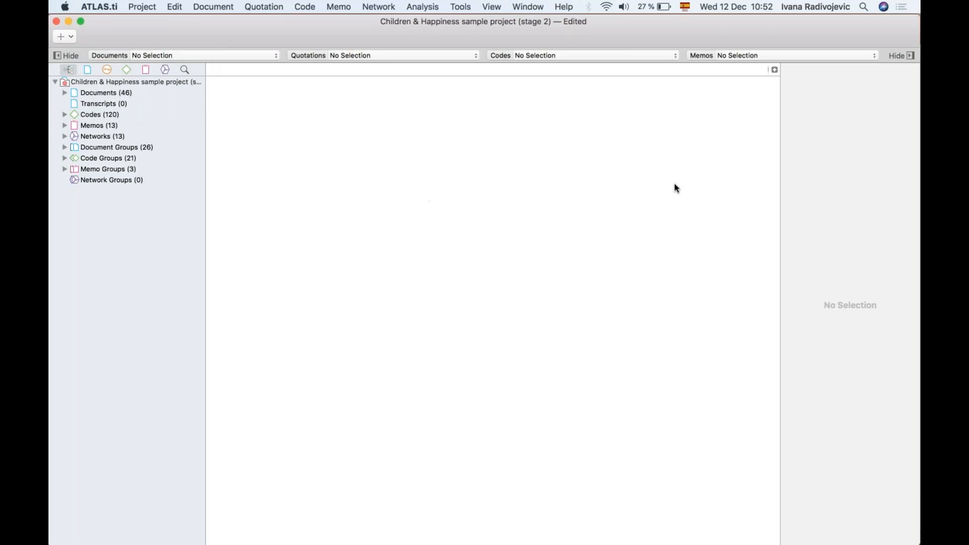
# Step: Switch to PowerPoint and present the Overview of ATLAS.ti 8 Mac slide with the contact details
pyautogui.moveTo(701, 542)
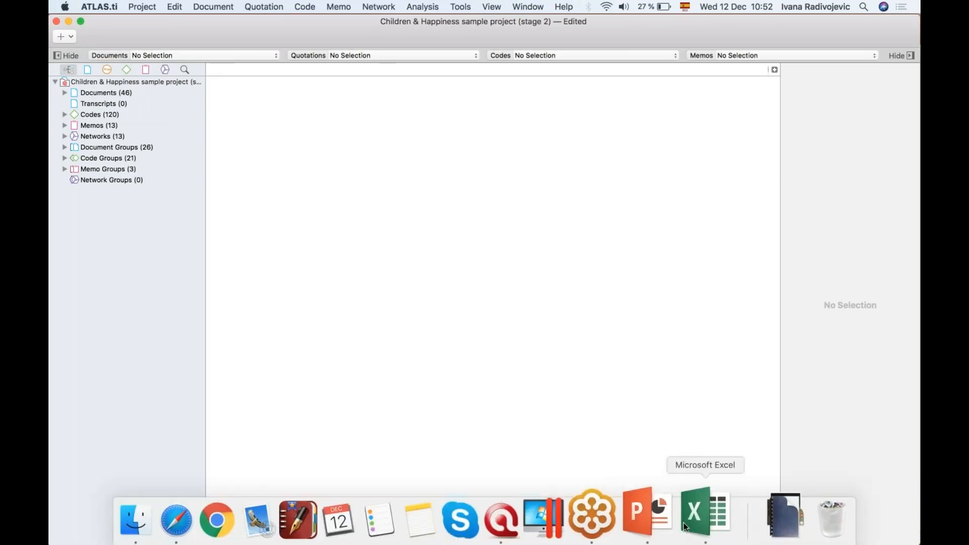
pyautogui.click(647, 517)
pyautogui.click(759, 537)
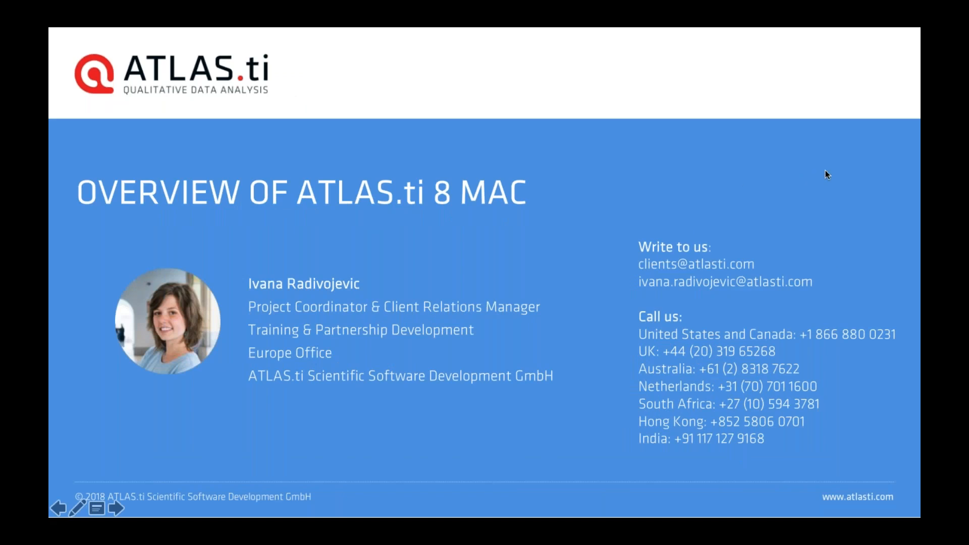